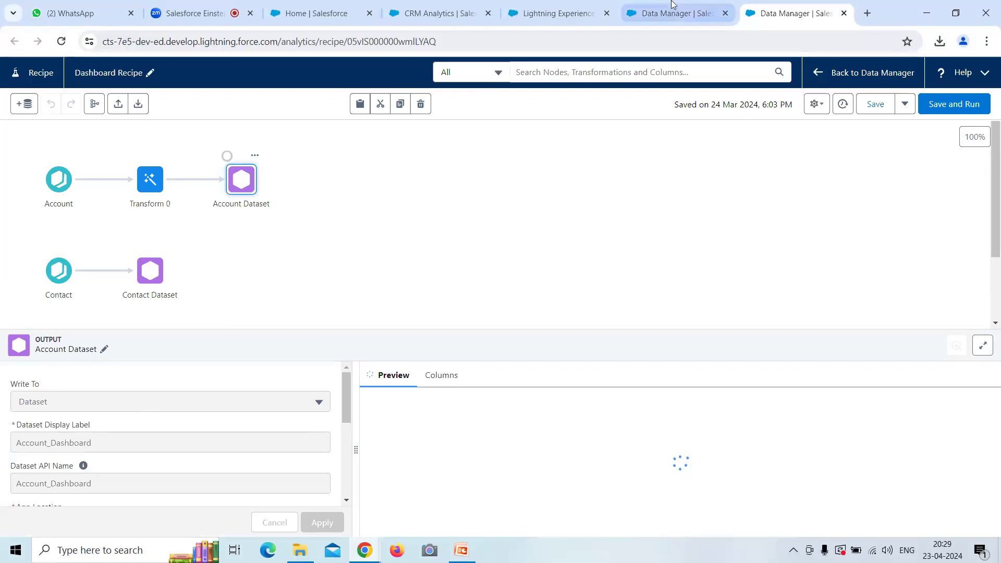
- Switch to CRM Analytics and open the Account_Dashboard dataset from the Recipe Dataset app as a new lens
{"action": "left_click", "coordinate": [677, 13]}
{"action": "left_click", "coordinate": [563, 16]}
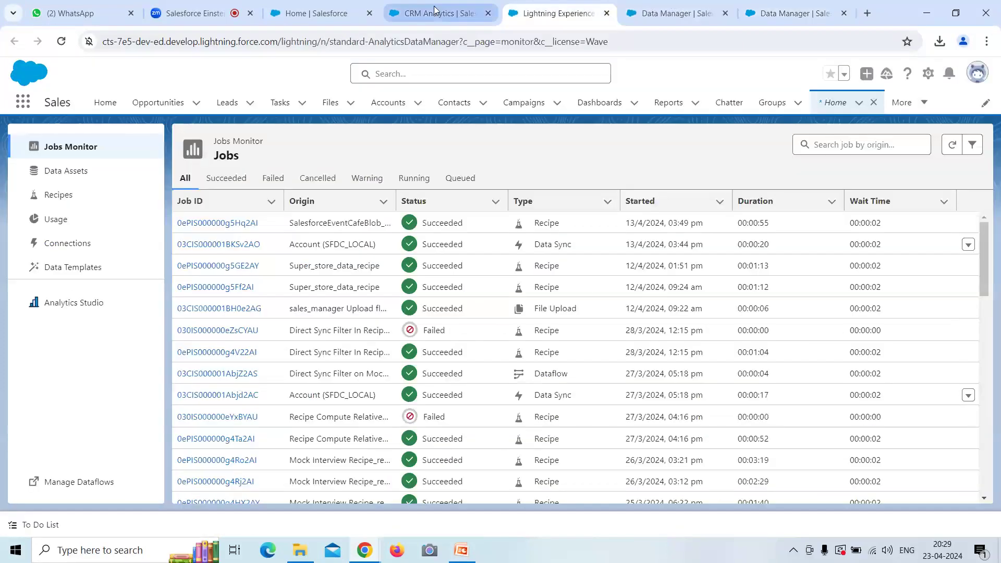
{"action": "left_click", "coordinate": [441, 13]}
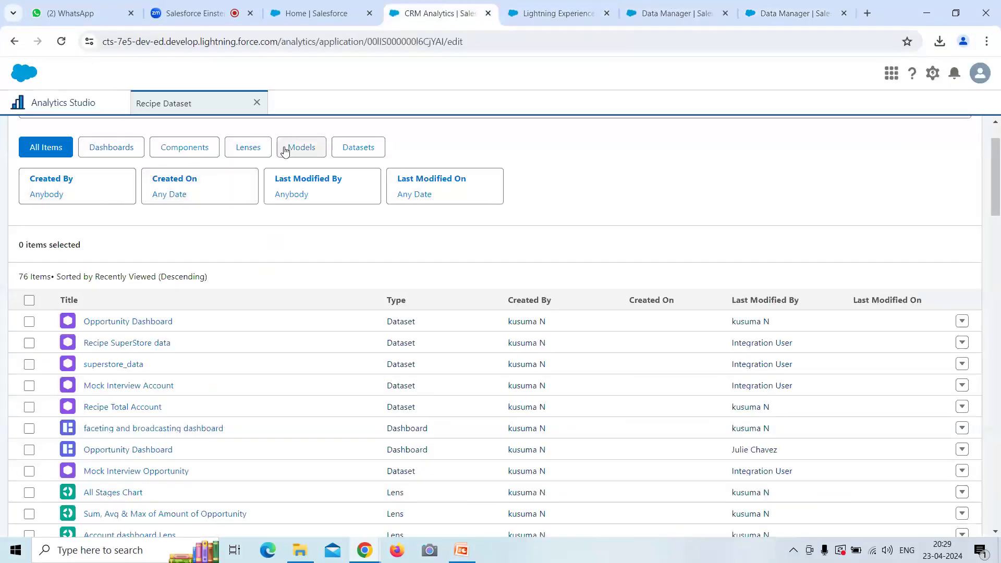
{"action": "left_click", "coordinate": [352, 150]}
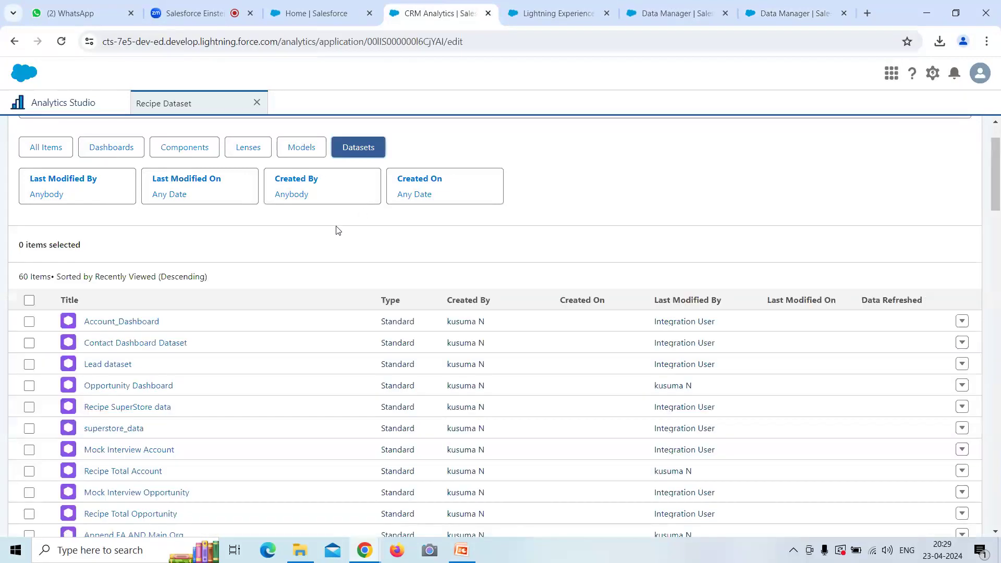
{"action": "left_click", "coordinate": [157, 321]}
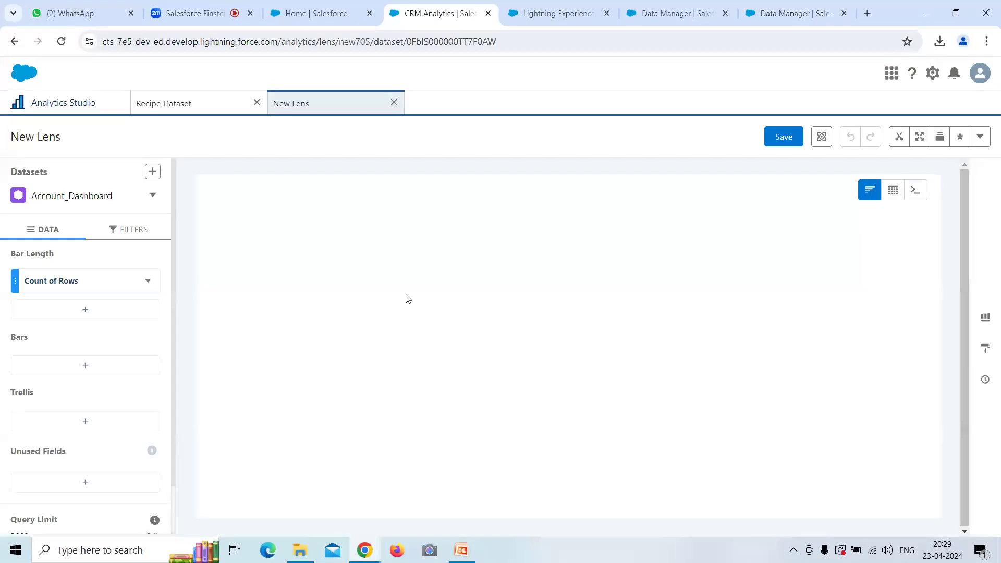
- Group the lens bars by Industry and sort them by Count of Rows in descending order
{"action": "left_click", "coordinate": [74, 367]}
{"action": "left_click", "coordinate": [238, 313]}
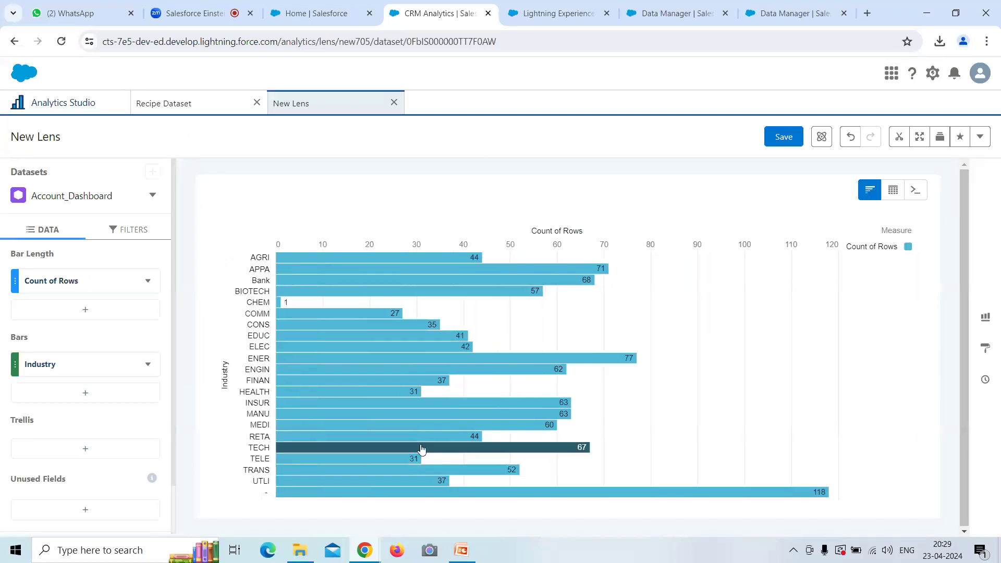
{"action": "left_click", "coordinate": [148, 282]}
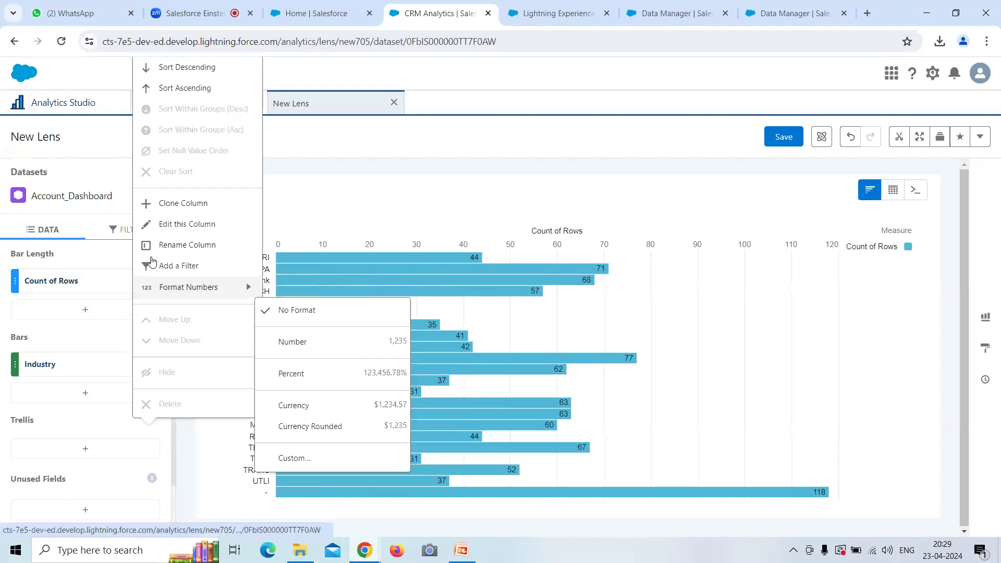
{"action": "left_click", "coordinate": [191, 68]}
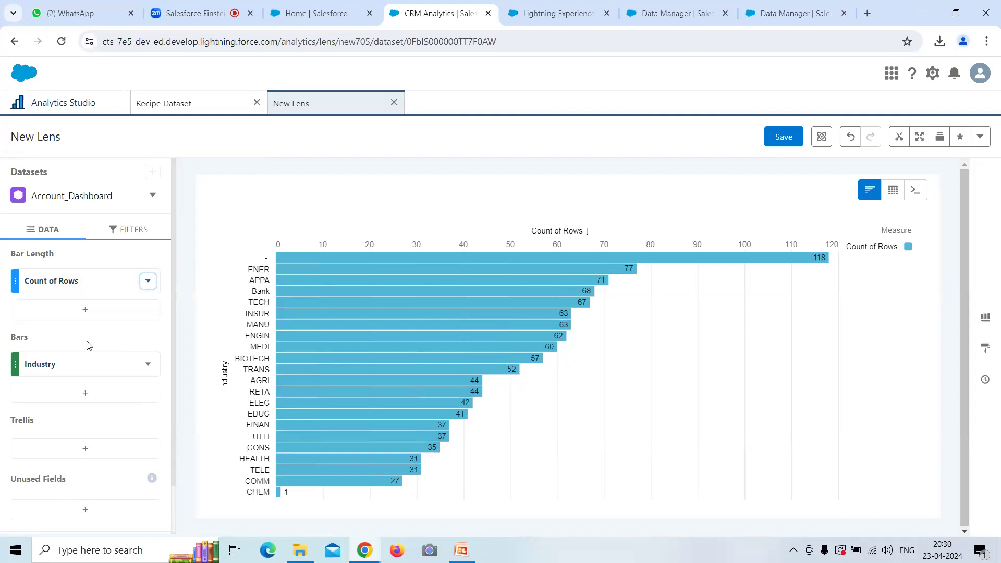
- Regroup the bars by the other Industry field that holds full industry names, keeping Count of Rows as the bar length
{"action": "left_click", "coordinate": [82, 362]}
{"action": "left_click", "coordinate": [224, 335]}
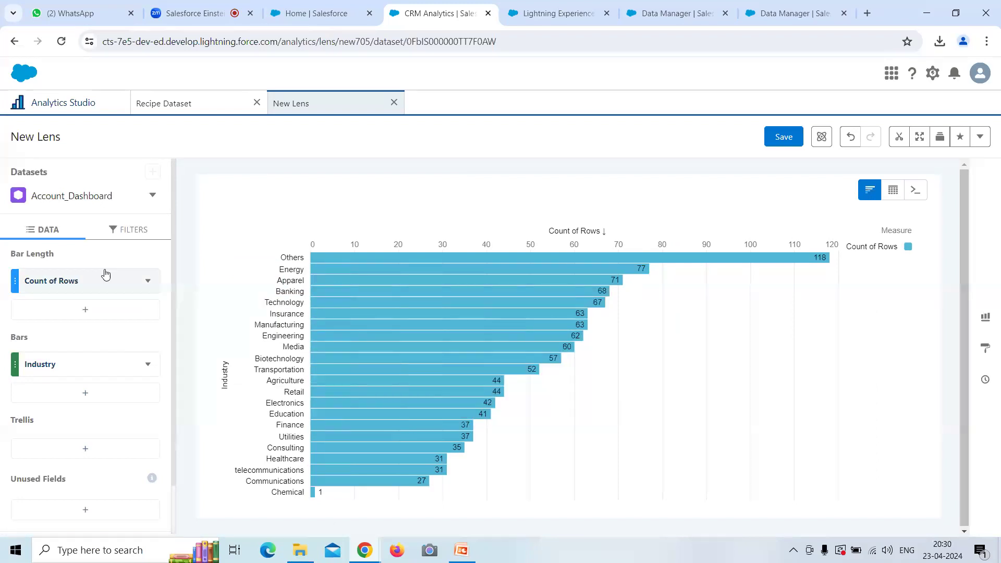
{"action": "left_click", "coordinate": [106, 280]}
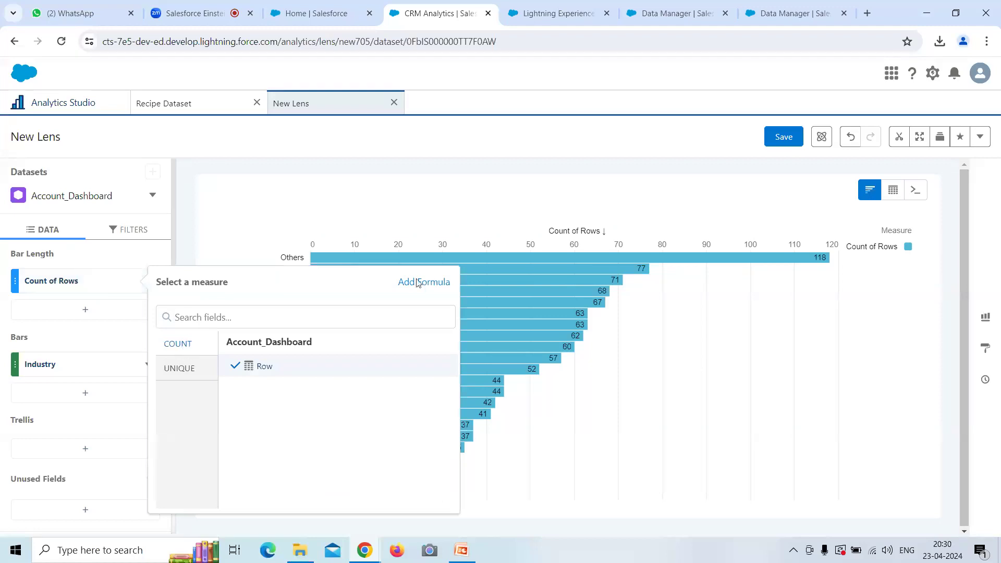
{"action": "left_click", "coordinate": [213, 220]}
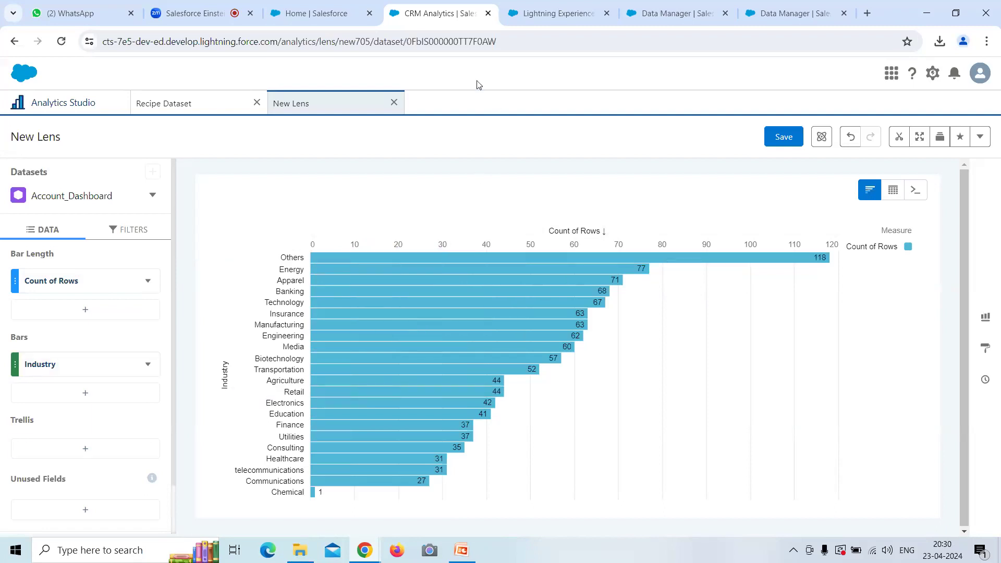
- Switch to the PowerPoint presentation and review the ETLT approach slide and the slide on Salesforce CRM Analytics components
{"action": "left_click", "coordinate": [461, 550]}
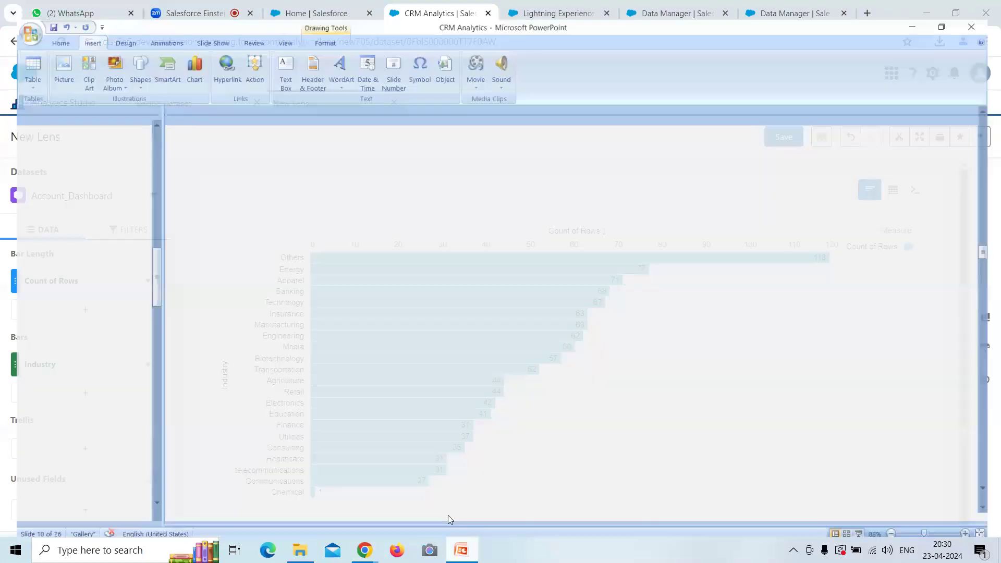
{"action": "left_click_drag", "start_coordinate": [295, 291], "coordinate": [312, 290]}
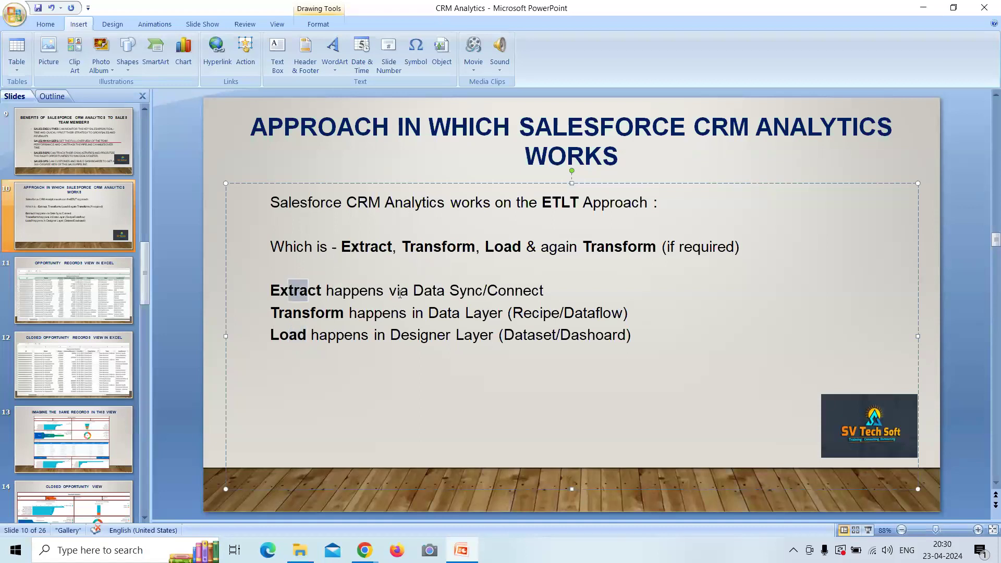
{"action": "left_click_drag", "start_coordinate": [417, 291], "coordinate": [480, 287]}
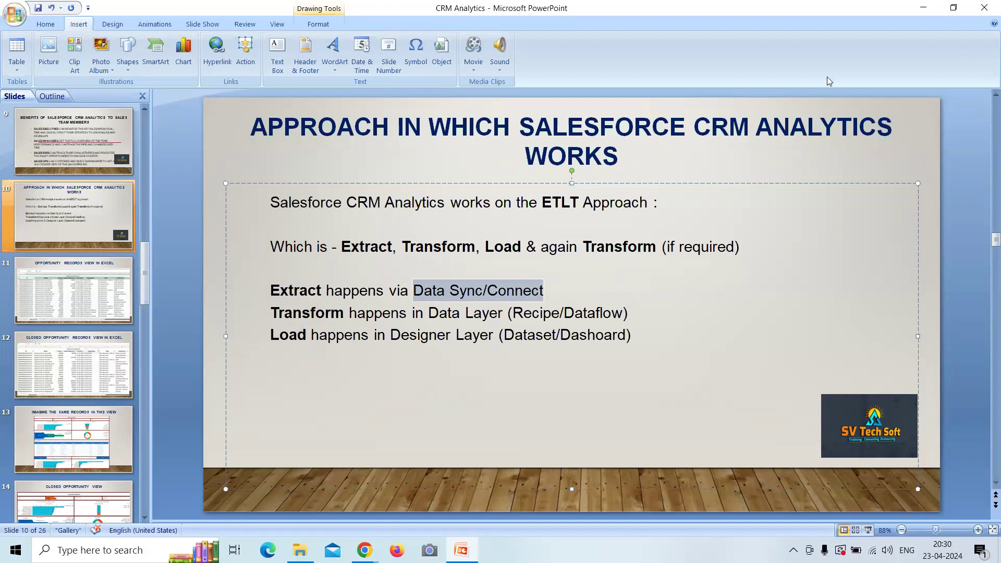
{"action": "scroll", "coordinate": [84, 355], "scroll_direction": "down", "scroll_amount": 8}
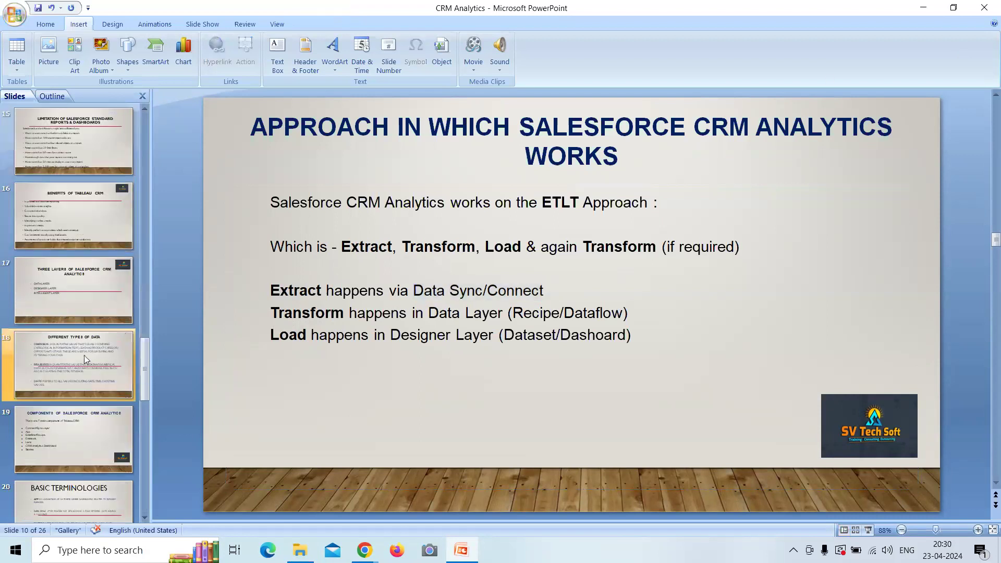
{"action": "left_click", "coordinate": [76, 292]}
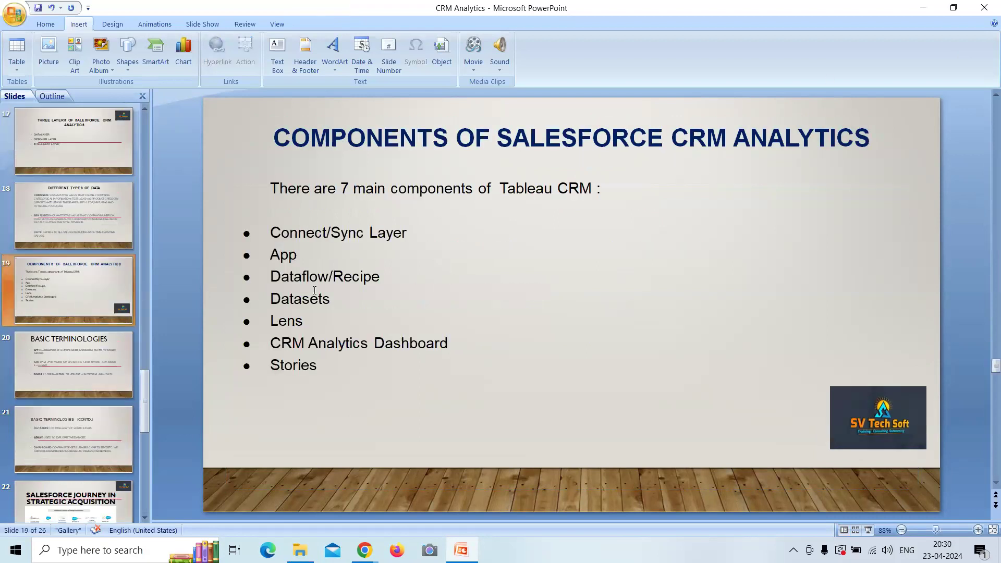
{"action": "left_click", "coordinate": [923, 7]}
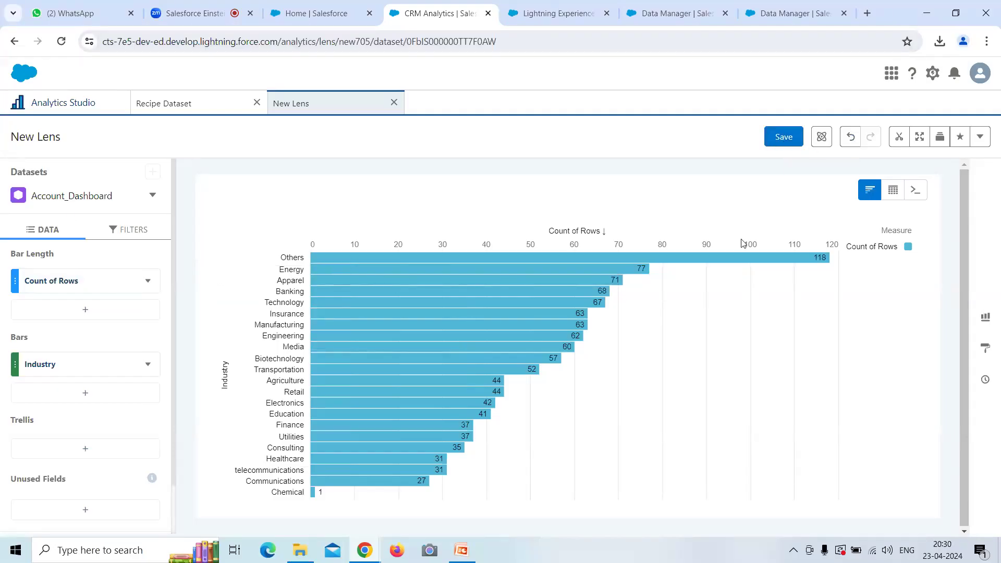
- Point out Lens in the PowerPoint list of CRM Analytics components, and return to the lens in the browser
{"action": "left_click", "coordinate": [469, 557]}
{"action": "left_click_drag", "start_coordinate": [278, 322], "coordinate": [295, 326]}
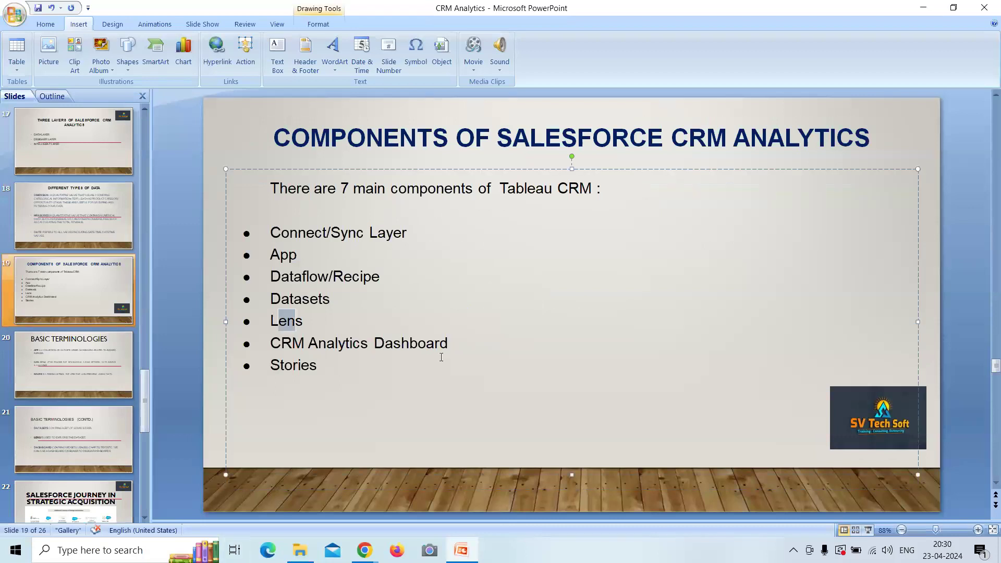
{"action": "left_click", "coordinate": [923, 8]}
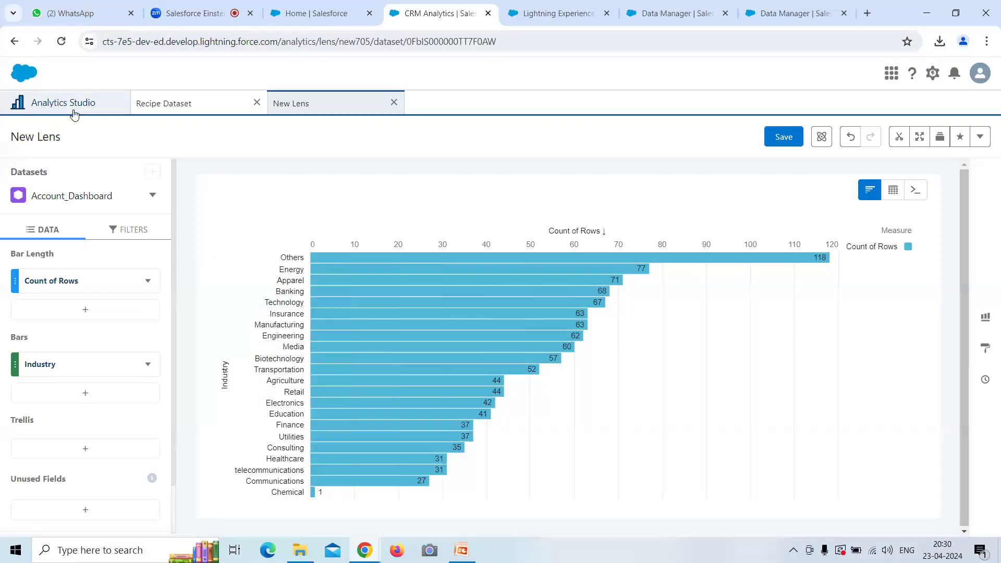
- Open the Opportunity Dashboard from the dashboards in Analytics Studio and look over its charts and Opportunity Table
{"action": "left_click", "coordinate": [76, 103]}
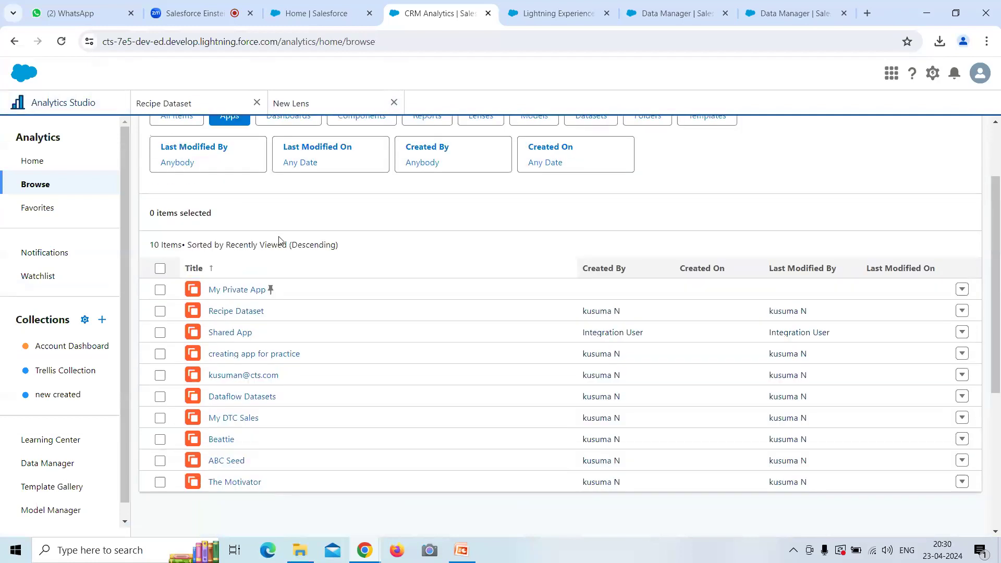
{"action": "left_click", "coordinate": [311, 217]}
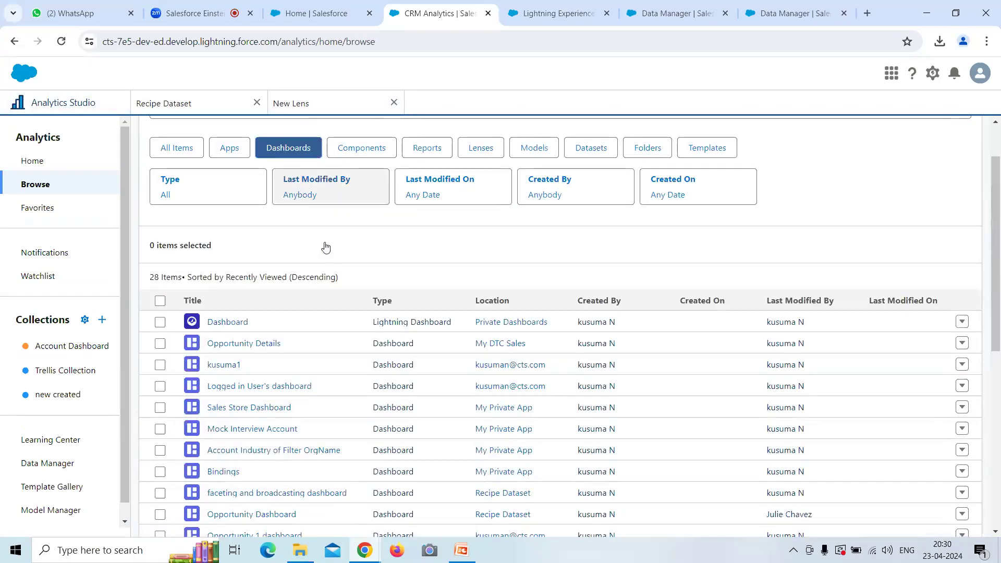
{"action": "scroll", "coordinate": [325, 243], "scroll_direction": "down", "scroll_amount": 4}
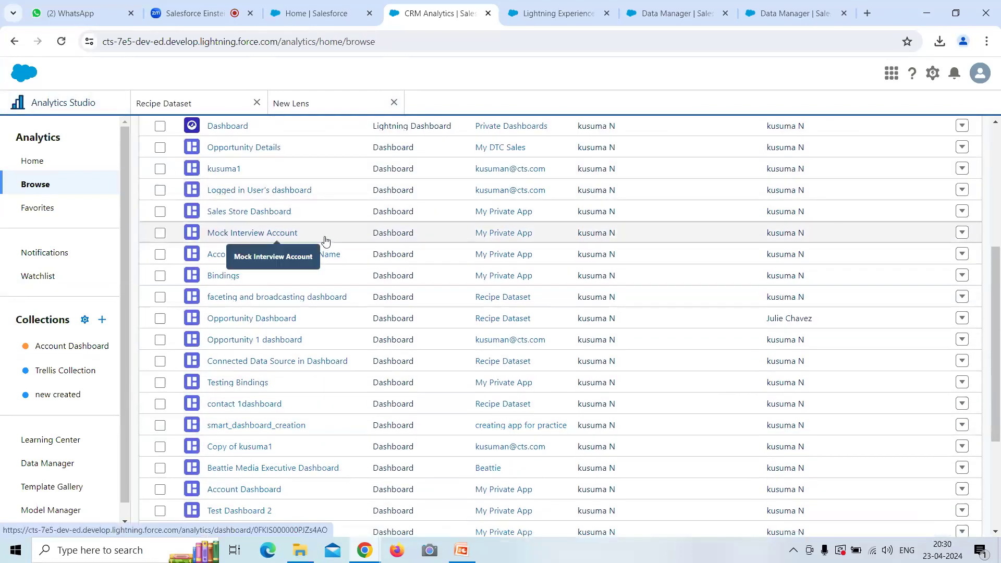
{"action": "left_click", "coordinate": [279, 318]}
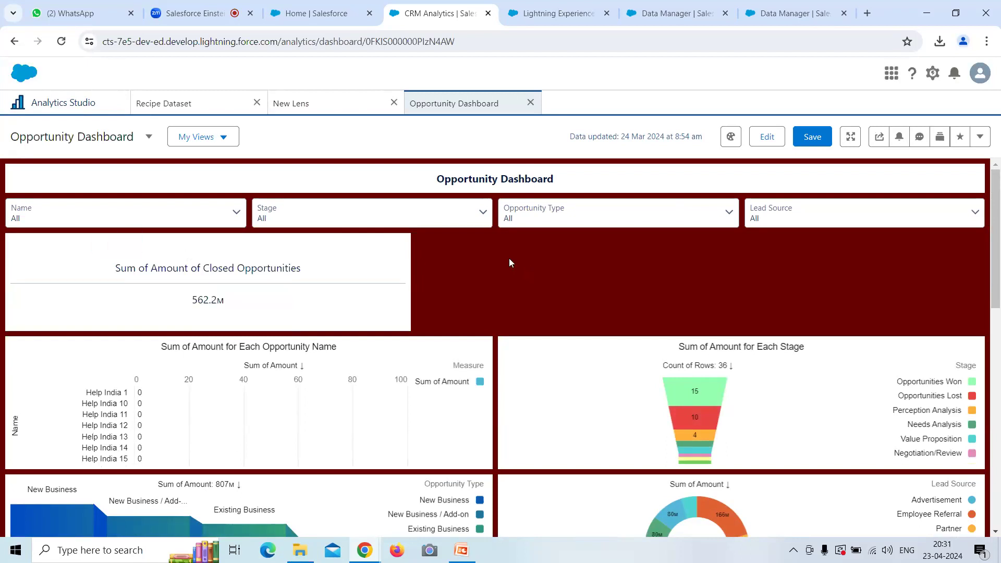
{"action": "scroll", "coordinate": [508, 266], "scroll_direction": "down", "scroll_amount": 3}
{"action": "scroll", "coordinate": [511, 266], "scroll_direction": "down", "scroll_amount": 5}
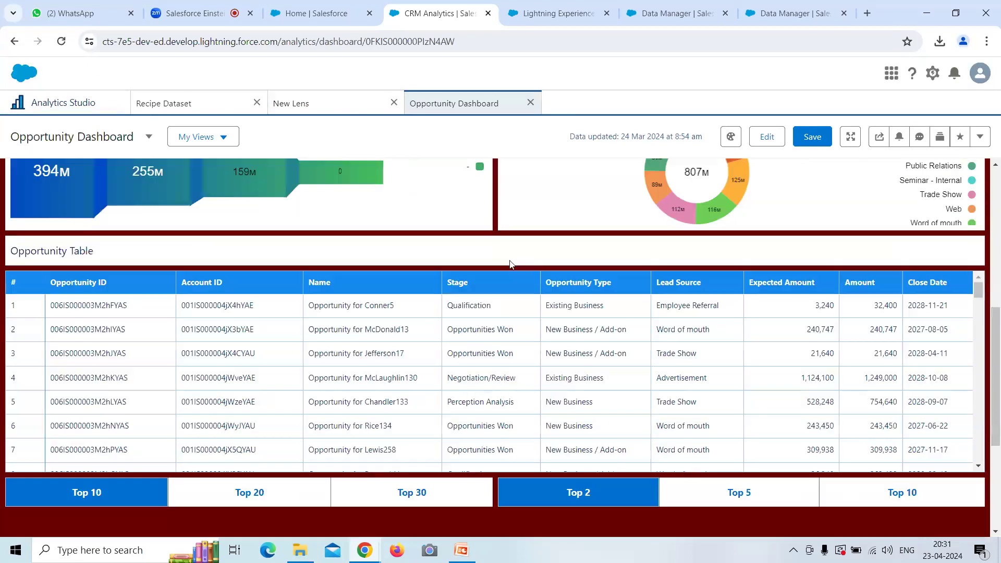
{"action": "scroll", "coordinate": [511, 264], "scroll_direction": "up", "scroll_amount": 1}
{"action": "scroll", "coordinate": [511, 264], "scroll_direction": "up", "scroll_amount": 6}
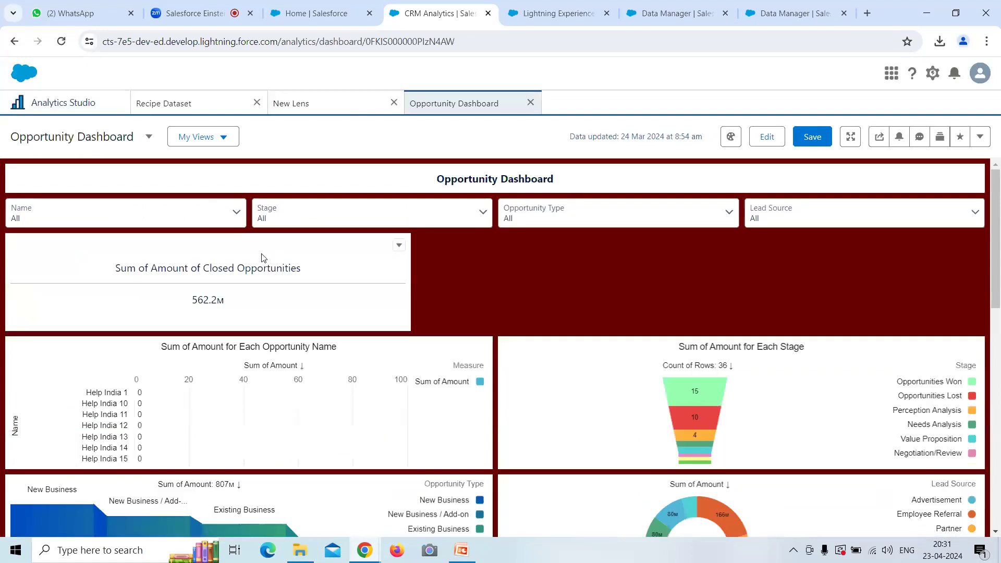
- Filter the dashboard's Stage to equal Opportunities Lost and Opportunities Won
{"action": "left_click", "coordinate": [366, 213]}
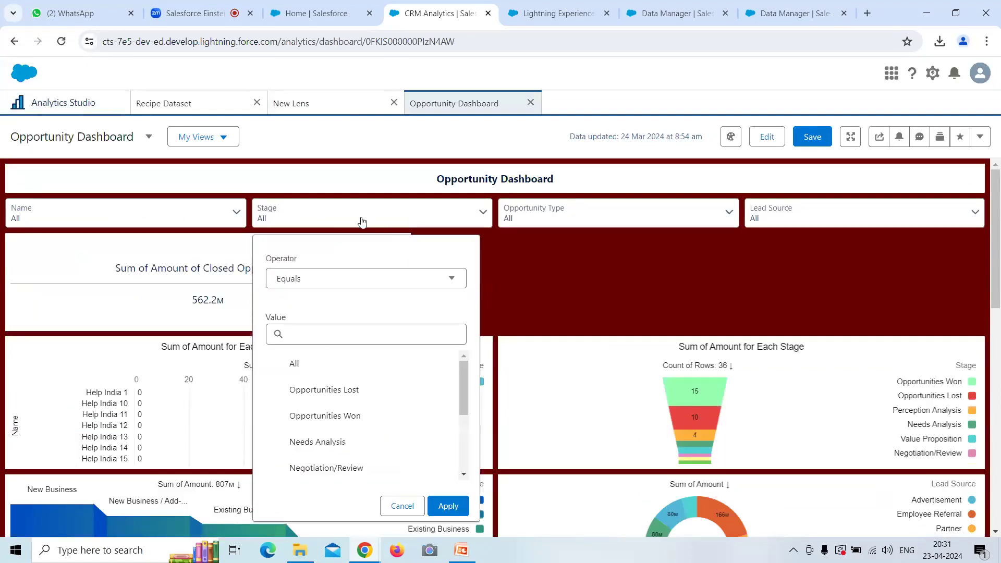
{"action": "scroll", "coordinate": [375, 385], "scroll_direction": "down", "scroll_amount": 2}
{"action": "scroll", "coordinate": [375, 385], "scroll_direction": "up", "scroll_amount": 2}
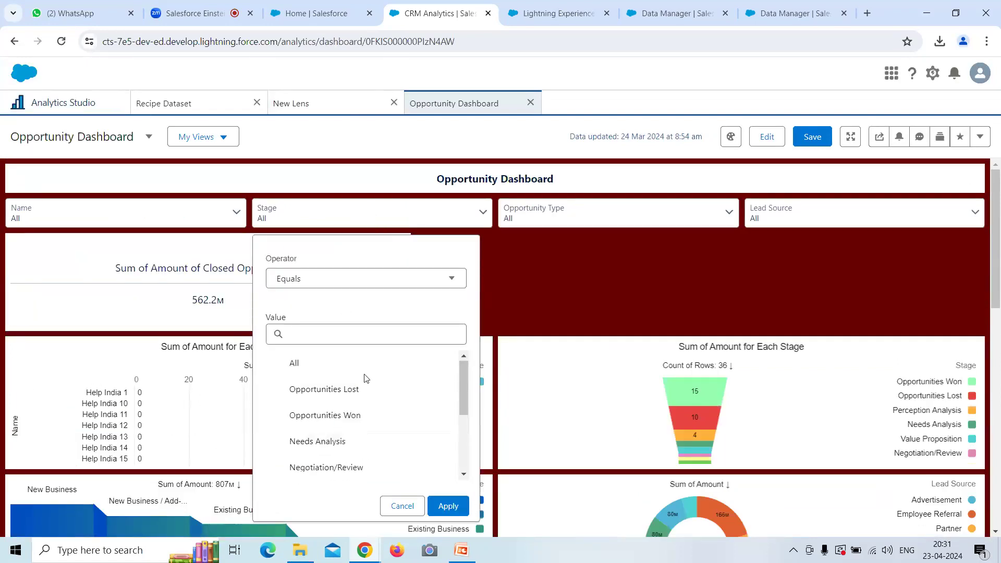
{"action": "left_click", "coordinate": [362, 397]}
{"action": "left_click", "coordinate": [358, 421]}
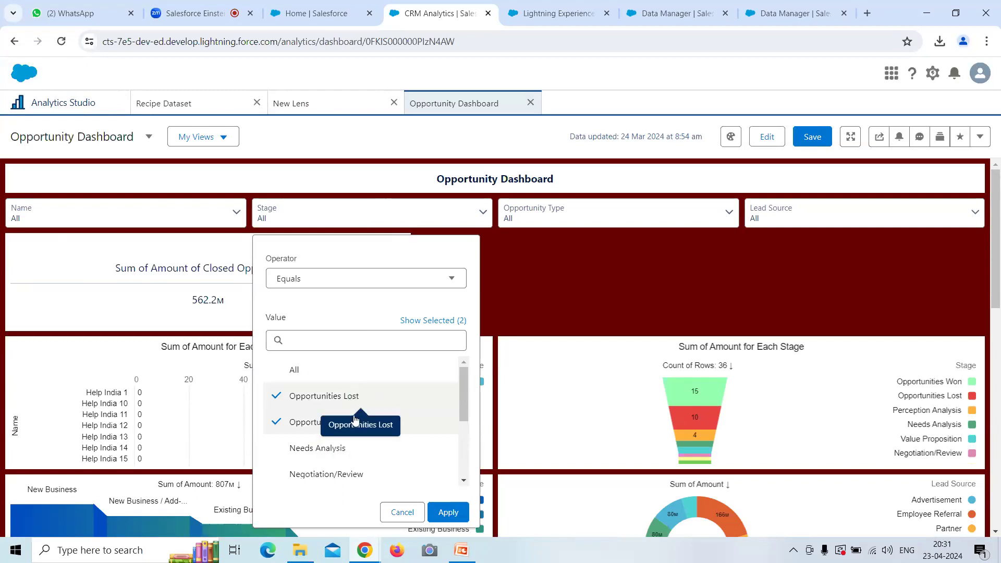
{"action": "left_click", "coordinate": [448, 512]}
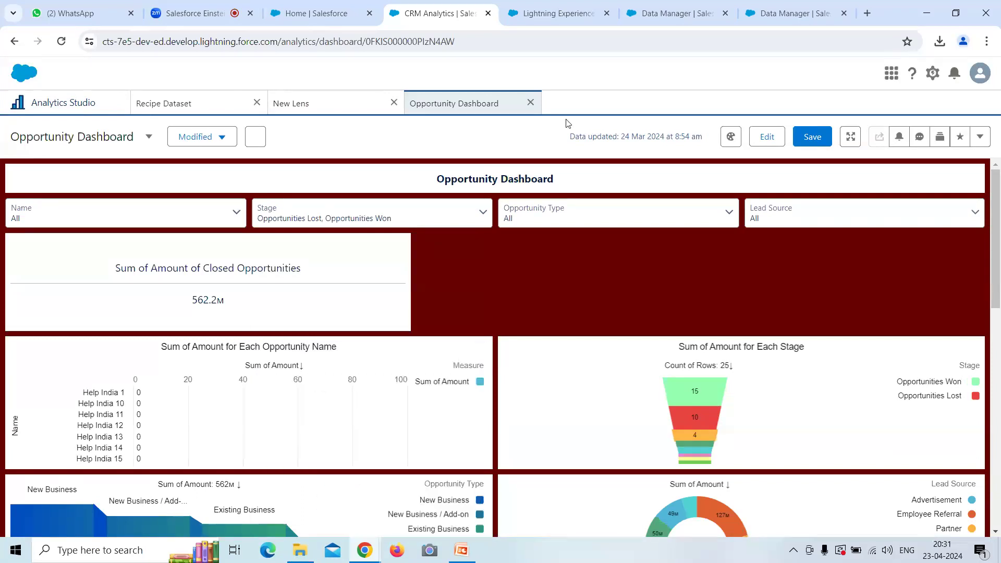
- Open the Salesforce record of the first opportunity in the Opportunity Table, view it, and return to the dashboard
{"action": "scroll", "coordinate": [446, 288], "scroll_direction": "down", "scroll_amount": 2}
{"action": "scroll", "coordinate": [532, 306], "scroll_direction": "down", "scroll_amount": 3}
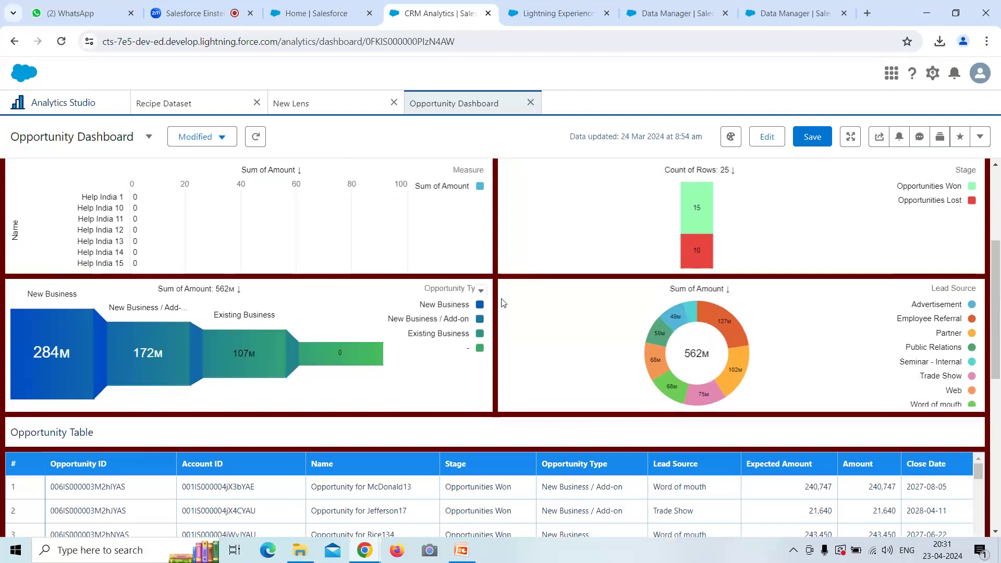
{"action": "scroll", "coordinate": [655, 307], "scroll_direction": "down", "scroll_amount": 4}
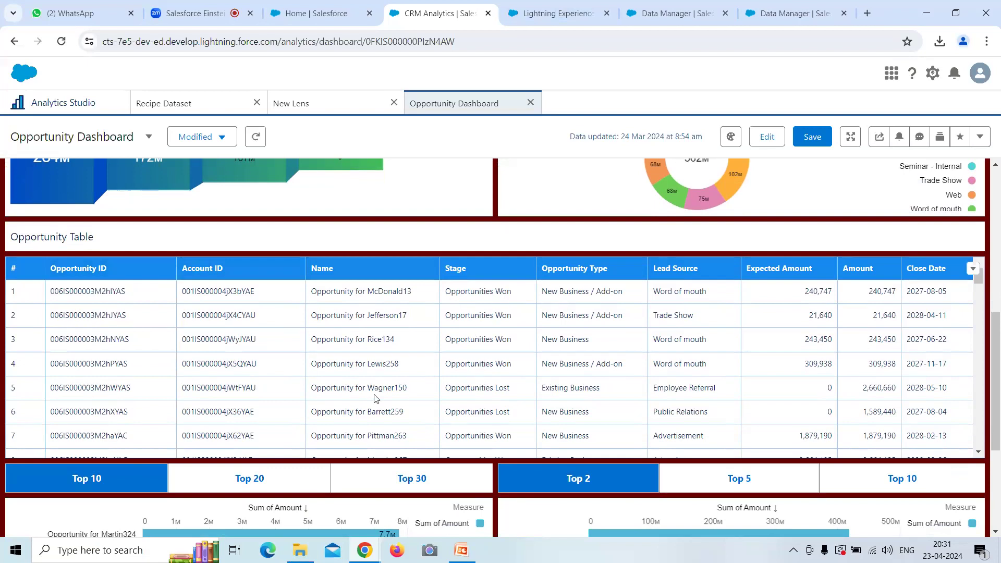
{"action": "left_click", "coordinate": [164, 293]}
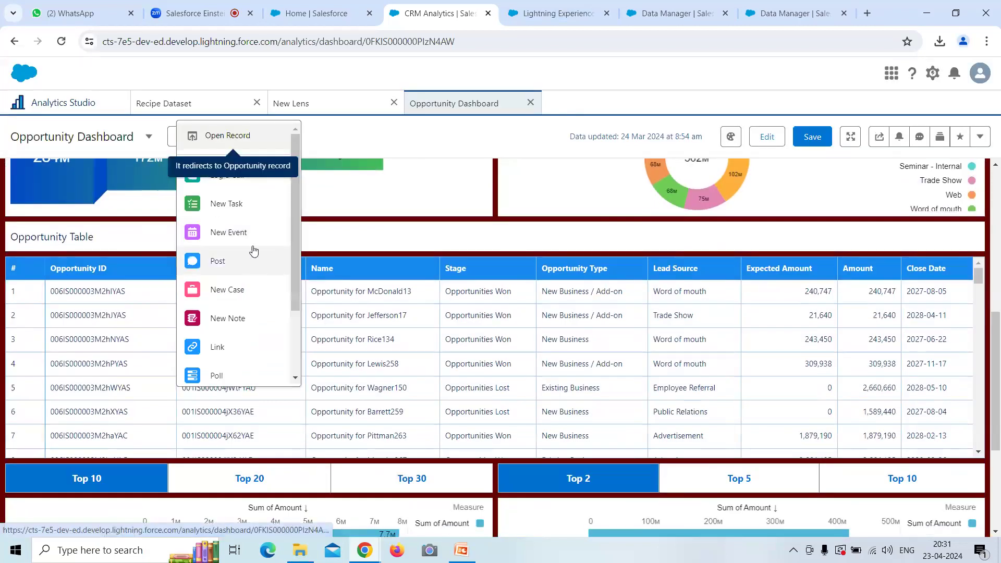
{"action": "left_click", "coordinate": [268, 137]}
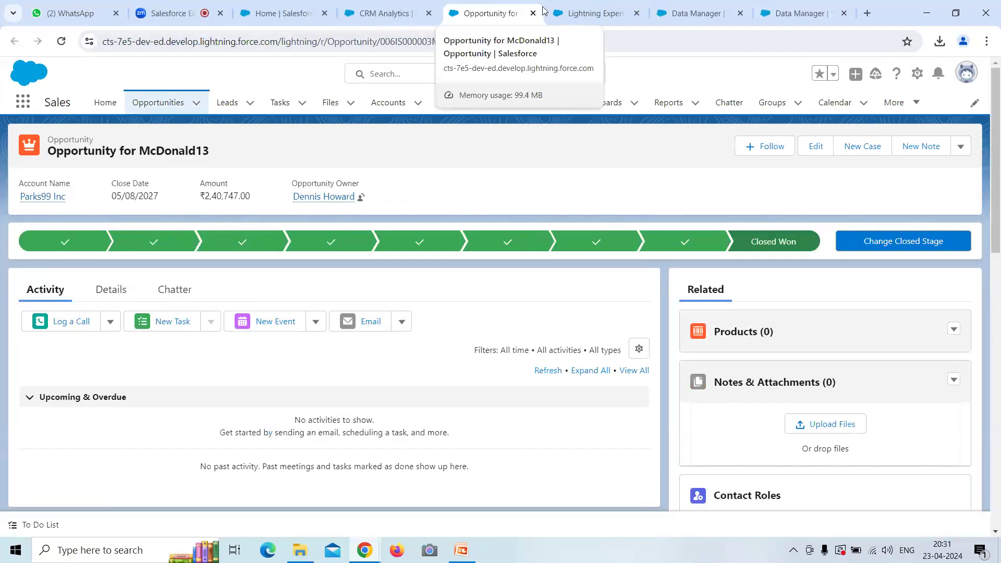
{"action": "left_click", "coordinate": [533, 13]}
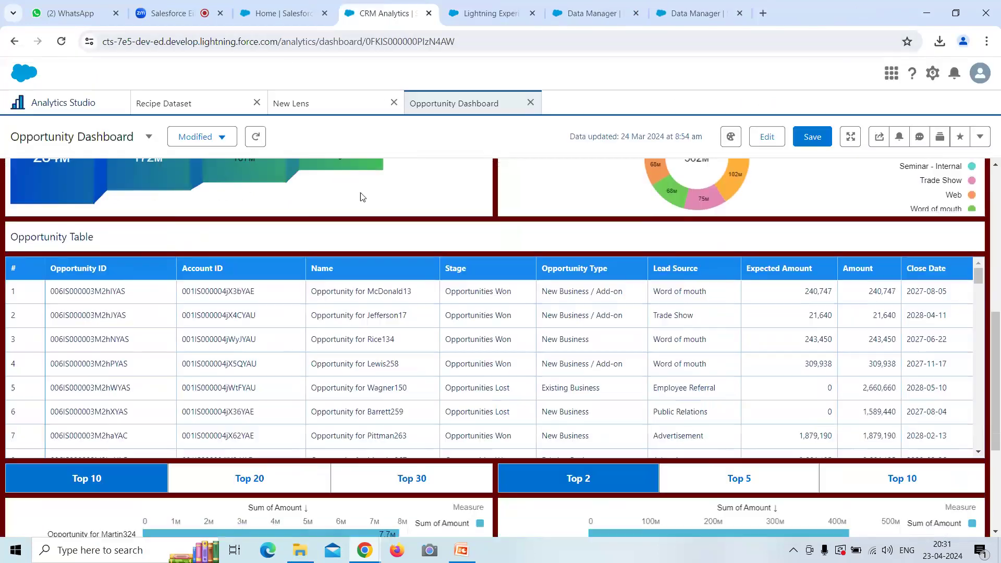
- Examine the remaining Opportunity Table rows and the Top 10 and Top 2 Sum of Amount charts below the table
{"action": "scroll", "coordinate": [328, 342], "scroll_direction": "down", "scroll_amount": 8}
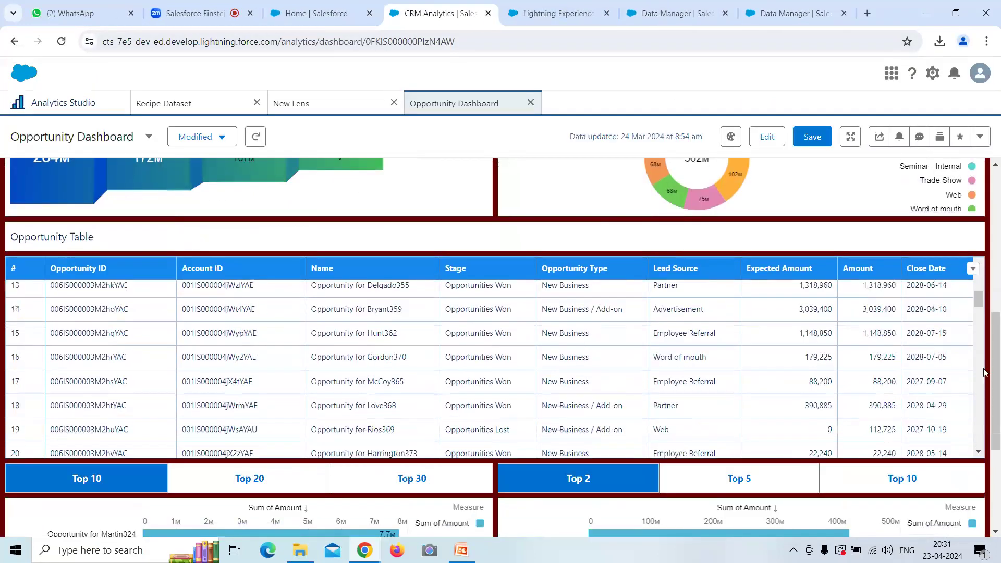
{"action": "scroll", "coordinate": [997, 377], "scroll_direction": "down", "scroll_amount": 3}
{"action": "scroll", "coordinate": [997, 376], "scroll_direction": "down", "scroll_amount": 2}
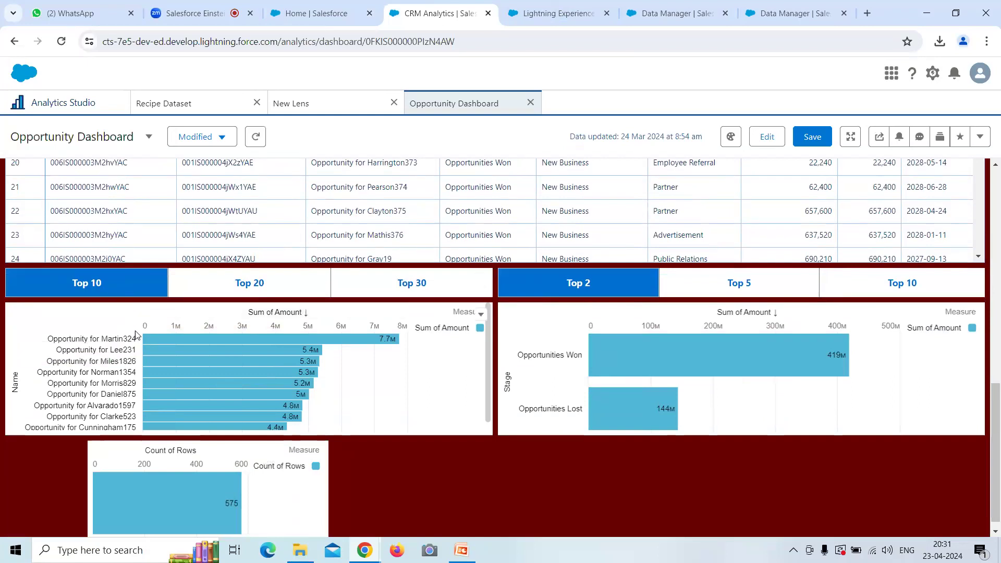
- Switch the Sum of Amount by Name chart to Top 20 and then Top 30, and look through its bars
{"action": "left_click", "coordinate": [218, 288]}
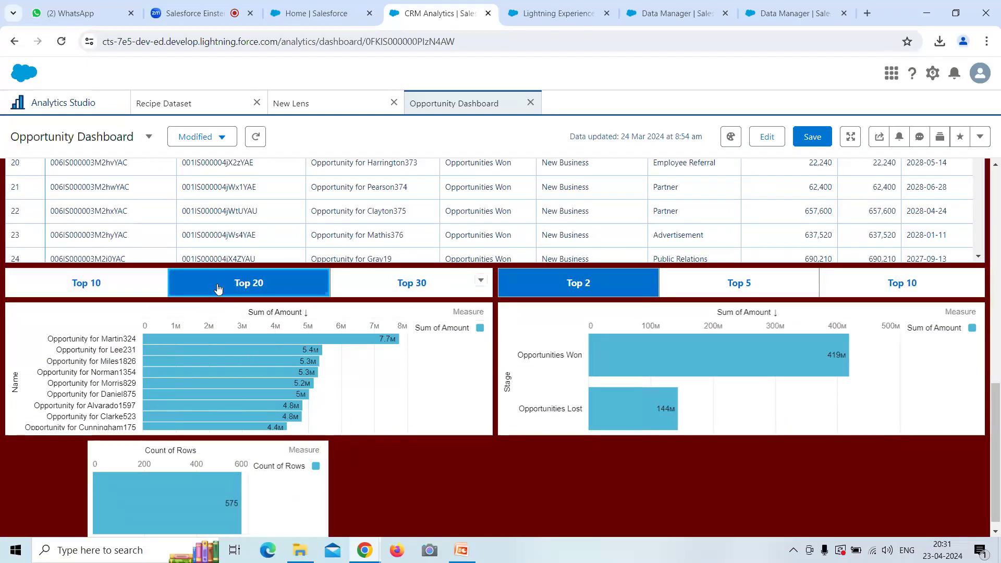
{"action": "scroll", "coordinate": [218, 365], "scroll_direction": "down", "scroll_amount": 5}
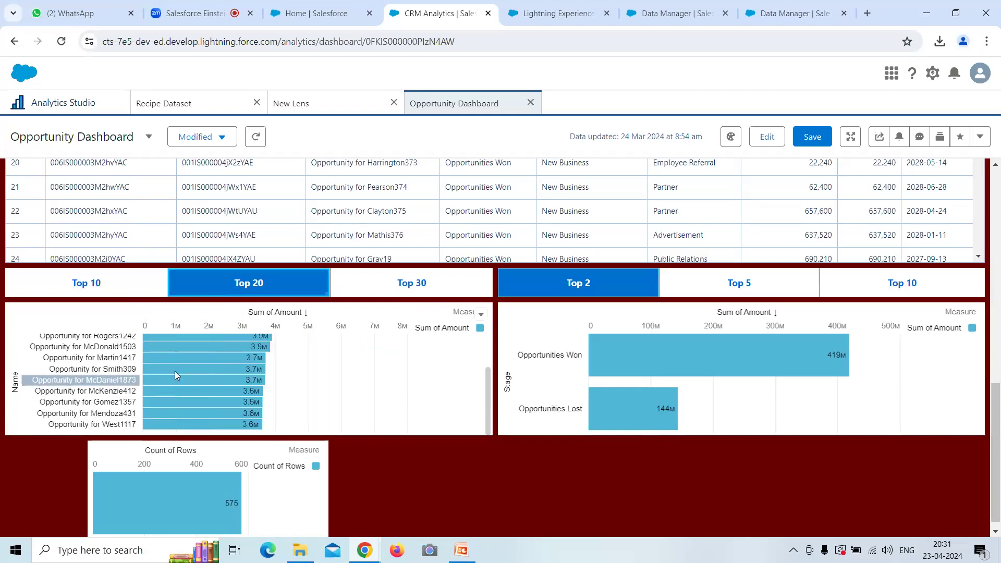
{"action": "left_click", "coordinate": [378, 291]}
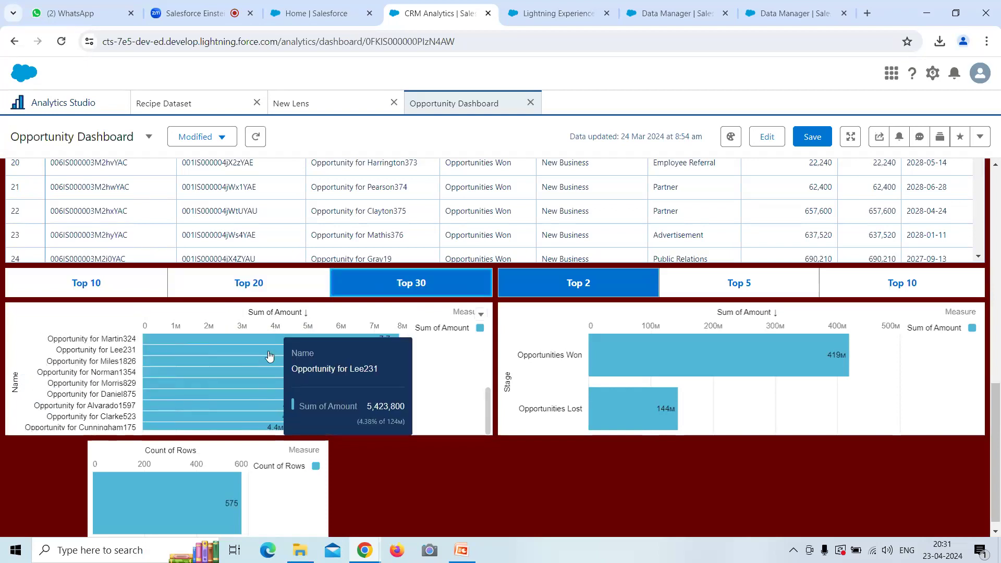
{"action": "scroll", "coordinate": [196, 394], "scroll_direction": "down", "scroll_amount": 3}
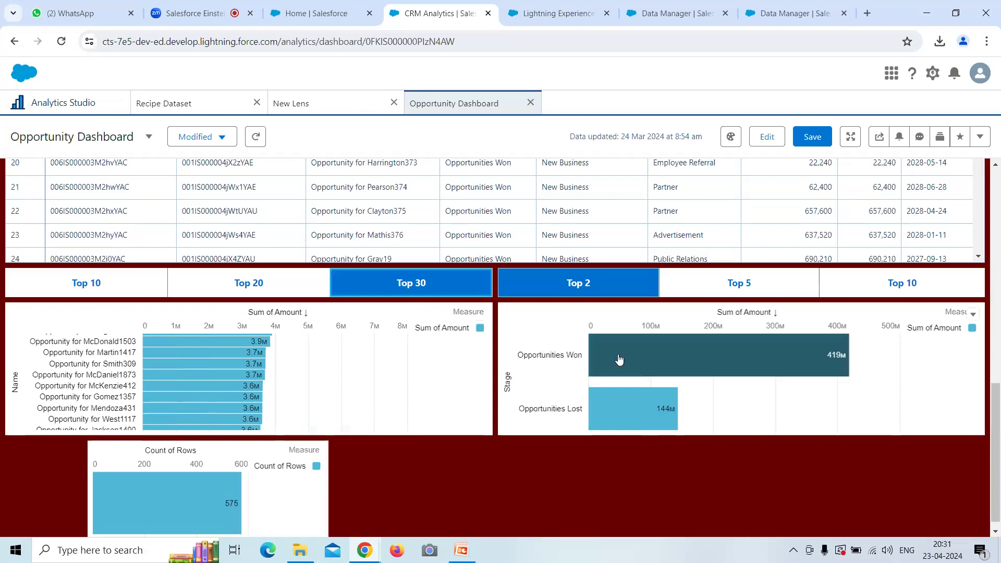
- Set the dashboard's Stage filter to include all stages
{"action": "scroll", "coordinate": [571, 345], "scroll_direction": "up", "scroll_amount": 15}
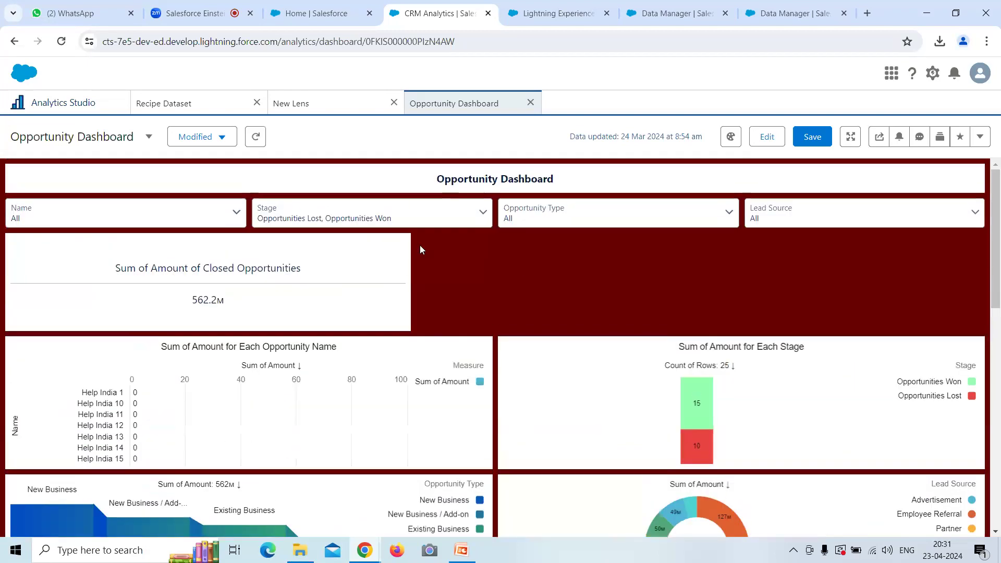
{"action": "left_click", "coordinate": [406, 217]}
{"action": "left_click", "coordinate": [334, 208]}
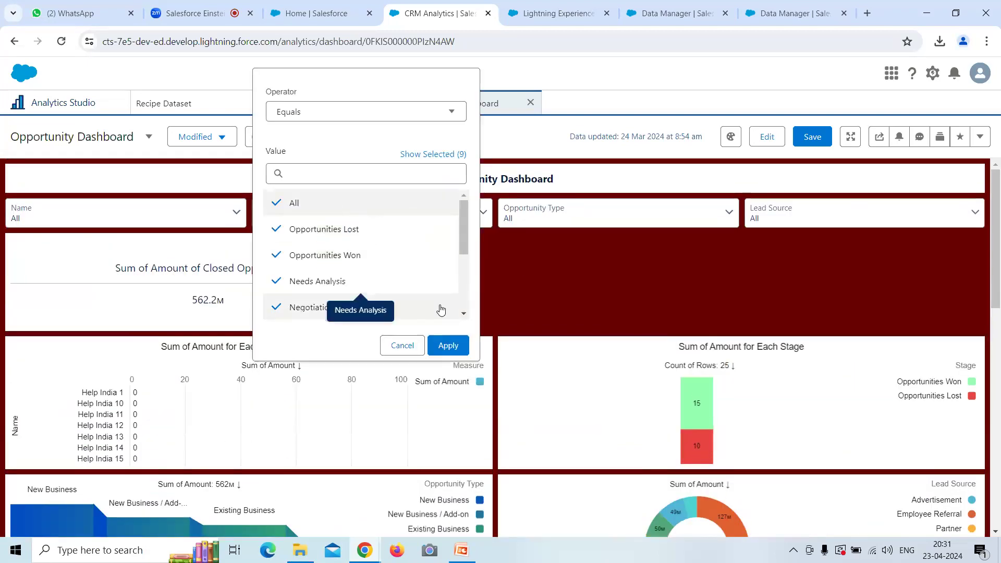
{"action": "left_click", "coordinate": [459, 346]}
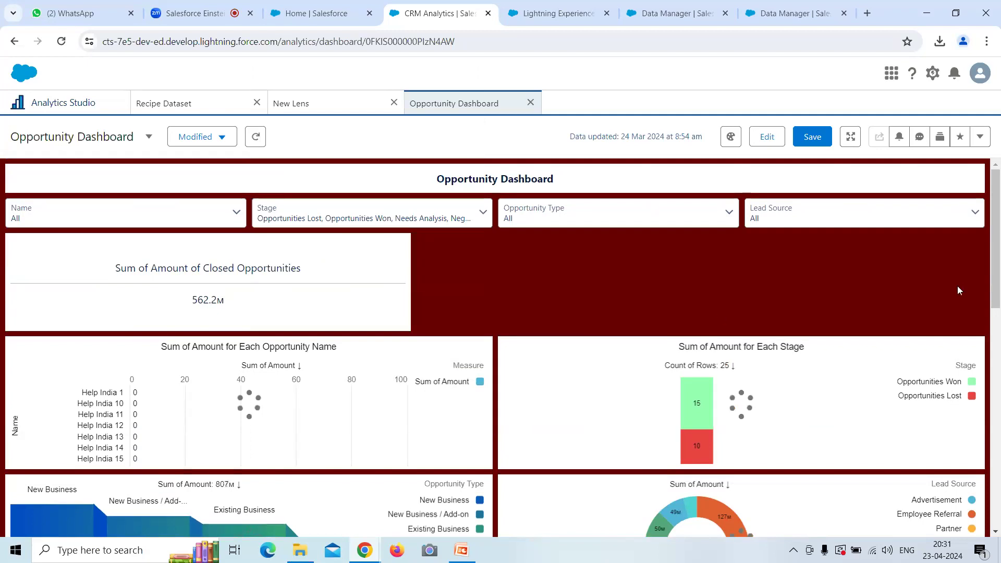
- Switch the Sum of Amount by Stage chart to Top 5 and then Top 10, and look over its stages
{"action": "scroll", "coordinate": [957, 290], "scroll_direction": "down", "scroll_amount": 15}
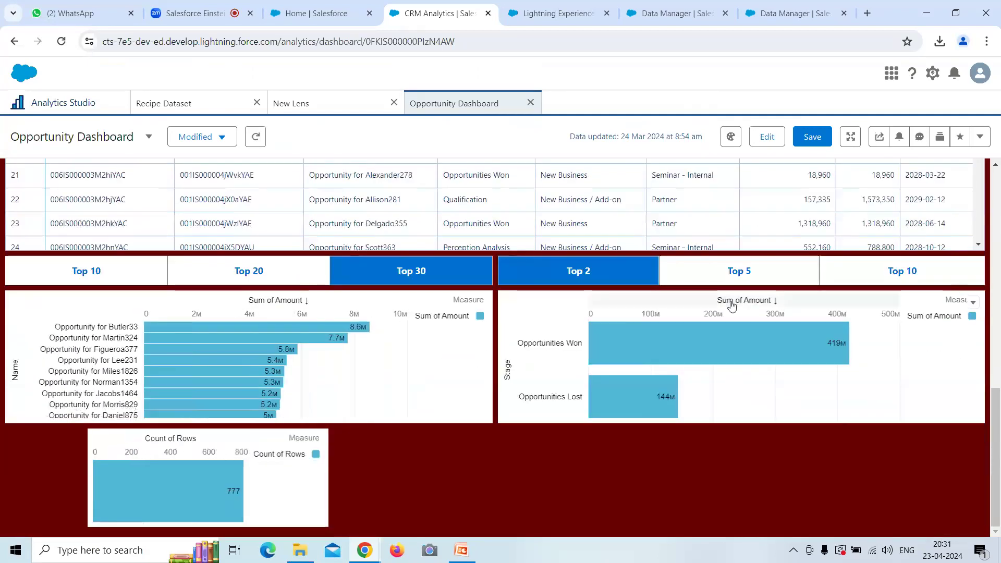
{"action": "left_click", "coordinate": [764, 271]}
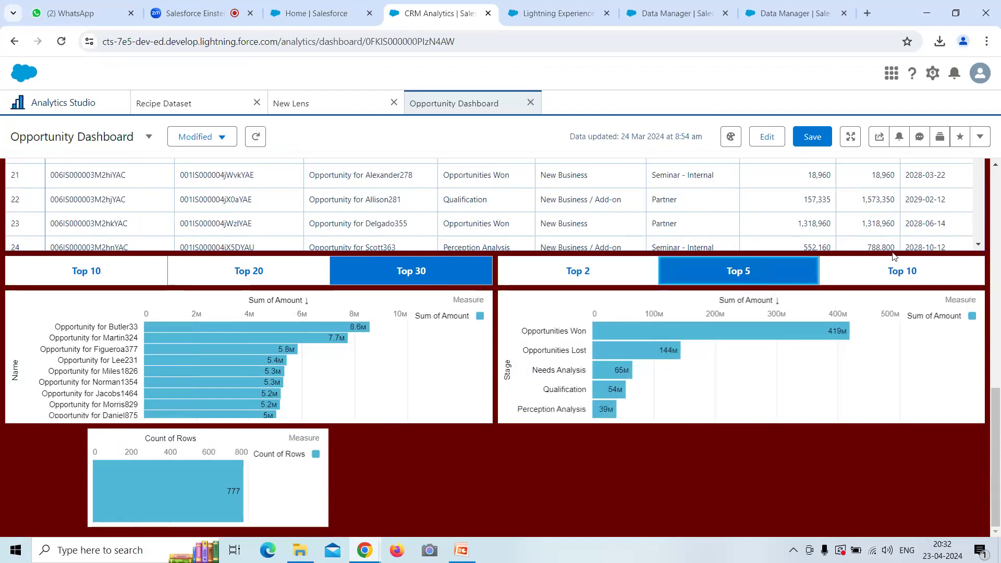
{"action": "left_click", "coordinate": [890, 269]}
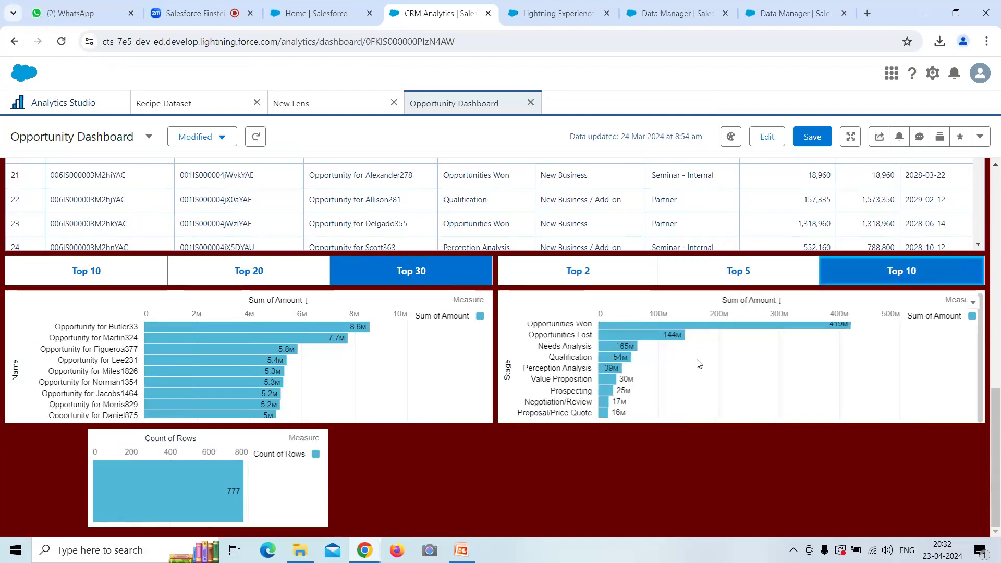
{"action": "scroll", "coordinate": [607, 375], "scroll_direction": "up", "scroll_amount": 1}
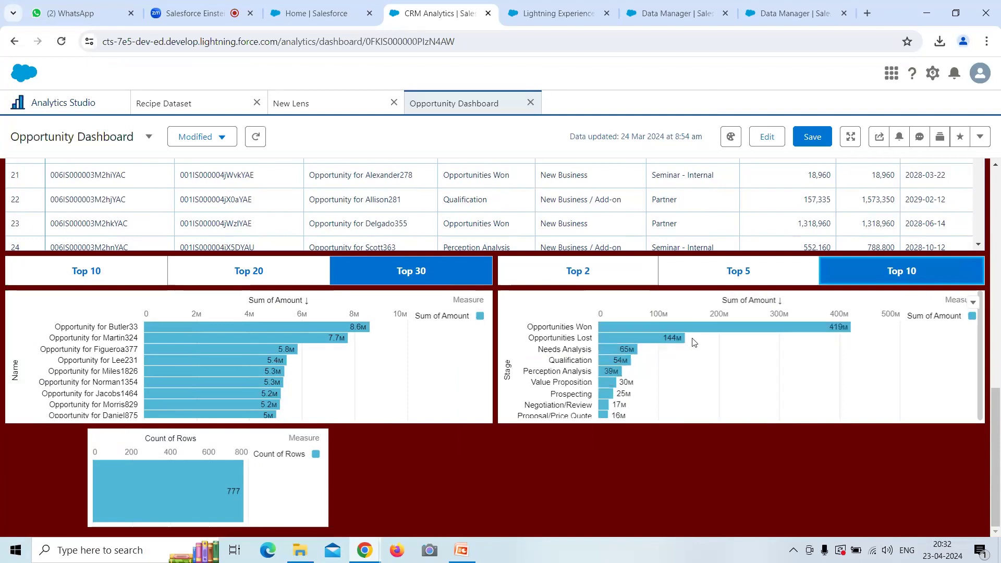
{"action": "scroll", "coordinate": [877, 313], "scroll_direction": "up", "scroll_amount": 8}
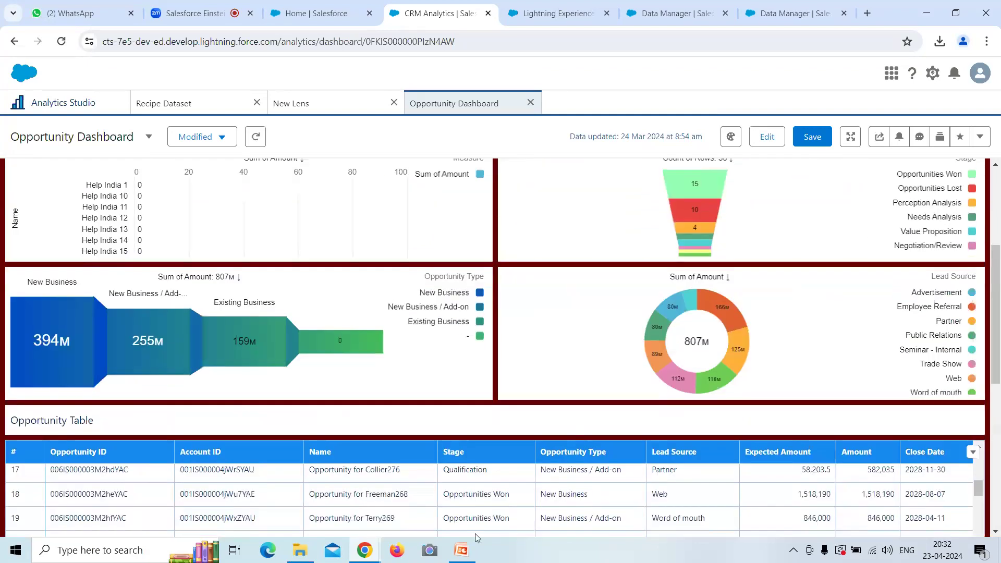
- Switch to the CRM Analytics presentation in PowerPoint and show the slide on the three layers of Salesforce CRM Analytics
{"action": "left_click", "coordinate": [474, 551]}
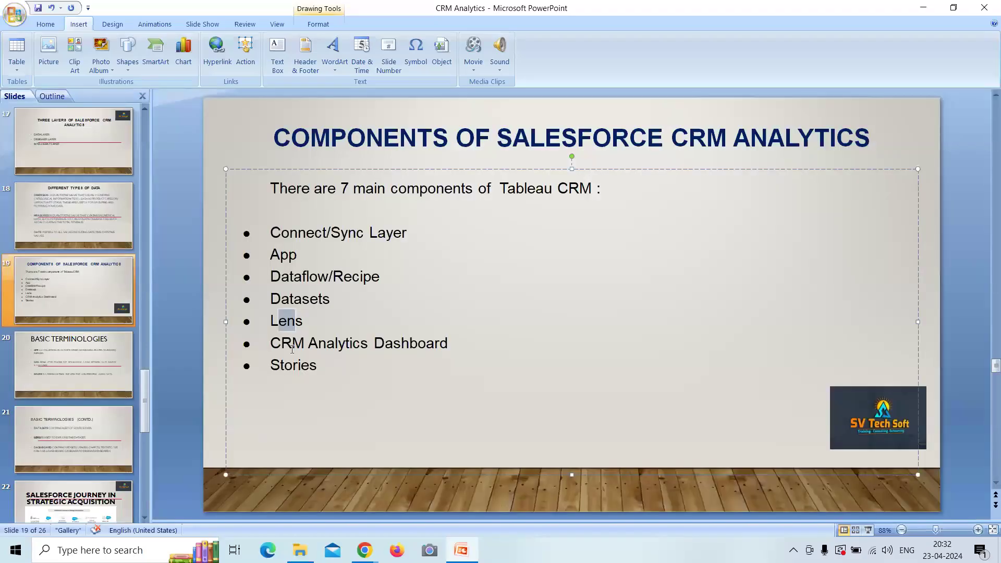
{"action": "left_click", "coordinate": [920, 7]}
{"action": "scroll", "coordinate": [573, 282], "scroll_direction": "up", "scroll_amount": 5}
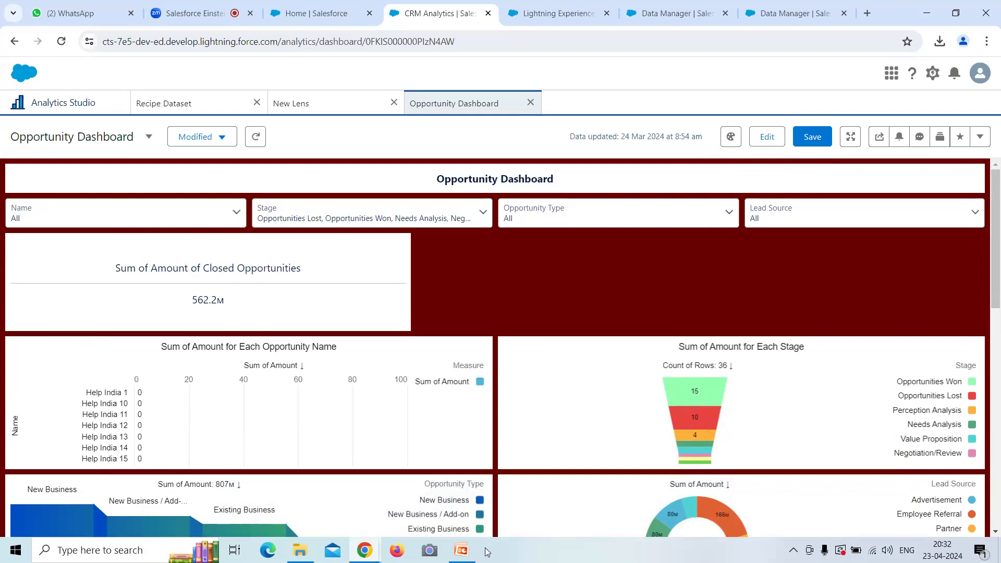
{"action": "left_click", "coordinate": [461, 550]}
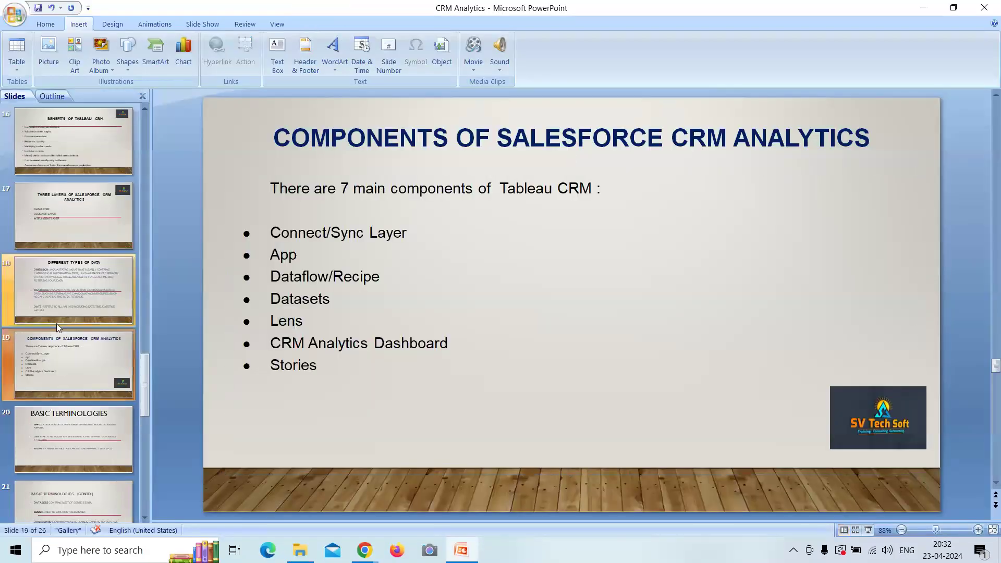
{"action": "left_click", "coordinate": [80, 216]}
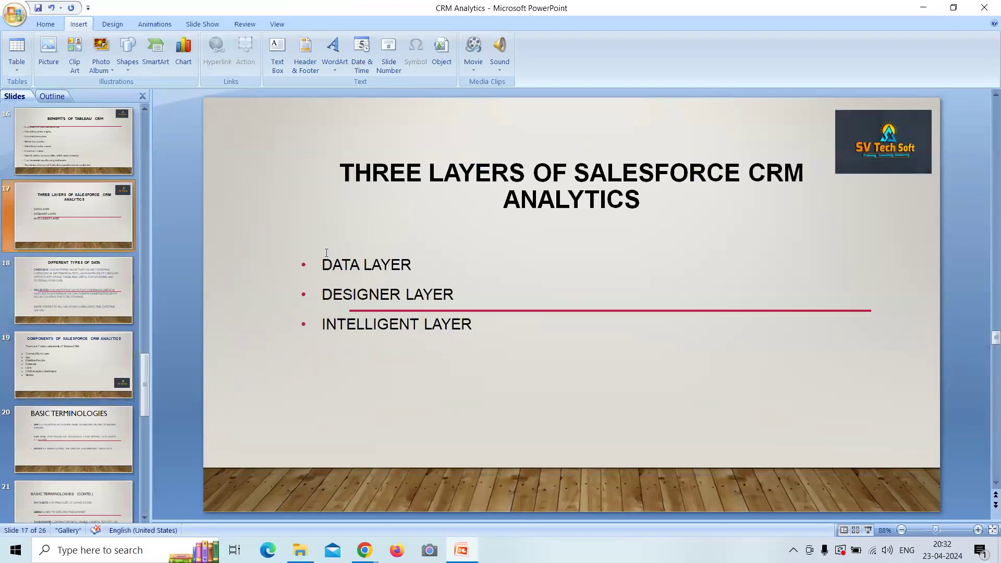
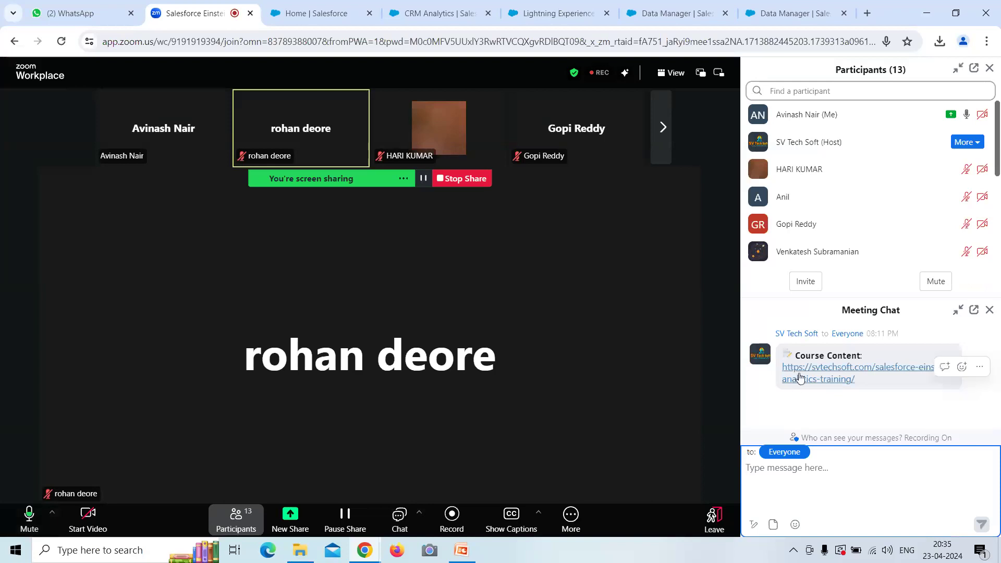
- Close the Zoom meeting chat and go to the Connect page of the Salesforce Data Manager
{"action": "left_click", "coordinate": [989, 309]}
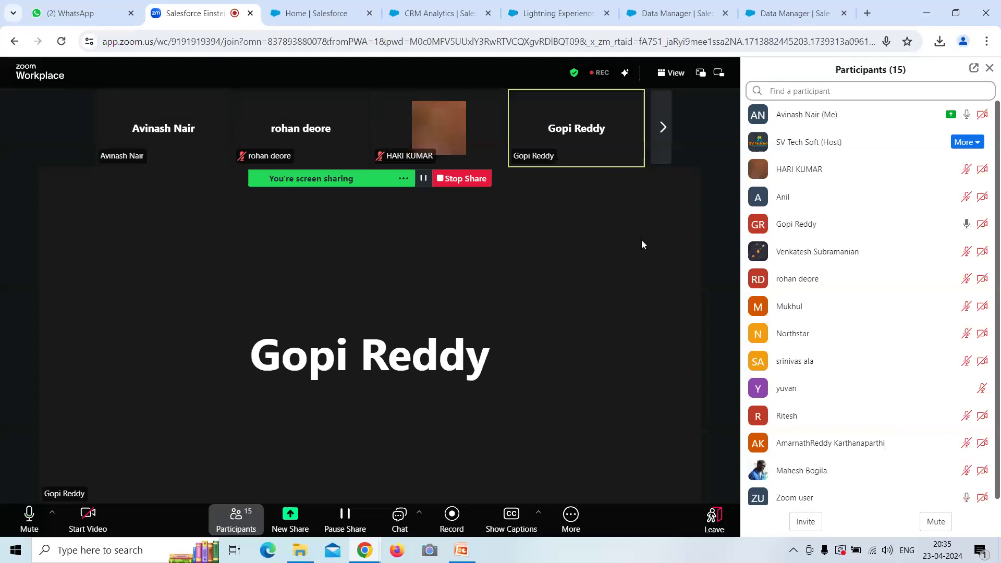
{"action": "left_click", "coordinate": [544, 13]}
{"action": "left_click", "coordinate": [672, 13]}
{"action": "left_click", "coordinate": [47, 226]}
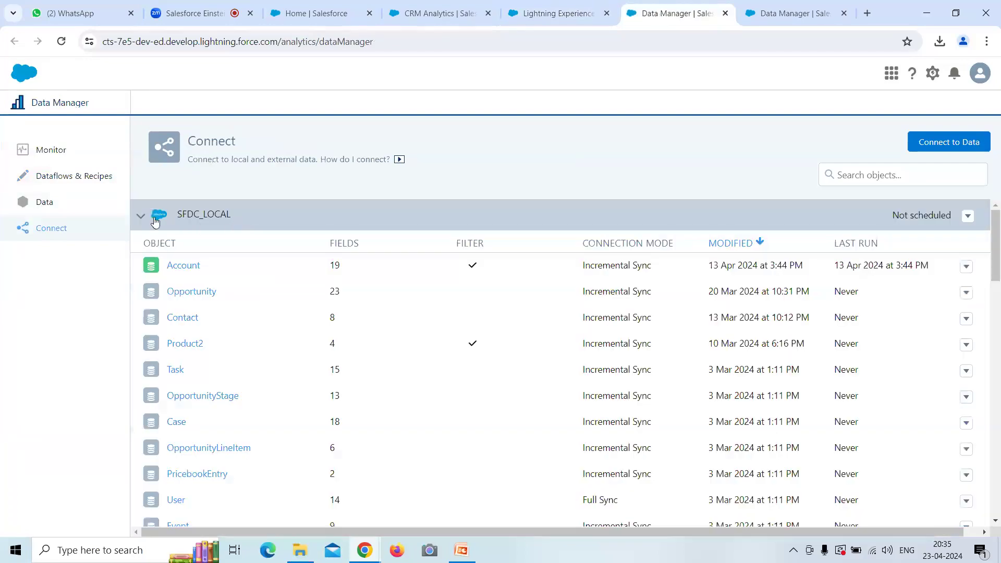
- Collapse SFDC_LOCAL to look through the objects of the other connected orgs, and expand it again
{"action": "left_click", "coordinate": [140, 216]}
{"action": "scroll", "coordinate": [248, 259], "scroll_direction": "down", "scroll_amount": 6}
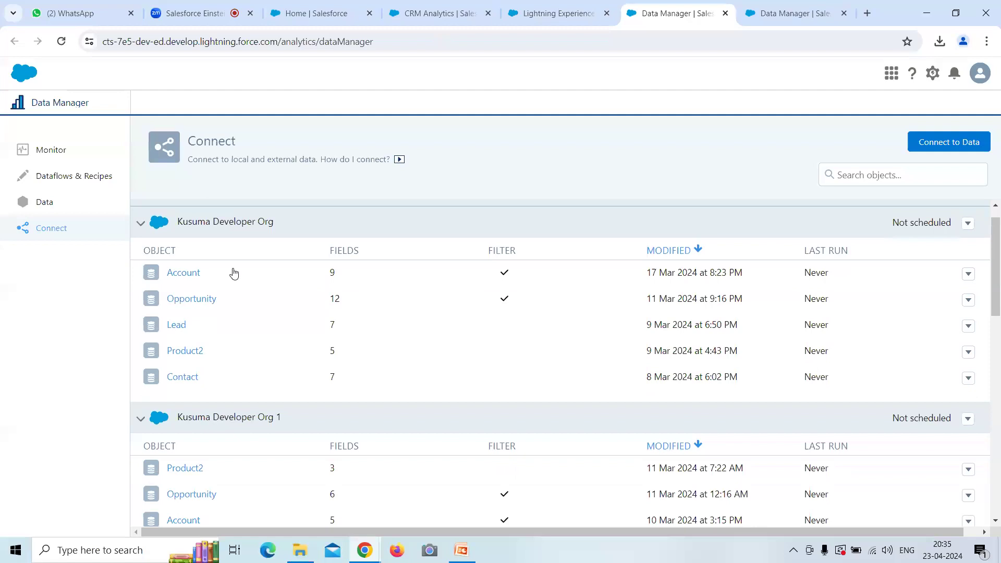
{"action": "scroll", "coordinate": [215, 320], "scroll_direction": "down", "scroll_amount": 7}
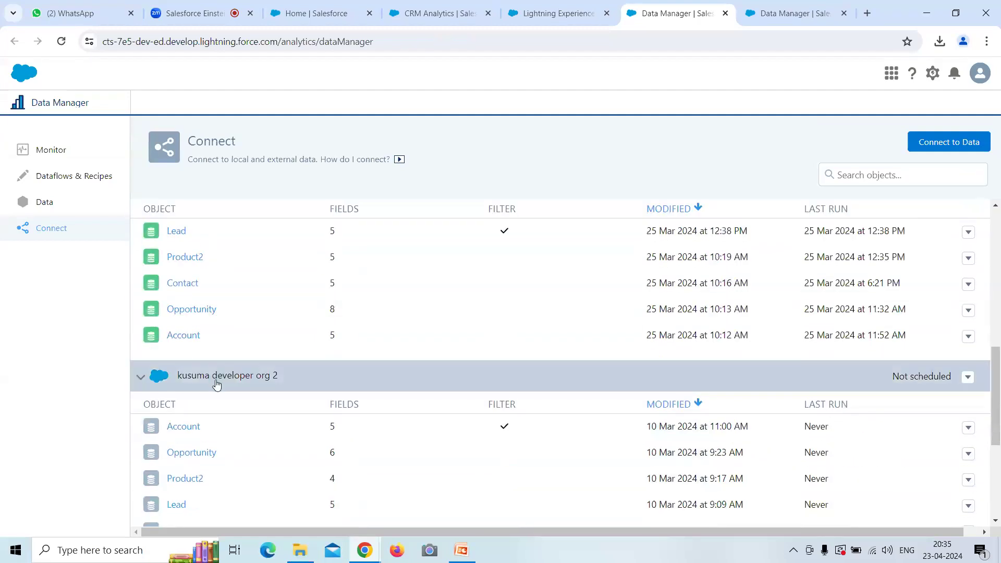
{"action": "scroll", "coordinate": [250, 354], "scroll_direction": "up", "scroll_amount": 5}
{"action": "scroll", "coordinate": [252, 341], "scroll_direction": "up", "scroll_amount": 8}
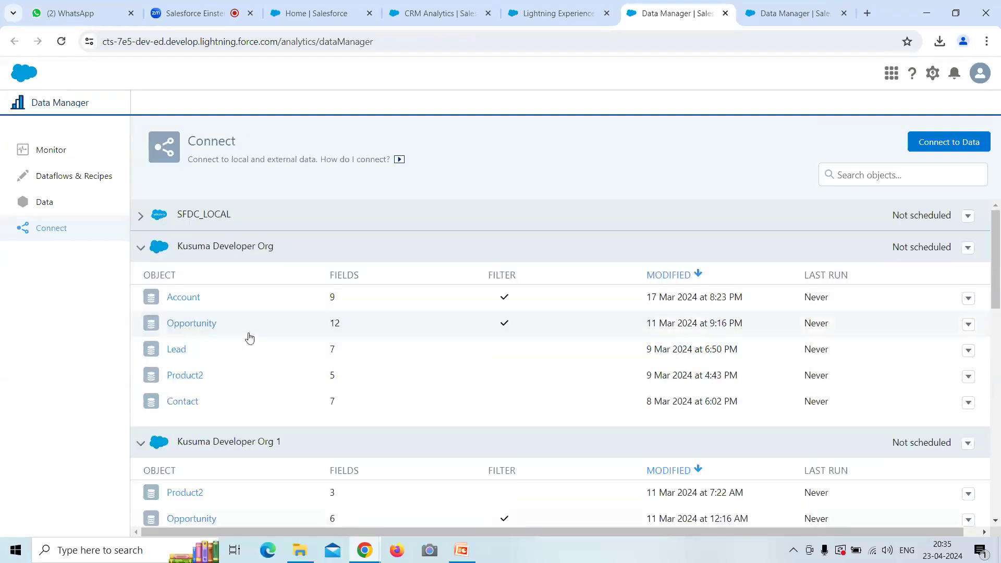
{"action": "left_click", "coordinate": [142, 216]}
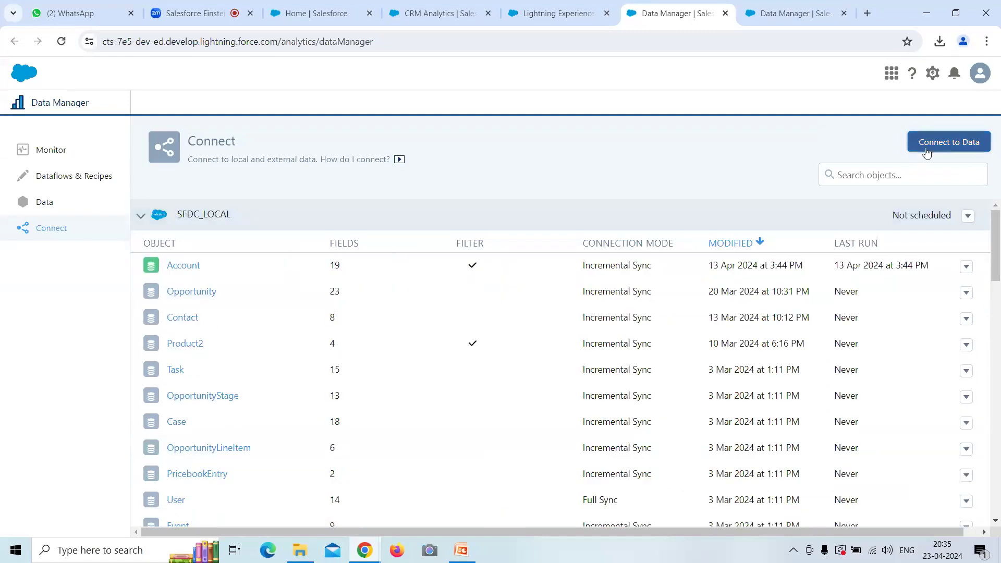
- Start connecting to data and look through the existing input connections
{"action": "left_click", "coordinate": [948, 142]}
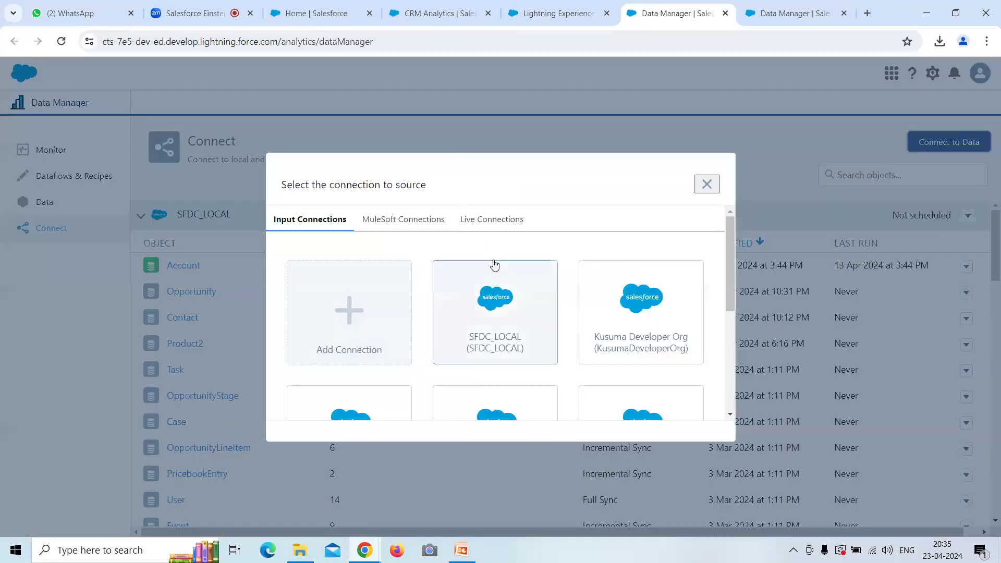
{"action": "scroll", "coordinate": [495, 263], "scroll_direction": "down", "scroll_amount": 5}
{"action": "scroll", "coordinate": [495, 260], "scroll_direction": "up", "scroll_amount": 4}
{"action": "scroll", "coordinate": [495, 259], "scroll_direction": "up", "scroll_amount": 1}
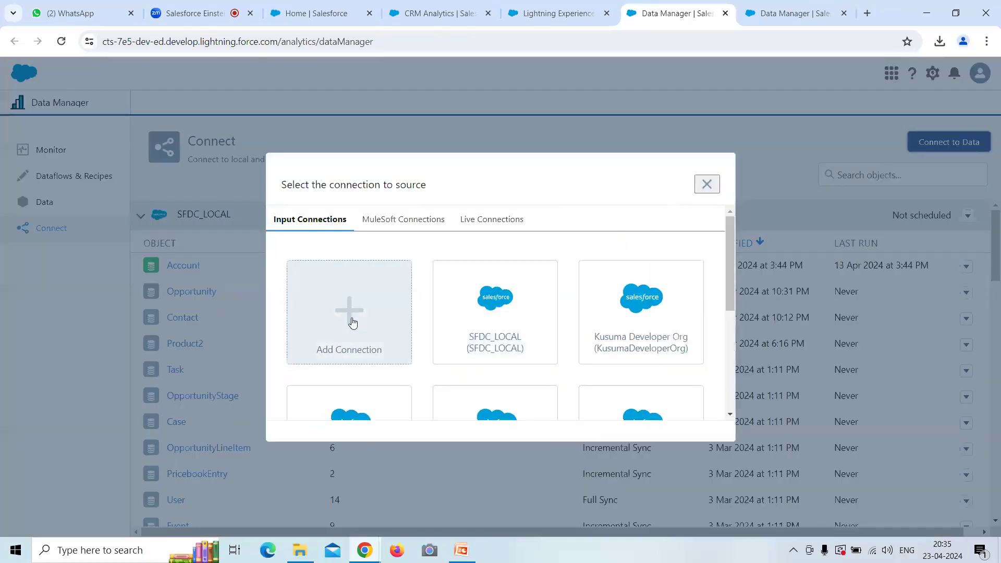
- Examine the connector types offered for a new remote input connection, and return to the connection source selection
{"action": "left_click", "coordinate": [345, 327]}
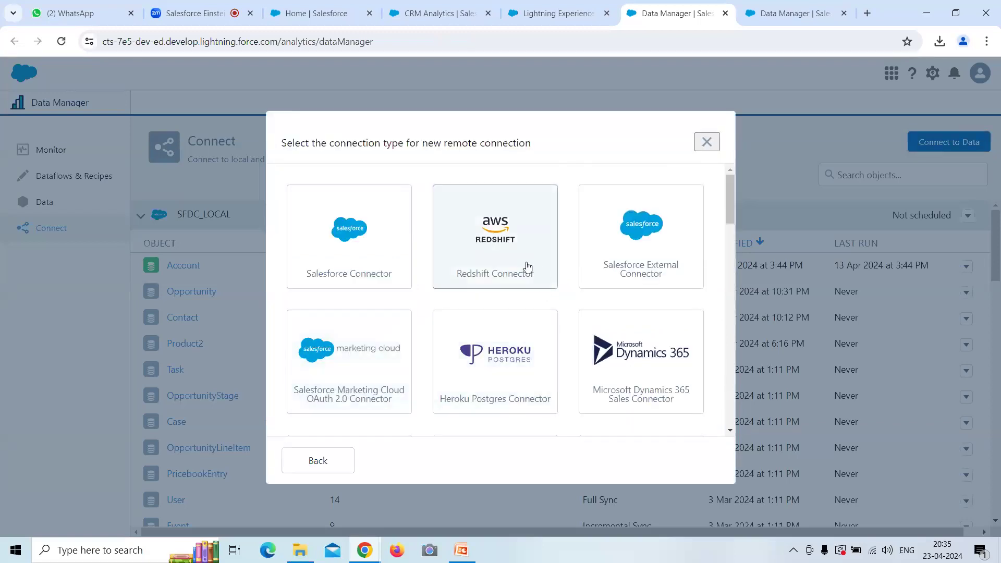
{"action": "scroll", "coordinate": [580, 265], "scroll_direction": "down", "scroll_amount": 1}
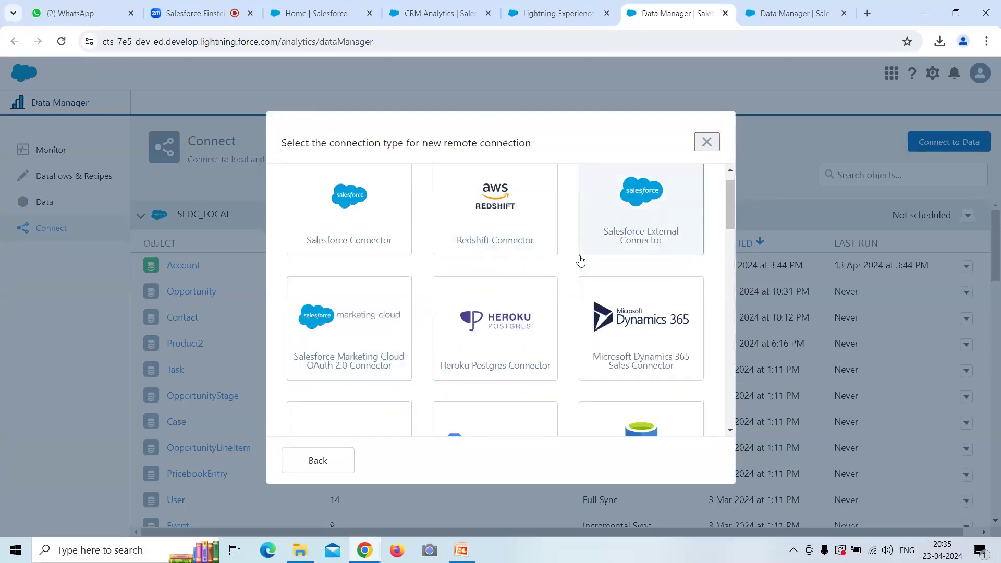
{"action": "scroll", "coordinate": [571, 295], "scroll_direction": "down", "scroll_amount": 2}
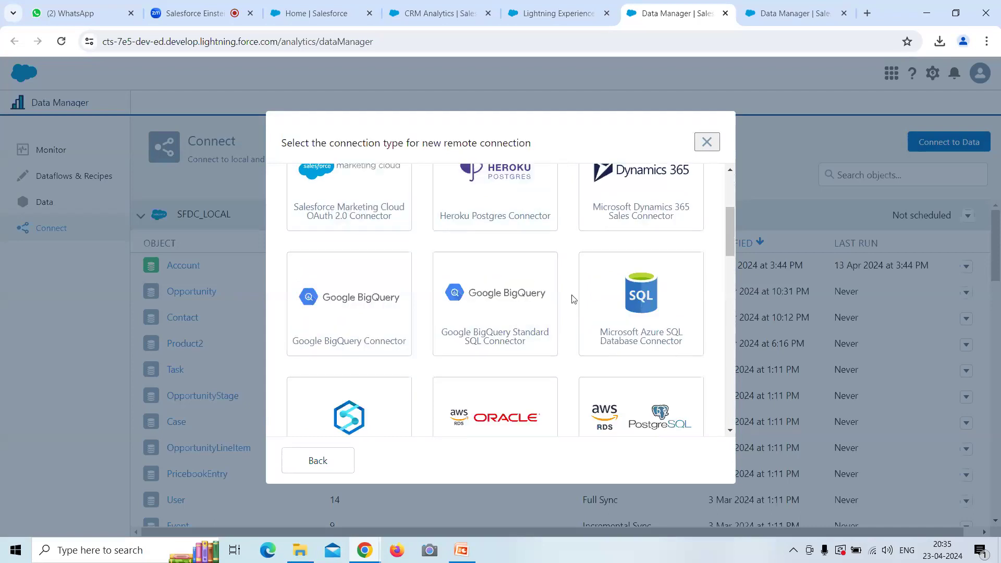
{"action": "scroll", "coordinate": [646, 309], "scroll_direction": "down", "scroll_amount": 3}
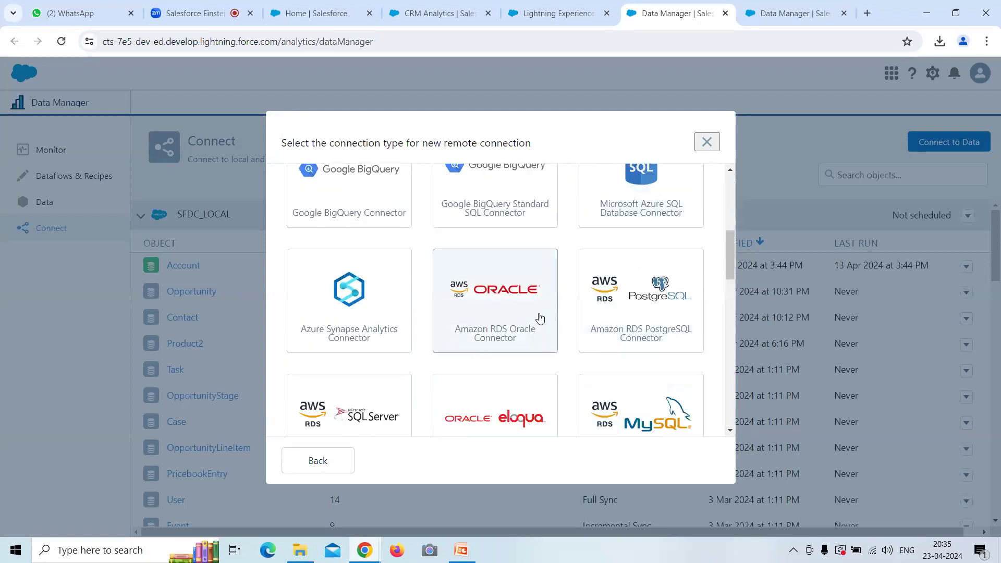
{"action": "scroll", "coordinate": [501, 292], "scroll_direction": "down", "scroll_amount": 5}
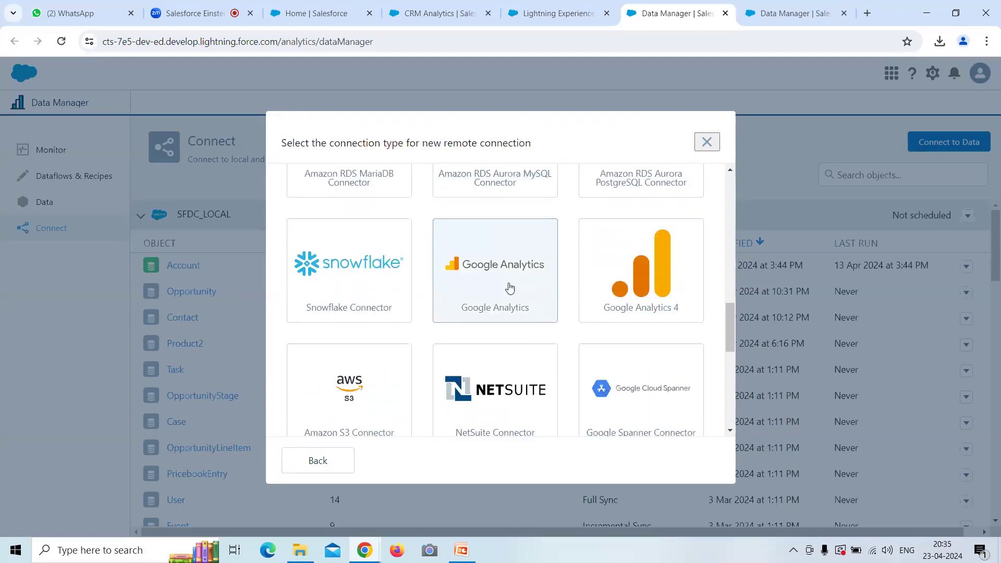
{"action": "scroll", "coordinate": [509, 287], "scroll_direction": "down", "scroll_amount": 3}
{"action": "scroll", "coordinate": [641, 281], "scroll_direction": "up", "scroll_amount": 2}
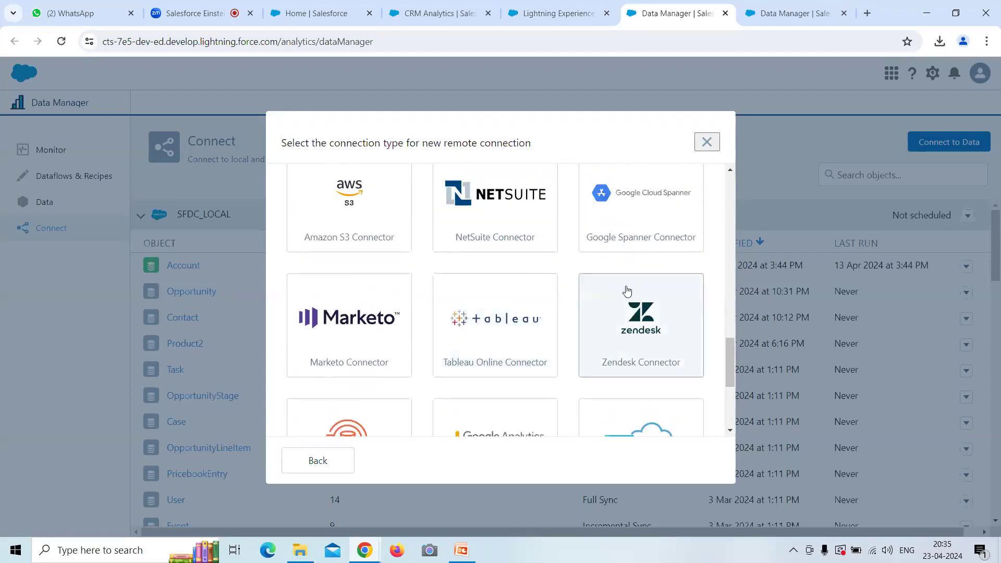
{"action": "scroll", "coordinate": [641, 275], "scroll_direction": "down", "scroll_amount": 3}
{"action": "scroll", "coordinate": [654, 234], "scroll_direction": "up", "scroll_amount": 2}
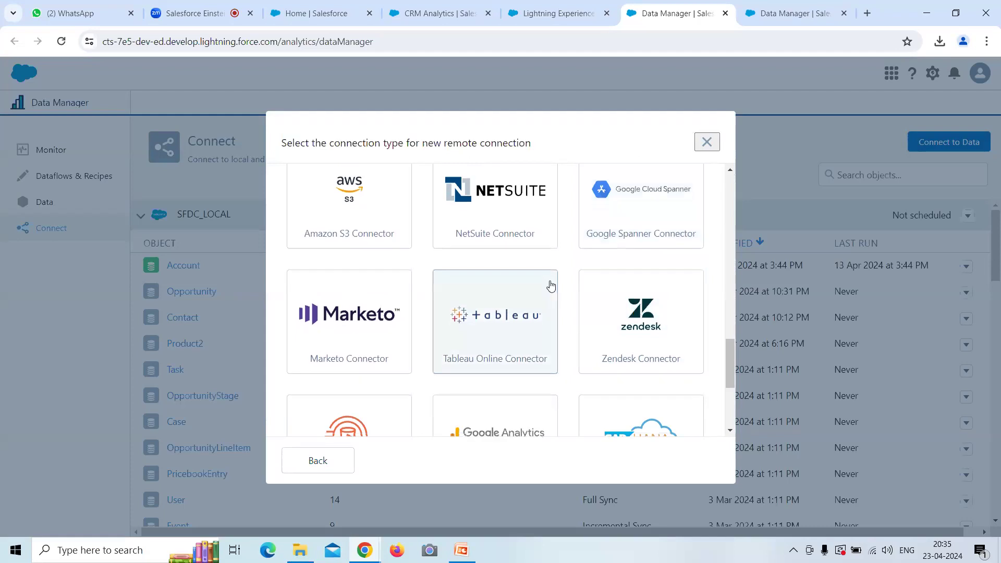
{"action": "scroll", "coordinate": [549, 284], "scroll_direction": "down", "scroll_amount": 4}
{"action": "left_click", "coordinate": [342, 461]}
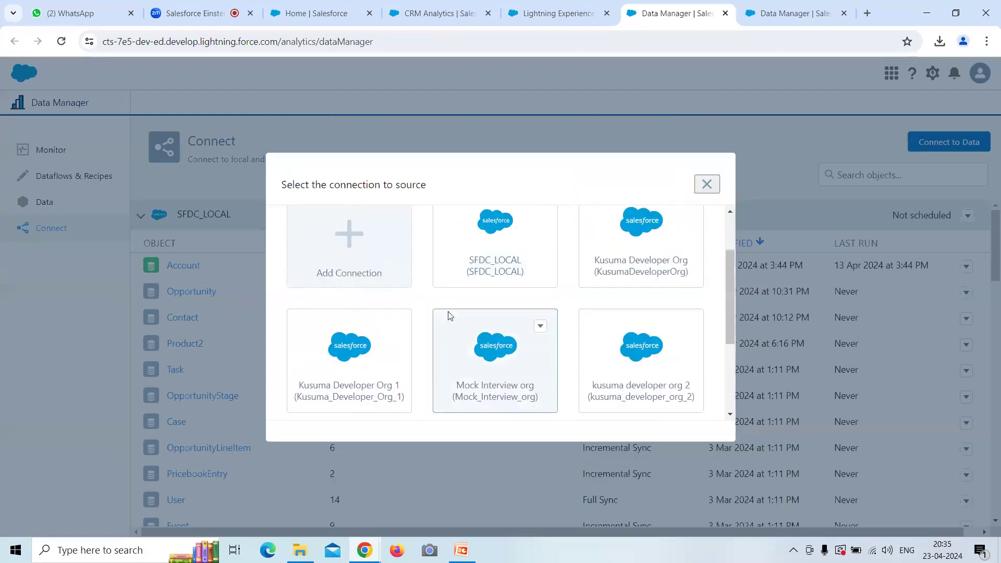
- View the connector types available for a new MuleSoft connection and go back to the MuleSoft connections
{"action": "left_click", "coordinate": [386, 229]}
{"action": "left_click", "coordinate": [350, 309]}
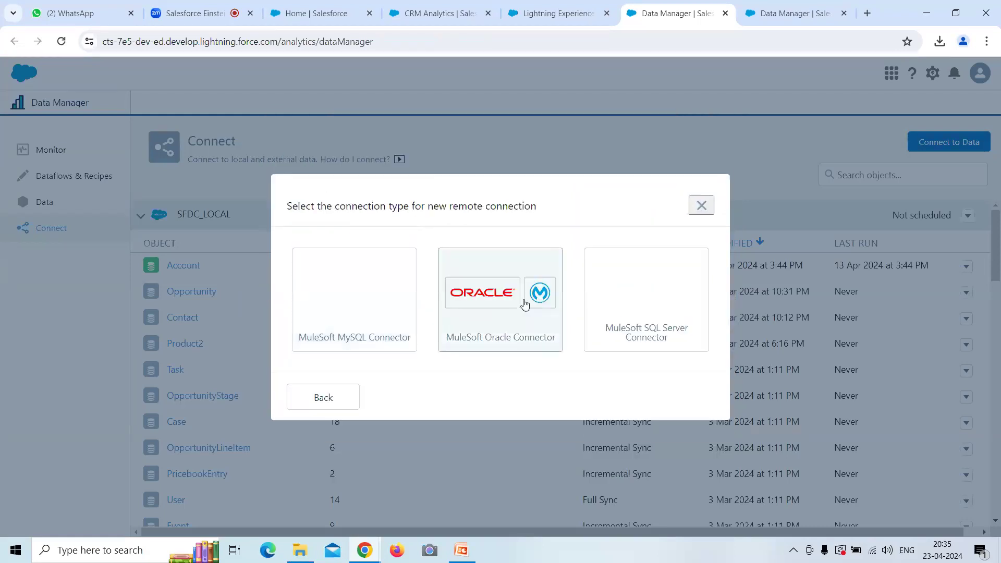
{"action": "left_click", "coordinate": [325, 399]}
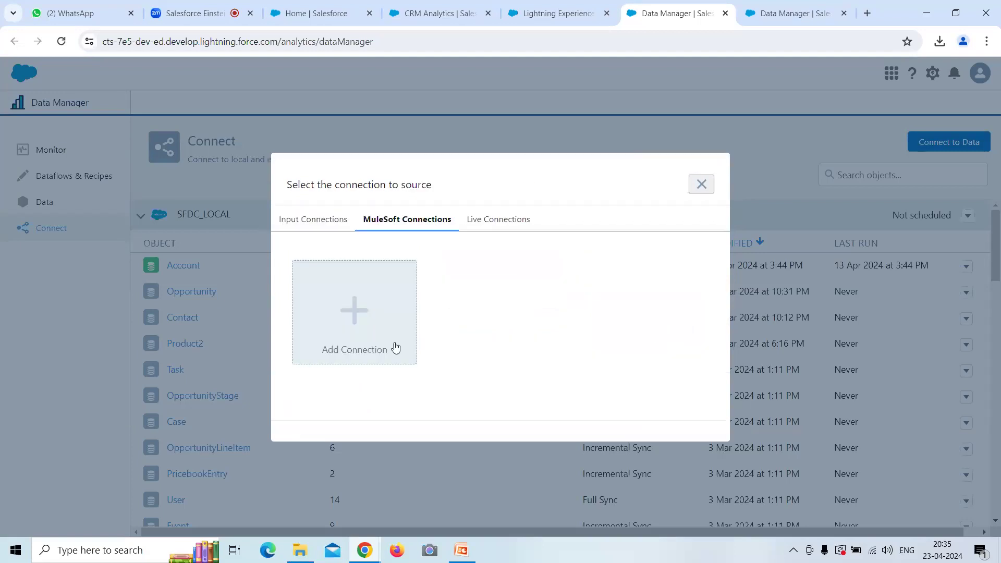
- View the connector types available for a new live connection and return to the connection source selection
{"action": "left_click", "coordinate": [469, 225]}
{"action": "left_click", "coordinate": [357, 308]}
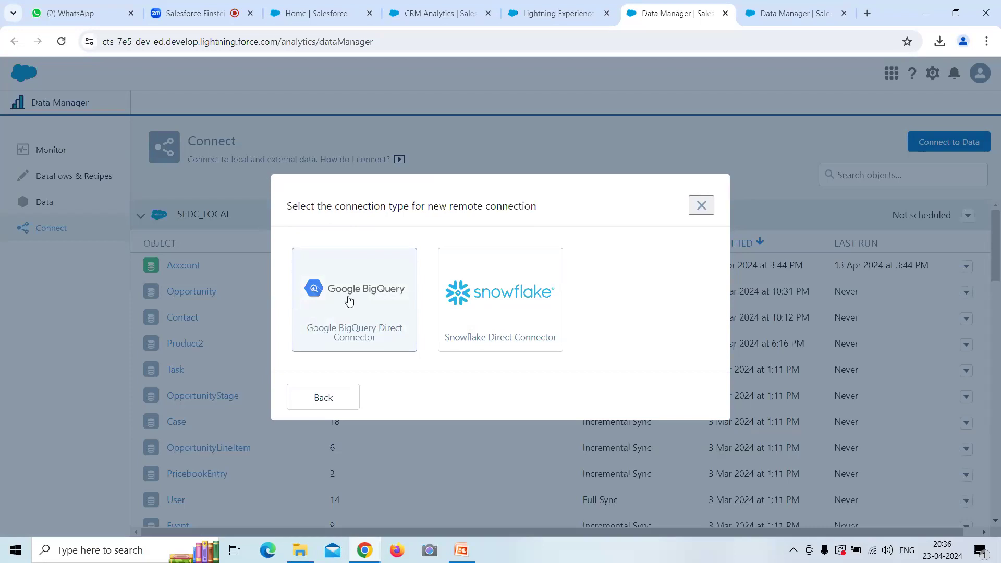
{"action": "left_click", "coordinate": [322, 399]}
- Look through the connector types offered for a new input connection, from Salesforce to the Amazon RDS connectors
{"action": "left_click", "coordinate": [326, 221]}
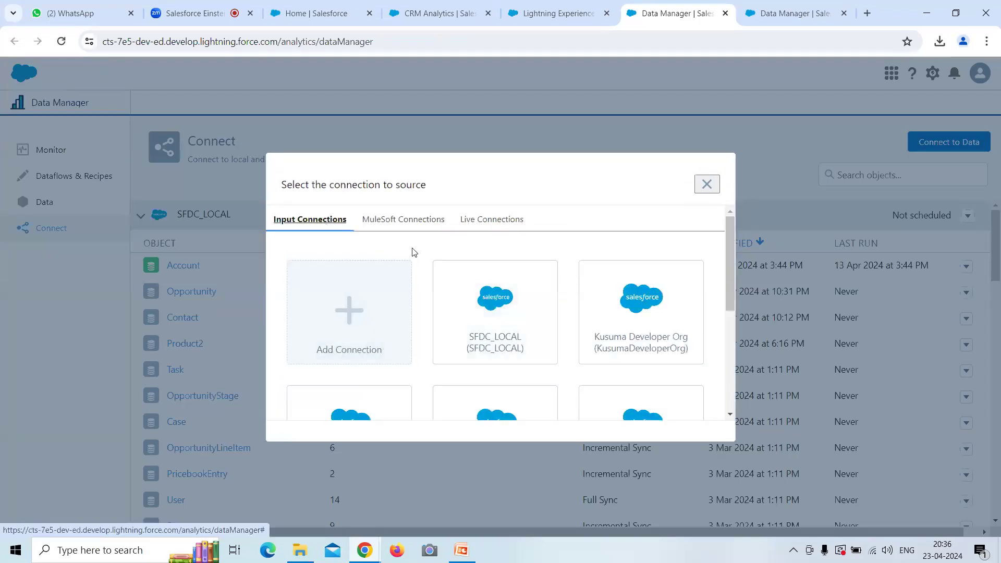
{"action": "left_click", "coordinate": [337, 323]}
{"action": "scroll", "coordinate": [503, 298], "scroll_direction": "down", "scroll_amount": 4}
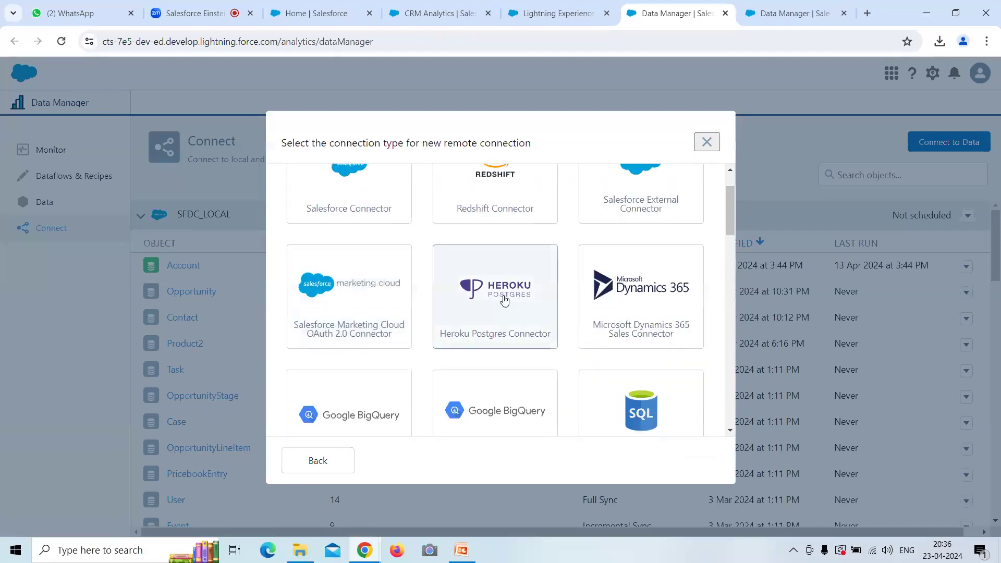
{"action": "scroll", "coordinate": [503, 298], "scroll_direction": "down", "scroll_amount": 1}
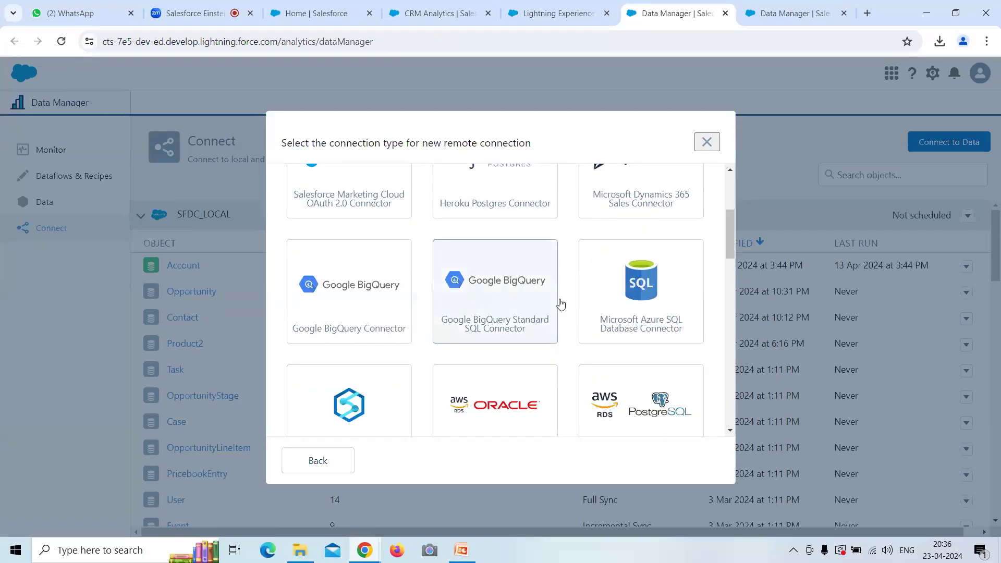
{"action": "scroll", "coordinate": [690, 270], "scroll_direction": "down", "scroll_amount": 2}
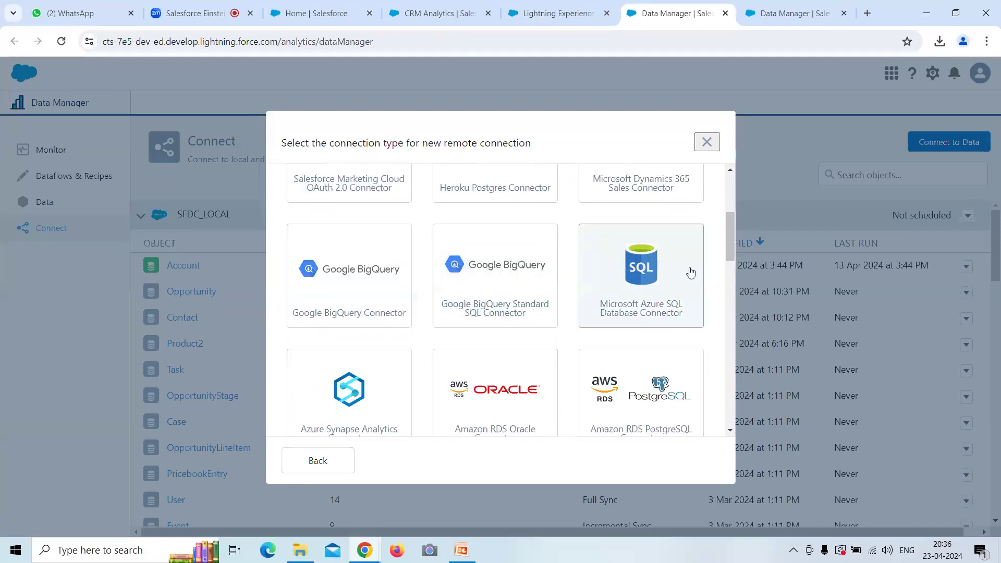
{"action": "scroll", "coordinate": [690, 270], "scroll_direction": "down", "scroll_amount": 3}
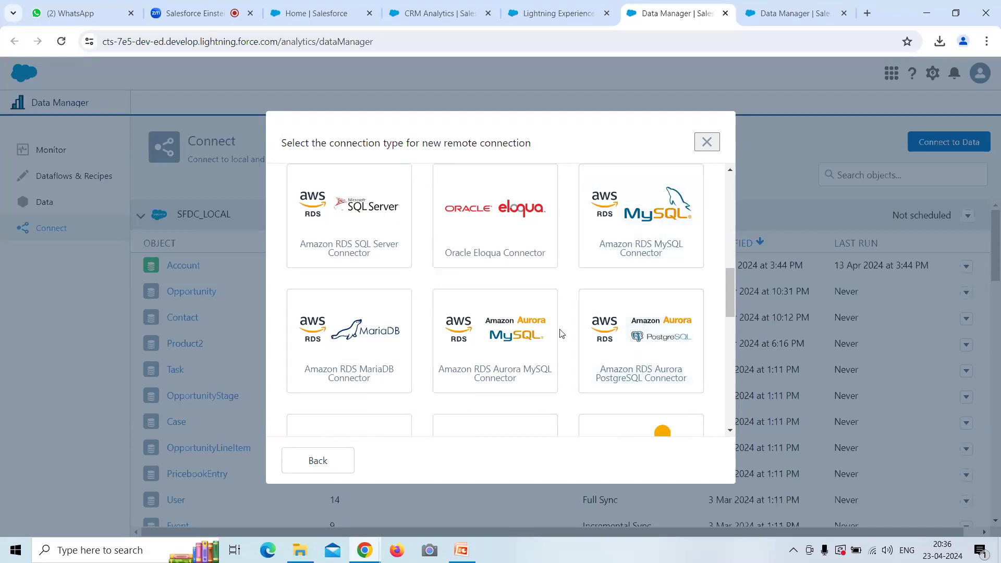
{"action": "scroll", "coordinate": [561, 333], "scroll_direction": "down", "scroll_amount": 2}
{"action": "scroll", "coordinate": [561, 332], "scroll_direction": "up", "scroll_amount": 4}
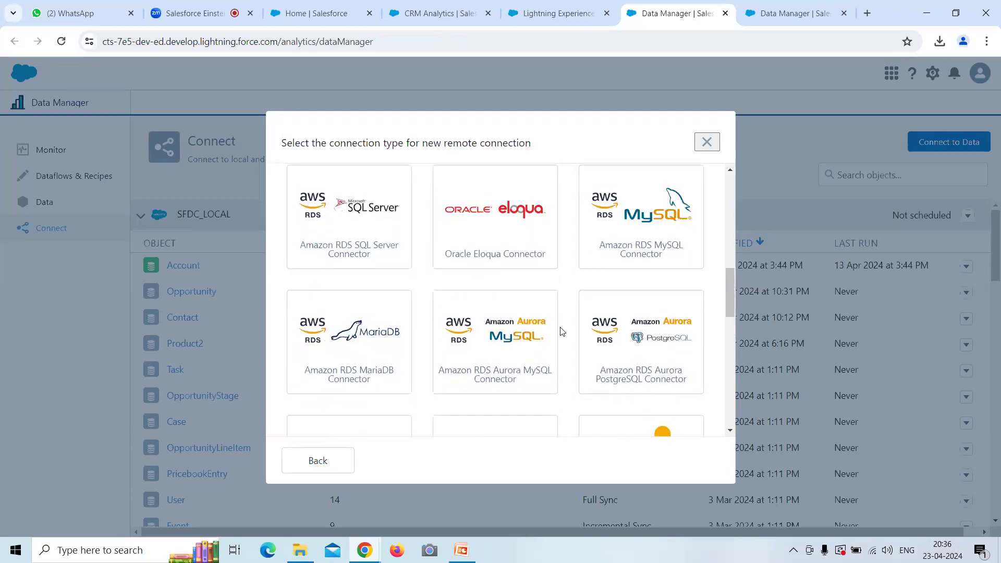
{"action": "scroll", "coordinate": [561, 332], "scroll_direction": "up", "scroll_amount": 2}
- View the setup form of a database connector, go back without saving, and close the connection source selection
{"action": "left_click", "coordinate": [541, 285]}
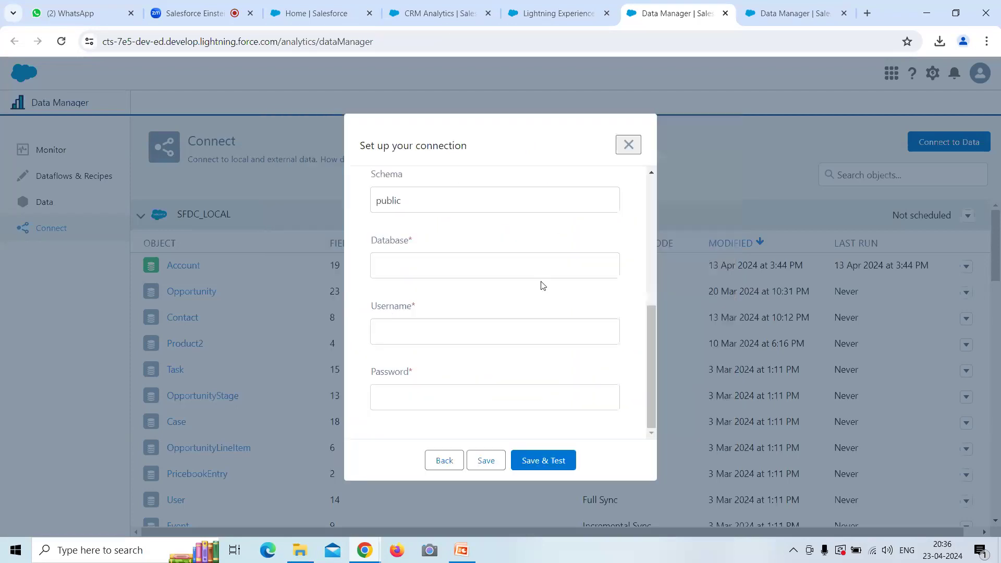
{"action": "left_click", "coordinate": [447, 460]}
{"action": "scroll", "coordinate": [610, 302], "scroll_direction": "up", "scroll_amount": 5}
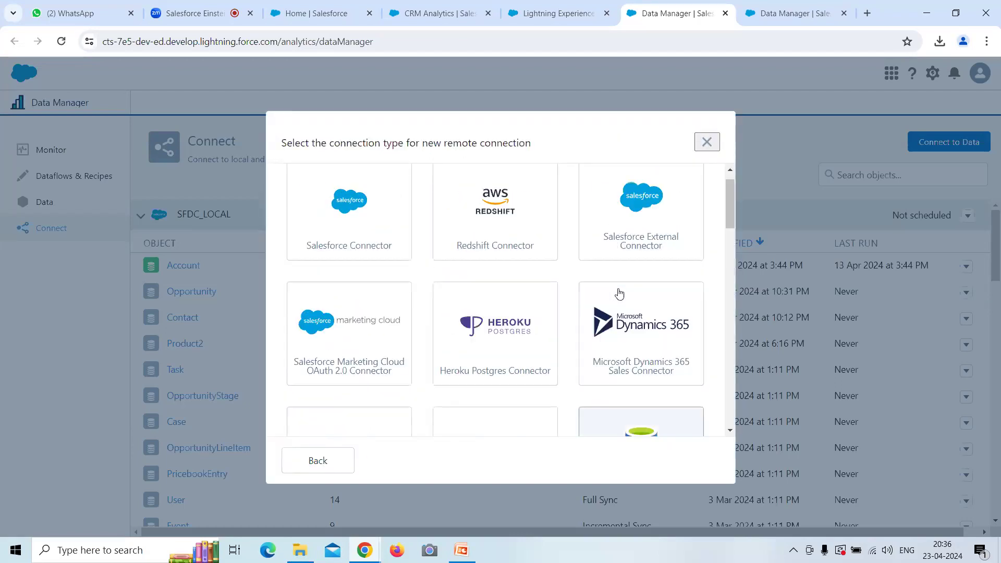
{"action": "left_click", "coordinate": [319, 460]}
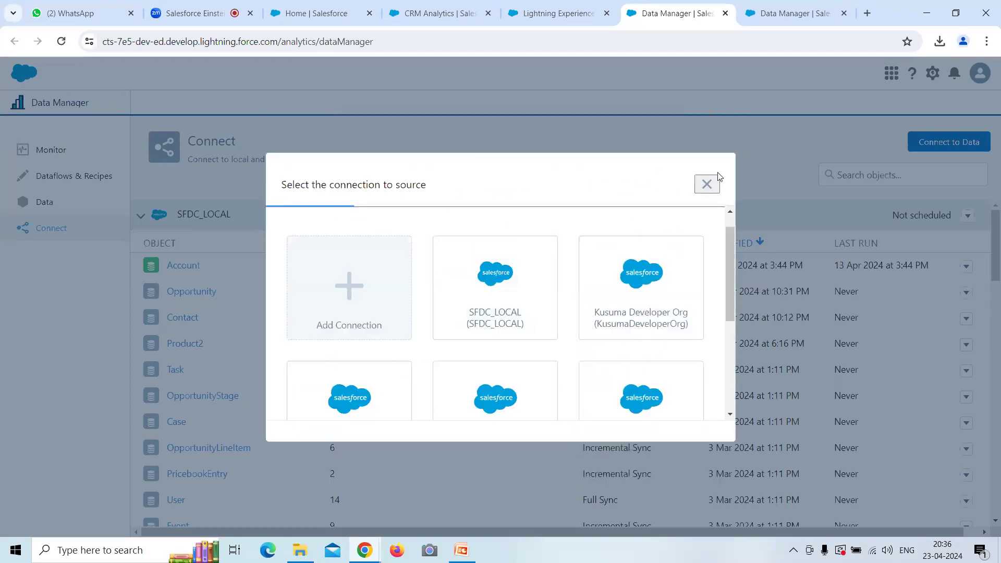
{"action": "left_click", "coordinate": [707, 185]}
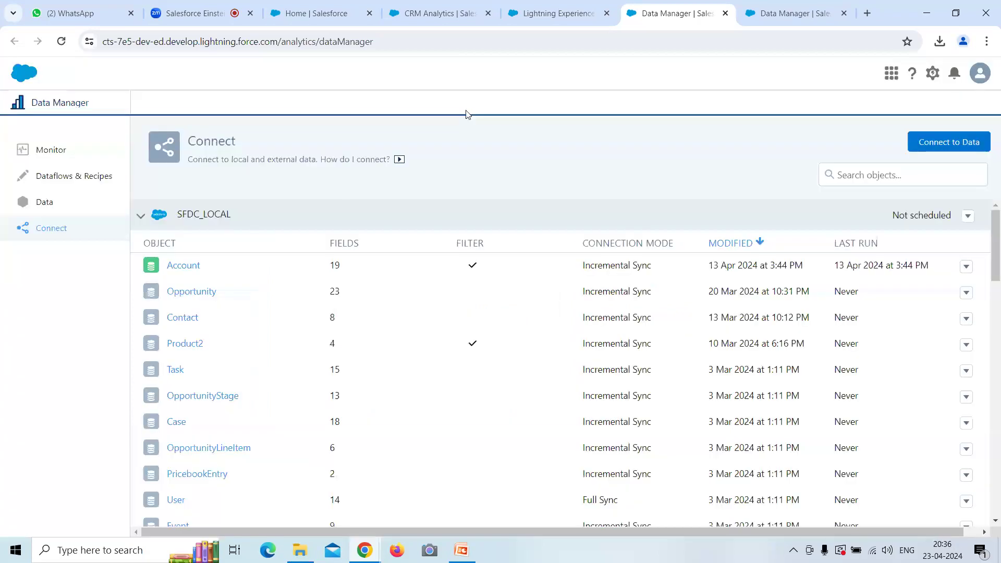
- Check the Zoom meeting, return to Analytics Studio, and show the New Lens on Account_Dashboard in query mode
{"action": "left_click", "coordinate": [214, 10]}
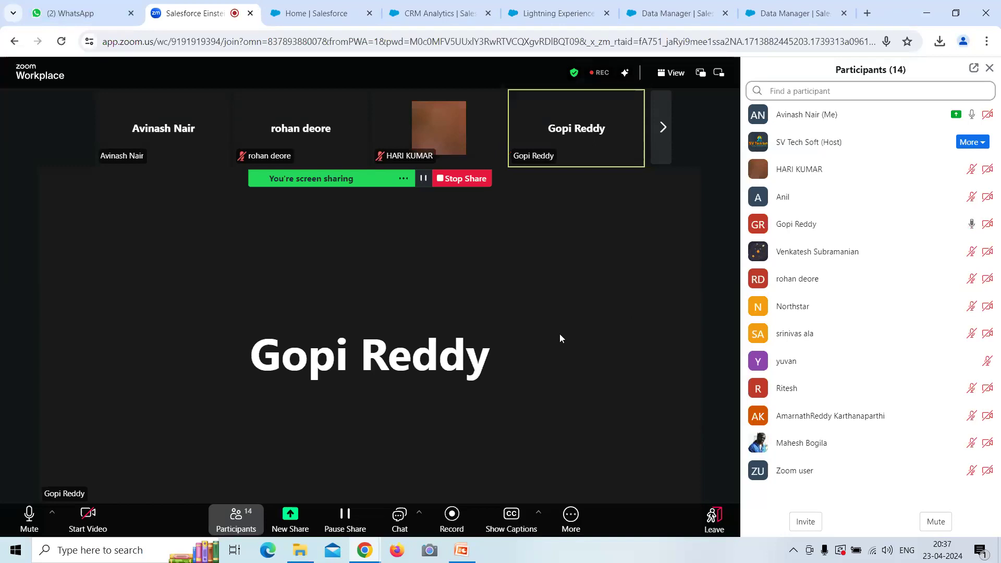
{"action": "left_click", "coordinate": [460, 8]}
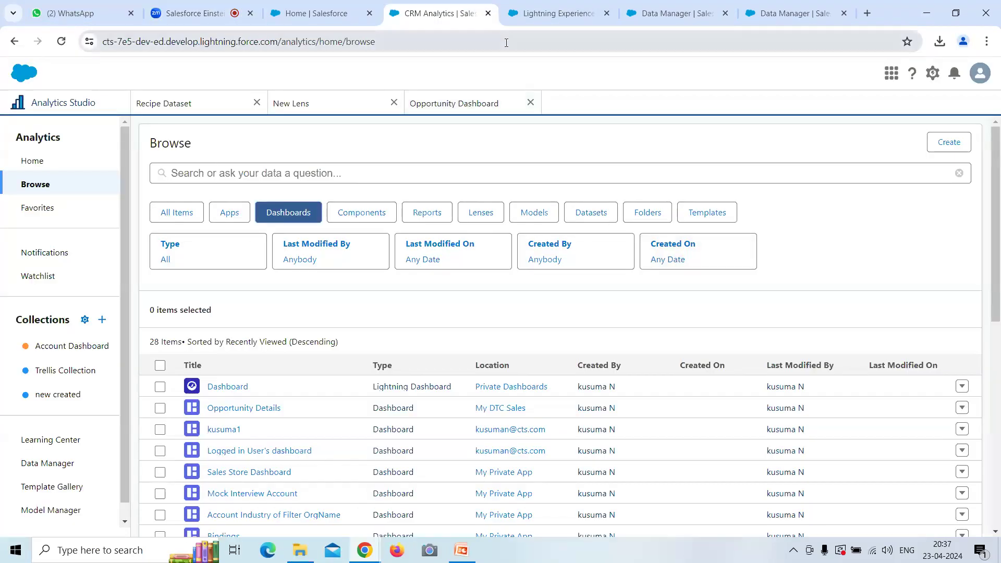
{"action": "left_click", "coordinate": [213, 105]}
{"action": "left_click", "coordinate": [318, 106]}
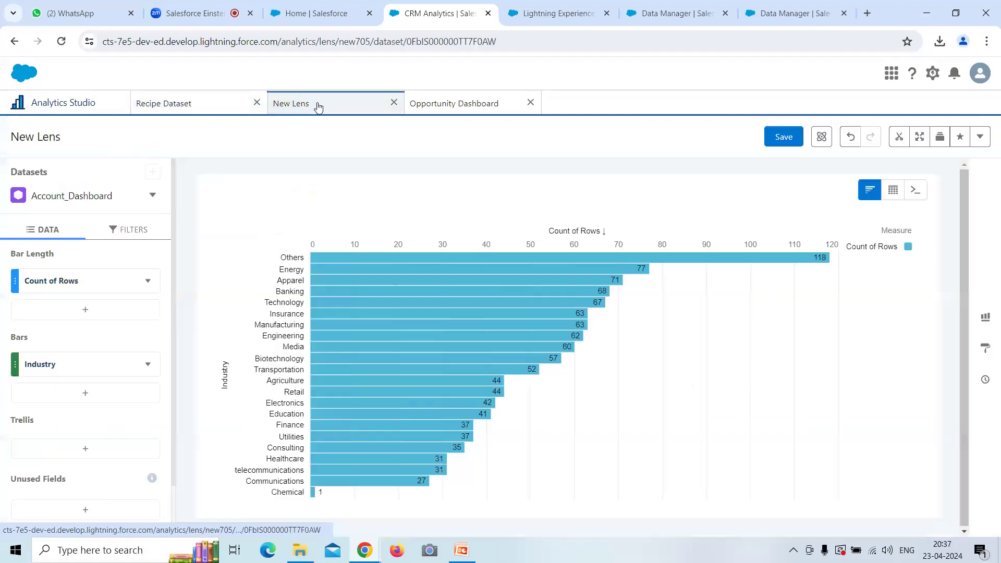
{"action": "left_click", "coordinate": [915, 190]}
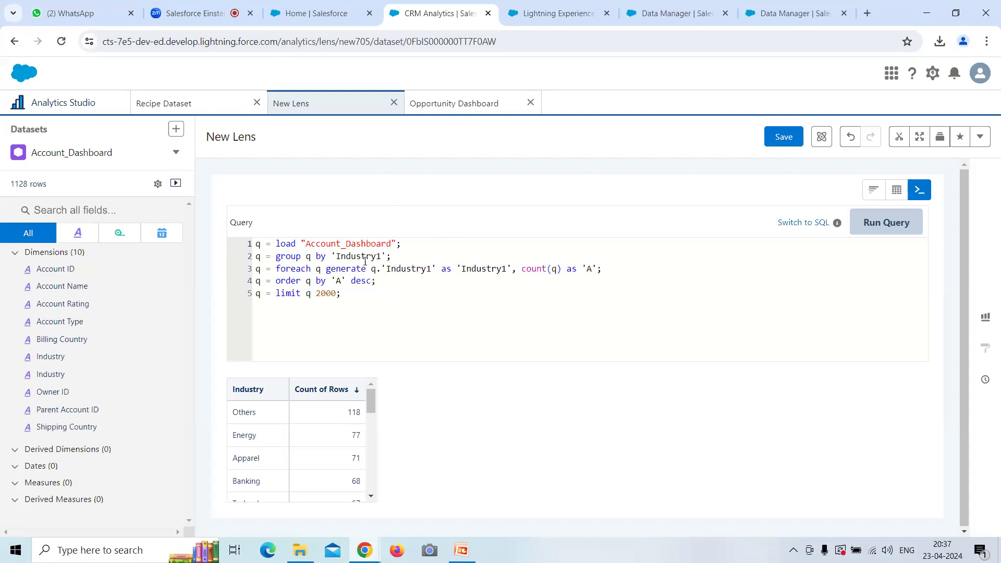
- Go to the Opportunity Dashboard and open it for editing
{"action": "left_click", "coordinate": [311, 21]}
{"action": "left_click", "coordinate": [409, 4]}
{"action": "left_click", "coordinate": [457, 111]}
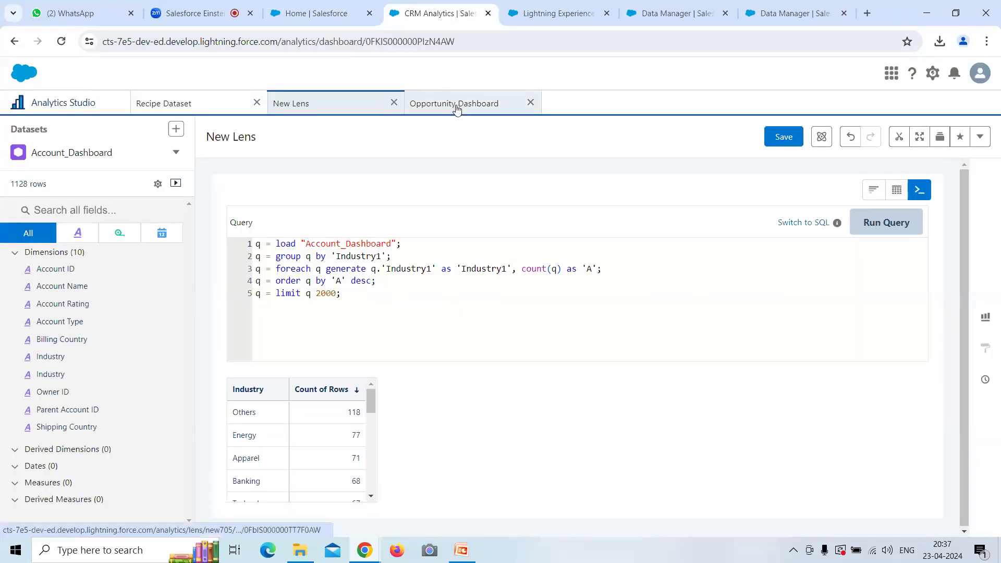
{"action": "scroll", "coordinate": [346, 290], "scroll_direction": "down", "scroll_amount": 10}
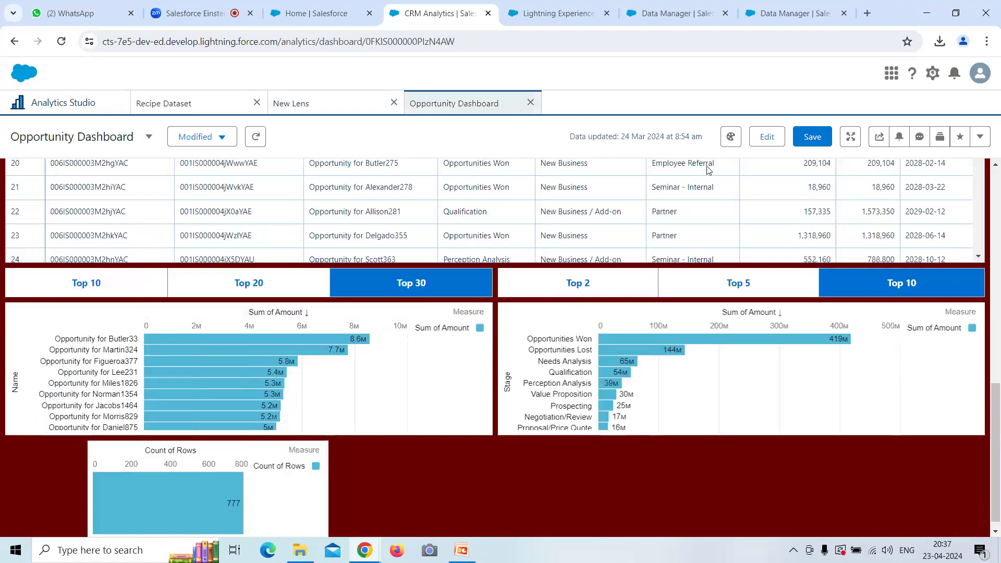
{"action": "left_click", "coordinate": [767, 136]}
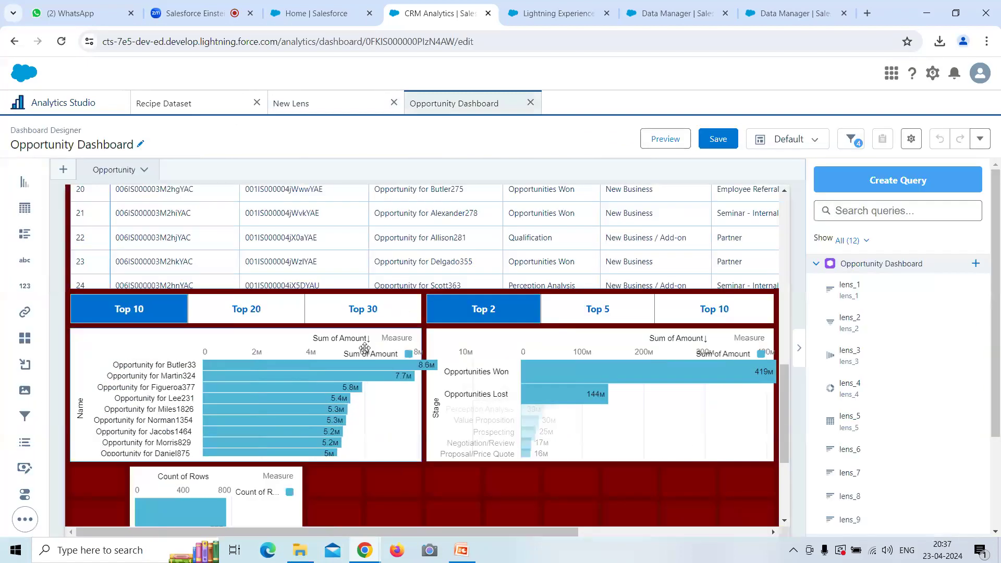
- Examine the limit binding in the query of the opportunity name chart using the advanced editor, and cancel without changes
{"action": "left_click", "coordinate": [364, 348]}
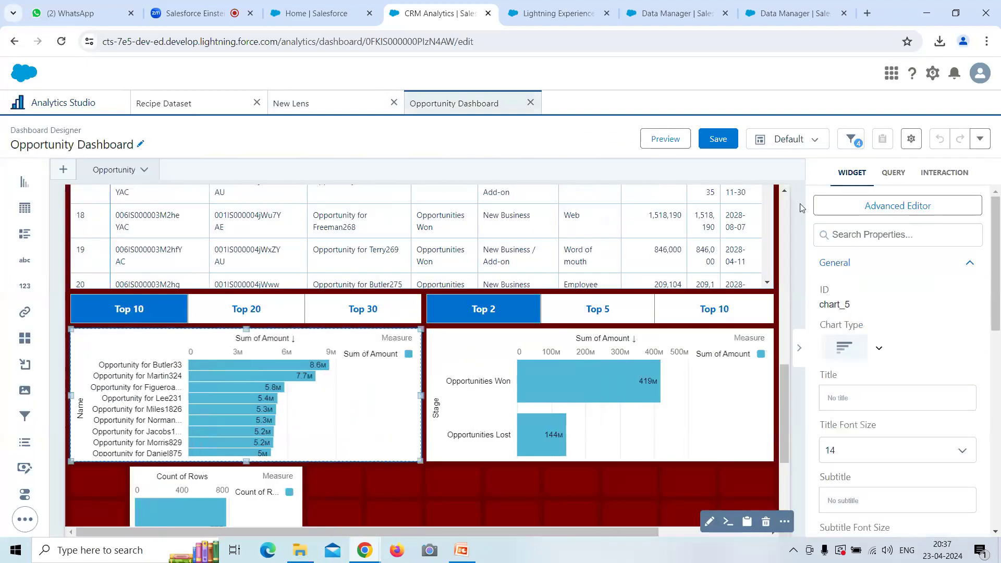
{"action": "left_click", "coordinate": [923, 206]}
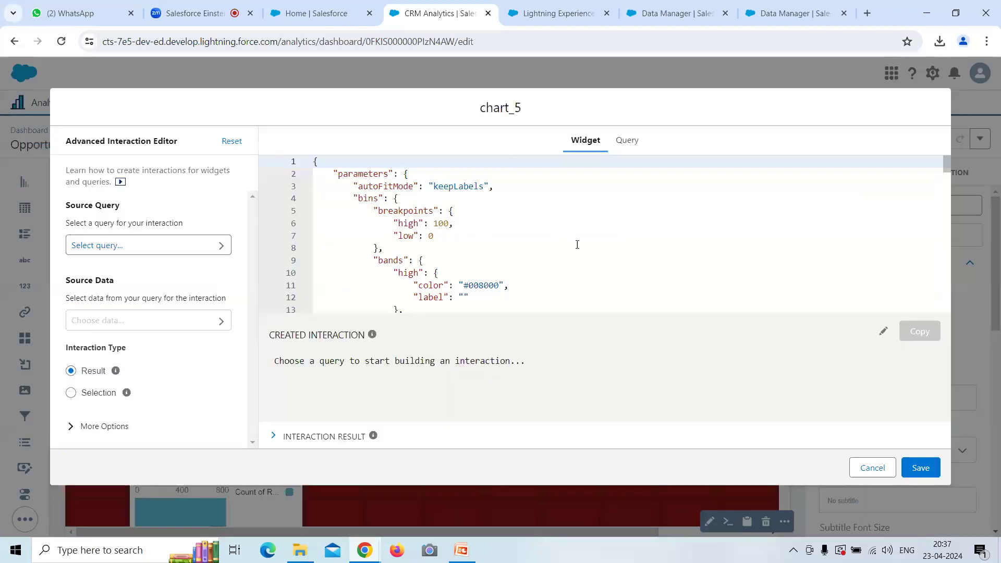
{"action": "scroll", "coordinate": [577, 240], "scroll_direction": "down", "scroll_amount": 4}
{"action": "left_click", "coordinate": [640, 142]}
{"action": "scroll", "coordinate": [639, 173], "scroll_direction": "down", "scroll_amount": 2}
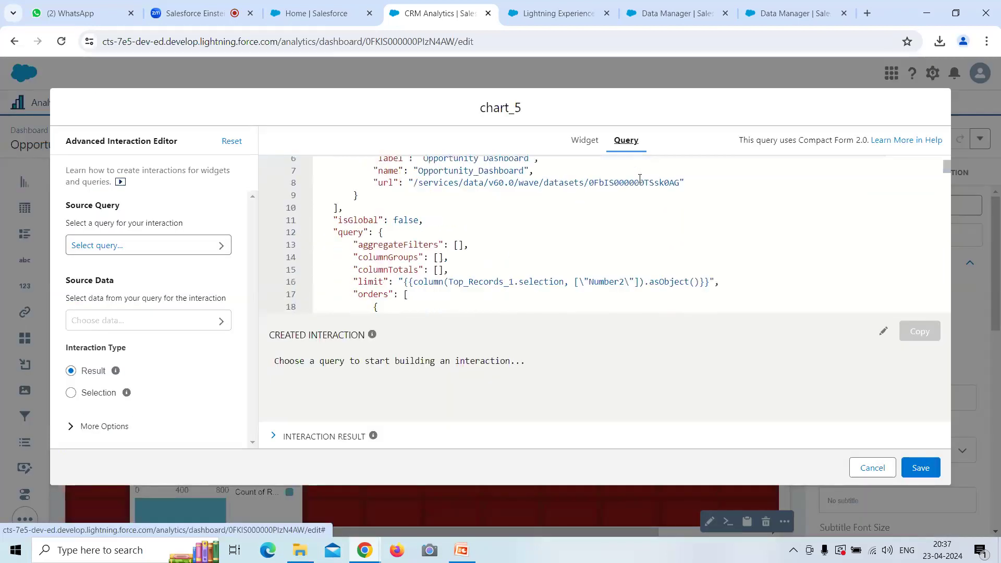
{"action": "left_click_drag", "start_coordinate": [404, 249], "coordinate": [576, 260]}
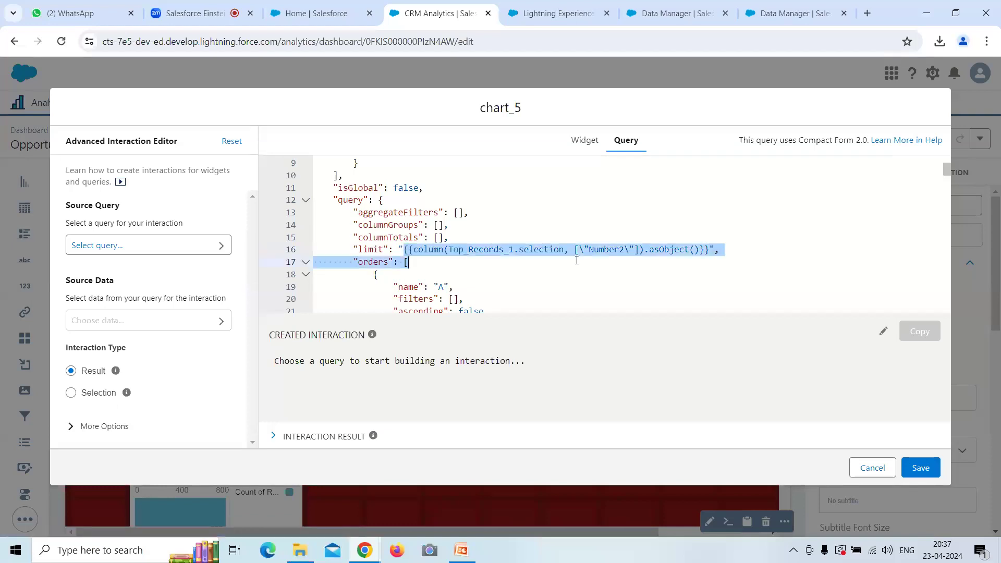
{"action": "left_click_drag", "start_coordinate": [703, 259], "coordinate": [710, 250]}
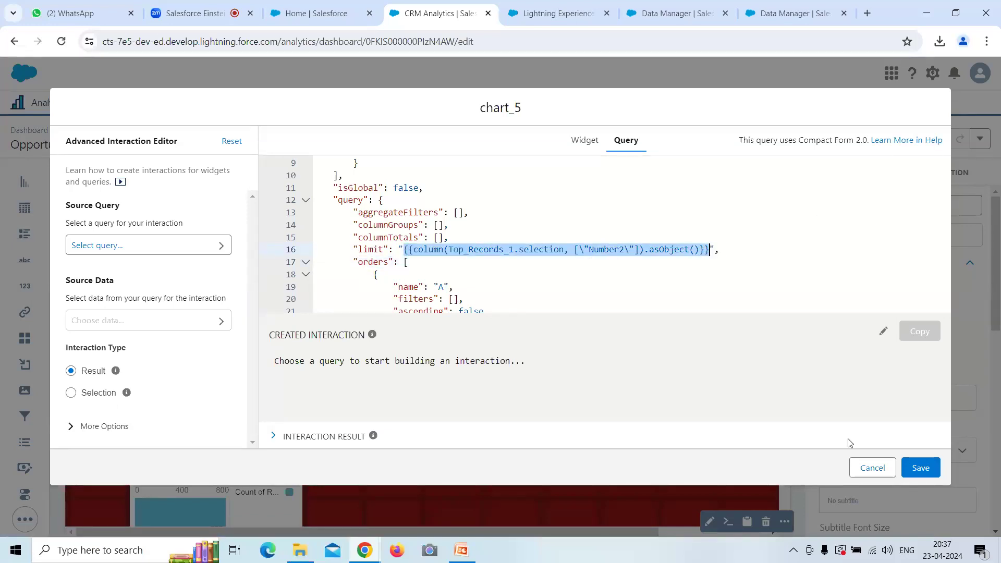
{"action": "left_click", "coordinate": [869, 467]}
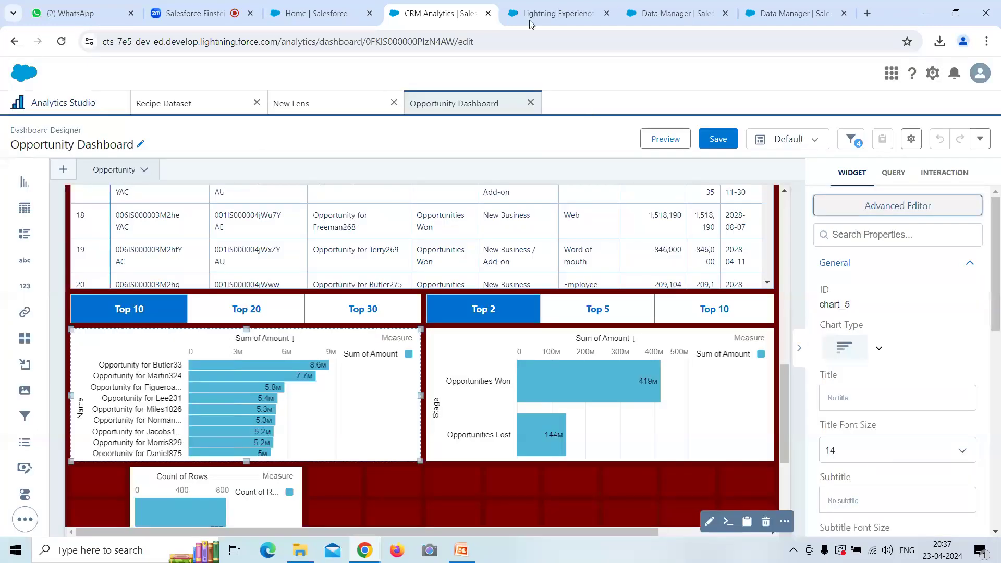
- Revisit the New Lens query, switch to Dashboard Recipe in Data Manager, and view the formula of the Transform 0 node
{"action": "left_click", "coordinate": [323, 103]}
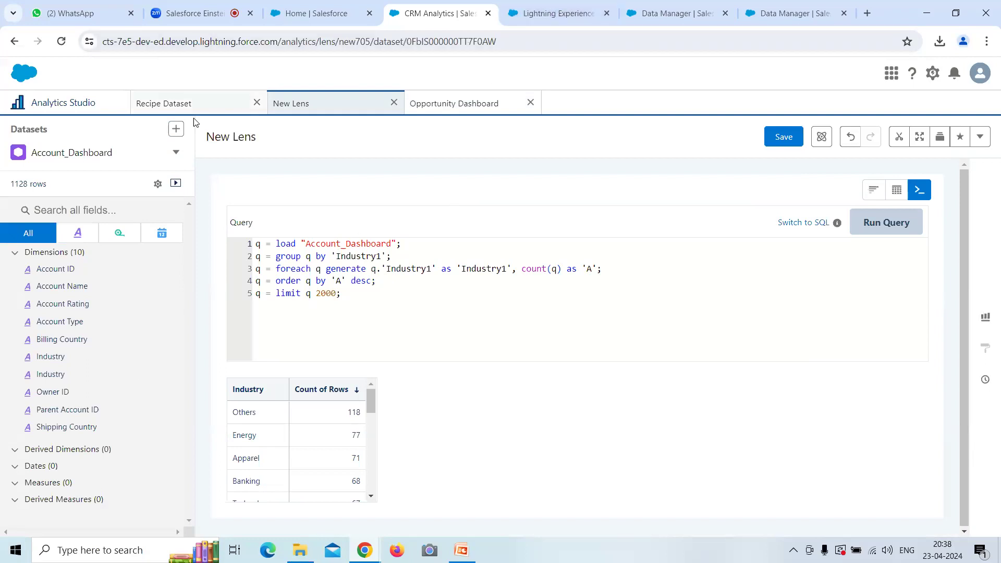
{"action": "left_click", "coordinate": [590, 17]}
{"action": "left_click", "coordinate": [677, 12]}
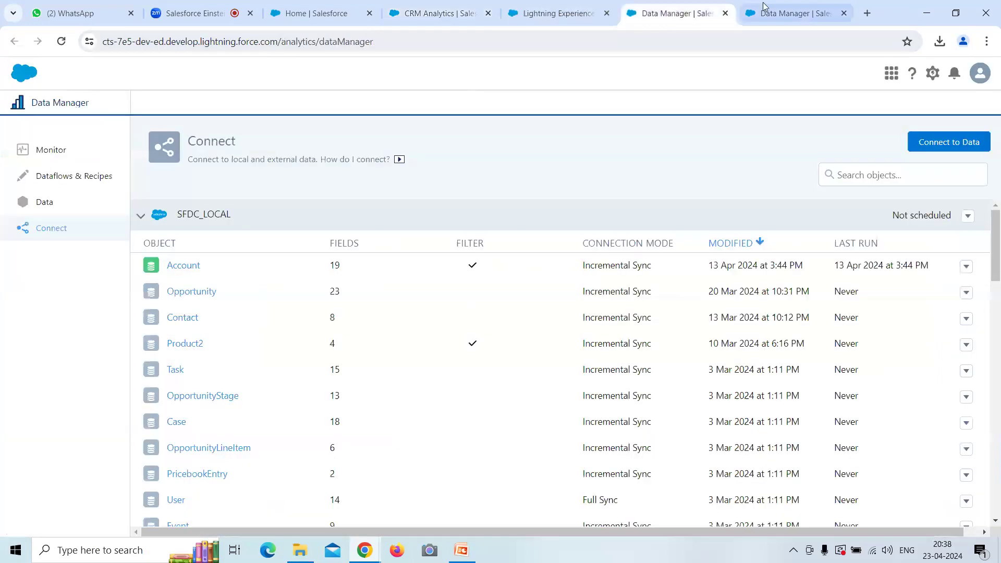
{"action": "left_click", "coordinate": [765, 9]}
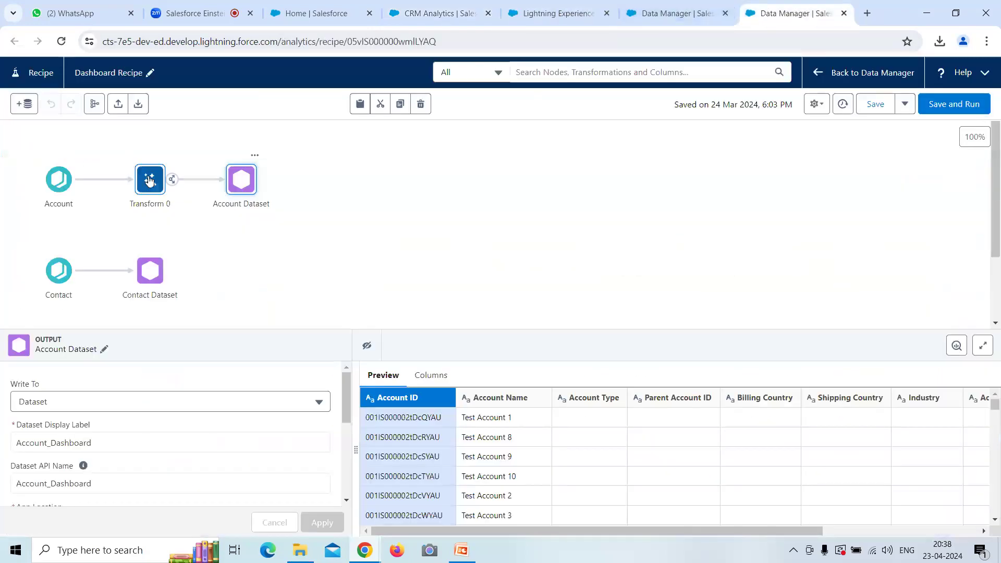
{"action": "left_click", "coordinate": [149, 180]}
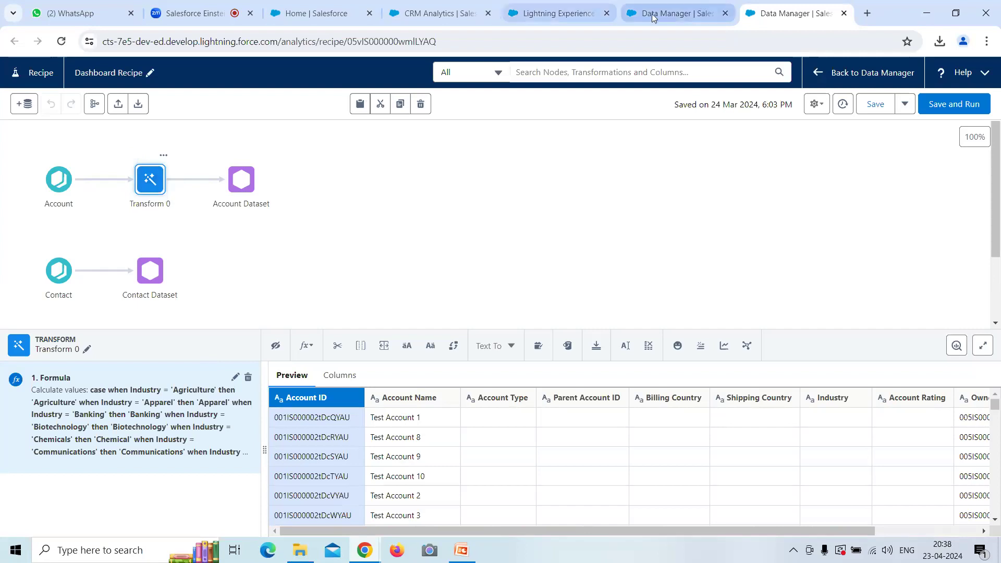
- Check the Zoom meeting, go to Salesforce Setup Home, and view the user profile details before closing them
{"action": "left_click", "coordinate": [212, 19]}
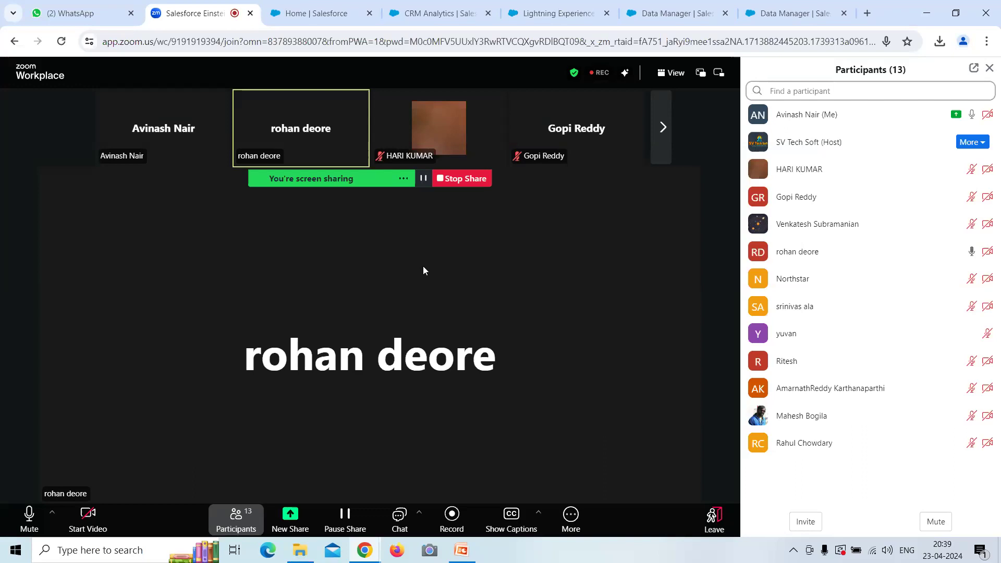
{"action": "left_click", "coordinate": [327, 17]}
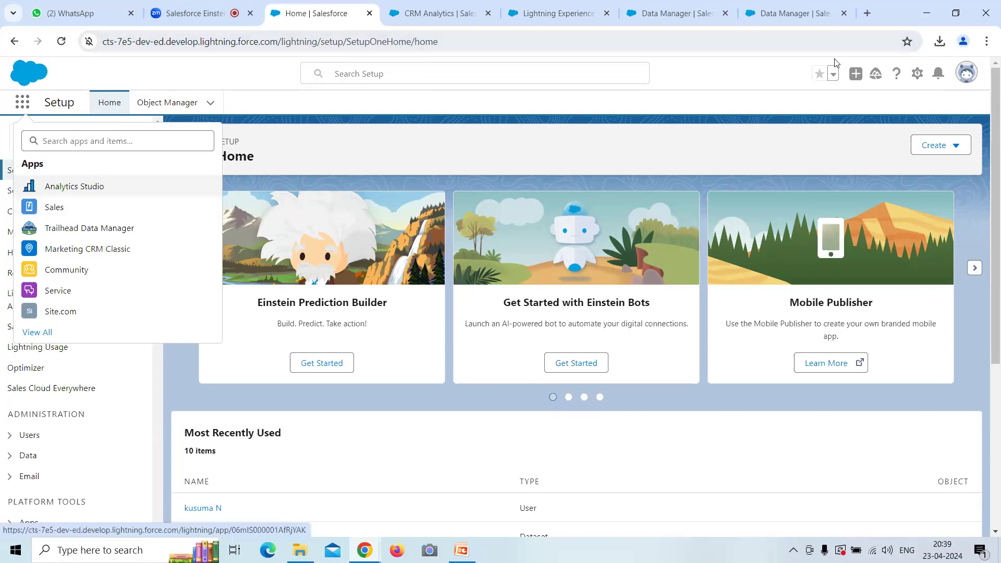
{"action": "left_click", "coordinate": [969, 71]}
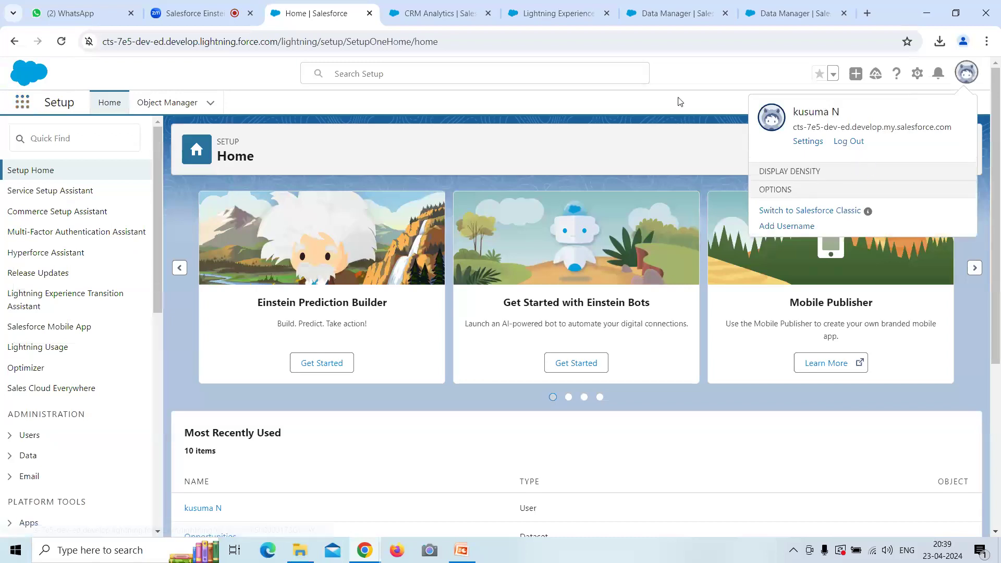
{"action": "left_click", "coordinate": [683, 82]}
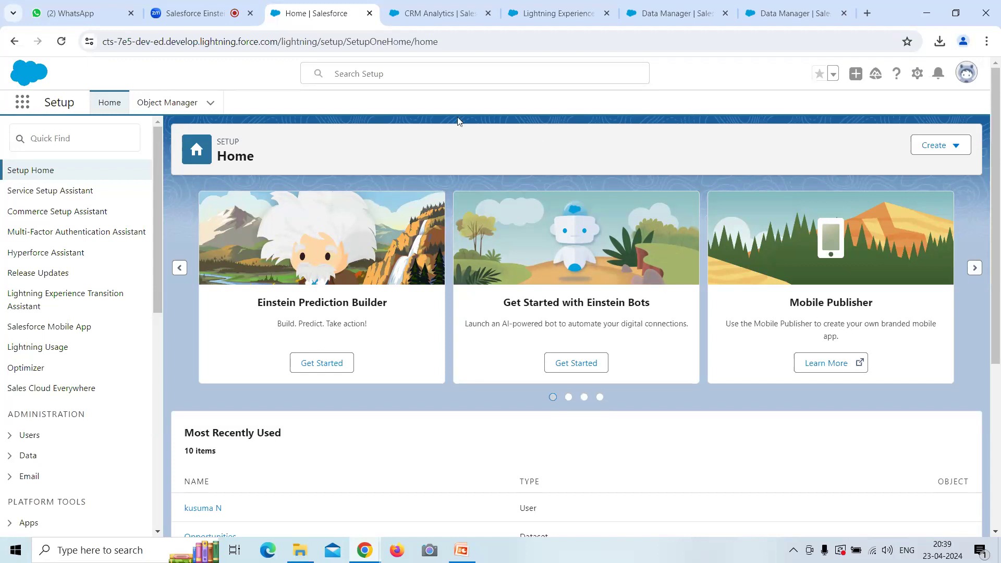
- Check the Zoom meeting again and return to the Data Manager connections to look over the SFDC_LOCAL objects
{"action": "left_click", "coordinate": [195, 13]}
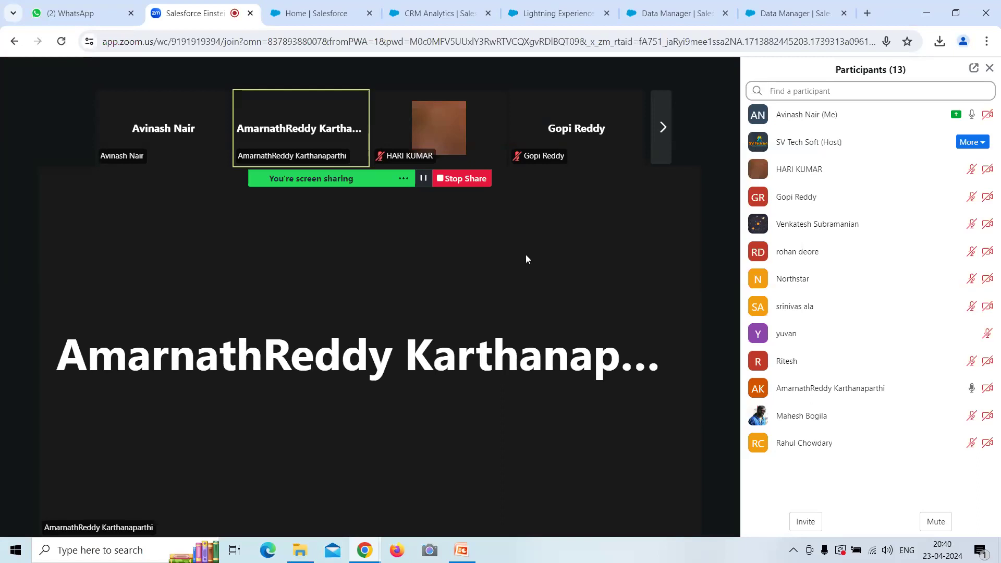
{"action": "left_click", "coordinate": [789, 13]}
{"action": "left_click", "coordinate": [692, 3]}
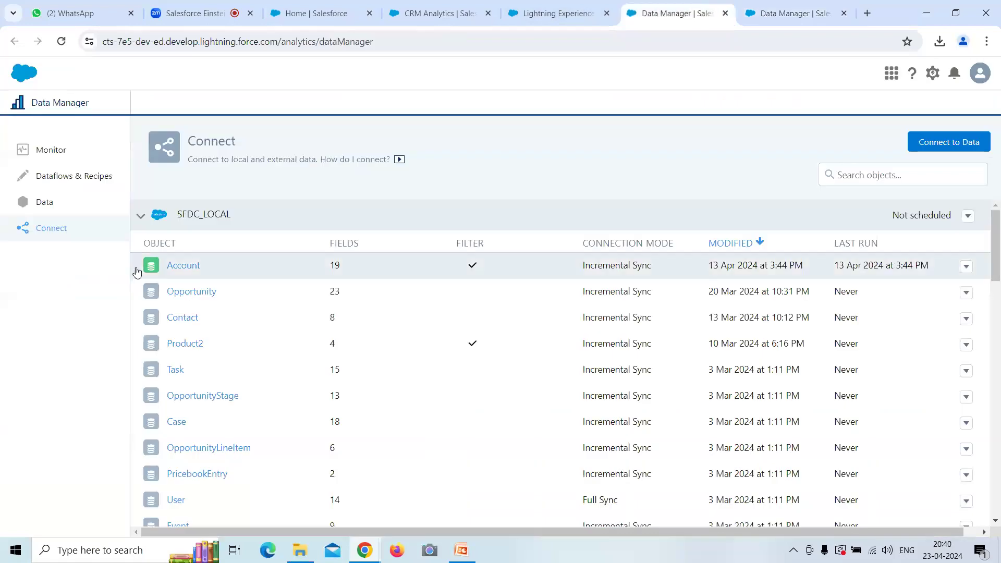
{"action": "scroll", "coordinate": [151, 276], "scroll_direction": "down", "scroll_amount": 2}
{"action": "scroll", "coordinate": [185, 322], "scroll_direction": "up", "scroll_amount": 2}
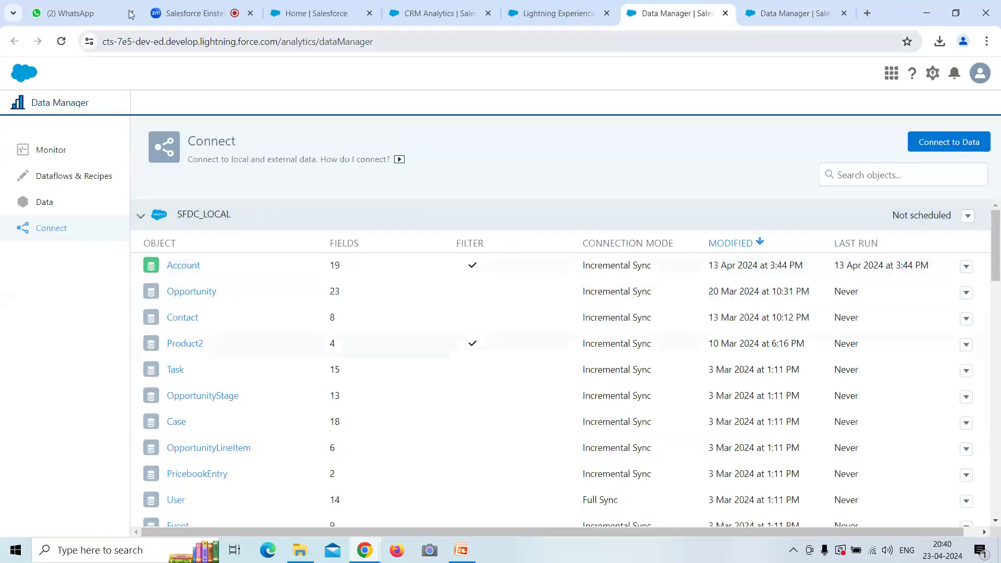
- Check the Zoom meeting, glance through Dashboard Recipe and the Jobs Monitor, and return to the SFDC_LOCAL connections in Data Manager
{"action": "left_click", "coordinate": [197, 13]}
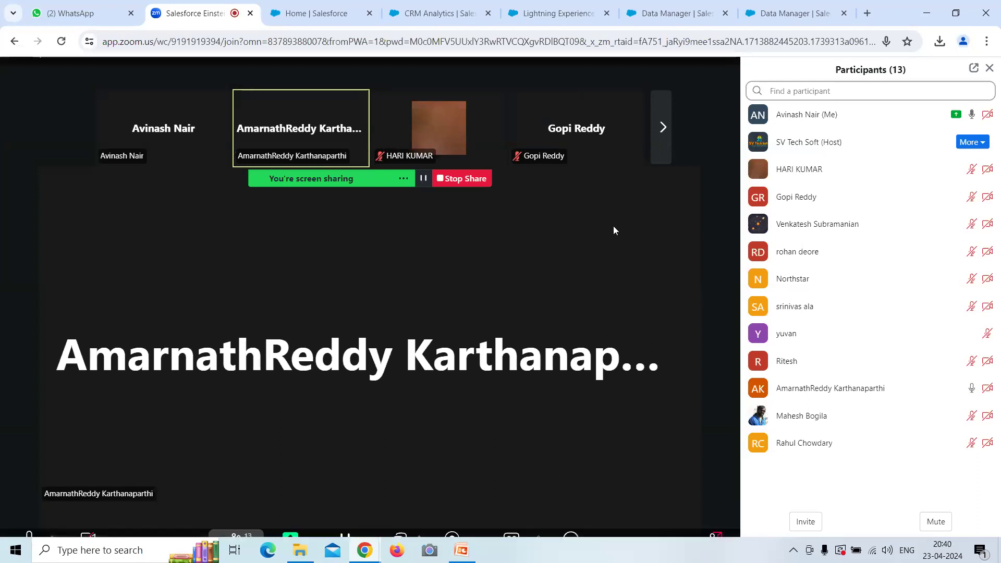
{"action": "left_click", "coordinate": [769, 6]}
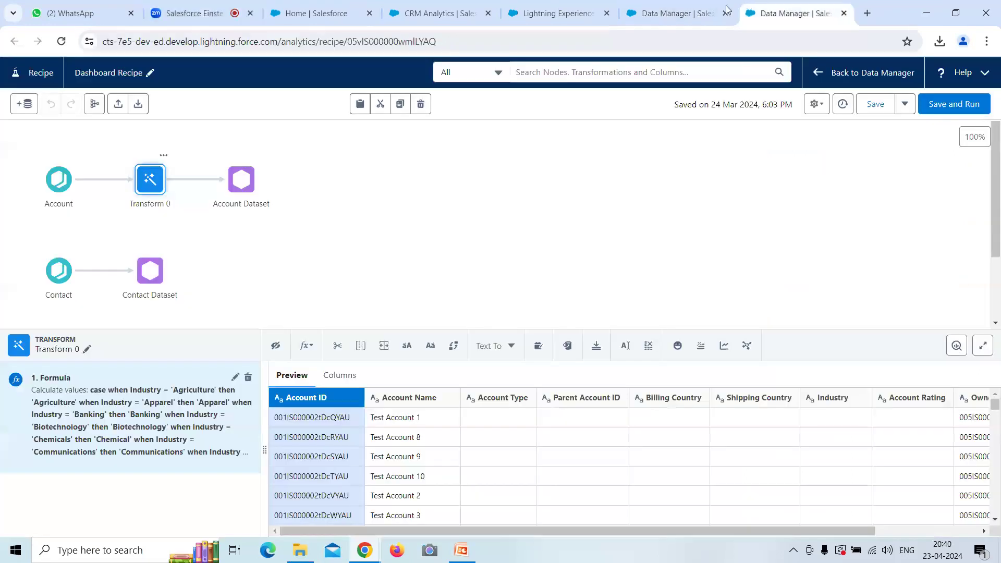
{"action": "left_click", "coordinate": [672, 13]}
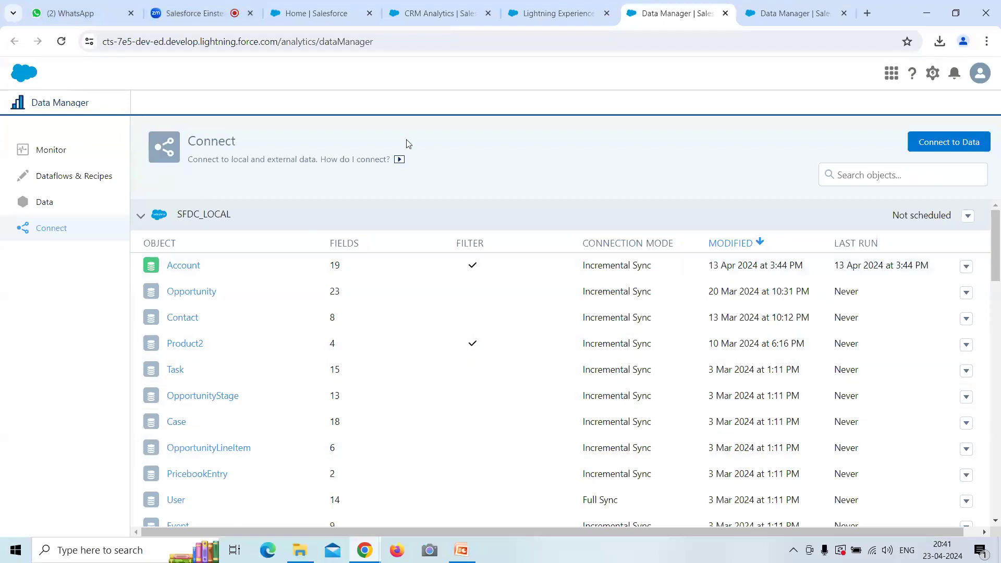
{"action": "left_click", "coordinate": [198, 13]}
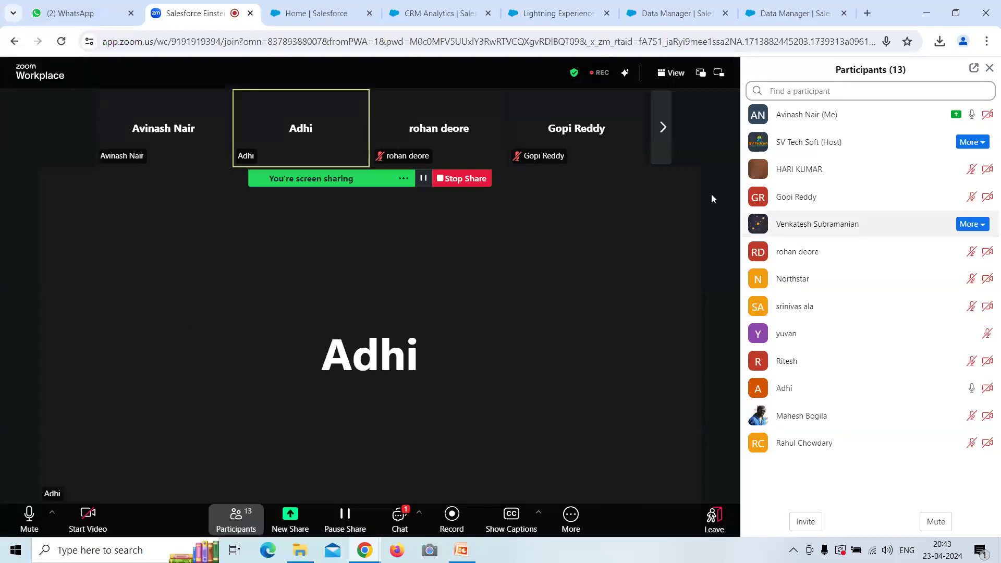
{"action": "left_click", "coordinate": [566, 13]}
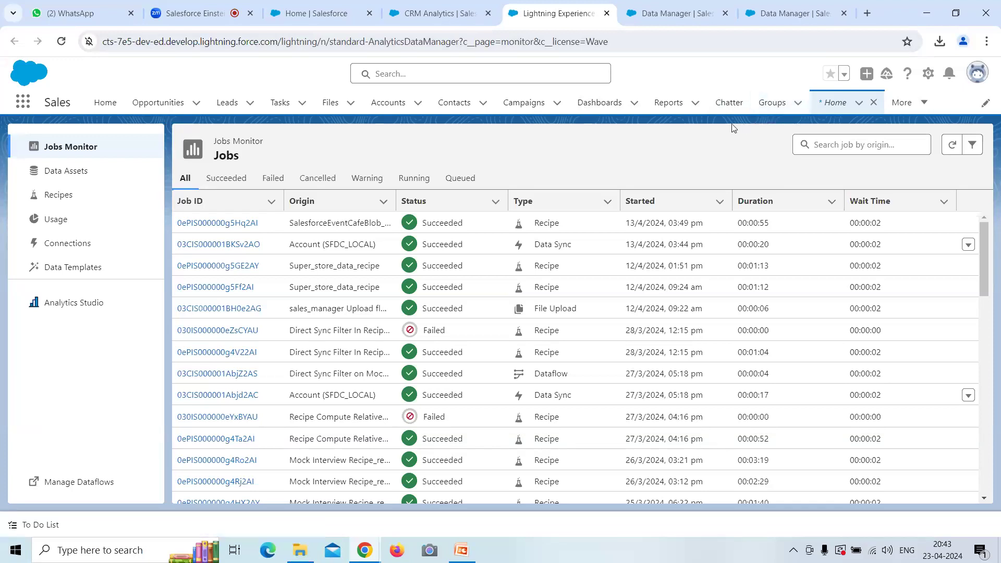
{"action": "left_click", "coordinate": [686, 15]}
{"action": "left_click", "coordinate": [774, 14]}
{"action": "left_click", "coordinate": [678, 13]}
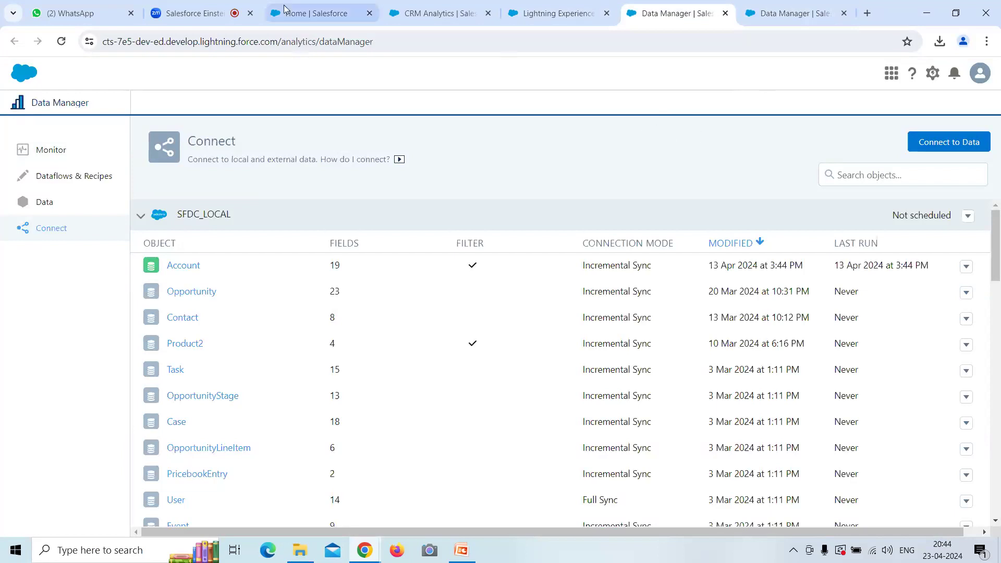
- Open the chat in the Zoom meeting and read the participant's question about ETL & T
{"action": "left_click", "coordinate": [205, 14]}
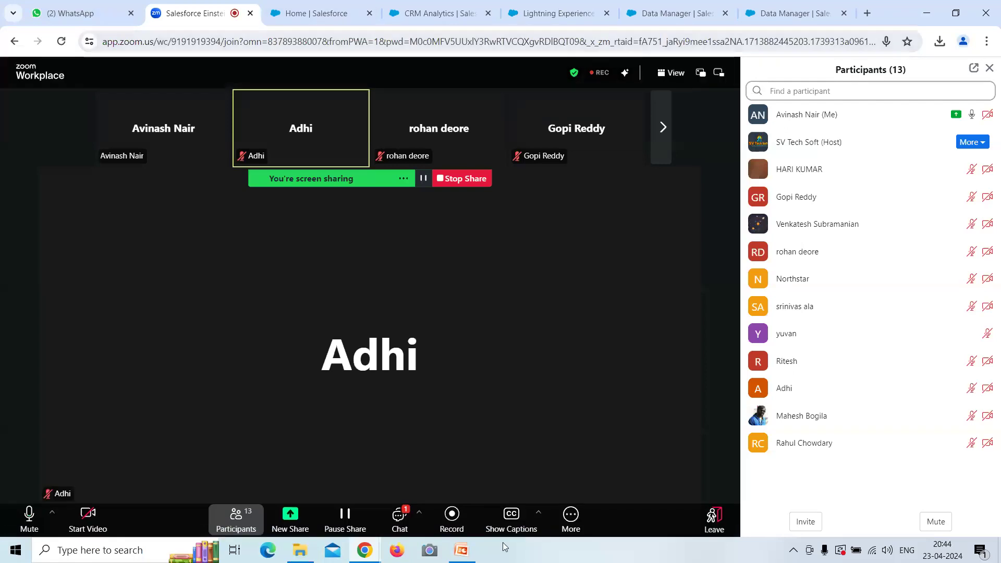
{"action": "left_click", "coordinate": [400, 517]}
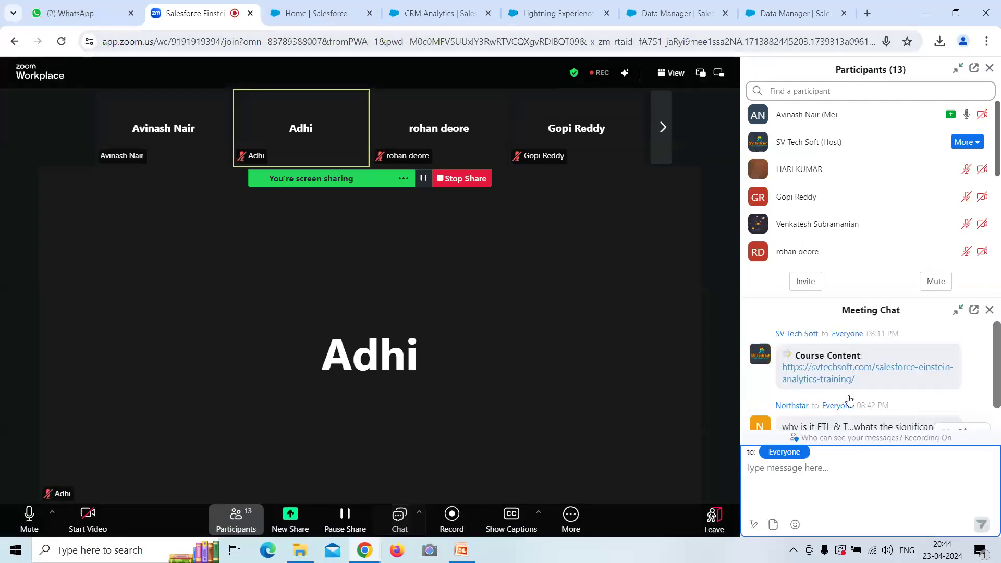
{"action": "scroll", "coordinate": [944, 373], "scroll_direction": "down", "scroll_amount": 1}
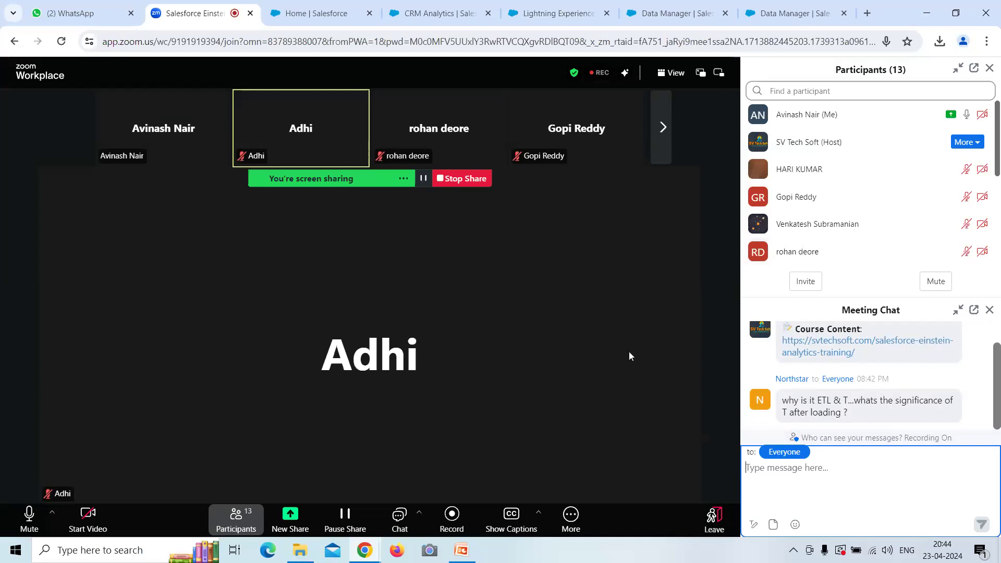
- In the CRM Analytics PowerPoint deck, show slide 10 on the ETLT approach, and minimize the presentation
{"action": "left_click", "coordinate": [462, 556]}
{"action": "scroll", "coordinate": [107, 335], "scroll_direction": "up", "scroll_amount": 8}
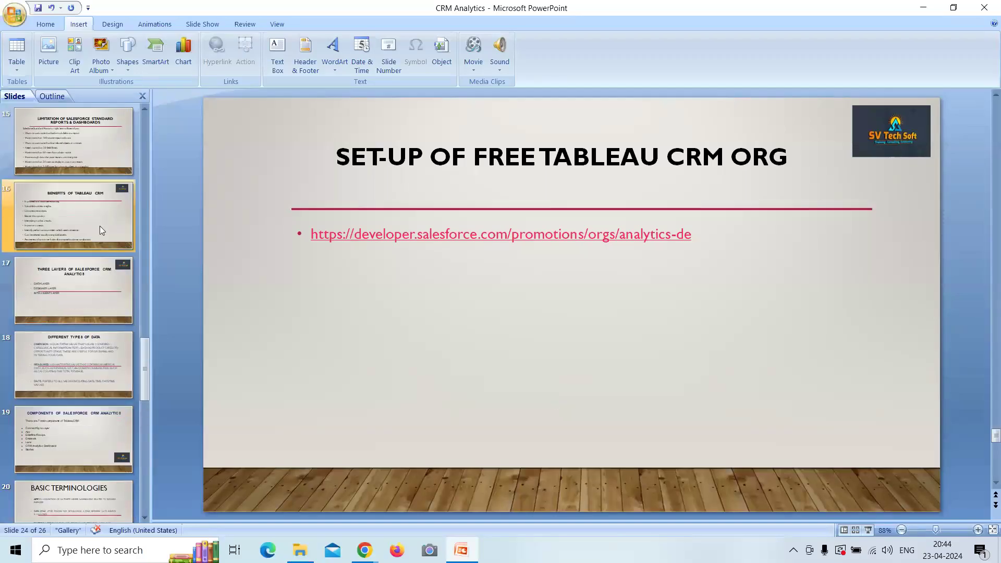
{"action": "scroll", "coordinate": [104, 302], "scroll_direction": "down", "scroll_amount": 1}
{"action": "scroll", "coordinate": [96, 333], "scroll_direction": "up", "scroll_amount": 5}
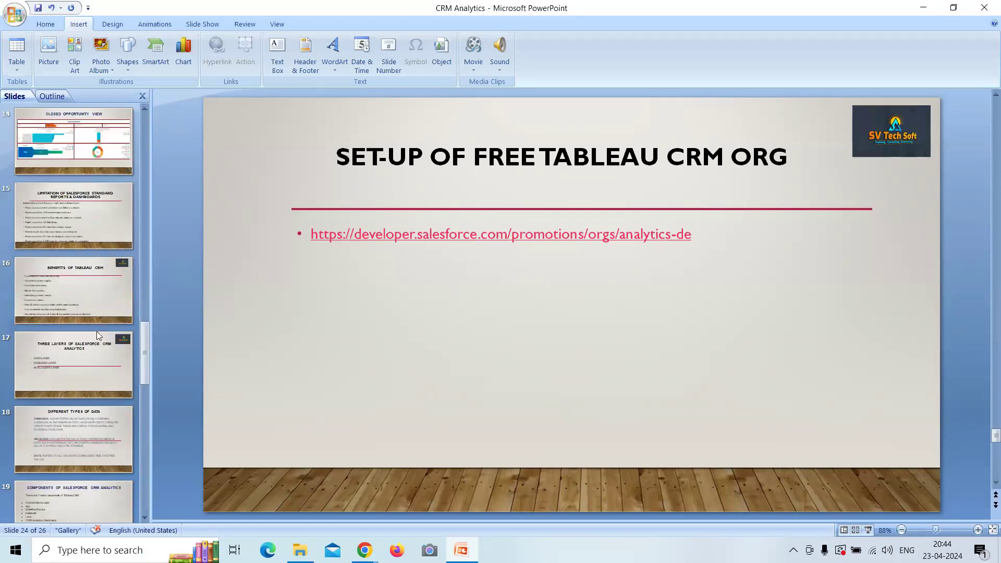
{"action": "scroll", "coordinate": [95, 329], "scroll_direction": "up", "scroll_amount": 5}
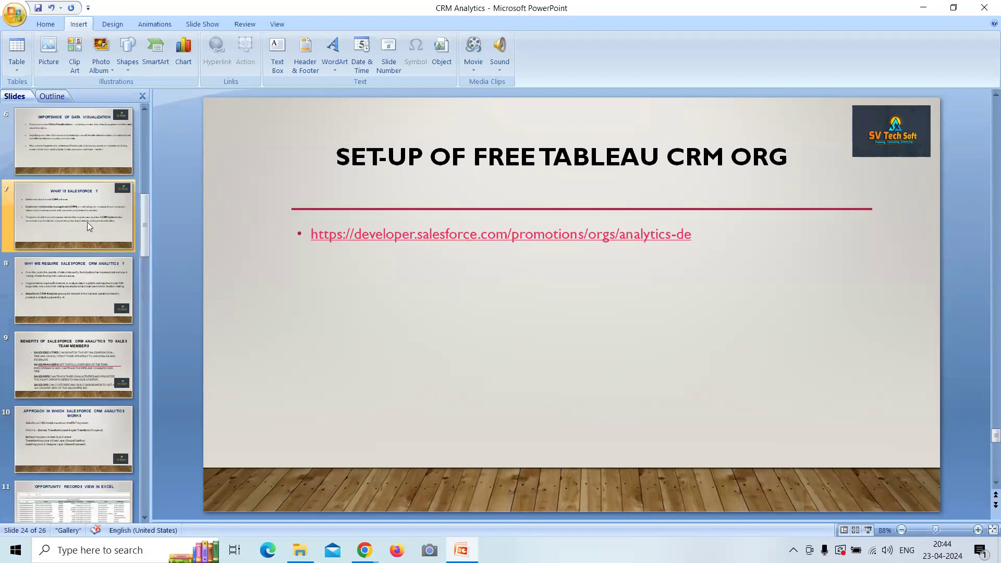
{"action": "scroll", "coordinate": [87, 229], "scroll_direction": "down", "scroll_amount": 2}
{"action": "left_click", "coordinate": [107, 304]}
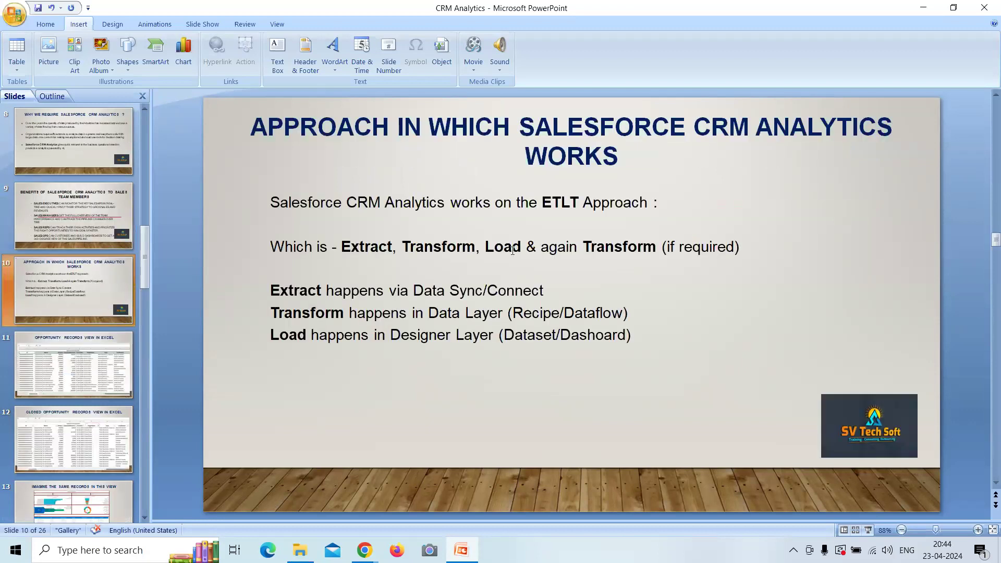
{"action": "left_click", "coordinate": [923, 8]}
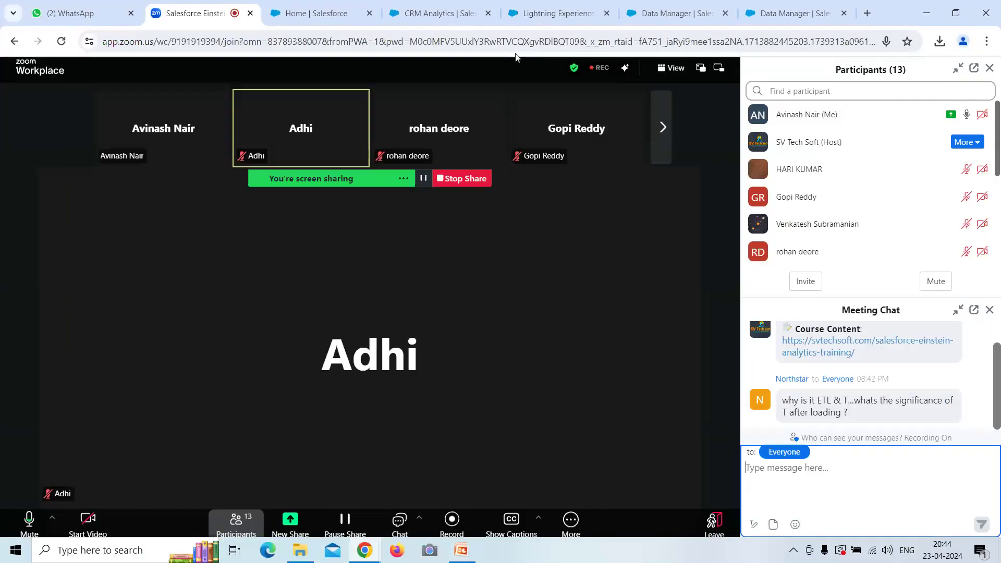
- Go back to the New Lens in CRM Analytics and switch it from query mode to chart mode
{"action": "left_click", "coordinate": [546, 13]}
{"action": "left_click", "coordinate": [436, 16]}
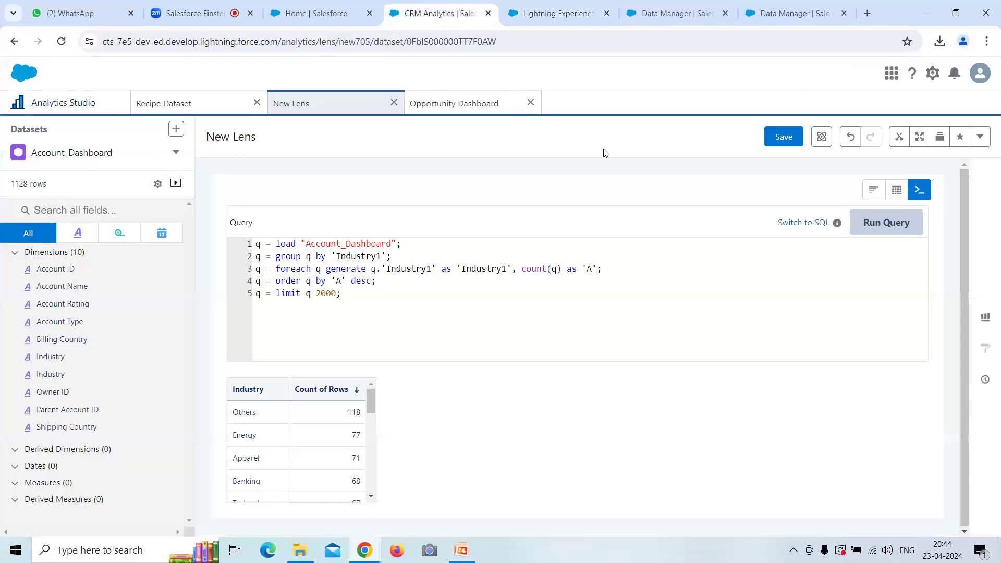
{"action": "left_click", "coordinate": [869, 190]}
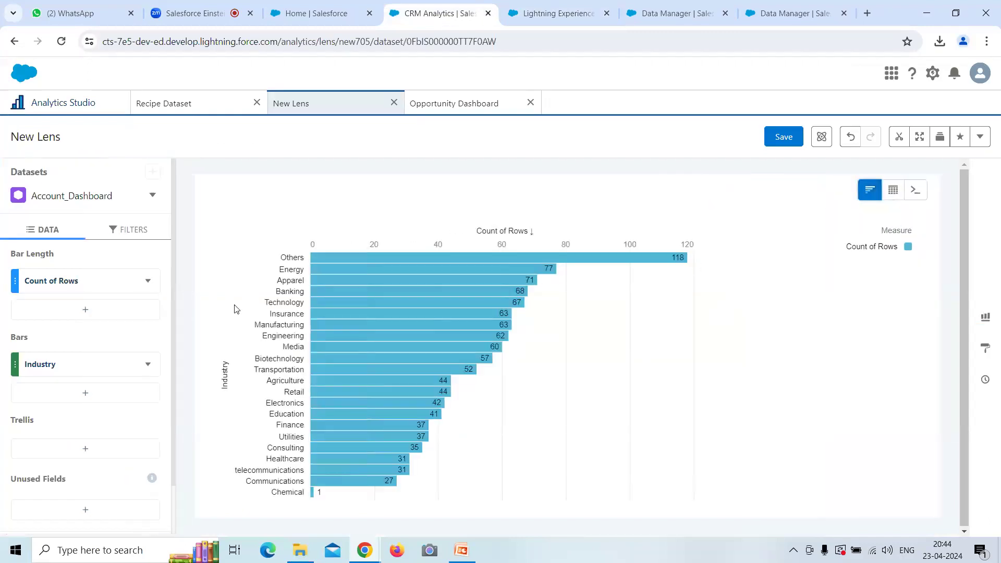
- Filter the lens by the Industry (Industry1) field with the Equals operator and the values Agriculture and Apparel
{"action": "left_click", "coordinate": [138, 232]}
{"action": "left_click", "coordinate": [85, 281]}
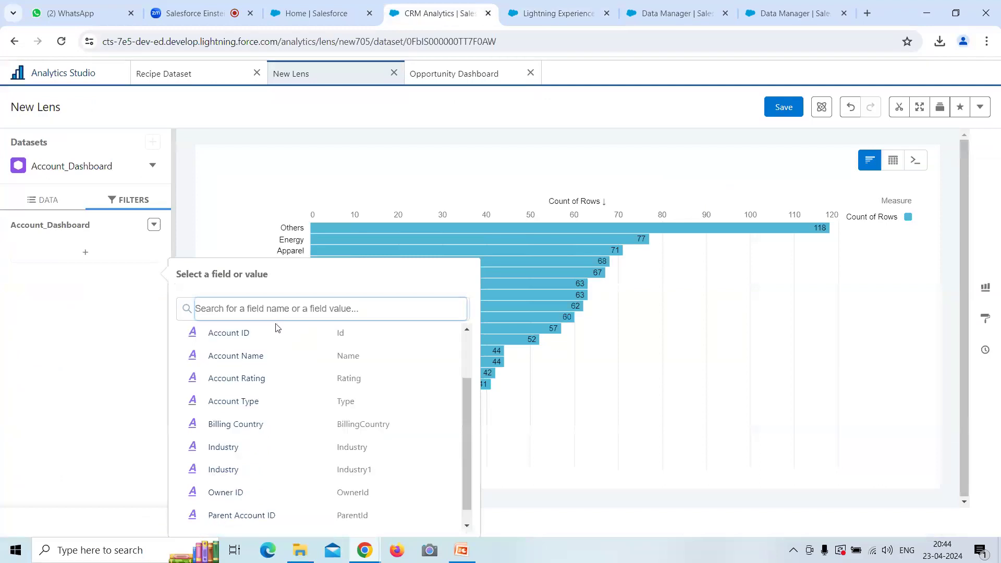
{"action": "scroll", "coordinate": [267, 405], "scroll_direction": "down", "scroll_amount": 1}
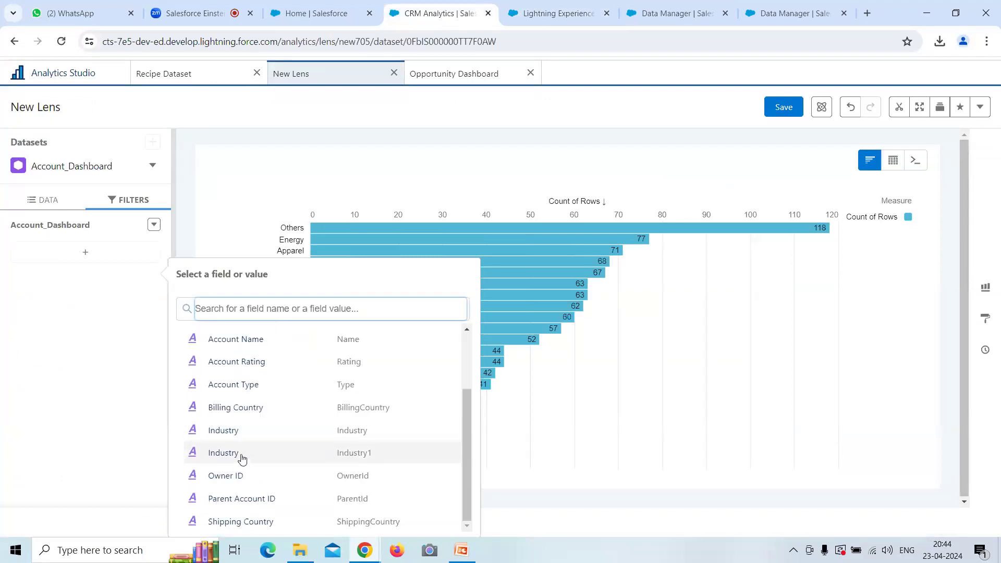
{"action": "left_click", "coordinate": [241, 457]}
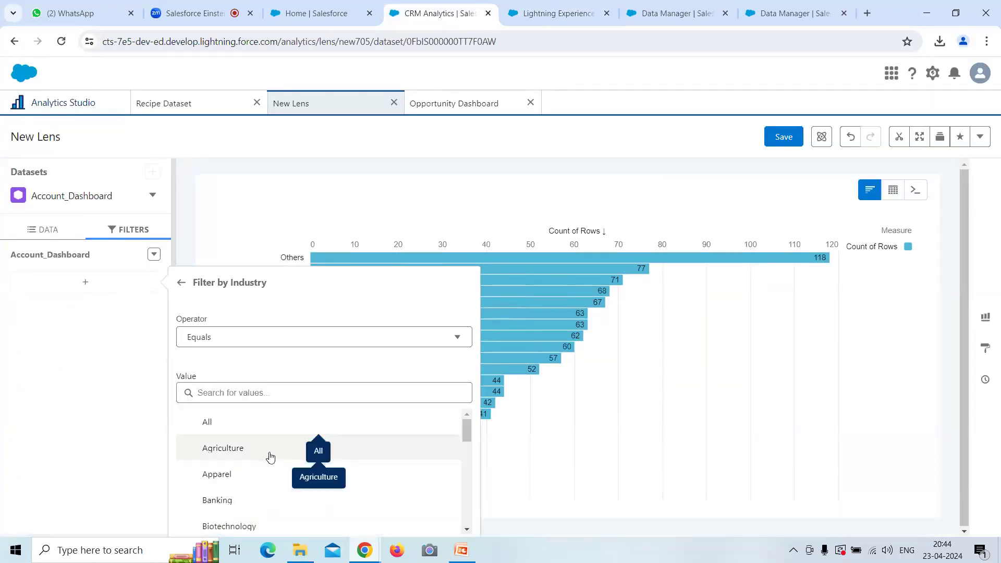
{"action": "left_click", "coordinate": [266, 454]}
{"action": "left_click", "coordinate": [263, 479]}
{"action": "scroll", "coordinate": [443, 462], "scroll_direction": "down", "scroll_amount": 4}
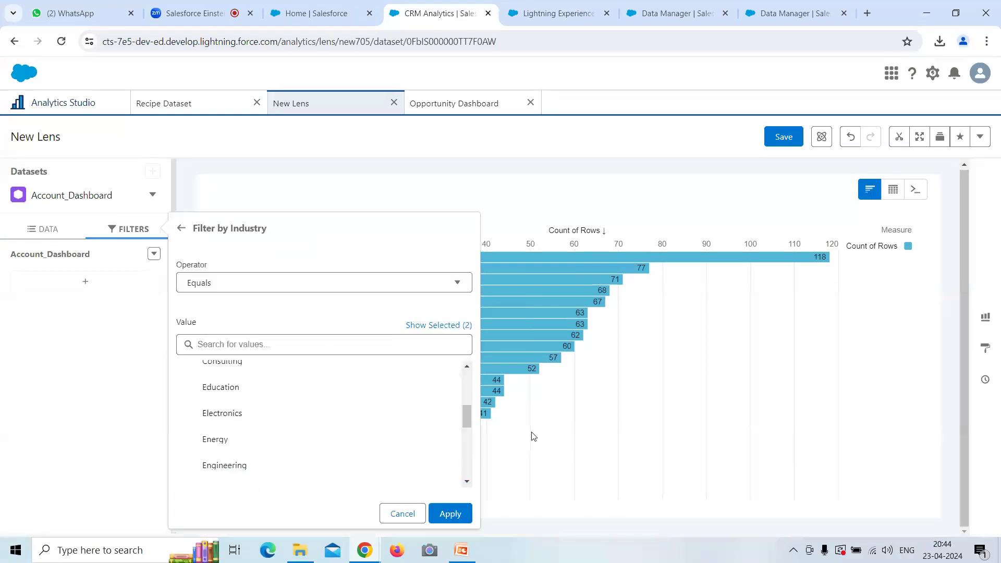
{"action": "left_click", "coordinate": [450, 514]}
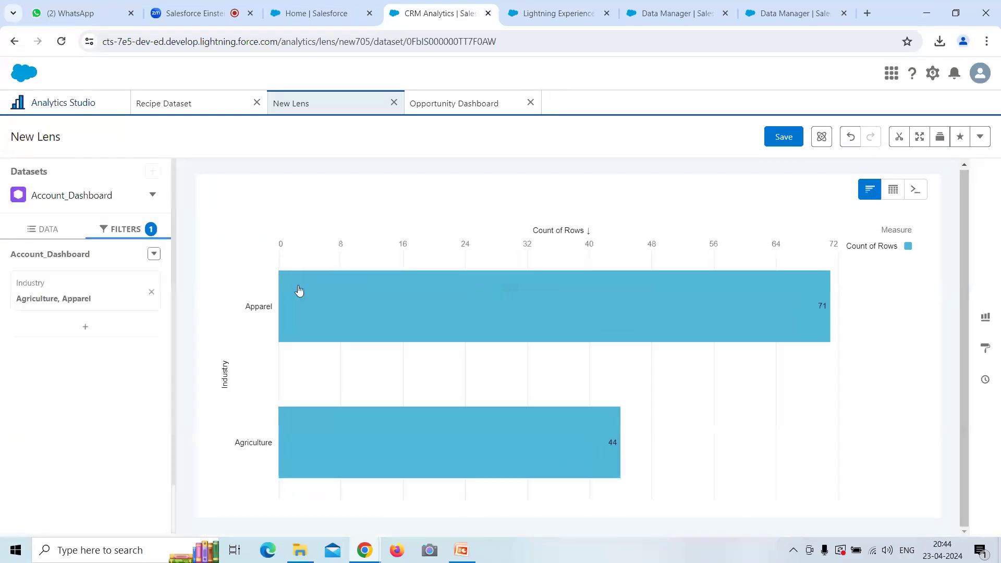
- Clone the Count of Rows column in the lens's bar length measures
{"action": "left_click", "coordinate": [52, 233]}
{"action": "left_click", "coordinate": [148, 281]}
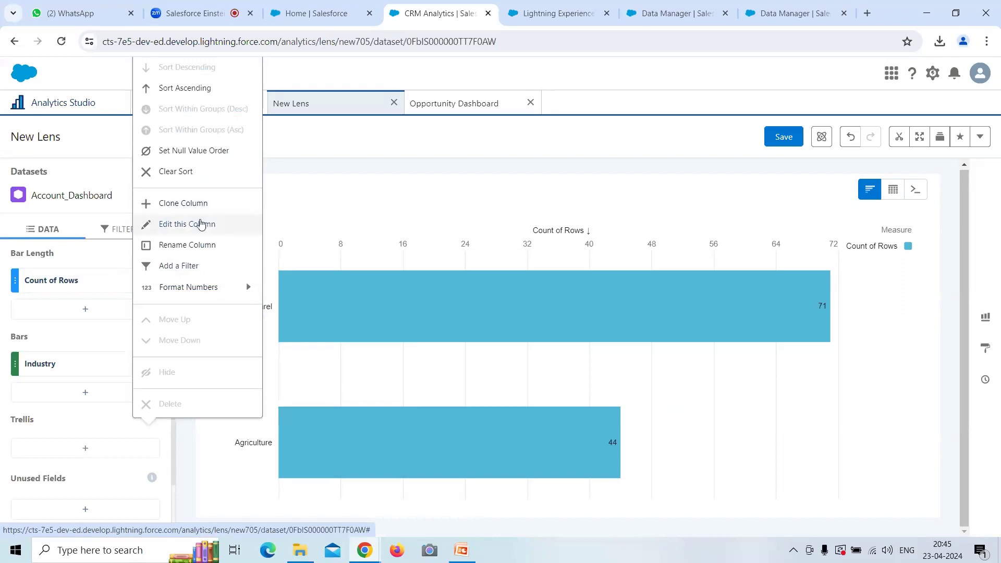
{"action": "left_click", "coordinate": [198, 204]}
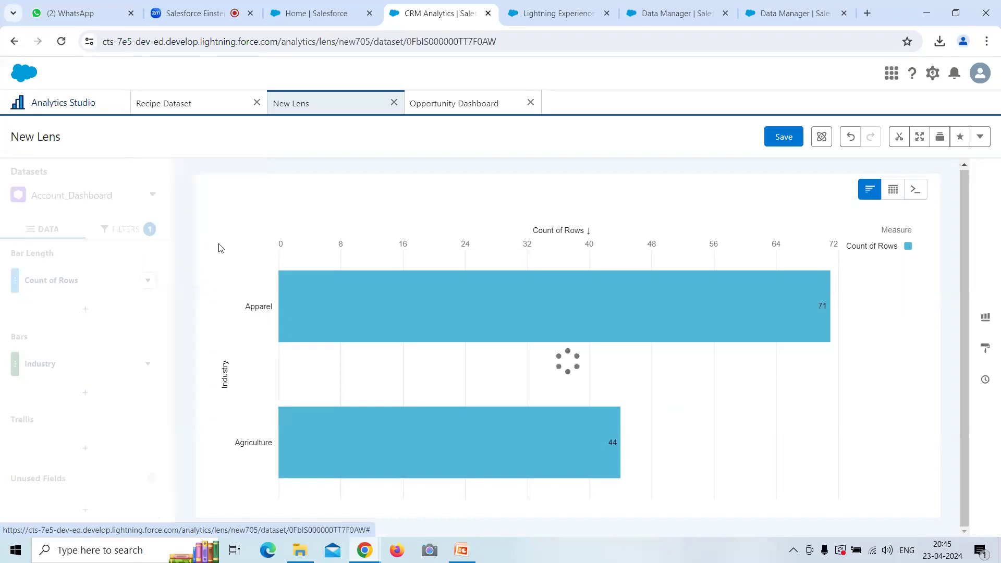
- Filter only the first Count of Rows measure by Account Type equals Customer - Channel and Customer - Direct, and compare with the lens-wide filters
{"action": "left_click", "coordinate": [149, 282]}
{"action": "mouse_move", "coordinate": [148, 287]}
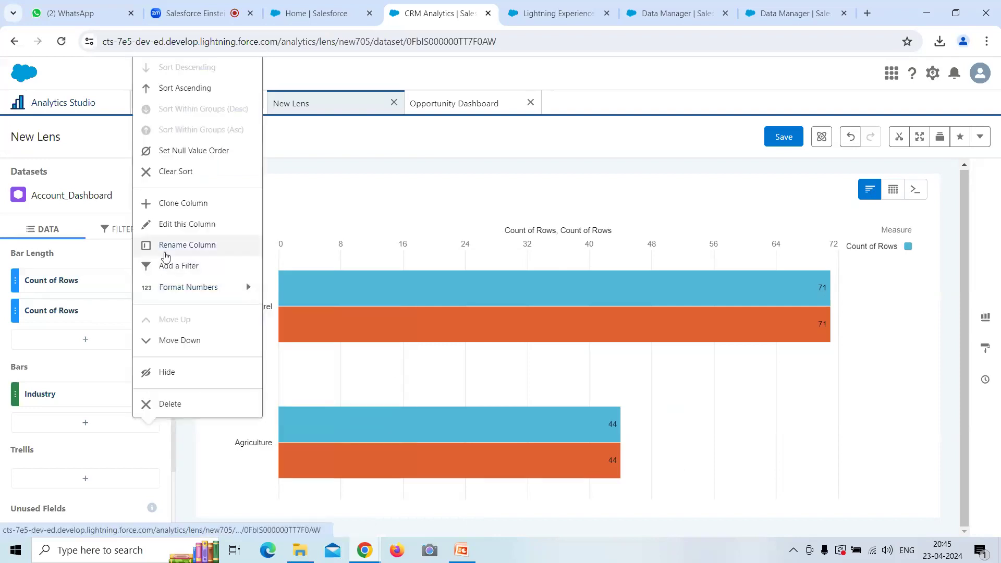
{"action": "left_click", "coordinate": [156, 265]}
{"action": "scroll", "coordinate": [261, 355], "scroll_direction": "down", "scroll_amount": 2}
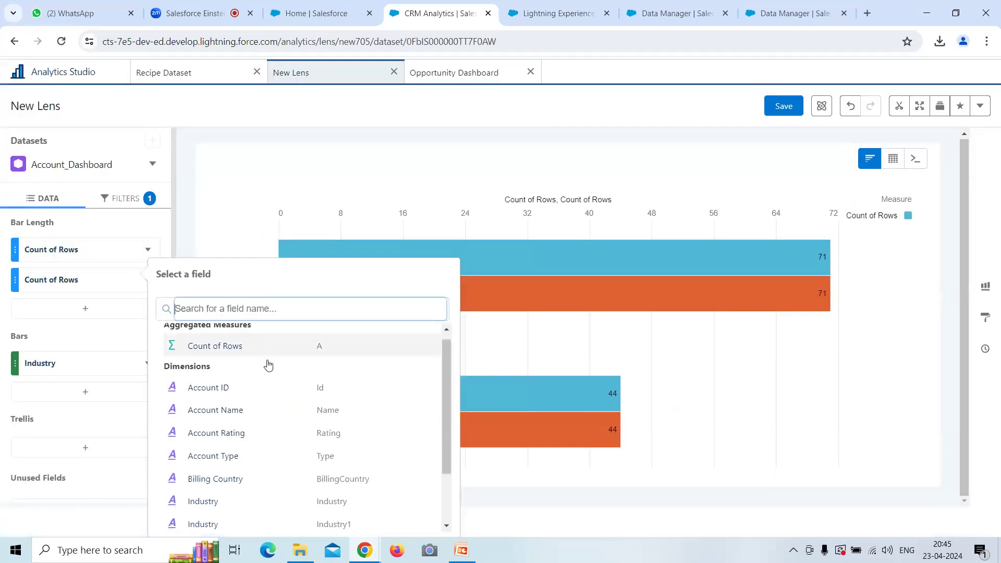
{"action": "left_click", "coordinate": [253, 424]}
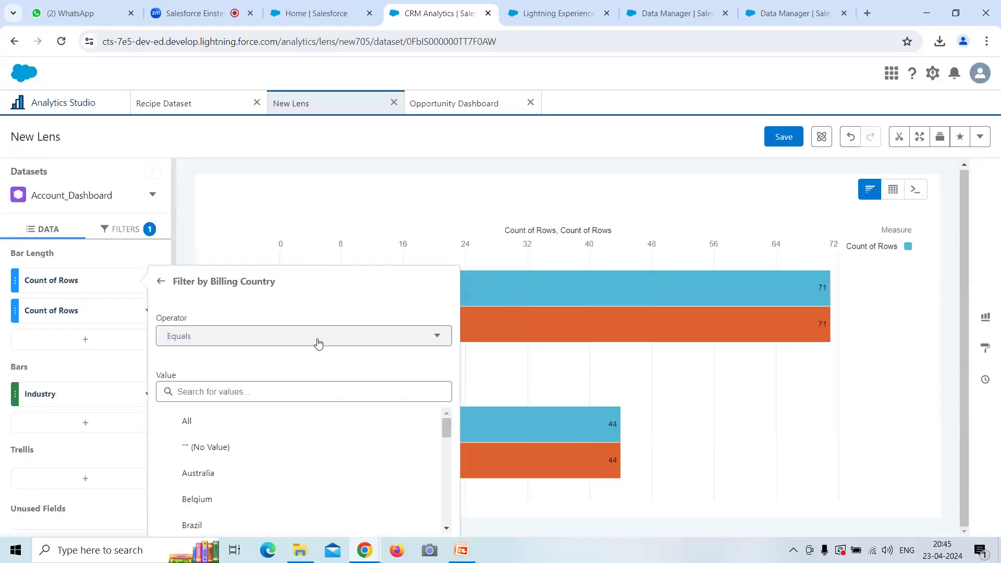
{"action": "left_click", "coordinate": [162, 281]}
{"action": "scroll", "coordinate": [232, 401], "scroll_direction": "down", "scroll_amount": 2}
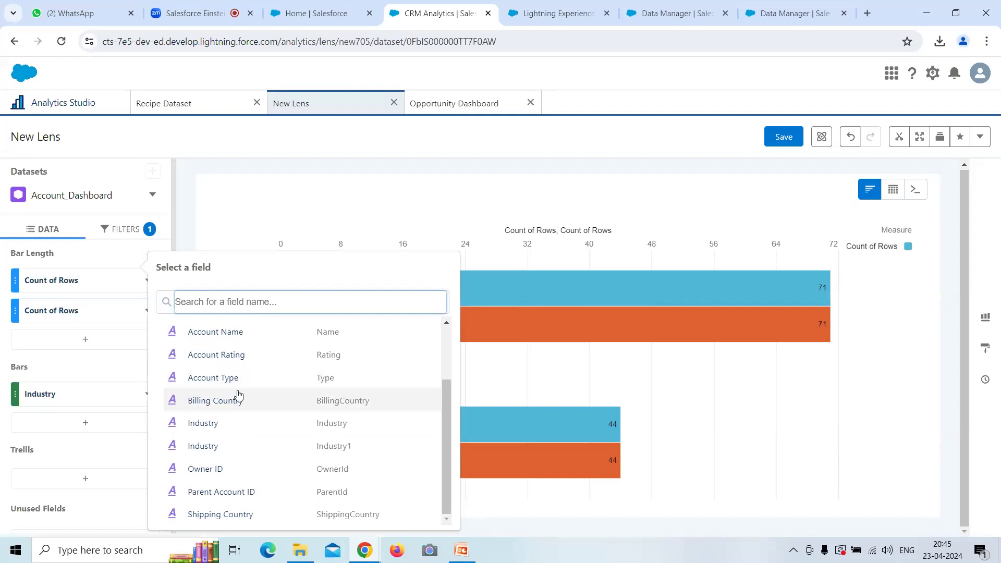
{"action": "left_click", "coordinate": [233, 378]}
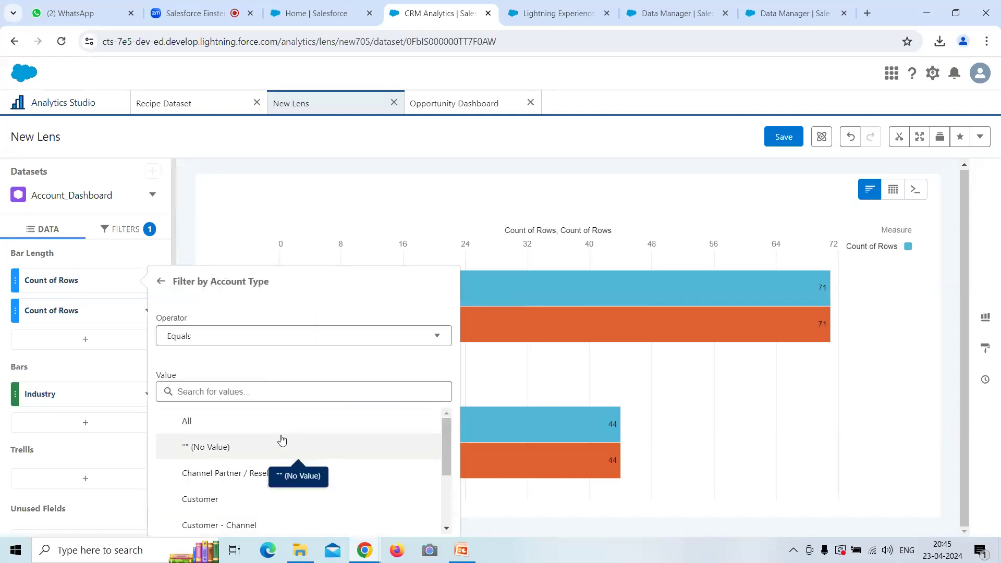
{"action": "scroll", "coordinate": [271, 436], "scroll_direction": "down", "scroll_amount": 2}
{"action": "left_click", "coordinate": [232, 421]}
{"action": "left_click", "coordinate": [250, 455]}
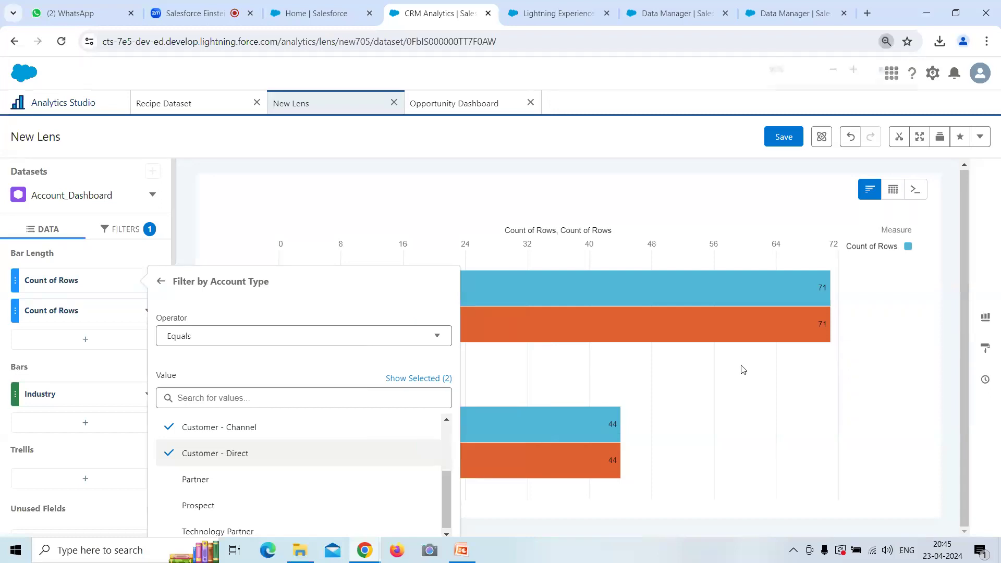
{"action": "key", "text": "ctrl+minus"}
{"action": "left_click", "coordinate": [401, 521]}
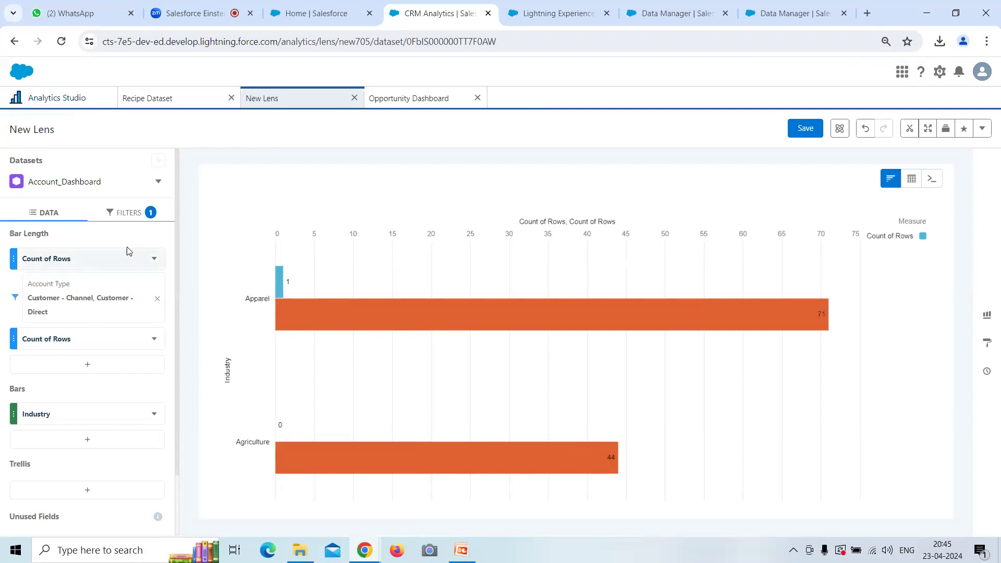
{"action": "left_click", "coordinate": [130, 213]}
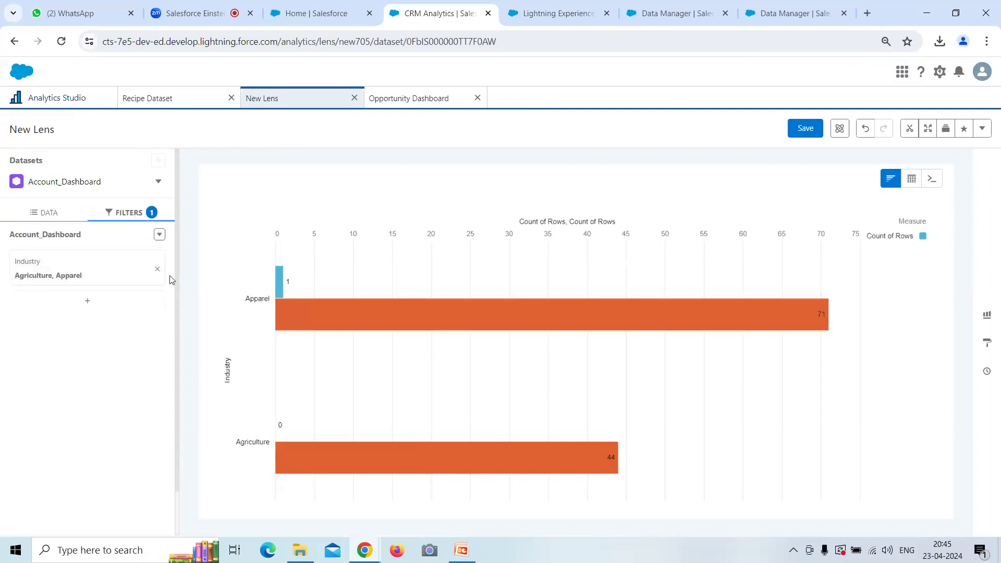
{"action": "left_click", "coordinate": [39, 216]}
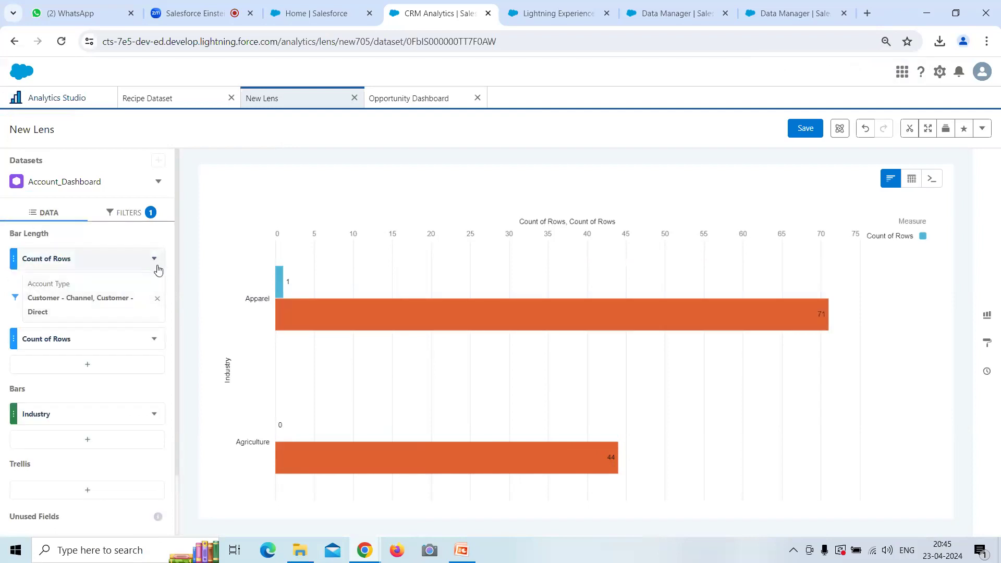
- In the lens's column editor, add another Count of Rows column as C and set column A's formula to B+C
{"action": "left_click", "coordinate": [154, 338]}
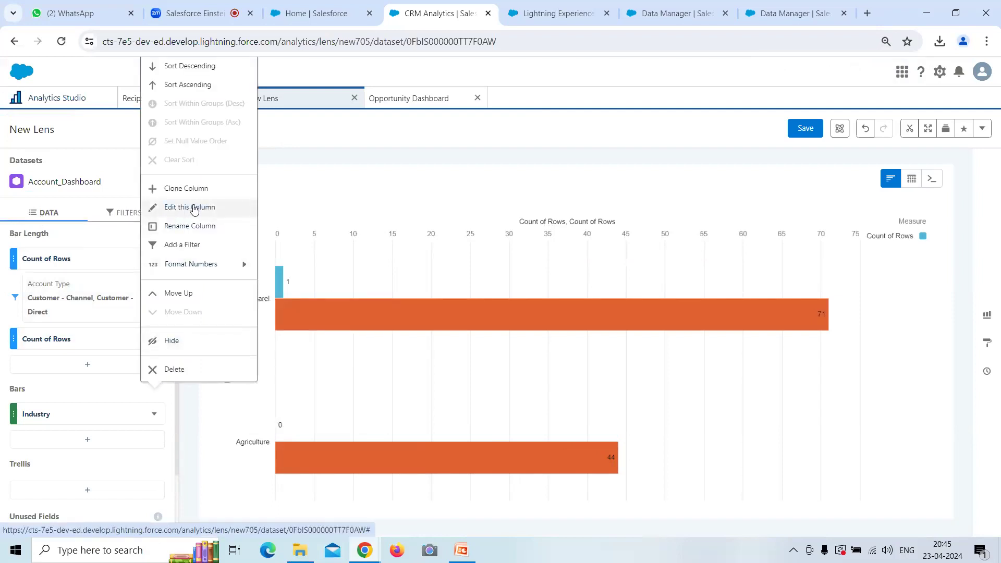
{"action": "left_click", "coordinate": [194, 208]}
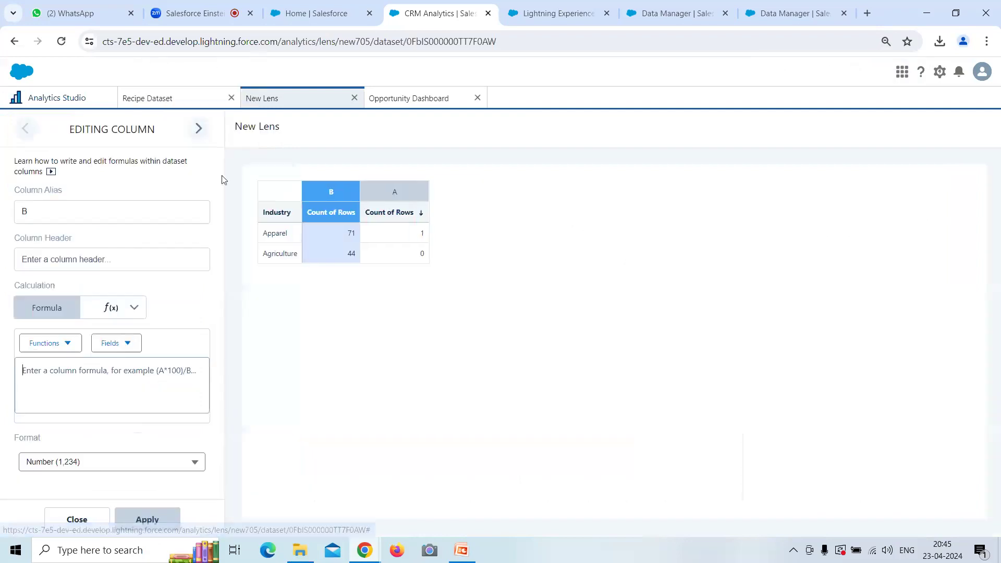
{"action": "left_click", "coordinate": [198, 129]}
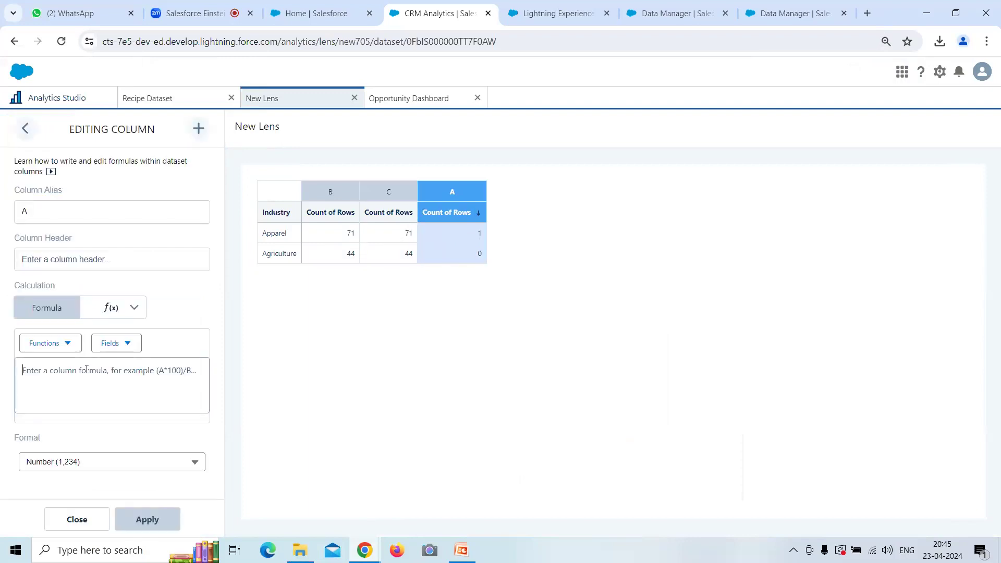
{"action": "type", "text": "B"}
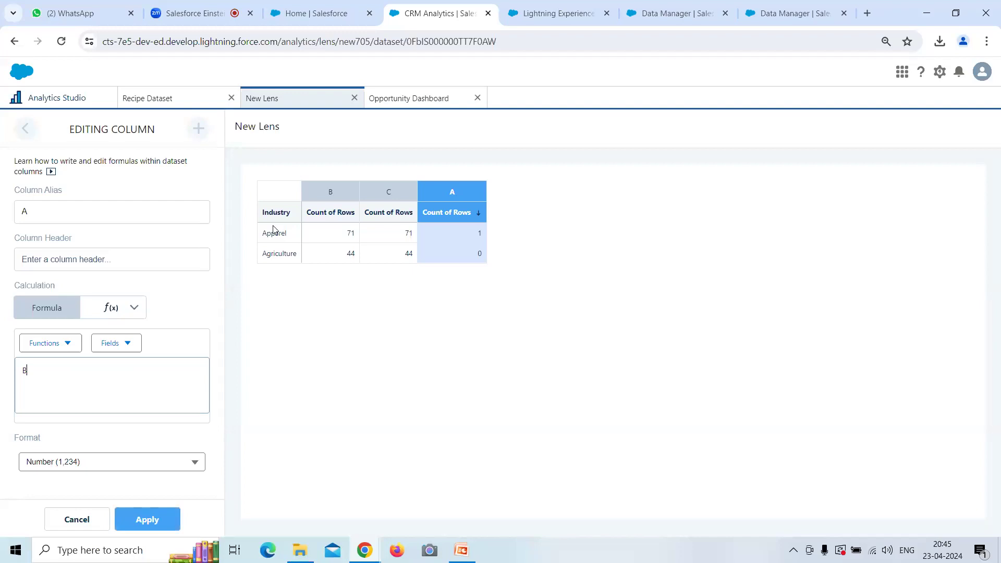
{"action": "type", "text": "=C"}
{"action": "key", "text": "BackSpace"}
{"action": "key", "text": "BackSpace"}
{"action": "type", "text": "+C"}
{"action": "left_click", "coordinate": [57, 259]}
{"action": "left_click", "coordinate": [150, 520]}
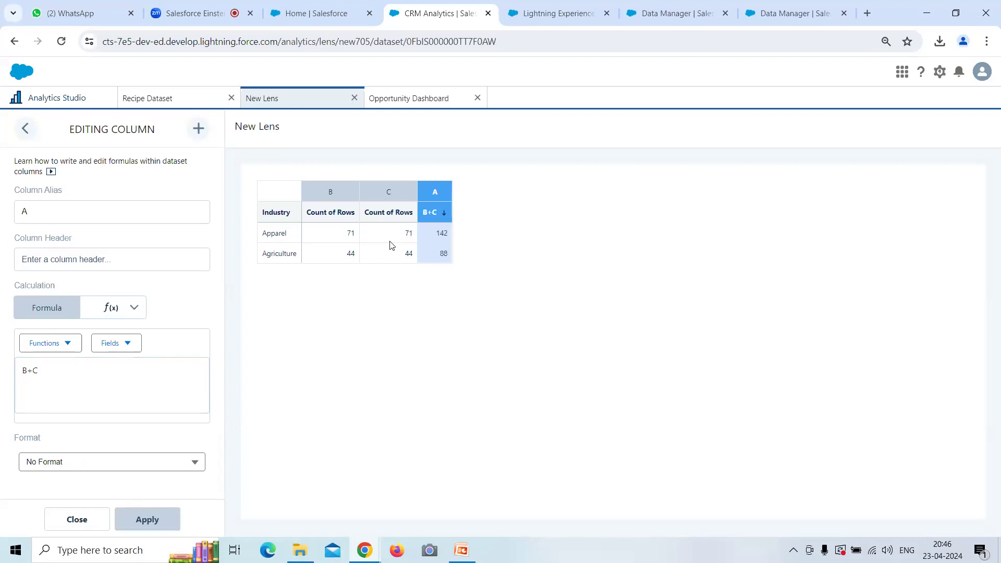
- Close the column editor, examine the query behind the lens, and return the lens to chart mode
{"action": "left_click", "coordinate": [23, 132]}
{"action": "left_click", "coordinate": [24, 132]}
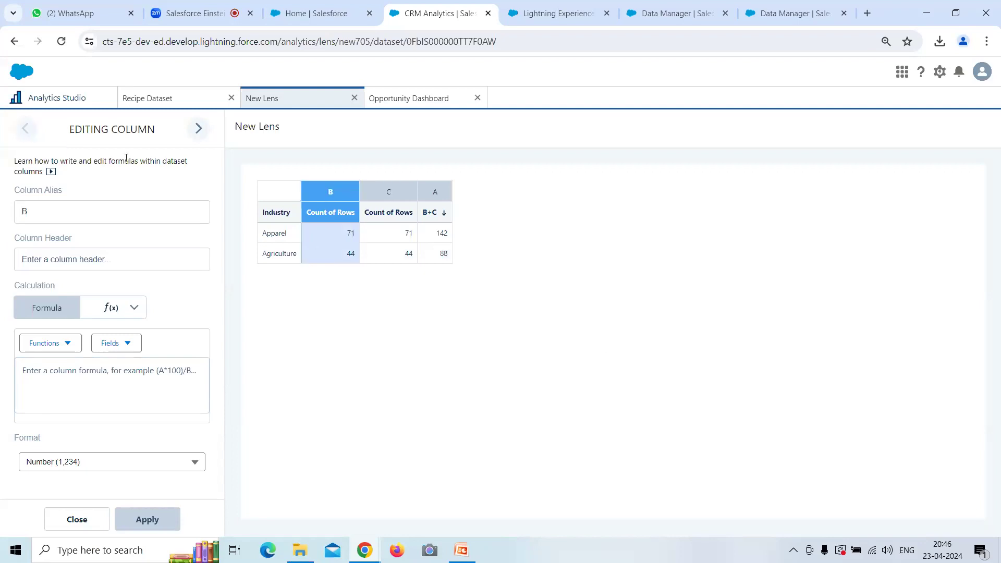
{"action": "left_click", "coordinate": [77, 520]}
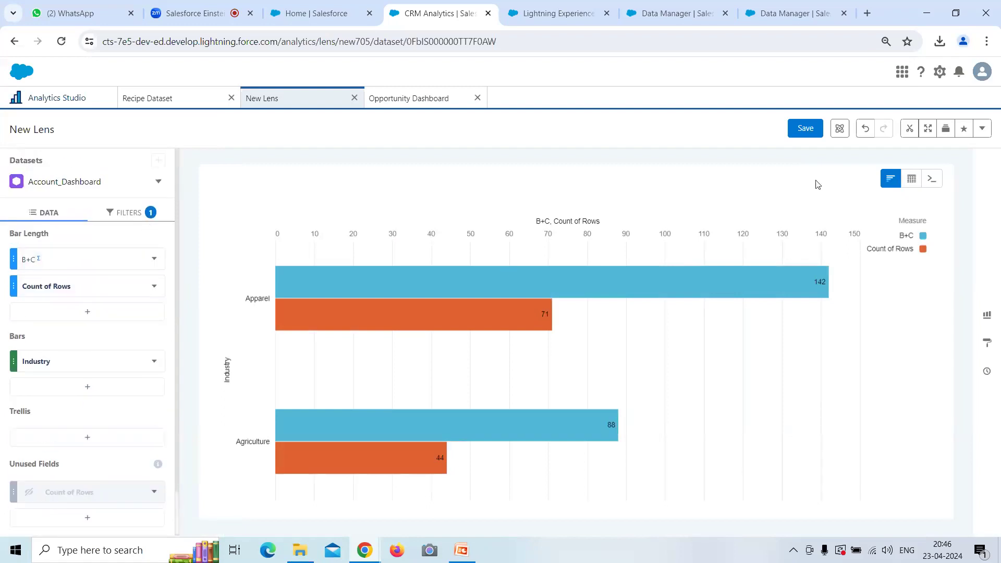
{"action": "left_click", "coordinate": [931, 179]}
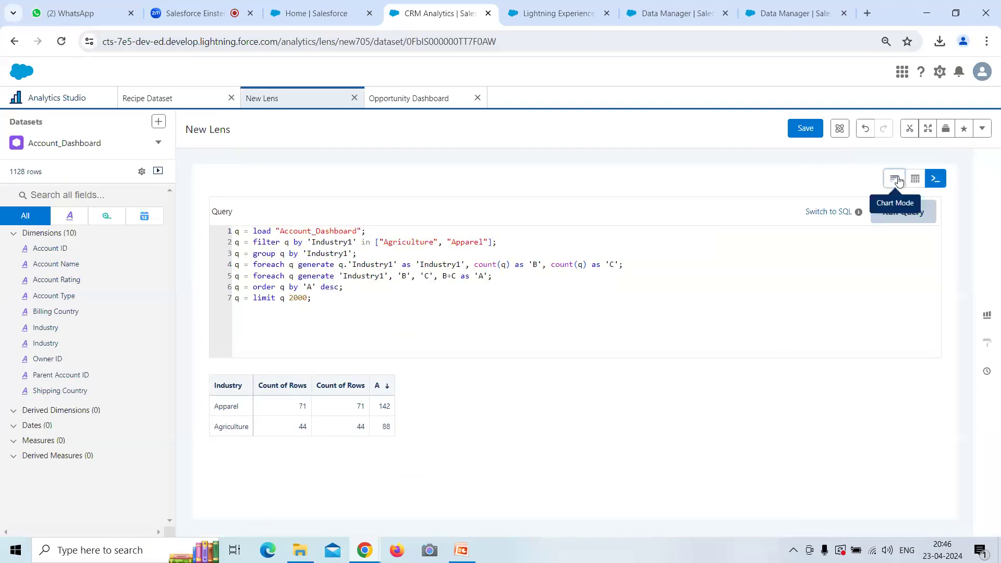
{"action": "left_click", "coordinate": [893, 178]}
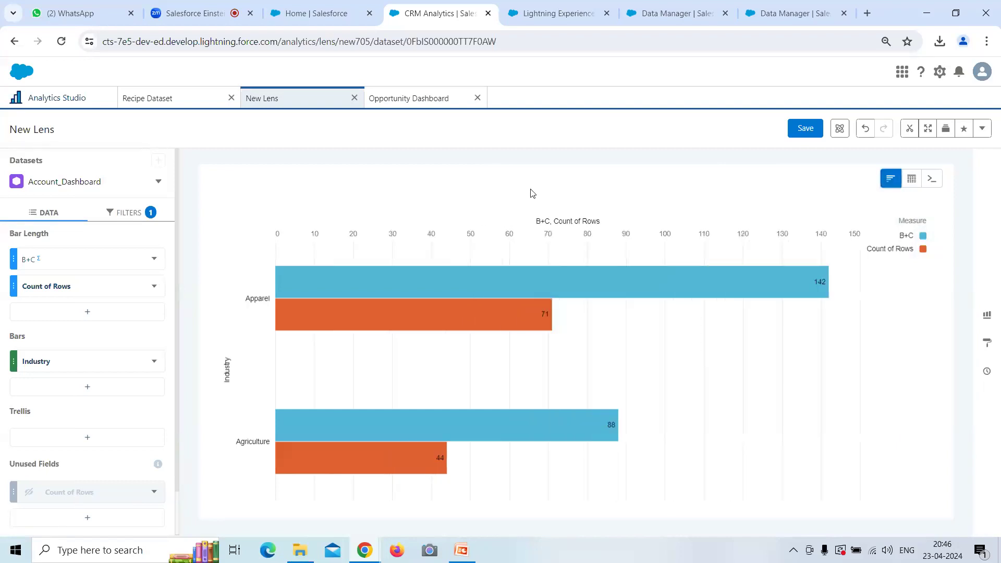
- Review the charts, table and filters of the Opportunity Dashboard, and return to the New Lens
{"action": "left_click", "coordinate": [430, 101]}
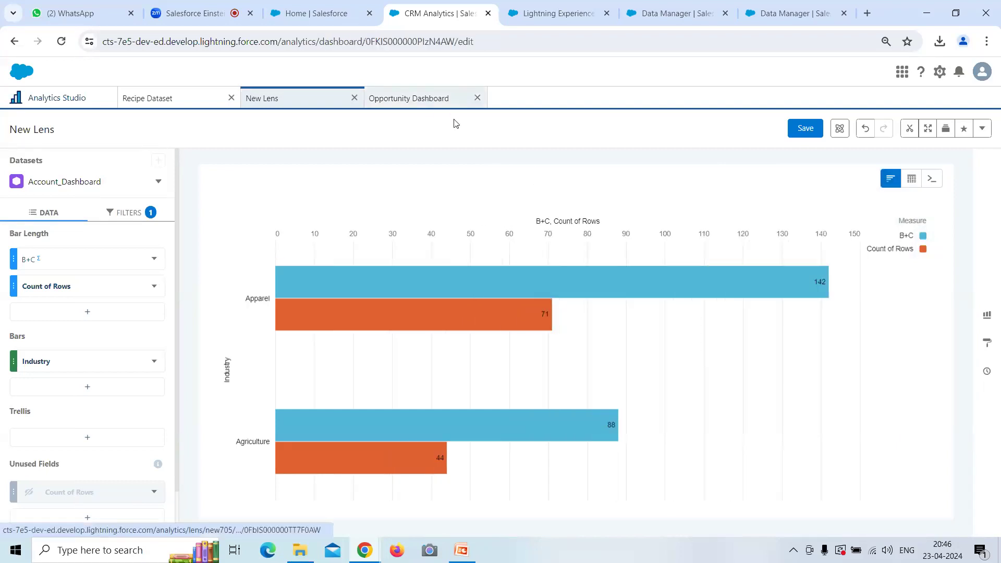
{"action": "scroll", "coordinate": [515, 261], "scroll_direction": "up", "scroll_amount": 6}
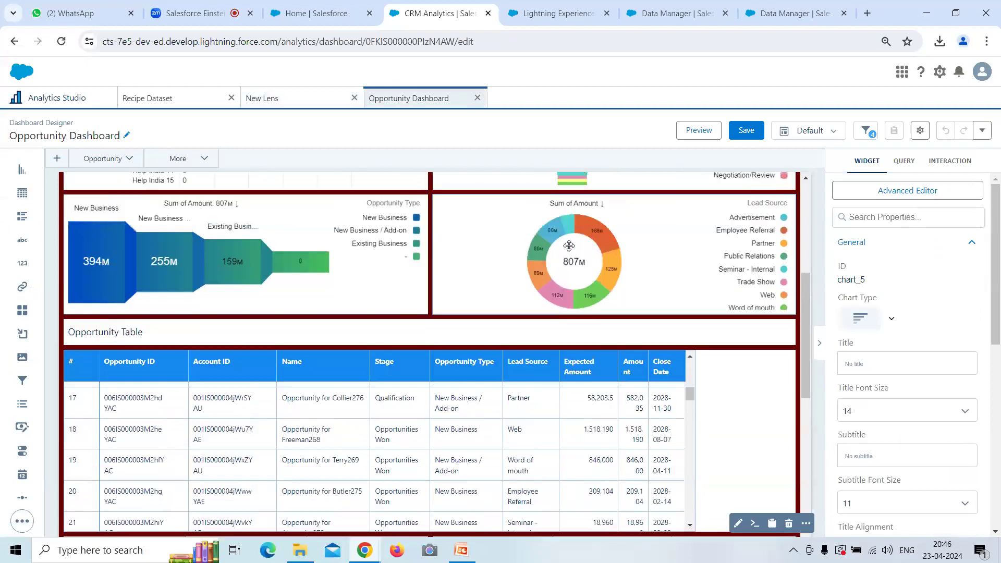
{"action": "scroll", "coordinate": [245, 413], "scroll_direction": "down", "scroll_amount": 2}
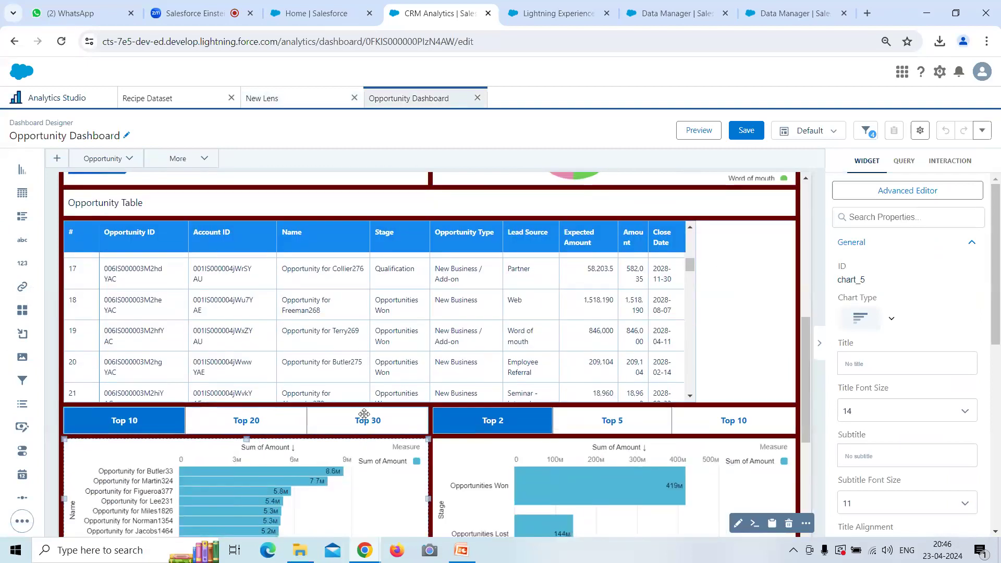
{"action": "scroll", "coordinate": [584, 411], "scroll_direction": "up", "scroll_amount": 6}
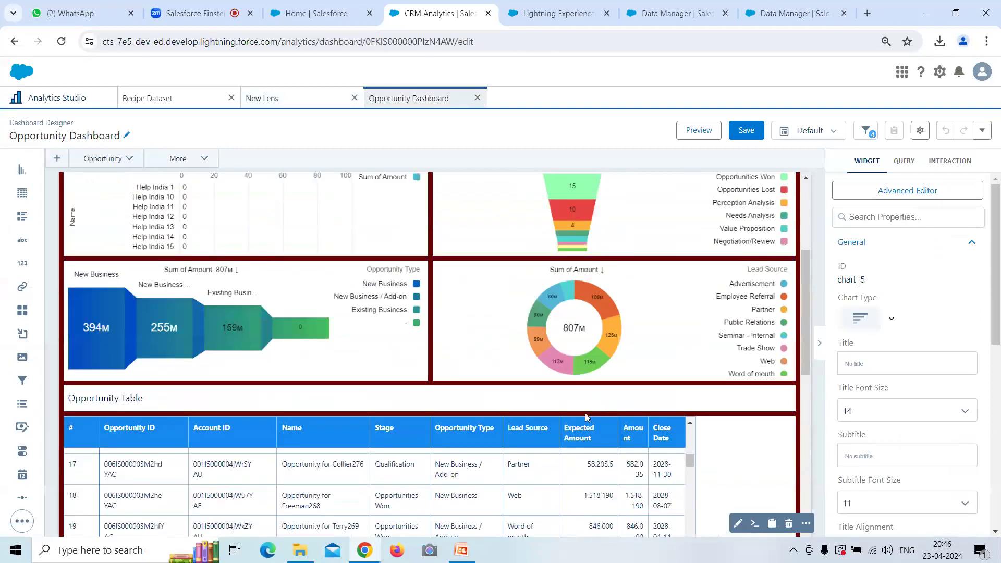
{"action": "scroll", "coordinate": [573, 387], "scroll_direction": "up", "scroll_amount": 2}
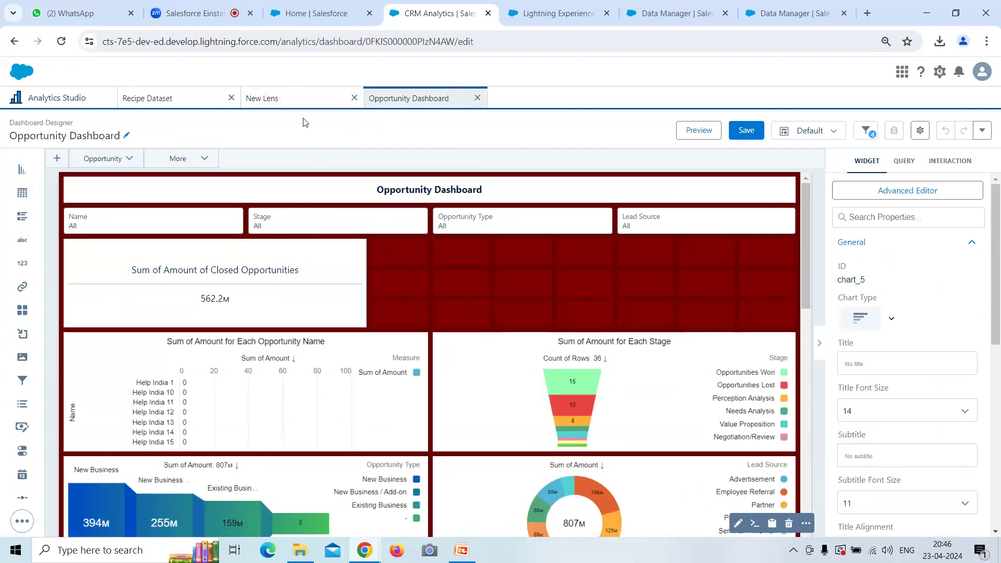
{"action": "left_click", "coordinate": [289, 100]}
- Switch to the Zoom meeting and read the participants' latest messages in the meeting chat
{"action": "left_click", "coordinate": [193, 13]}
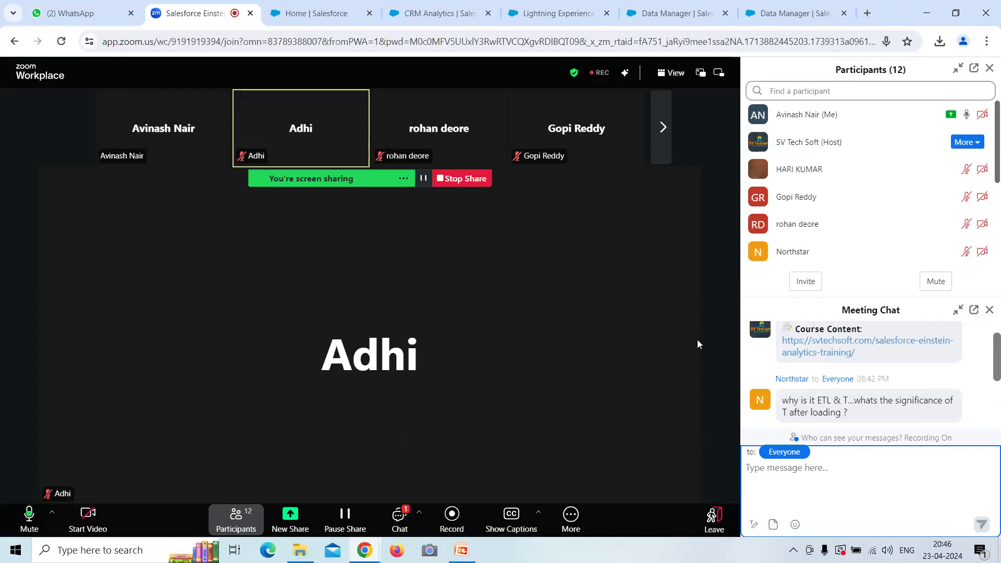
{"action": "scroll", "coordinate": [835, 388], "scroll_direction": "down", "scroll_amount": 2}
{"action": "scroll", "coordinate": [845, 385], "scroll_direction": "up", "scroll_amount": 1}
{"action": "scroll", "coordinate": [828, 370], "scroll_direction": "down", "scroll_amount": 1}
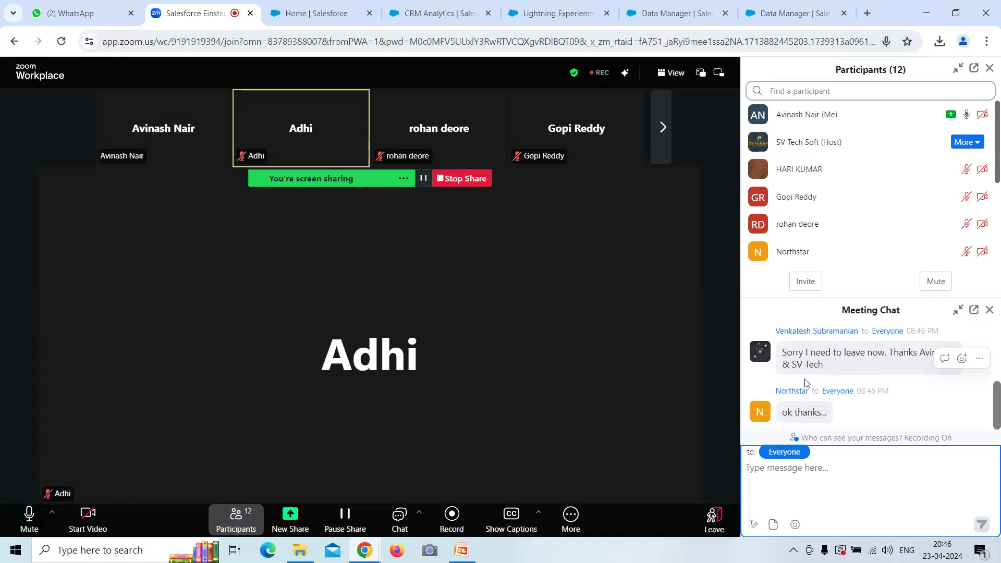
{"action": "scroll", "coordinate": [840, 368], "scroll_direction": "up", "scroll_amount": 1}
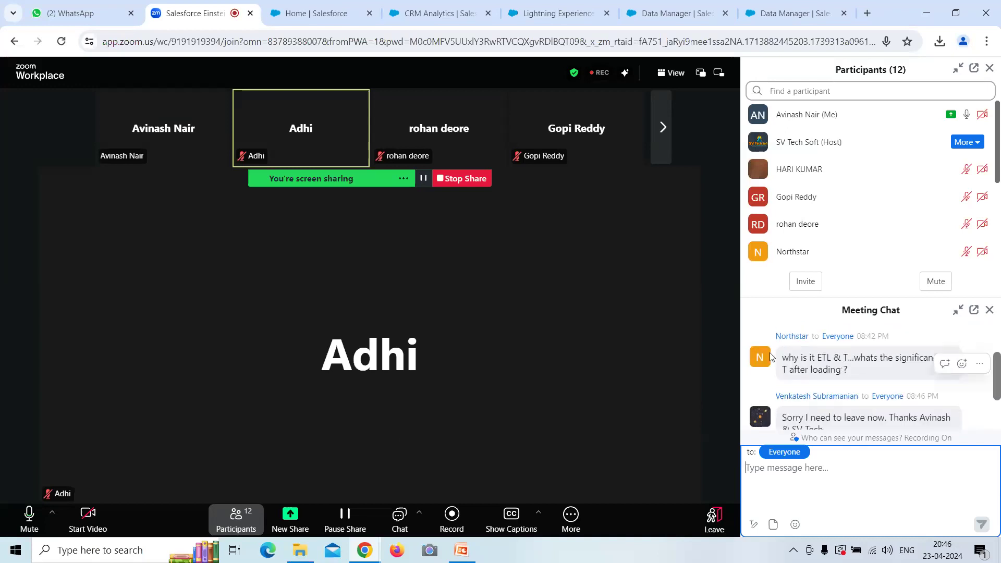
{"action": "scroll", "coordinate": [837, 369], "scroll_direction": "down", "scroll_amount": 1}
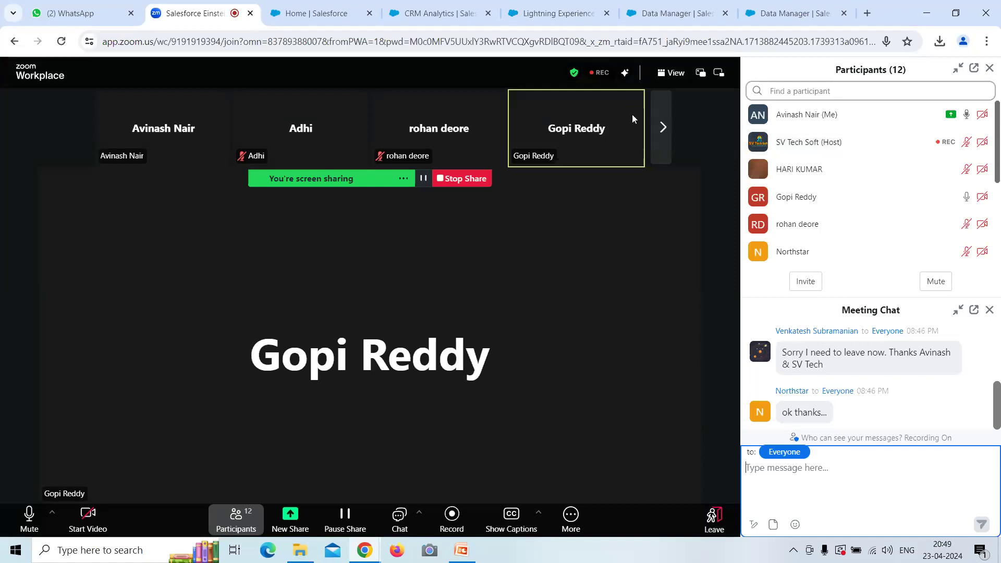
- Glance at the Data Manager connections, return to the Zoom meeting, and check the chat's new messages and the participant list
{"action": "left_click", "coordinate": [669, 15]}
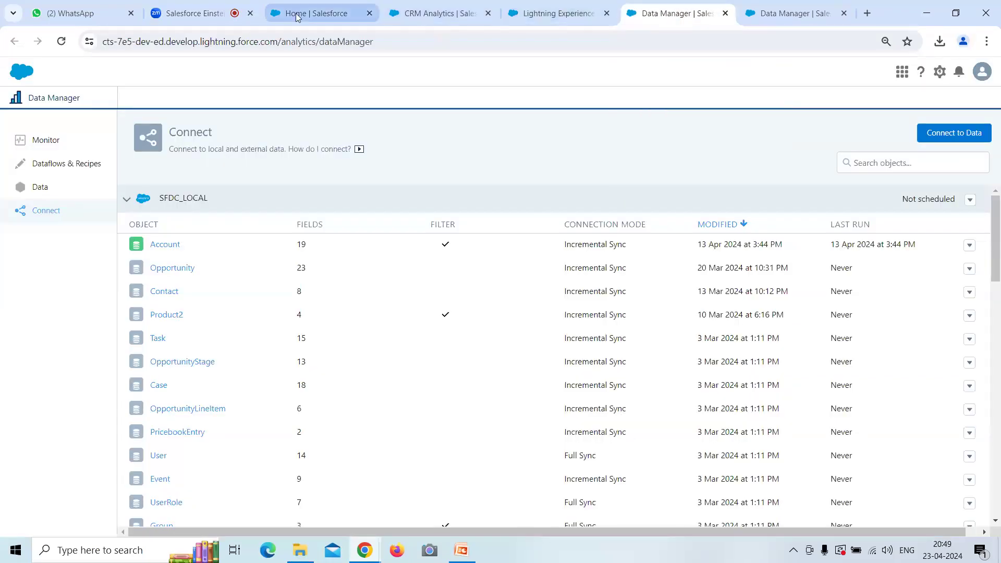
{"action": "left_click", "coordinate": [195, 13]}
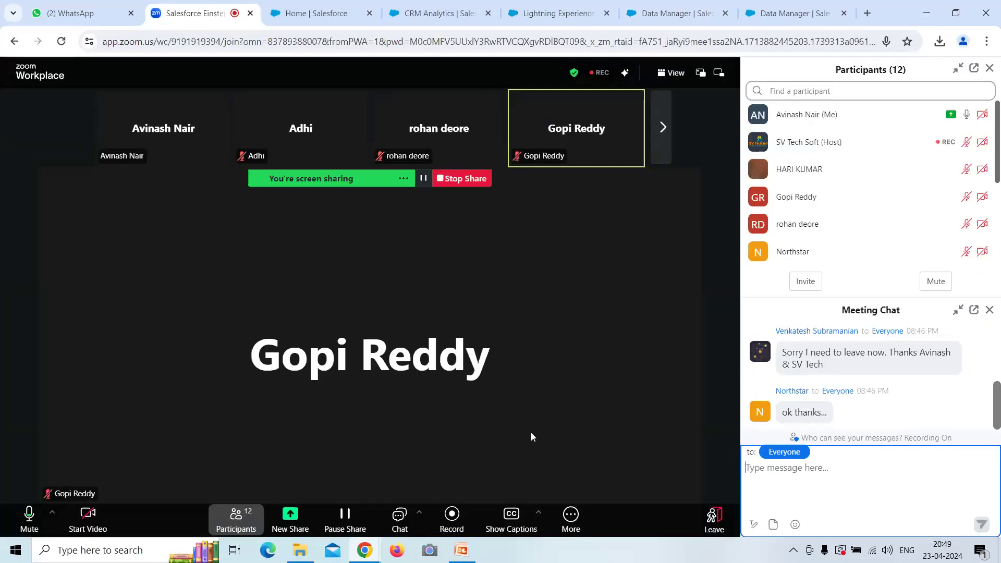
{"action": "scroll", "coordinate": [872, 334], "scroll_direction": "down", "scroll_amount": 2}
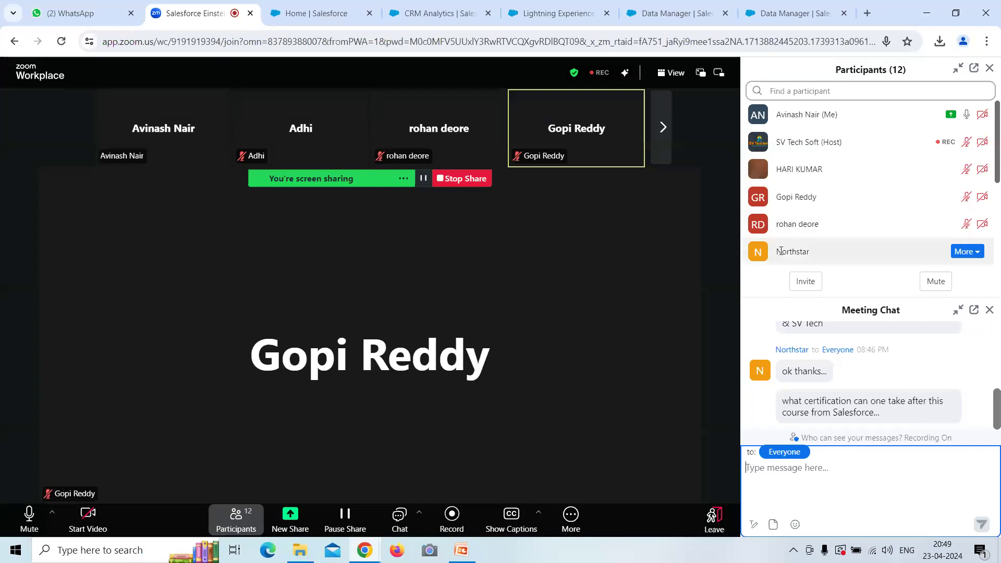
{"action": "mouse_move", "coordinate": [756, 263]}
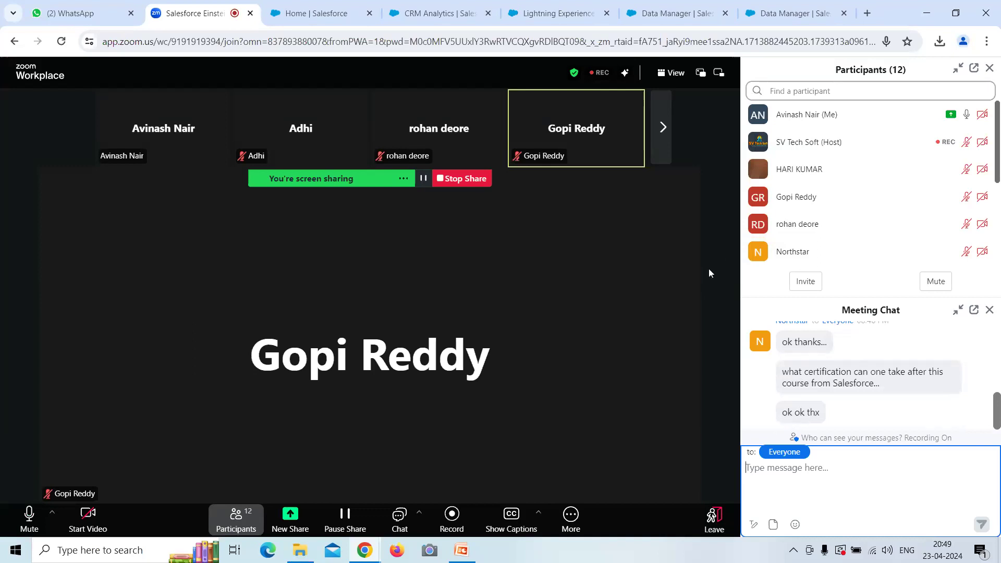
{"action": "scroll", "coordinate": [811, 232], "scroll_direction": "down", "scroll_amount": 5}
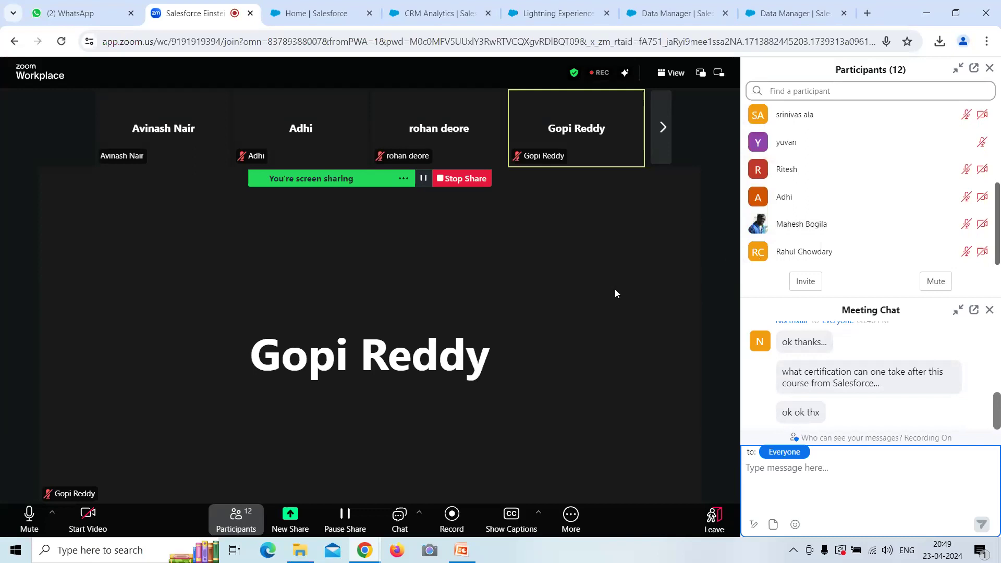
{"action": "scroll", "coordinate": [771, 235], "scroll_direction": "up", "scroll_amount": 5}
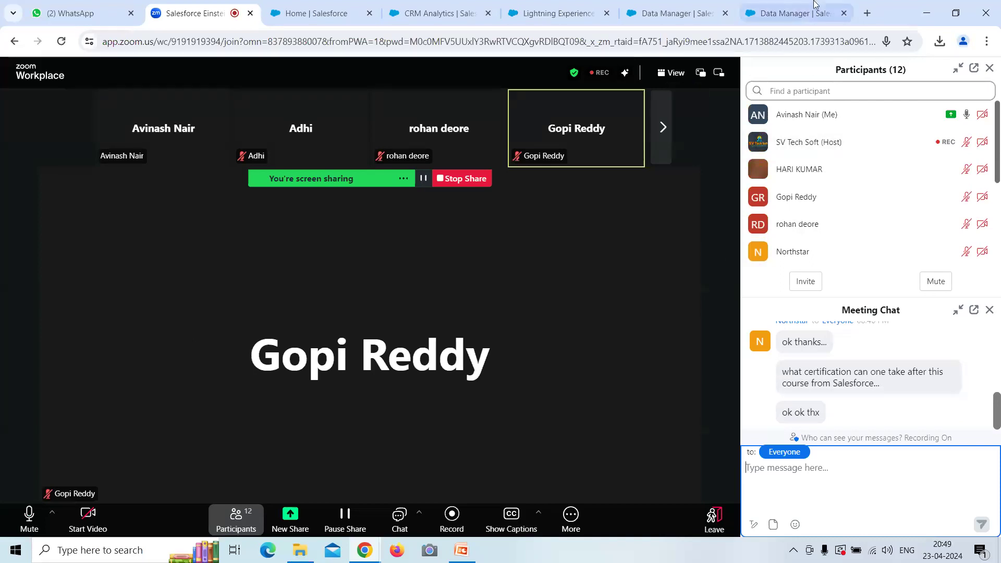
- Switch to Salesforce Setup and open the Developer Console
{"action": "left_click", "coordinate": [300, 15]}
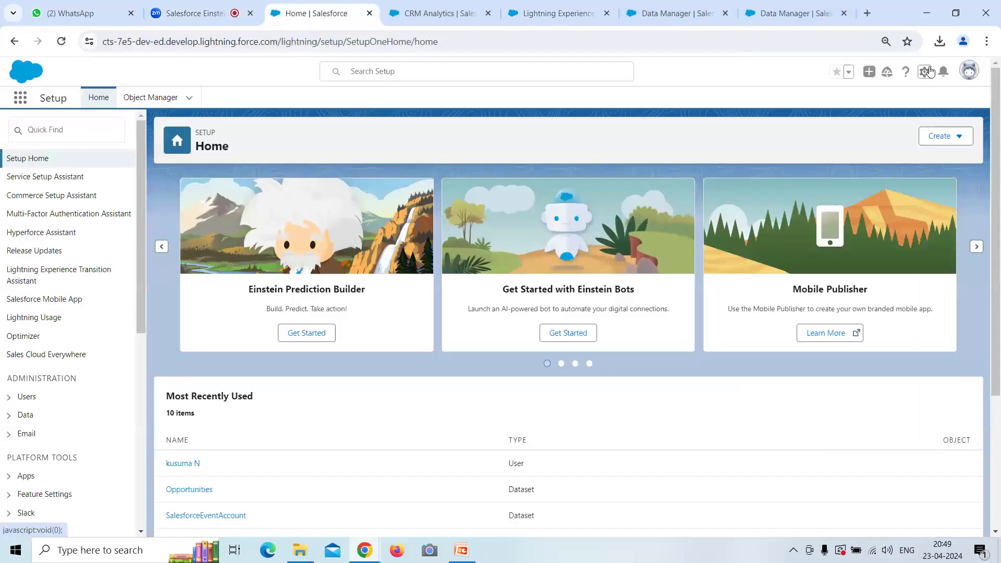
{"action": "left_click", "coordinate": [924, 72]}
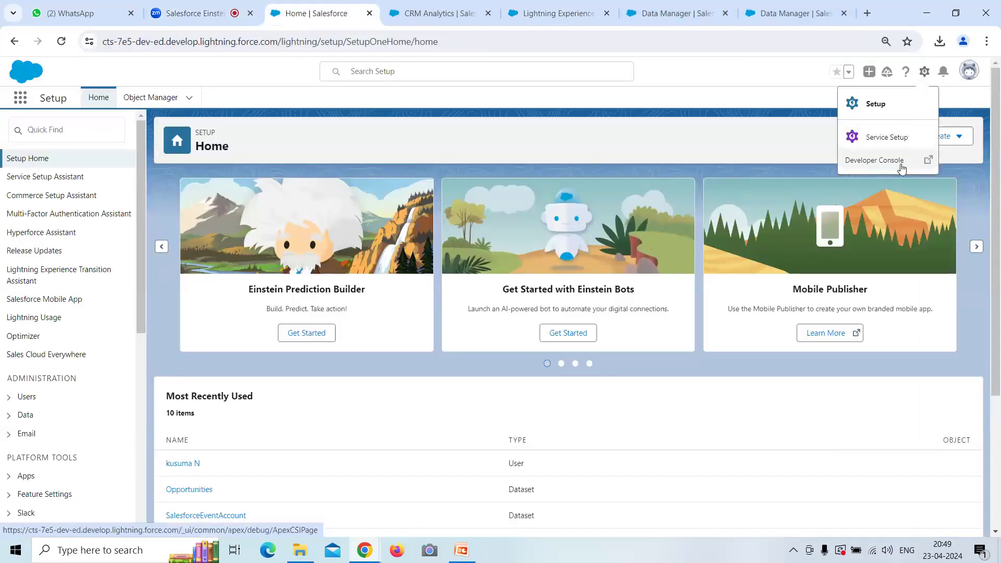
{"action": "left_click", "coordinate": [886, 160]}
{"action": "left_click", "coordinate": [377, 11]}
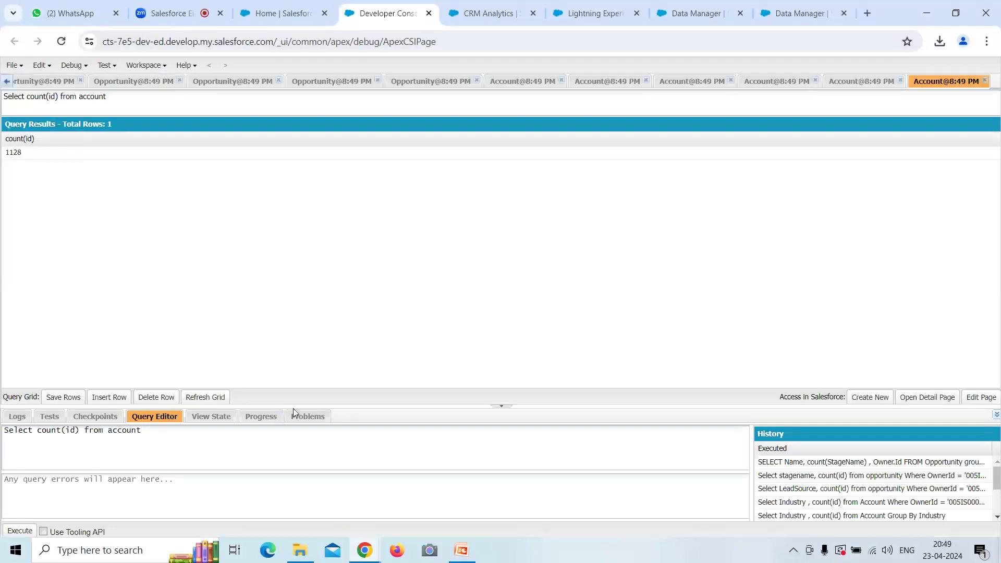
- Change the Query Editor's object from account to opportunity and execute "Select count(id) from opportunity"
{"action": "left_click", "coordinate": [179, 433]}
{"action": "key", "text": "BackSpace"}
{"action": "key", "text": "BackSpace"}
{"action": "key", "text": "BackSpace"}
{"action": "key", "text": "BackSpace"}
{"action": "key", "text": "BackSpace"}
{"action": "key", "text": "BackSpace"}
{"action": "type", "text": "opportunity"}
{"action": "left_click", "coordinate": [20, 530]}
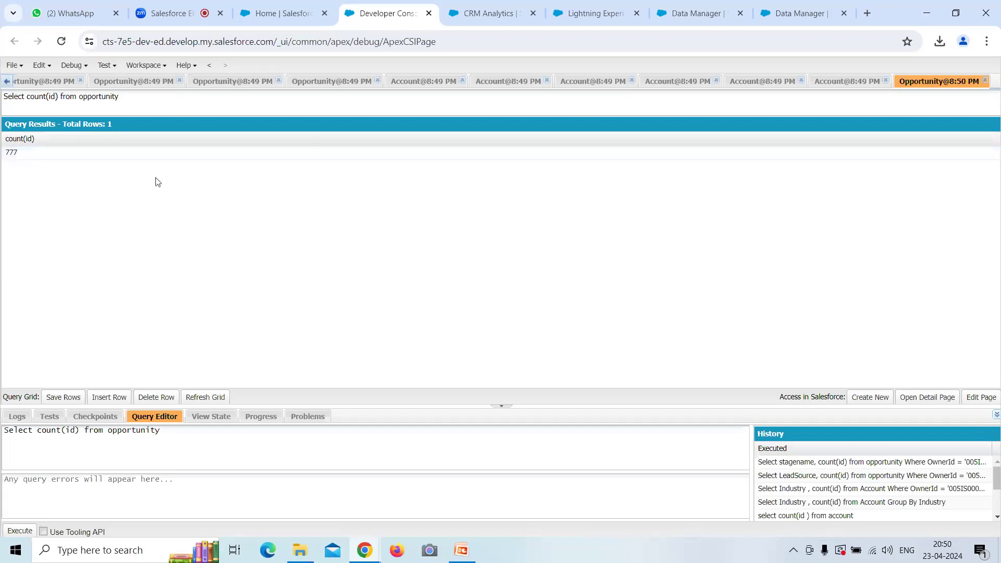
- In Data Manager's Connect page, view the Opportunity object's data sync options and open the schedule settings for SFDC_LOCAL
{"action": "left_click", "coordinate": [792, 10]}
{"action": "left_click", "coordinate": [717, 11]}
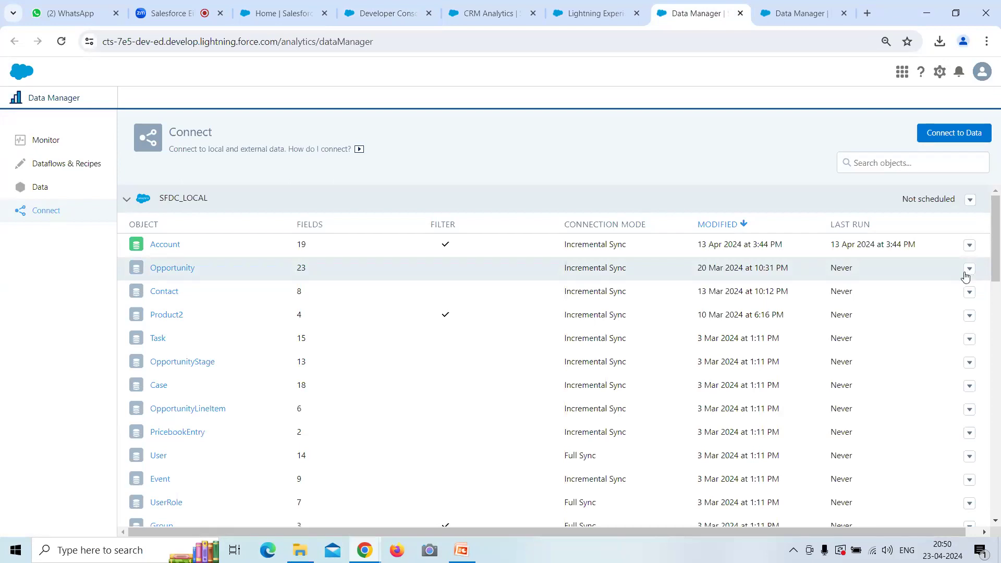
{"action": "left_click", "coordinate": [296, 14]}
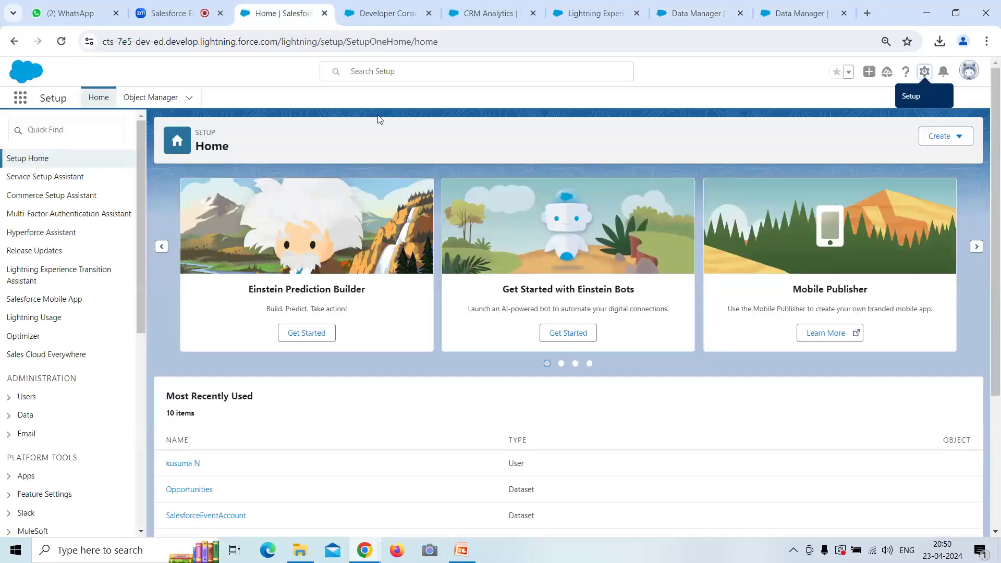
{"action": "left_click", "coordinate": [782, 13]}
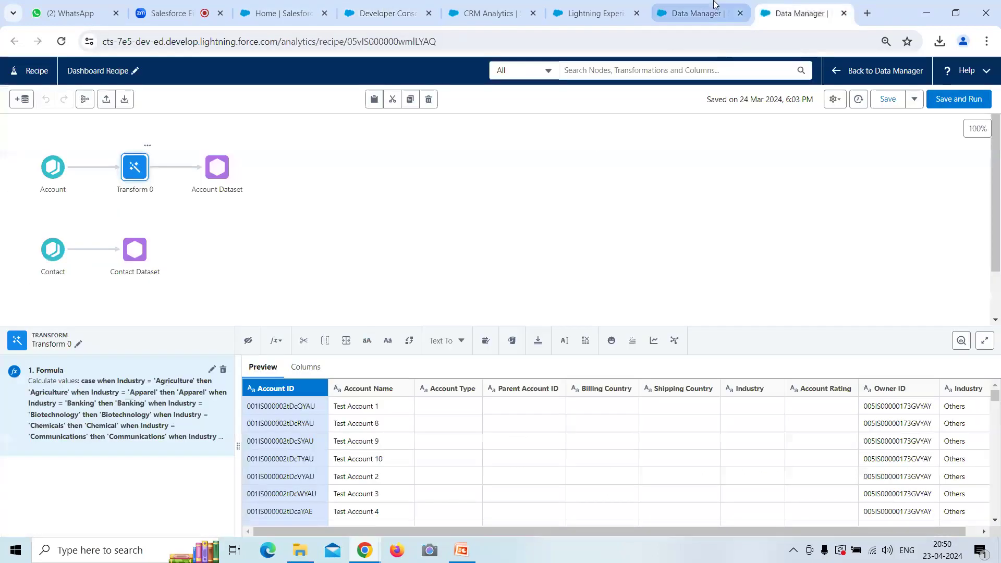
{"action": "left_click", "coordinate": [696, 14]}
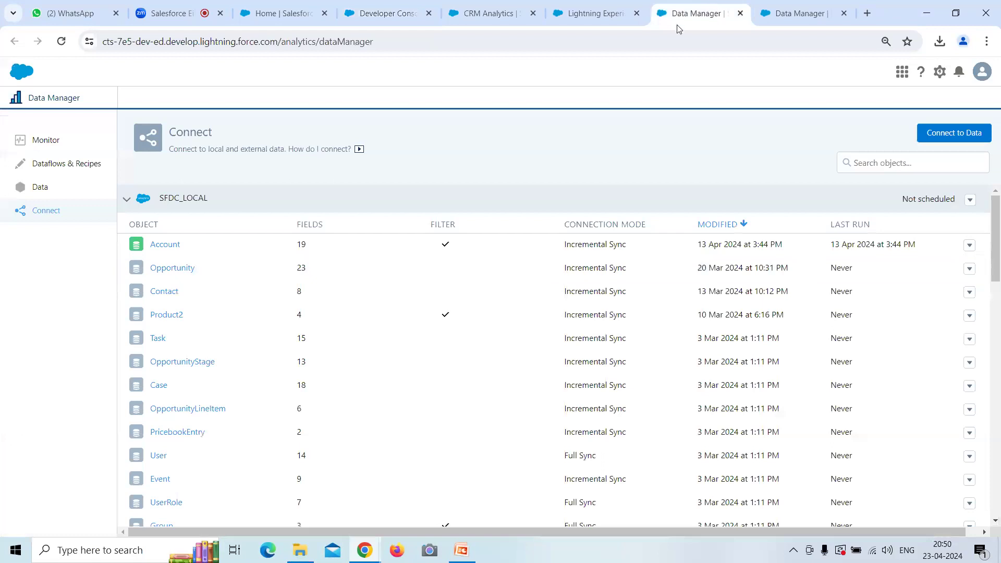
{"action": "left_click", "coordinate": [969, 268]}
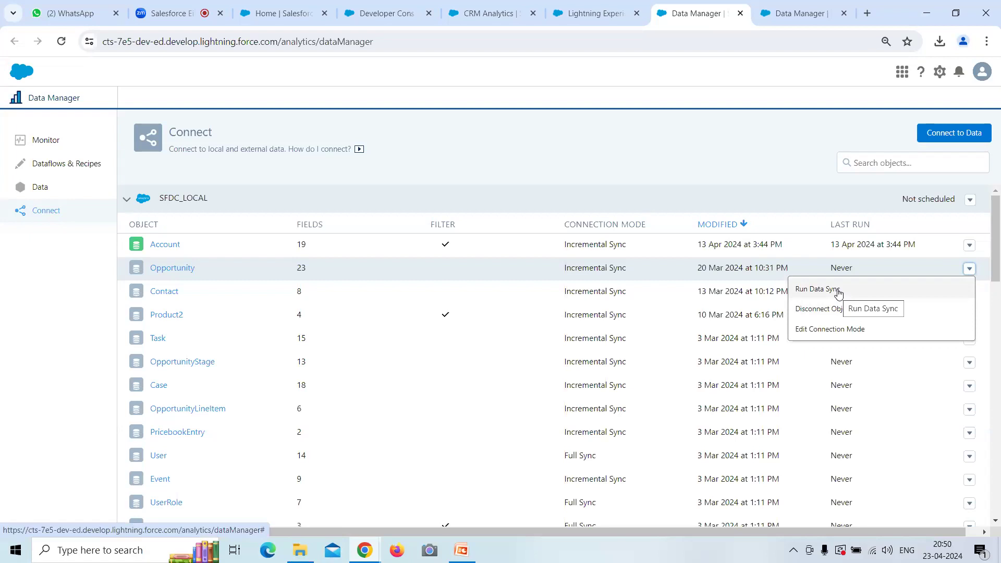
{"action": "left_click", "coordinate": [970, 199]}
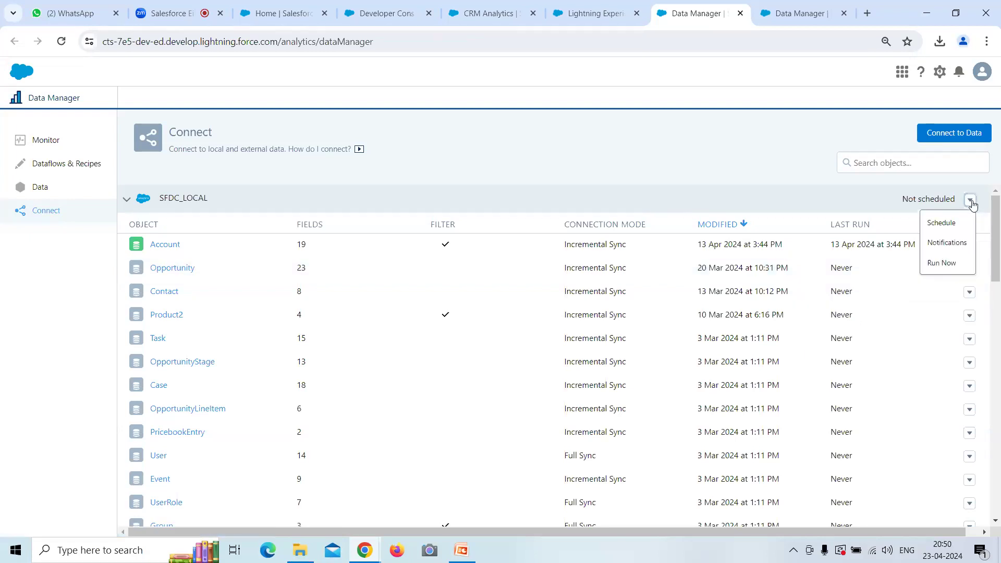
{"action": "left_click", "coordinate": [959, 226]}
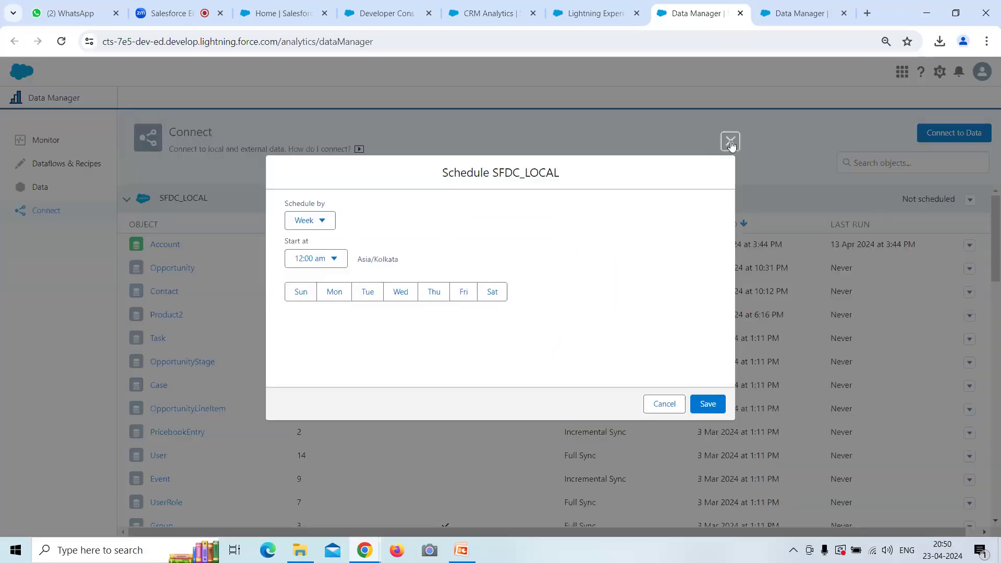
- Close the SFDC_LOCAL schedule settings without saving and run a data sync for its Opportunity object
{"action": "left_click", "coordinate": [728, 141]}
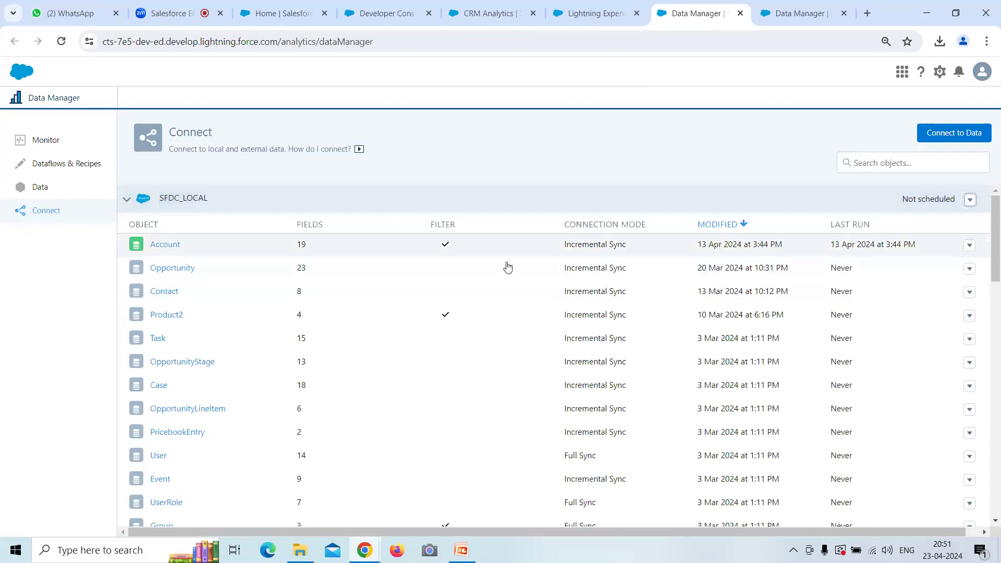
{"action": "left_click", "coordinate": [128, 201]}
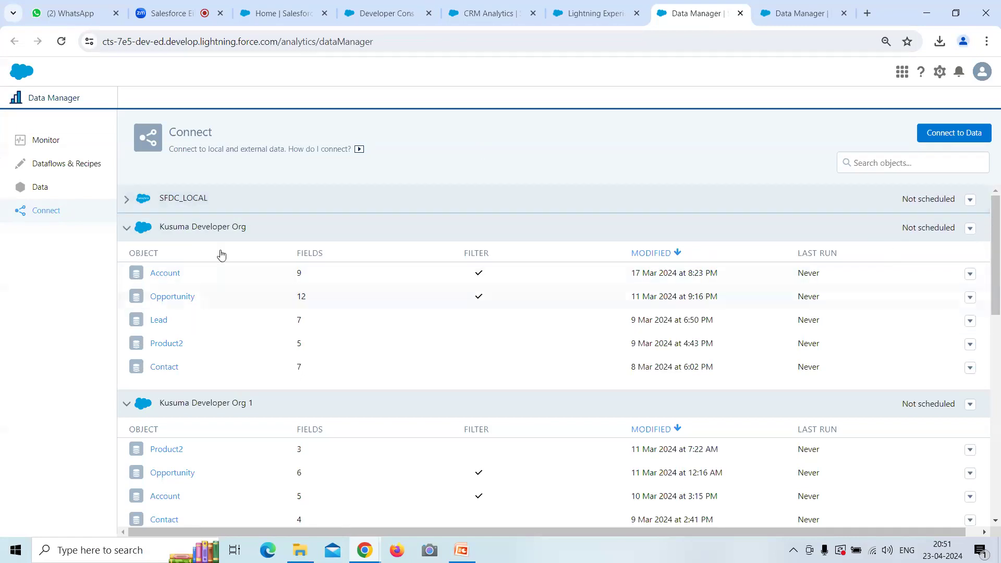
{"action": "left_click", "coordinate": [127, 198]}
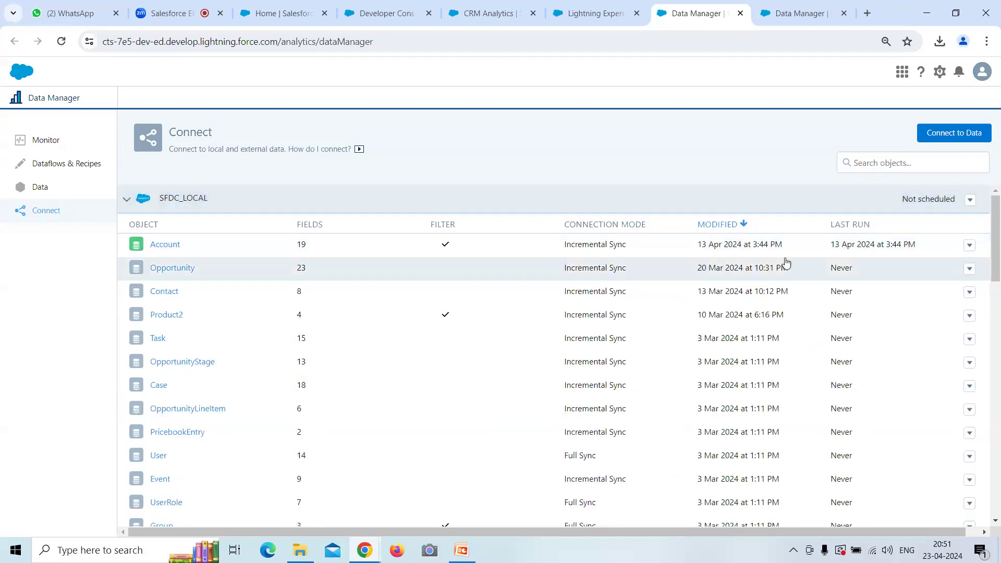
{"action": "left_click", "coordinate": [969, 269]}
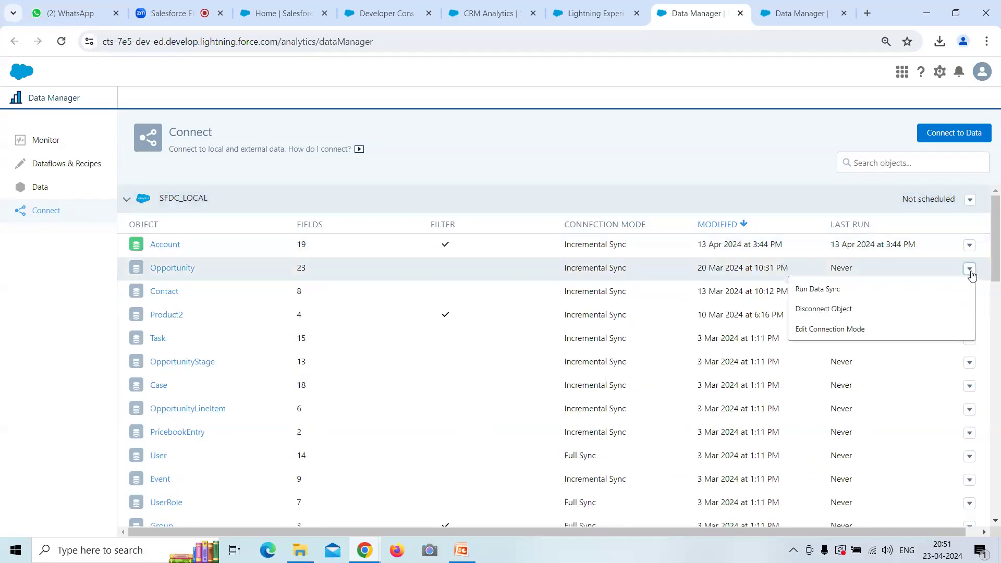
{"action": "left_click", "coordinate": [840, 291]}
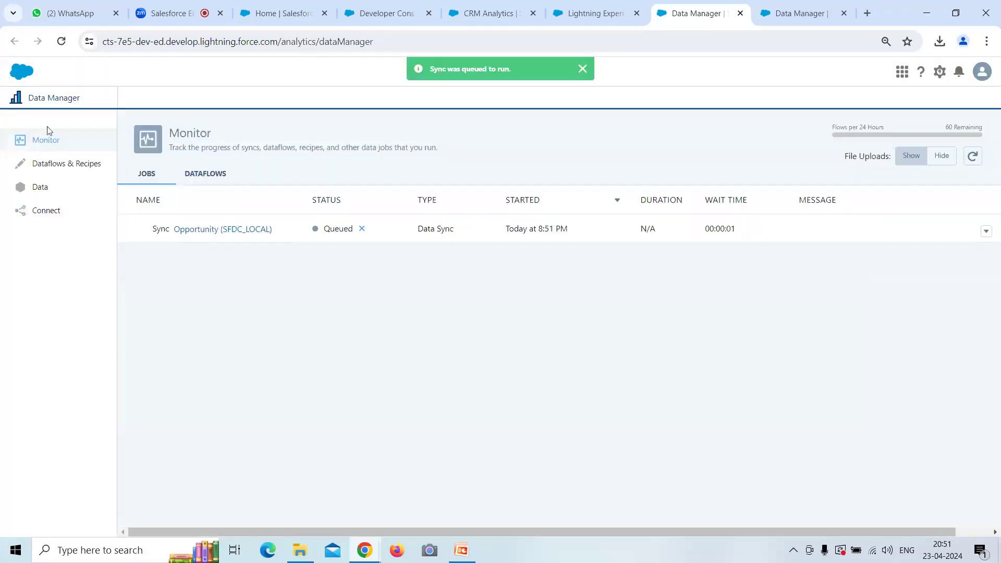
- Refresh the Monitor job list repeatedly to check the progress of the Opportunity (SFDC_LOCAL) data sync
{"action": "left_click", "coordinate": [973, 160]}
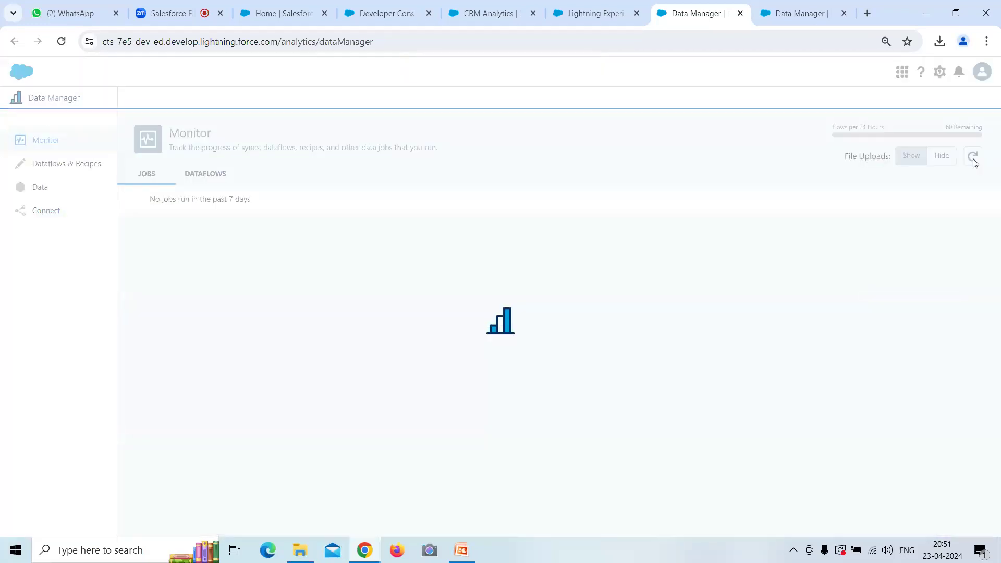
{"action": "left_click", "coordinate": [972, 158]}
{"action": "left_click", "coordinate": [972, 158]}
{"action": "left_click", "coordinate": [974, 162]}
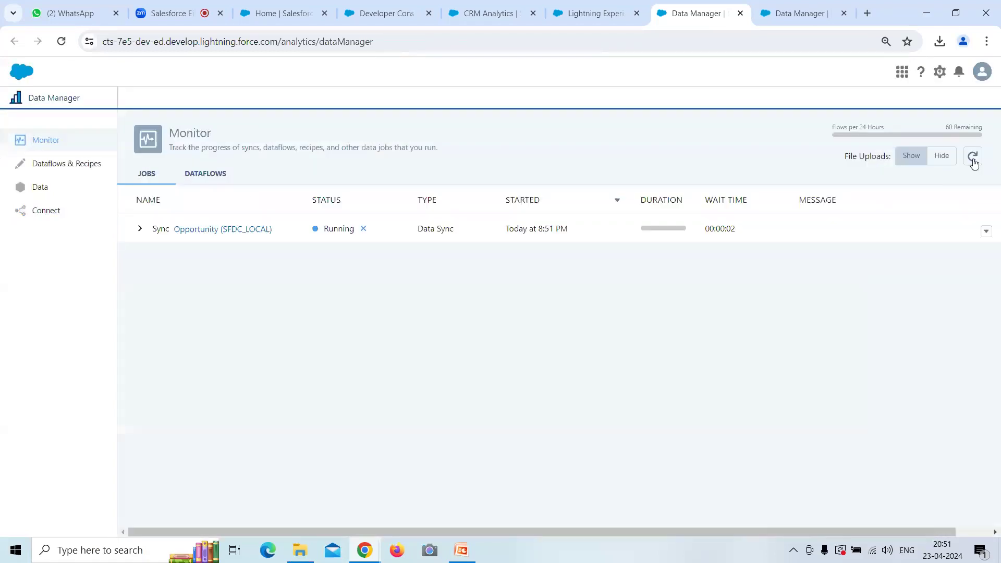
{"action": "left_click", "coordinate": [972, 158]}
{"action": "left_click", "coordinate": [973, 158]}
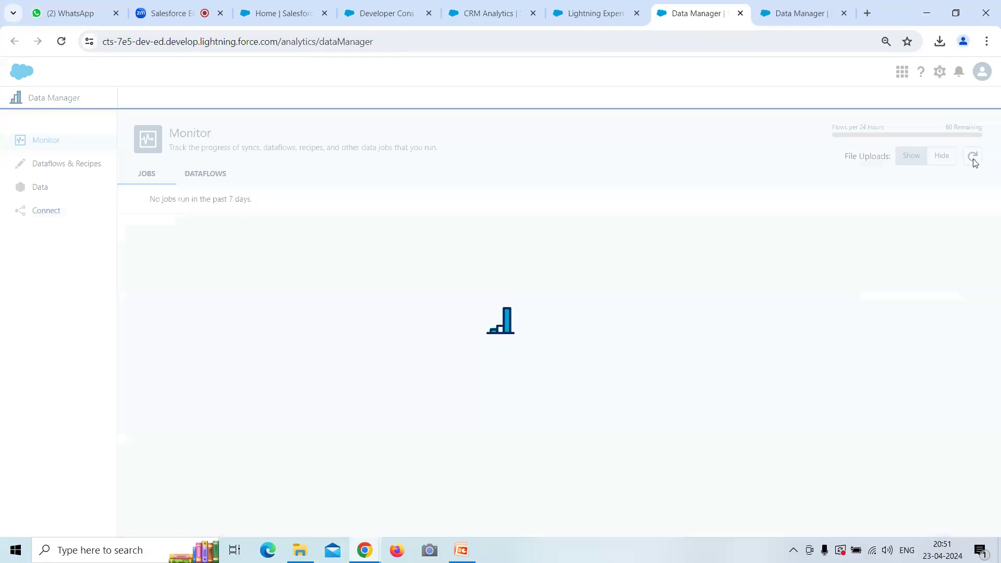
{"action": "left_click", "coordinate": [973, 159]}
{"action": "left_click", "coordinate": [973, 157]}
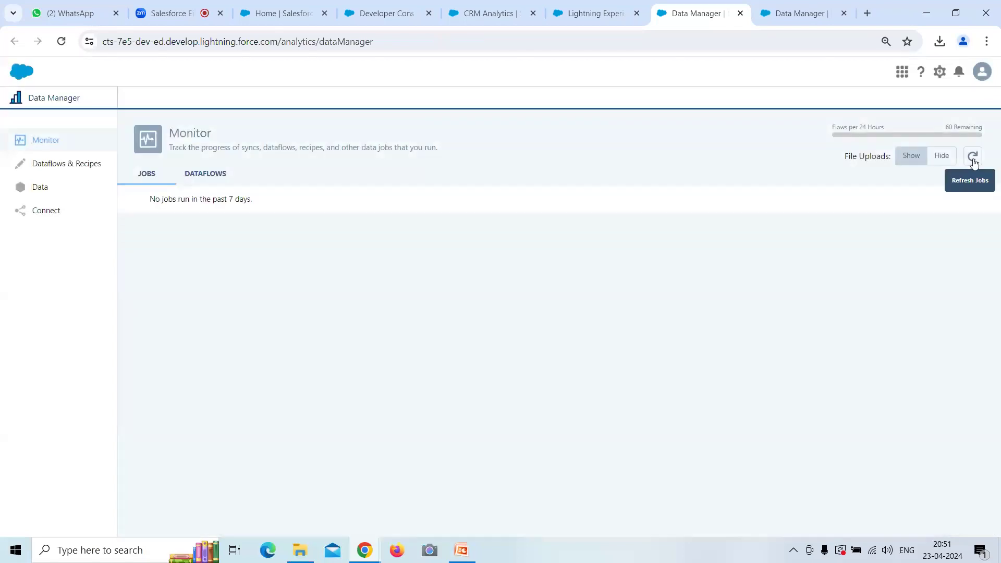
{"action": "left_click", "coordinate": [973, 160]}
{"action": "left_click", "coordinate": [973, 160]}
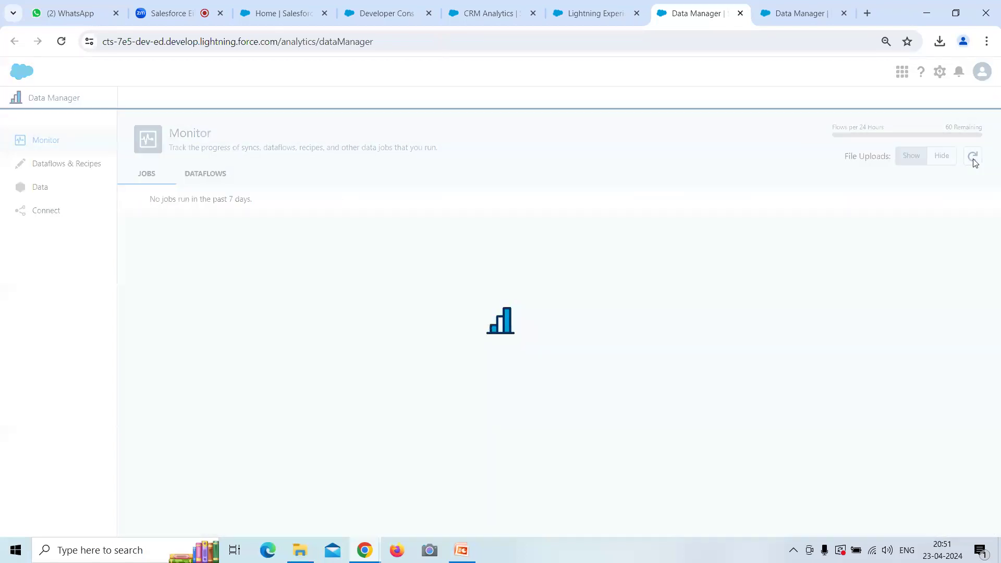
{"action": "left_click", "coordinate": [974, 159]}
{"action": "left_click", "coordinate": [973, 160]}
{"action": "left_click", "coordinate": [973, 160]}
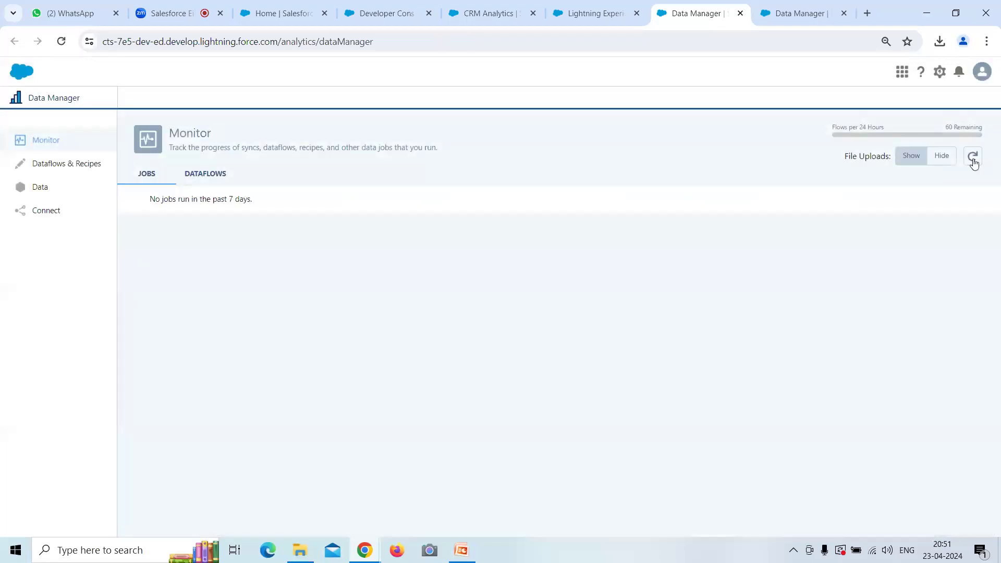
{"action": "left_click", "coordinate": [973, 160]}
{"action": "left_click", "coordinate": [973, 160]}
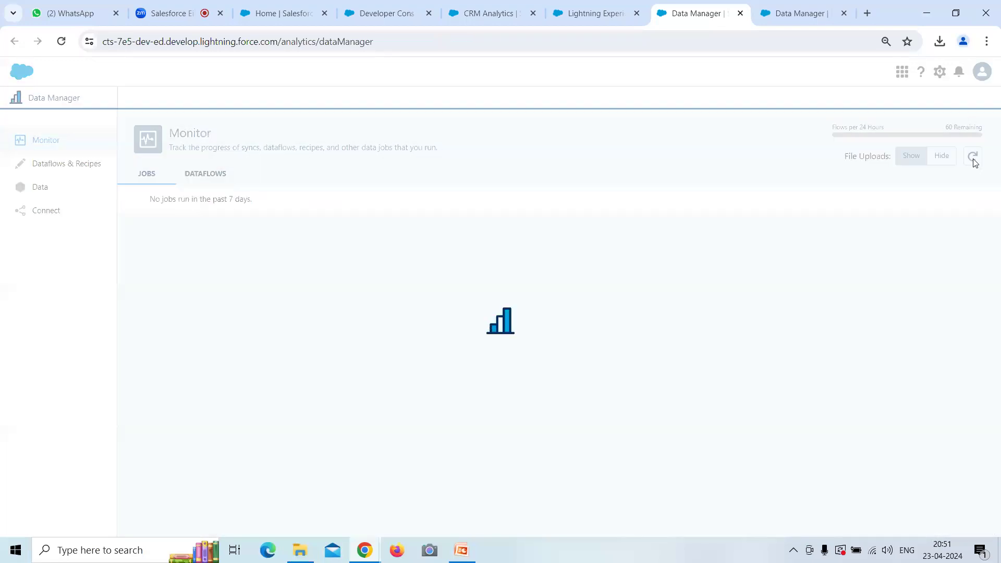
{"action": "left_click", "coordinate": [973, 160]}
{"action": "left_click", "coordinate": [973, 160]}
- Create a new recipe, search its input data for "Opportunity" and select the SFDC_LOCAL Opportunity object
{"action": "left_click", "coordinate": [50, 167]}
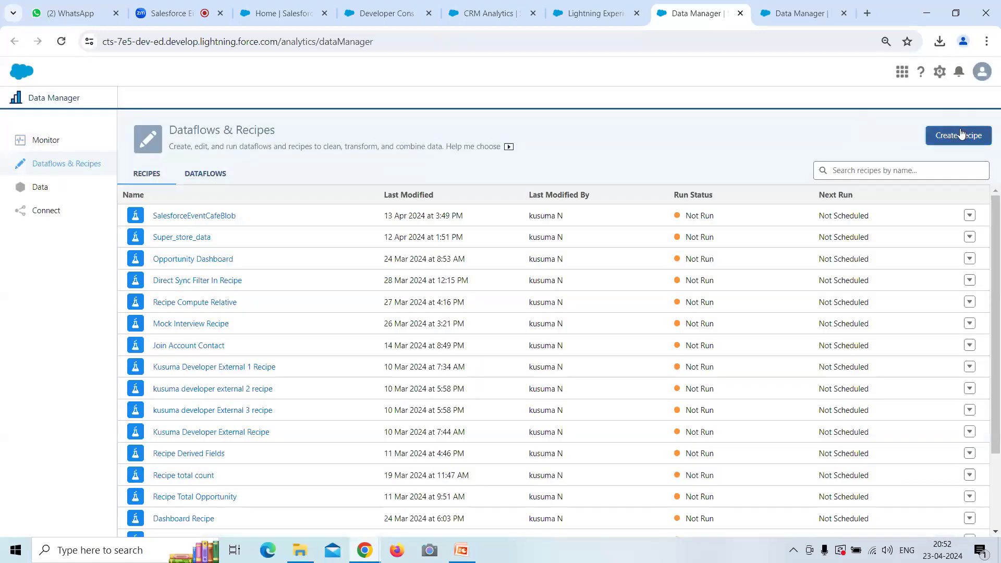
{"action": "left_click", "coordinate": [958, 136]}
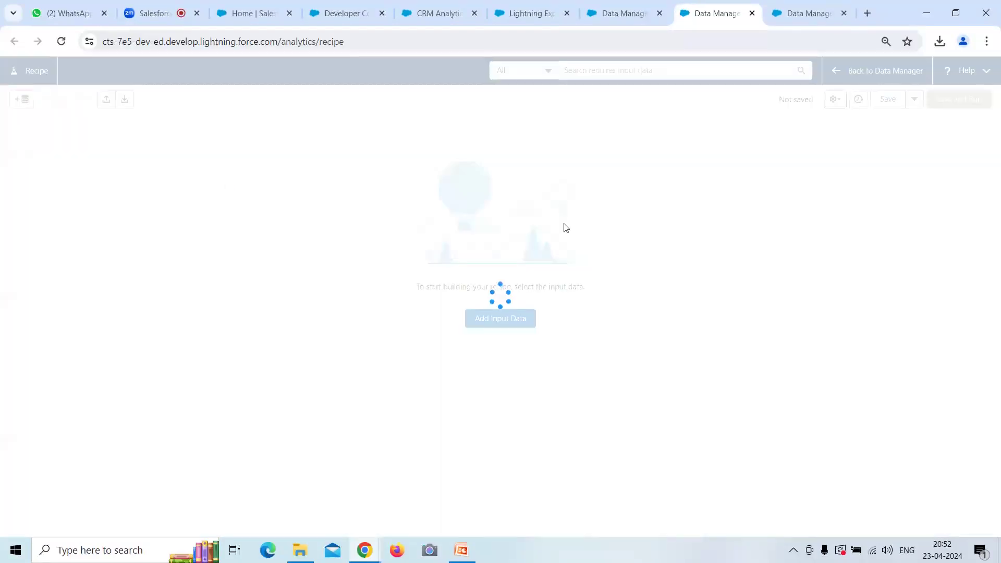
{"action": "left_click", "coordinate": [510, 317]}
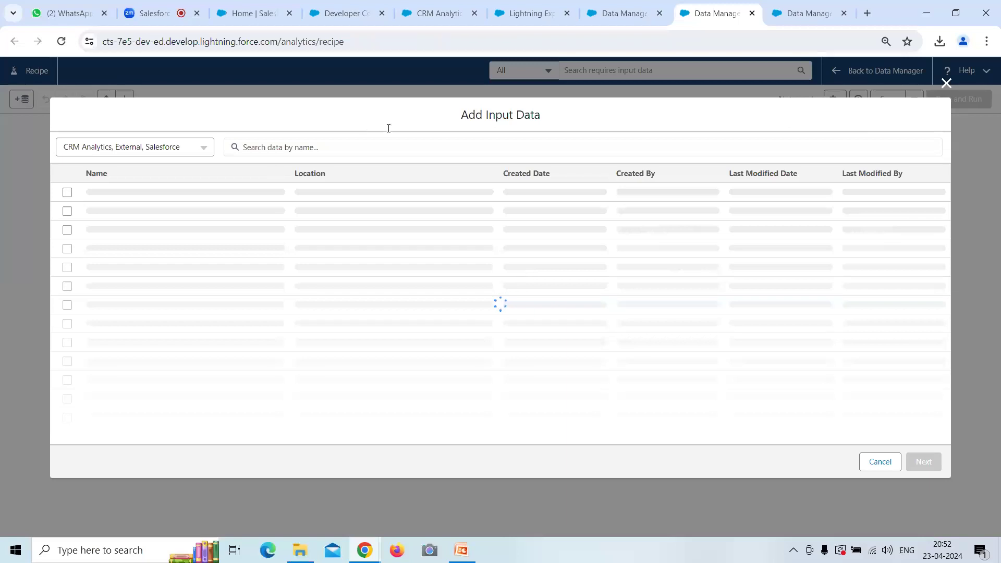
{"action": "left_click", "coordinate": [392, 147]}
{"action": "type", "text": "Opportunity"}
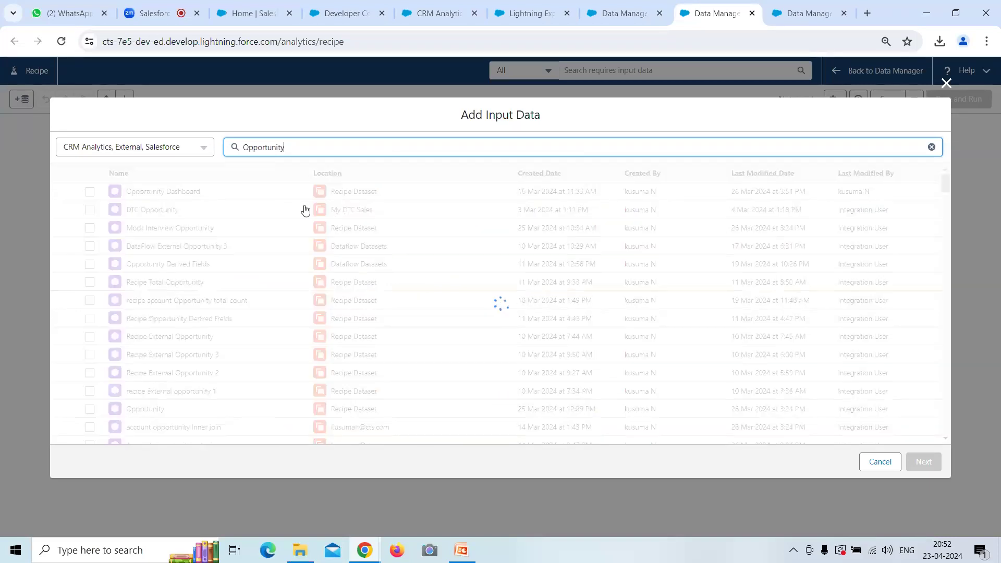
{"action": "scroll", "coordinate": [391, 248], "scroll_direction": "down", "scroll_amount": 10}
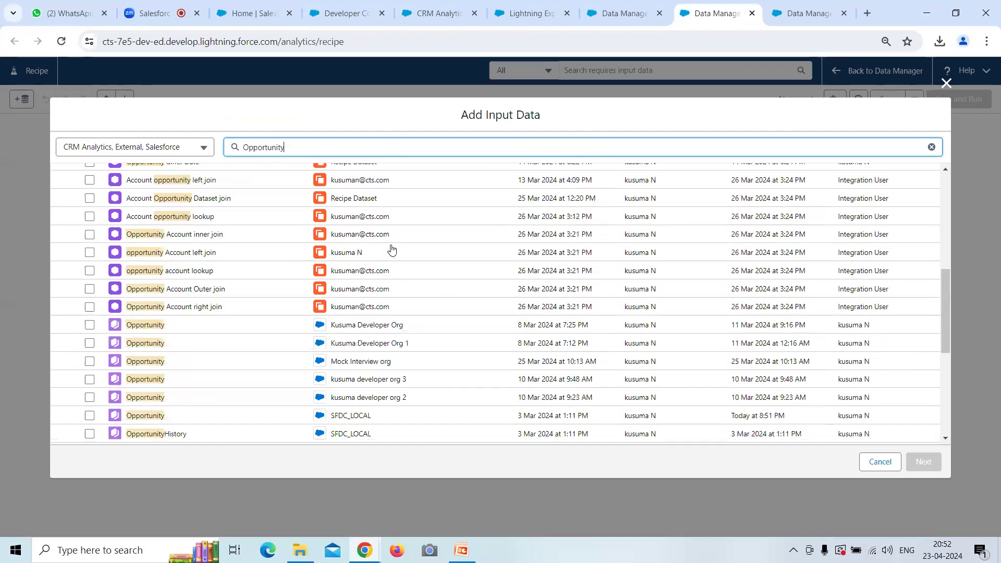
{"action": "scroll", "coordinate": [392, 250], "scroll_direction": "down", "scroll_amount": 1}
{"action": "left_click", "coordinate": [88, 281]}
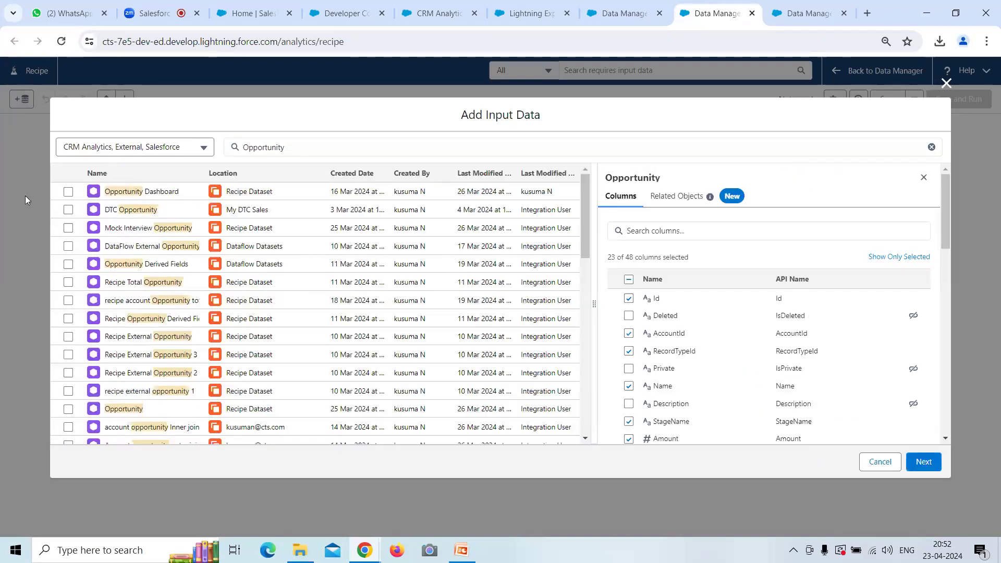
{"action": "scroll", "coordinate": [427, 250], "scroll_direction": "down", "scroll_amount": 5}
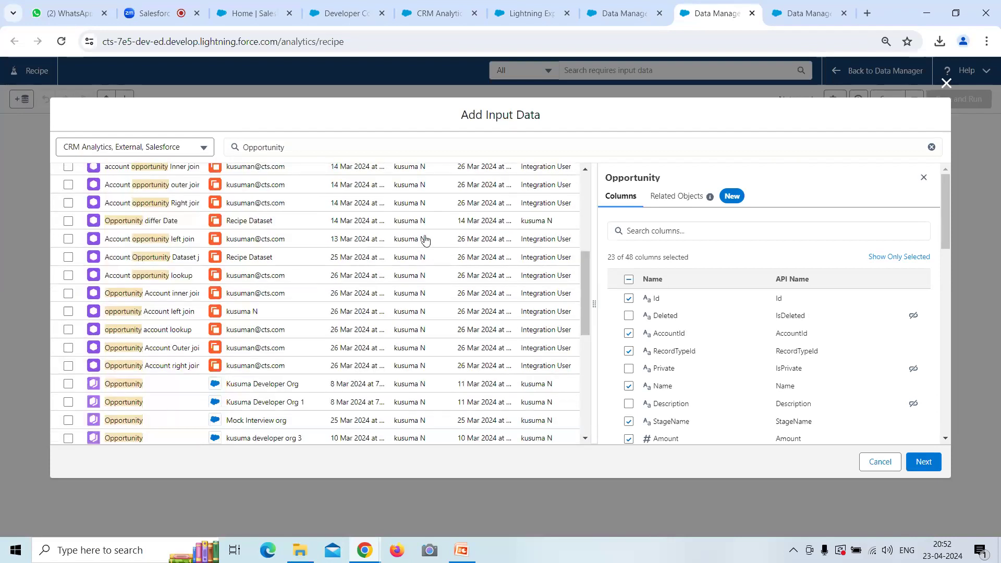
- Limit the Opportunity input to the Id, Name, StageName, Amount, Type and CloseDate columns and add it to the recipe
{"action": "left_click", "coordinate": [629, 280]}
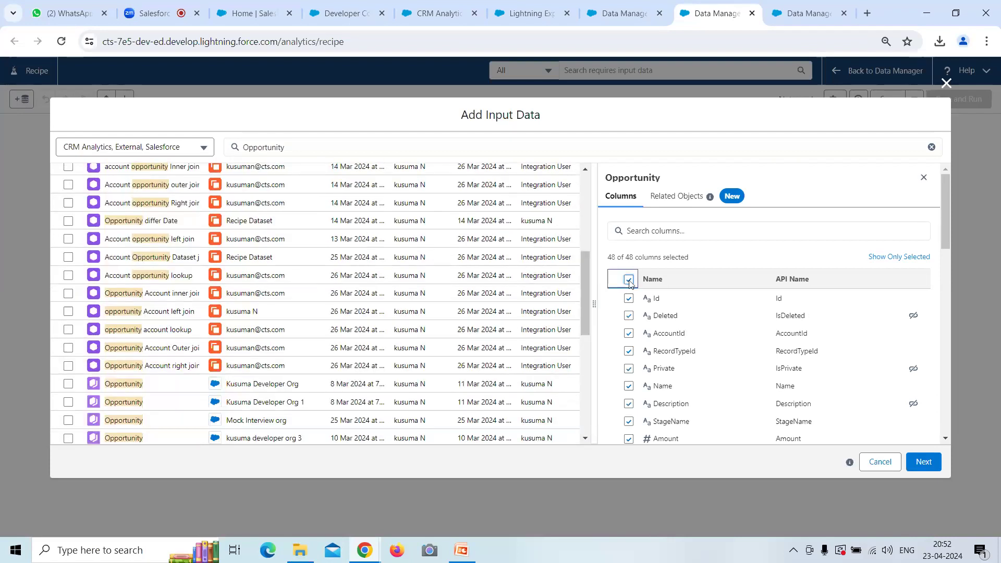
{"action": "left_click", "coordinate": [629, 298]}
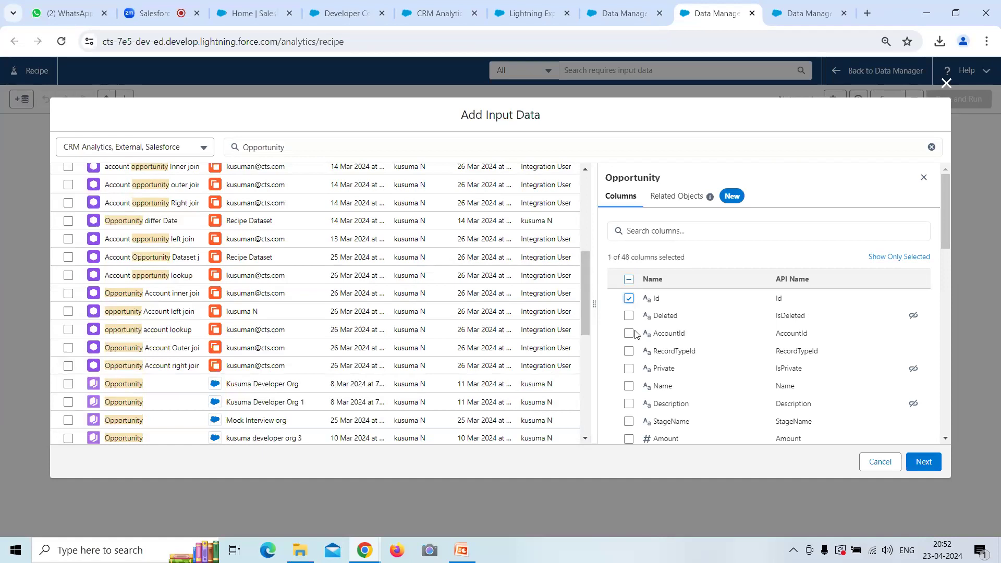
{"action": "left_click", "coordinate": [628, 385]}
{"action": "scroll", "coordinate": [628, 365], "scroll_direction": "down", "scroll_amount": 1}
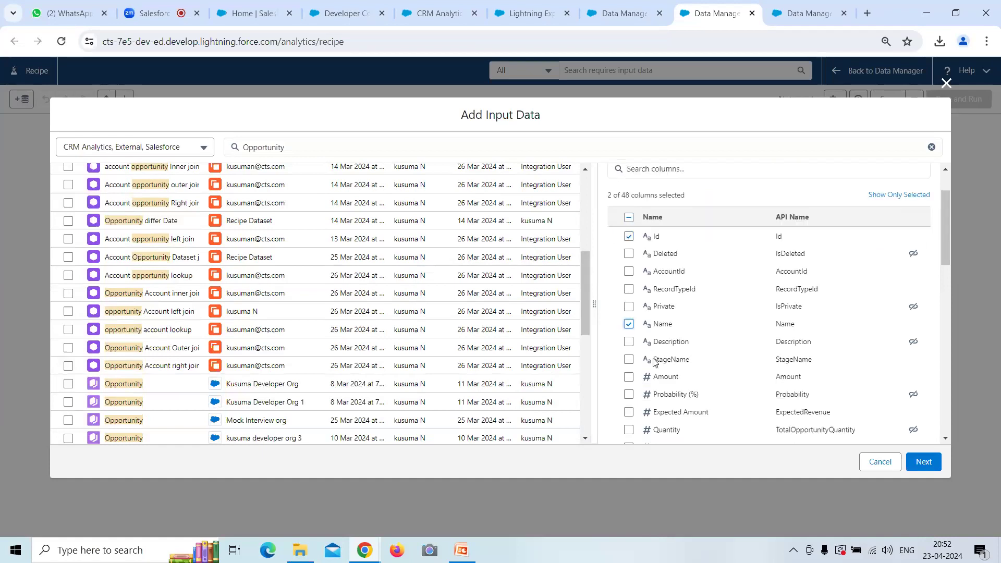
{"action": "left_click", "coordinate": [628, 356]}
{"action": "left_click", "coordinate": [628, 374]}
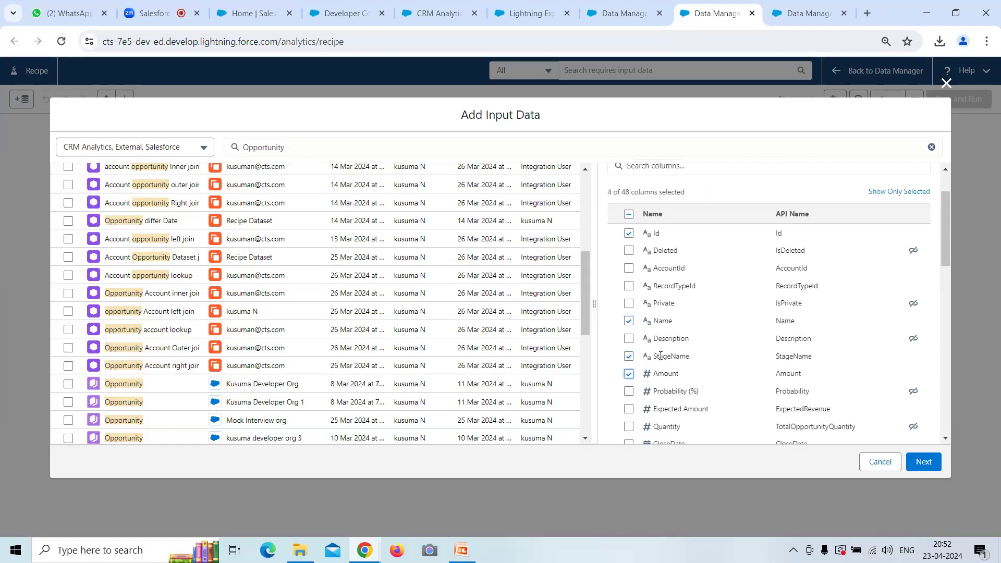
{"action": "scroll", "coordinate": [655, 369], "scroll_direction": "down", "scroll_amount": 1}
{"action": "scroll", "coordinate": [658, 355], "scroll_direction": "down", "scroll_amount": 1}
{"action": "left_click", "coordinate": [628, 331]}
{"action": "left_click", "coordinate": [628, 314]}
{"action": "scroll", "coordinate": [662, 328], "scroll_direction": "down", "scroll_amount": 4}
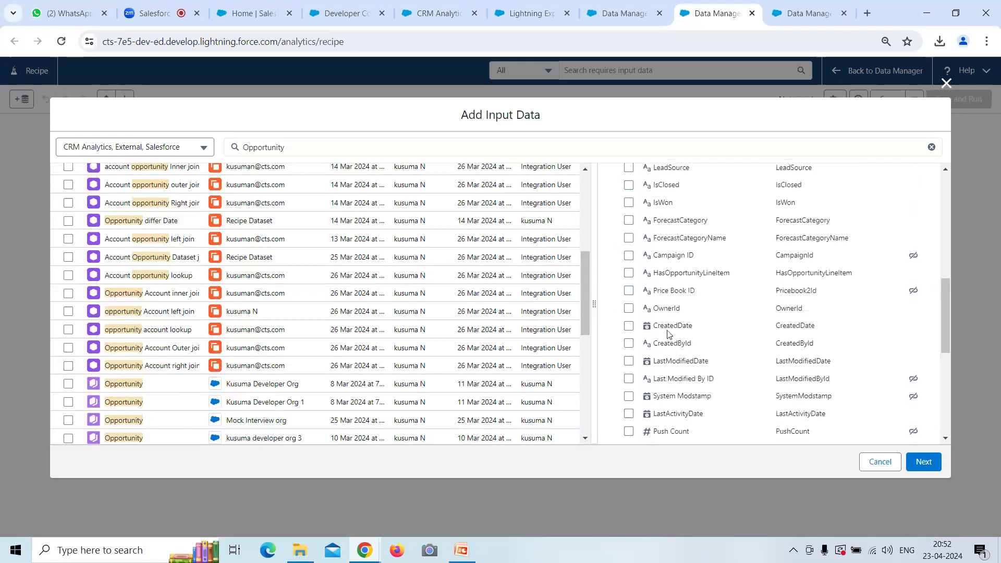
{"action": "scroll", "coordinate": [668, 334], "scroll_direction": "down", "scroll_amount": 4}
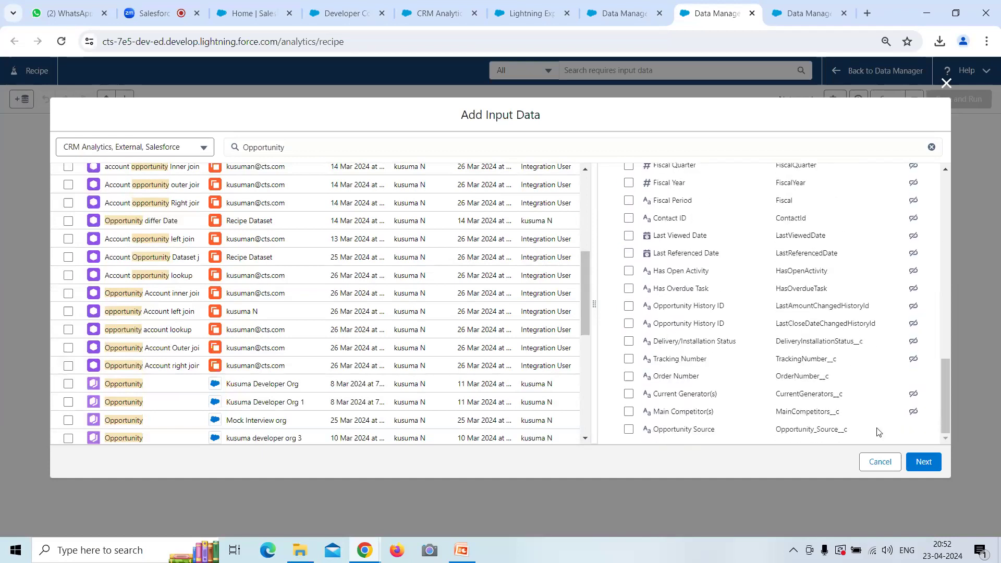
{"action": "left_click", "coordinate": [924, 462]}
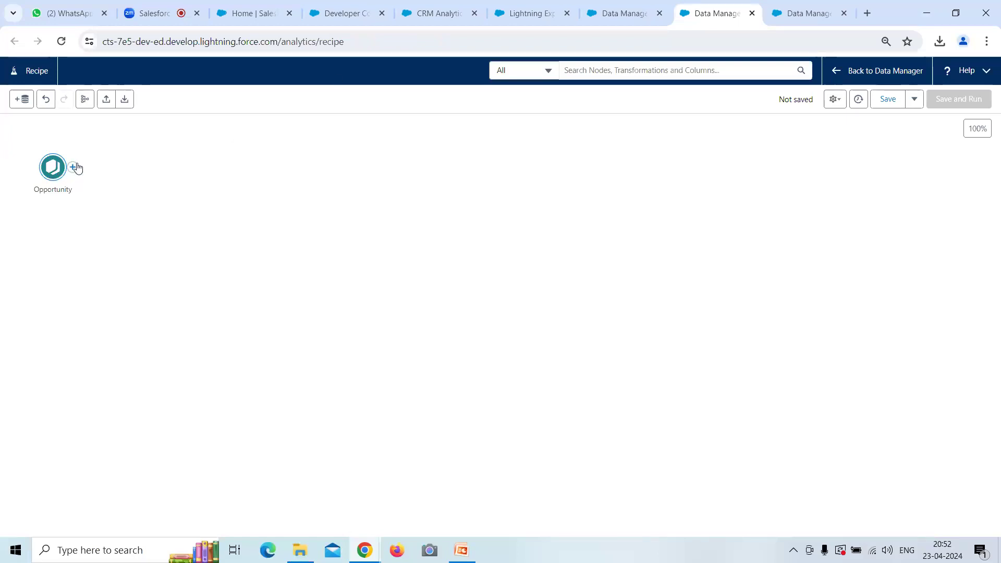
- Add an output node after the Opportunity input and rename it "Opportunity Dataset"
{"action": "left_click", "coordinate": [74, 167]}
{"action": "left_click", "coordinate": [52, 346]}
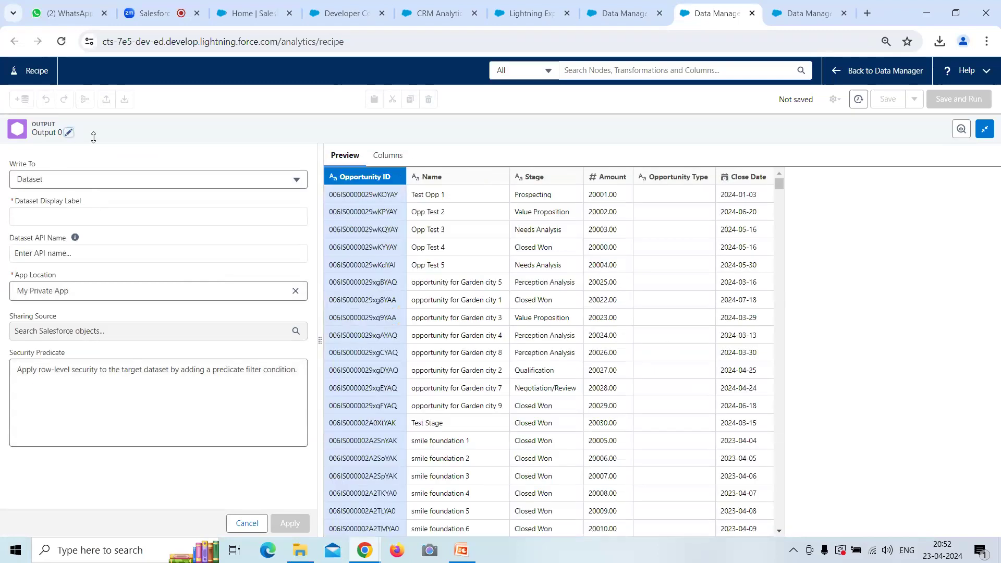
{"action": "left_click", "coordinate": [68, 134]}
{"action": "left_click_drag", "start_coordinate": [123, 172], "coordinate": [43, 172]}
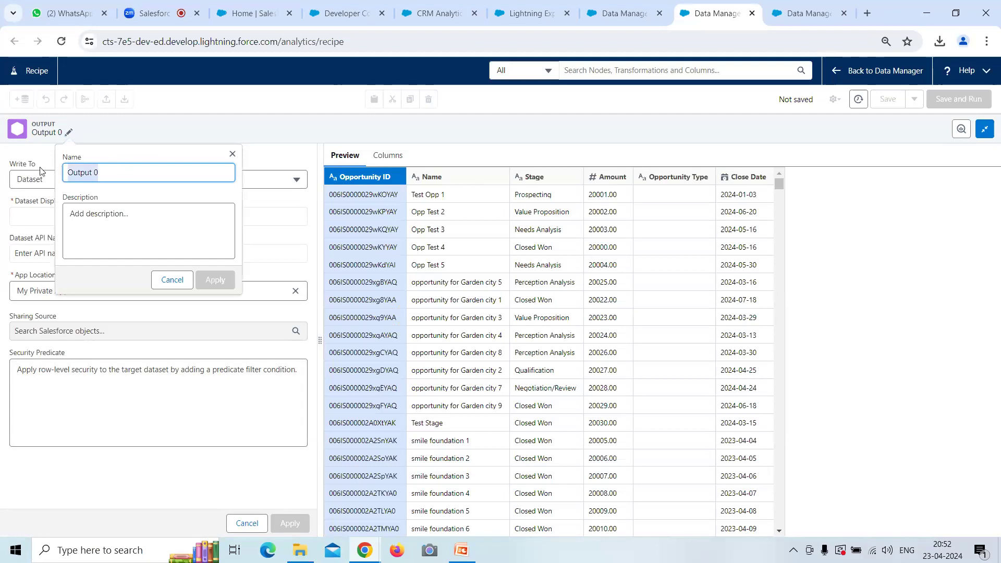
{"action": "type", "text": "SV T"}
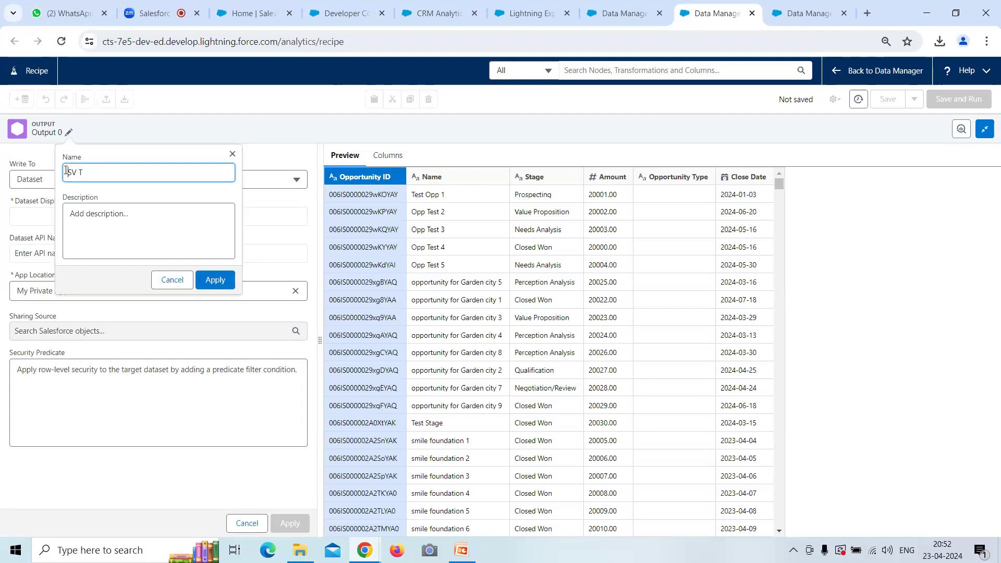
{"action": "key", "text": "BackSpace"}
{"action": "key", "text": "BackSpace"}
{"action": "type", "text": "Opp"}
{"action": "left_click", "coordinate": [216, 280]}
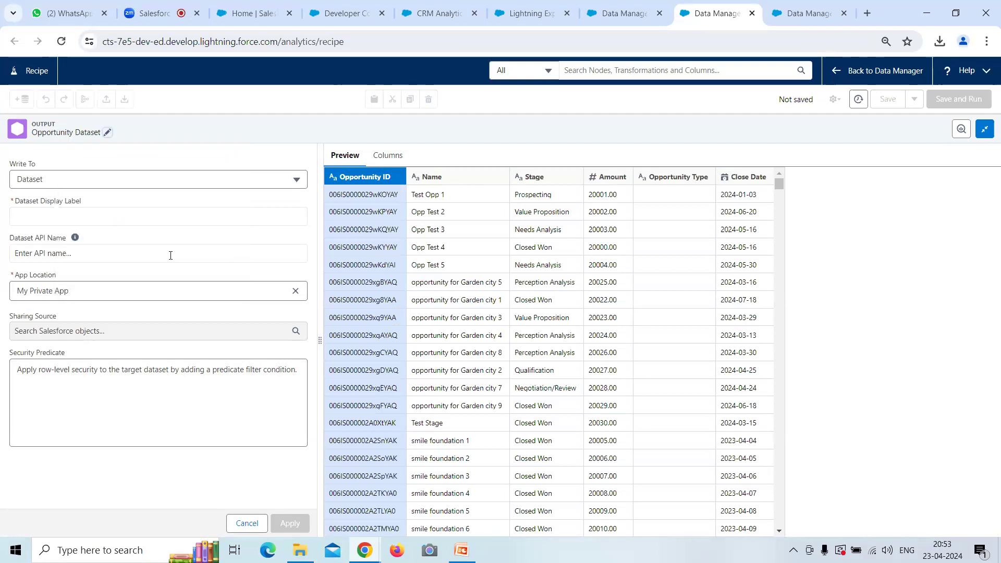
- Set the output's dataset display label to "SV Tech Demo Opp"
{"action": "left_click", "coordinate": [51, 219]}
{"action": "type", "text": "SV Tech"}
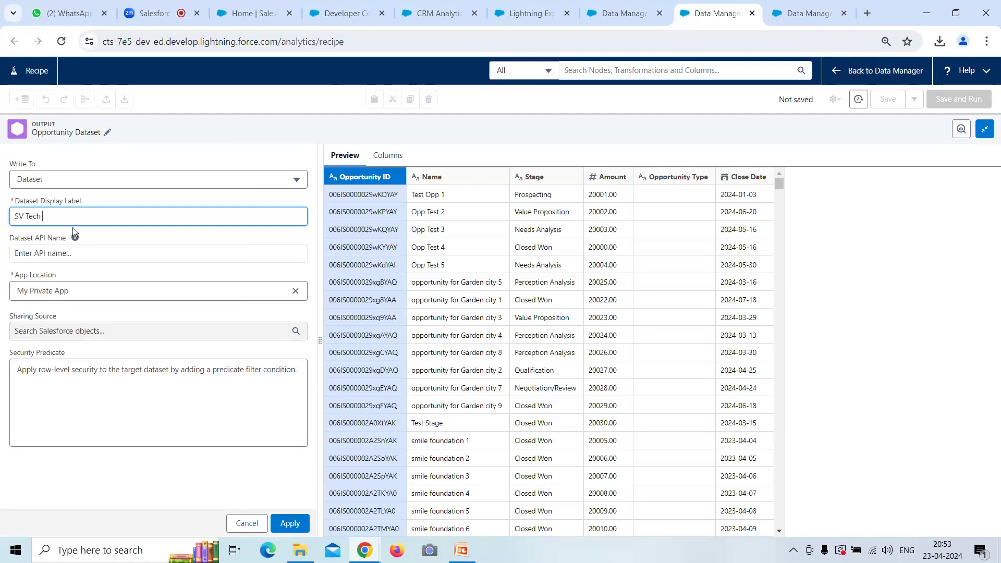
{"action": "type", "text": " Demo Opp"}
- Set the dataset API name to SV_Tech_Demo_Opp by reusing the display label with underscores, and apply the output settings
{"action": "left_click_drag", "start_coordinate": [89, 219], "coordinate": [10, 220]}
{"action": "key", "text": "ctrl+c"}
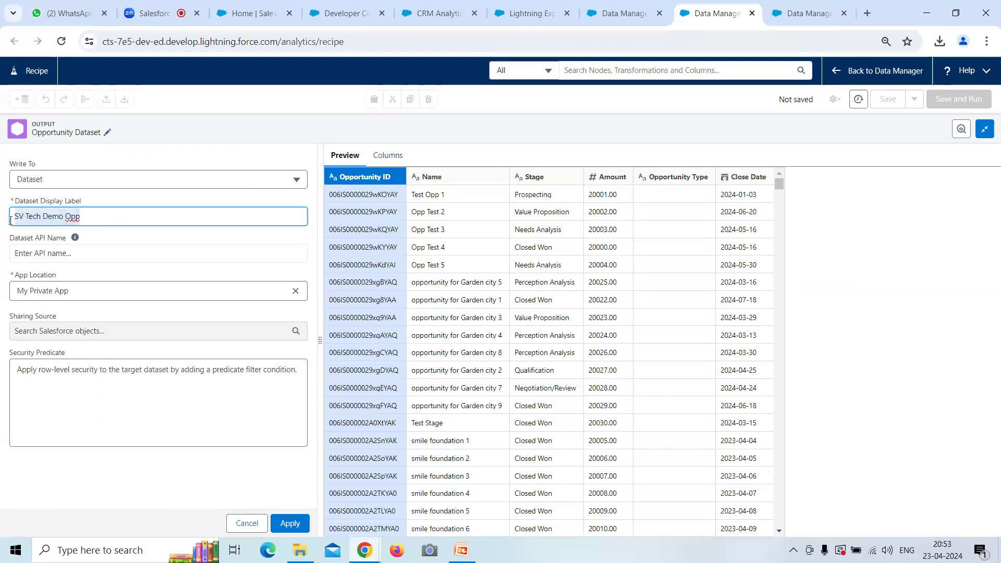
{"action": "left_click", "coordinate": [39, 253]}
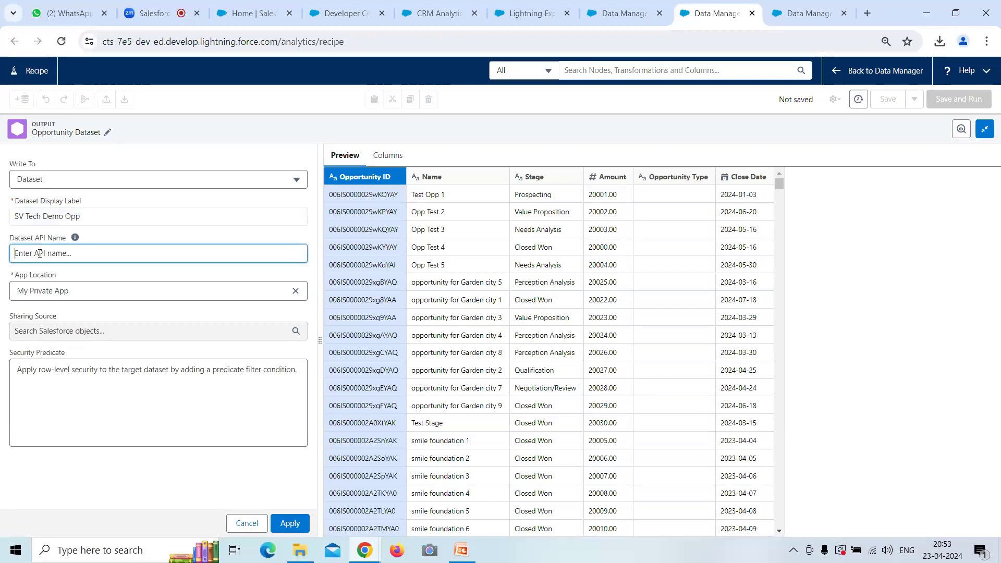
{"action": "key", "text": "ctrl+v"}
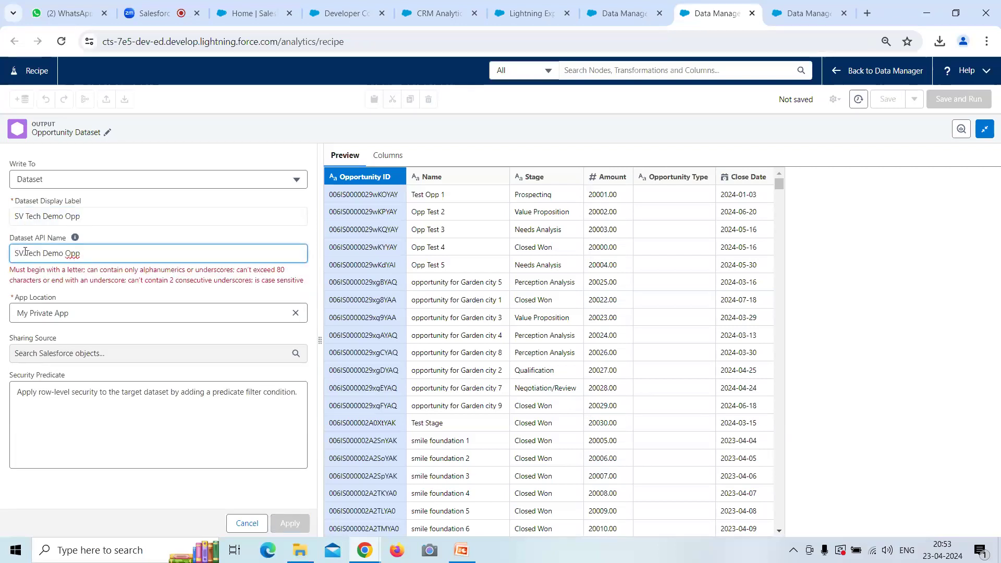
{"action": "key", "text": "BackSpace"}
{"action": "key", "text": "BackSpace"}
{"action": "type", "text": "_"}
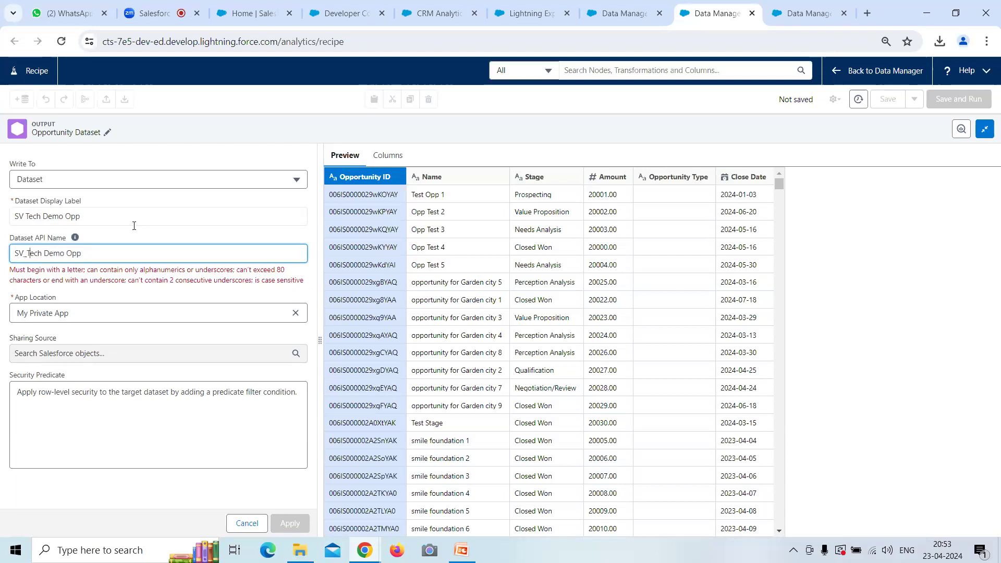
{"action": "key", "text": "BackSpace"}
{"action": "type", "text": "_"}
{"action": "key", "text": "BackSpace"}
{"action": "type", "text": "_"}
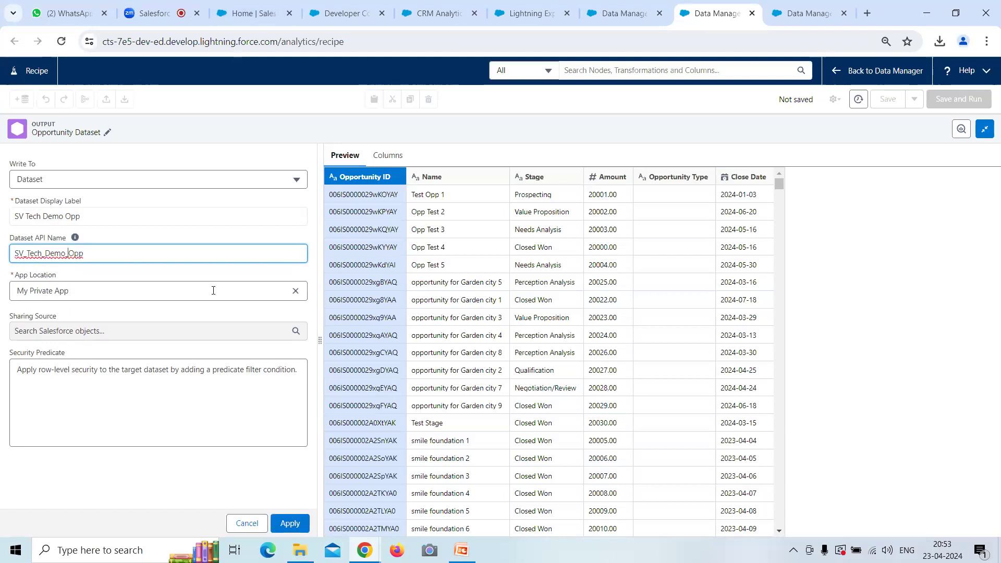
{"action": "left_click", "coordinate": [290, 523]}
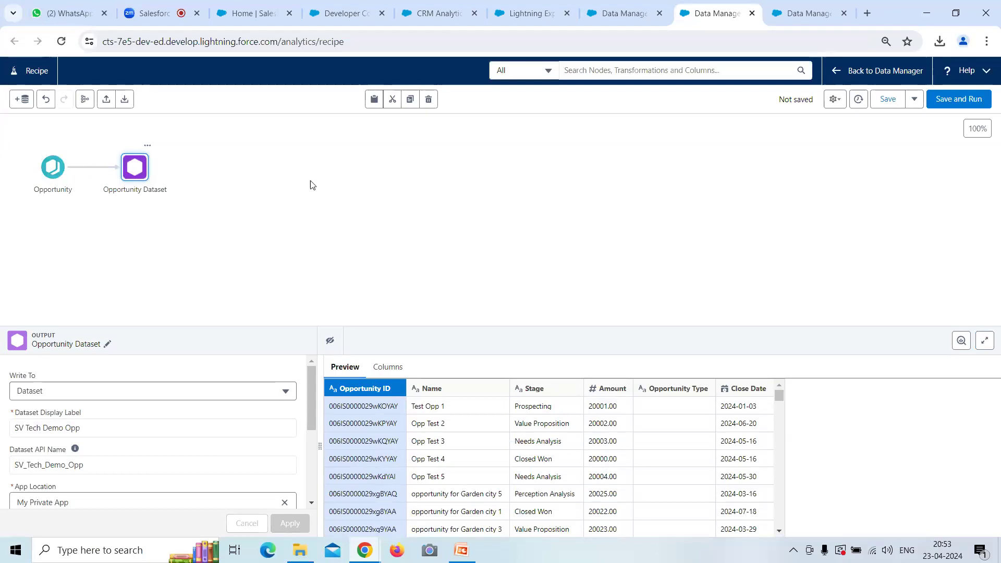
- Start Save and Run for the new recipe
{"action": "left_click", "coordinate": [959, 99]}
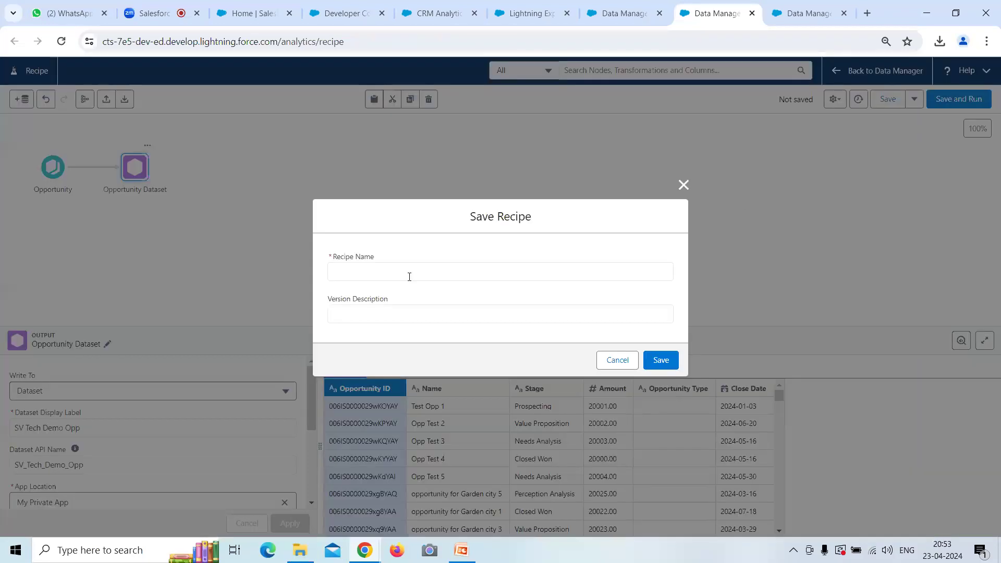
- Name the recipe SV Tech Opportunity and save it to start its run
{"action": "type", "text": "SV T"}
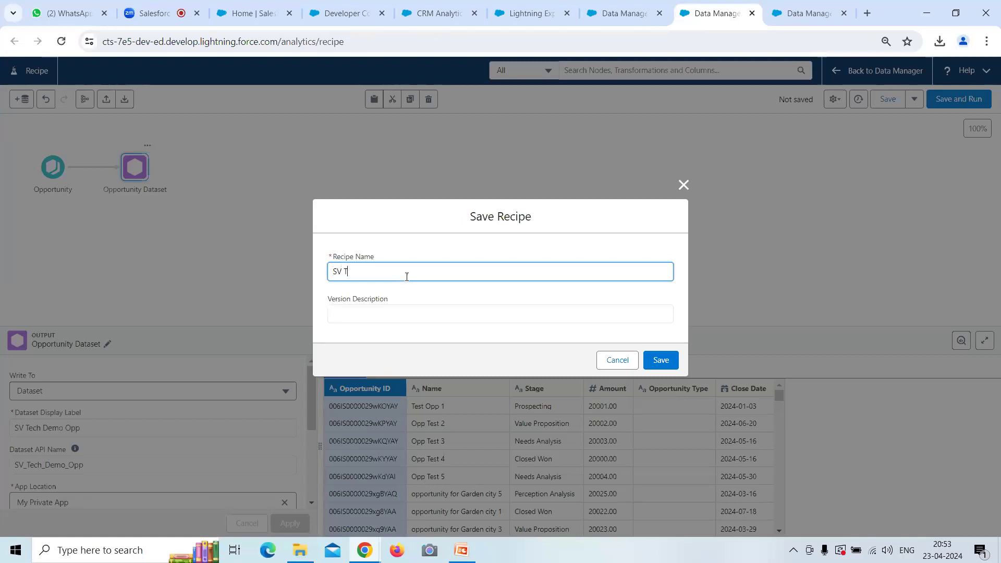
{"action": "type", "text": "ech Opportunity"}
{"action": "left_click", "coordinate": [659, 360]}
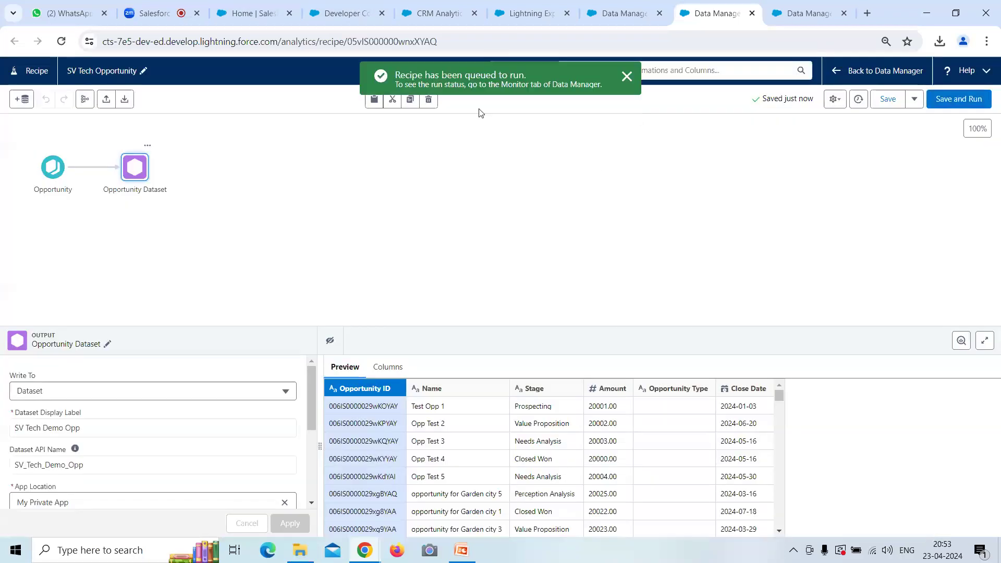
- Open the job monitor in Data Manager and refresh the job list repeatedly to track the SV Tech Opportunity recipe run
{"action": "left_click", "coordinate": [608, 9]}
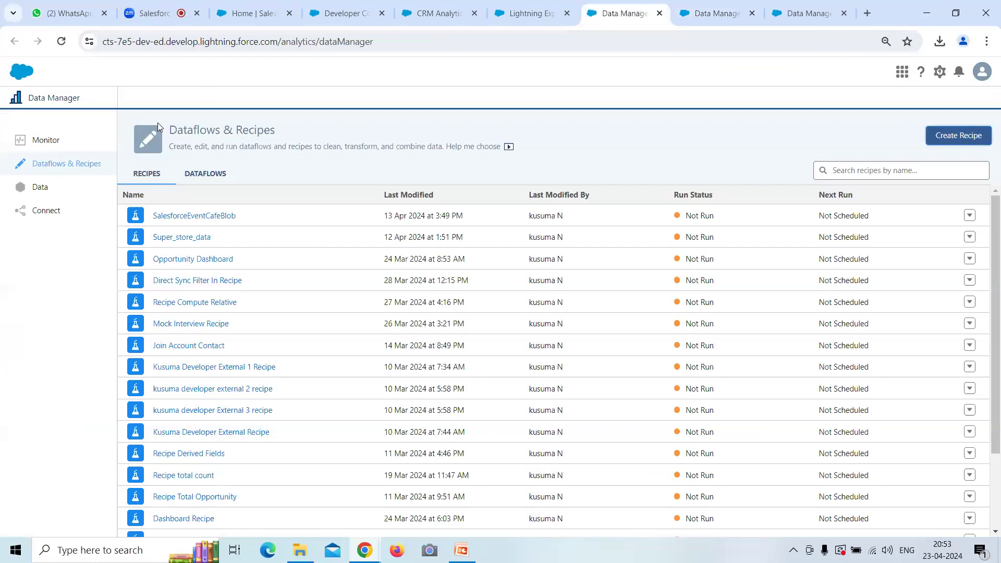
{"action": "left_click", "coordinate": [45, 139]}
{"action": "left_click", "coordinate": [971, 158]}
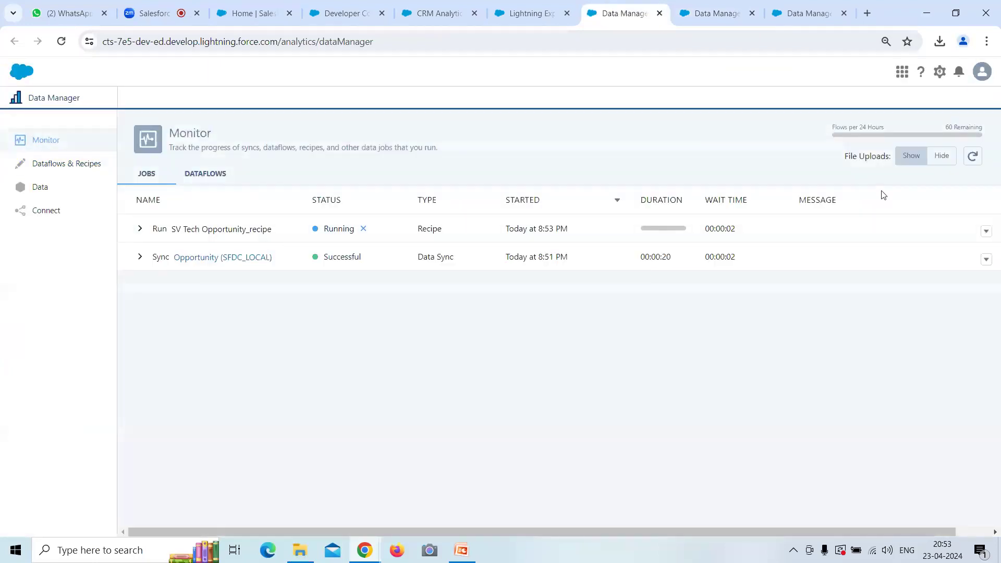
{"action": "left_click", "coordinate": [972, 158]}
{"action": "left_click", "coordinate": [971, 158]}
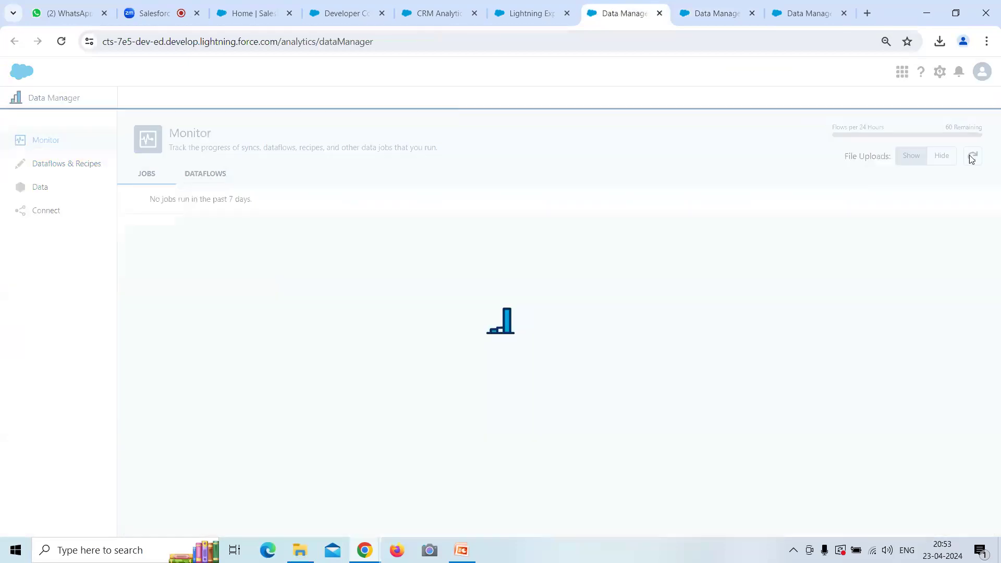
{"action": "left_click", "coordinate": [973, 158]}
{"action": "left_click", "coordinate": [973, 157]}
{"action": "left_click", "coordinate": [972, 158]}
{"action": "left_click", "coordinate": [972, 157]}
{"action": "left_click", "coordinate": [973, 158]}
{"action": "left_click", "coordinate": [973, 157]}
{"action": "left_click", "coordinate": [972, 158]}
{"action": "left_click", "coordinate": [973, 158]}
{"action": "left_click", "coordinate": [973, 157]}
{"action": "left_click", "coordinate": [973, 157]}
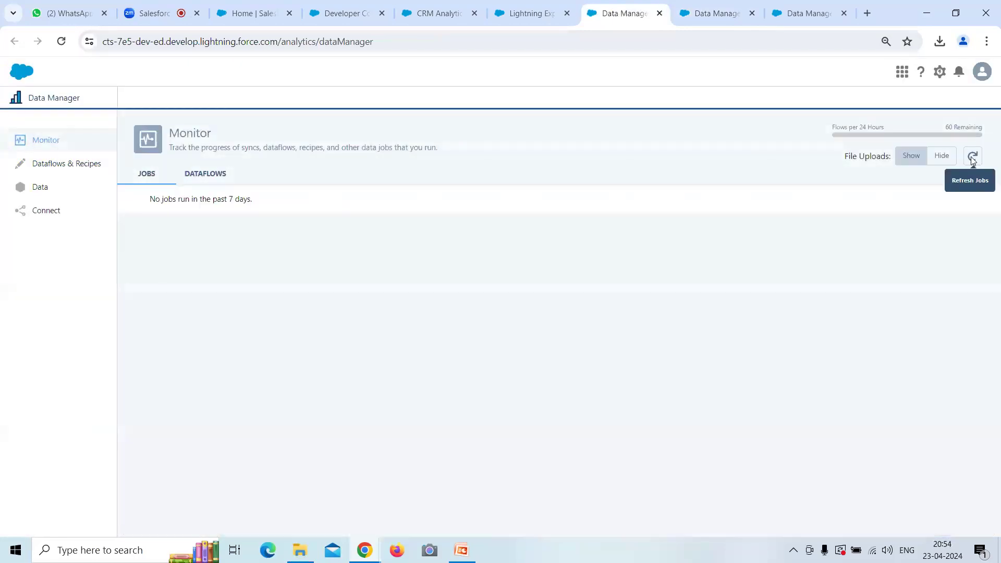
{"action": "left_click", "coordinate": [972, 157]}
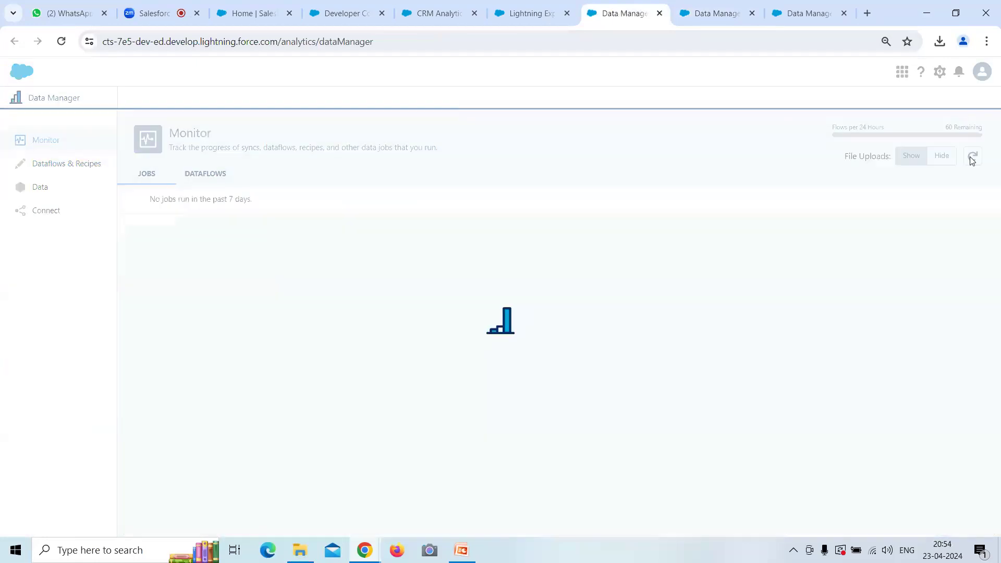
{"action": "left_click", "coordinate": [972, 157]}
{"action": "left_click", "coordinate": [972, 158]}
{"action": "left_click", "coordinate": [973, 157]}
{"action": "left_click", "coordinate": [972, 157]}
{"action": "left_click", "coordinate": [973, 158]}
{"action": "left_click", "coordinate": [972, 158]}
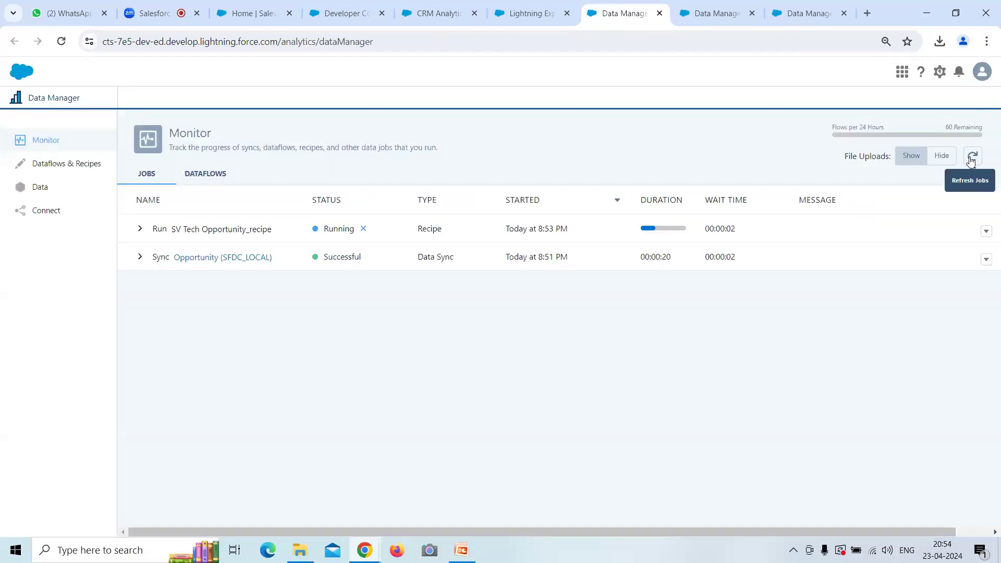
{"action": "left_click", "coordinate": [968, 159]}
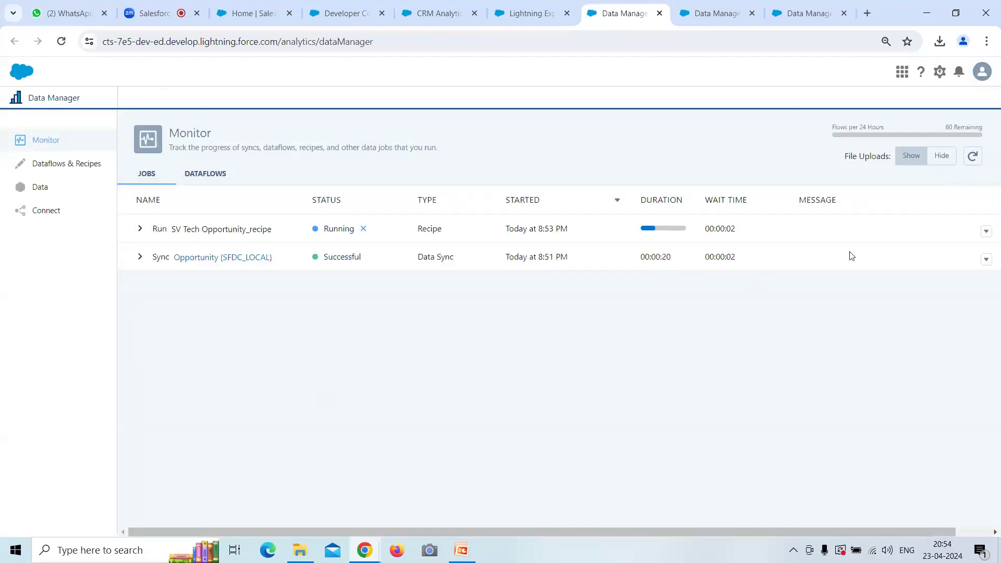
{"action": "left_click", "coordinate": [976, 158]}
{"action": "left_click", "coordinate": [974, 158]}
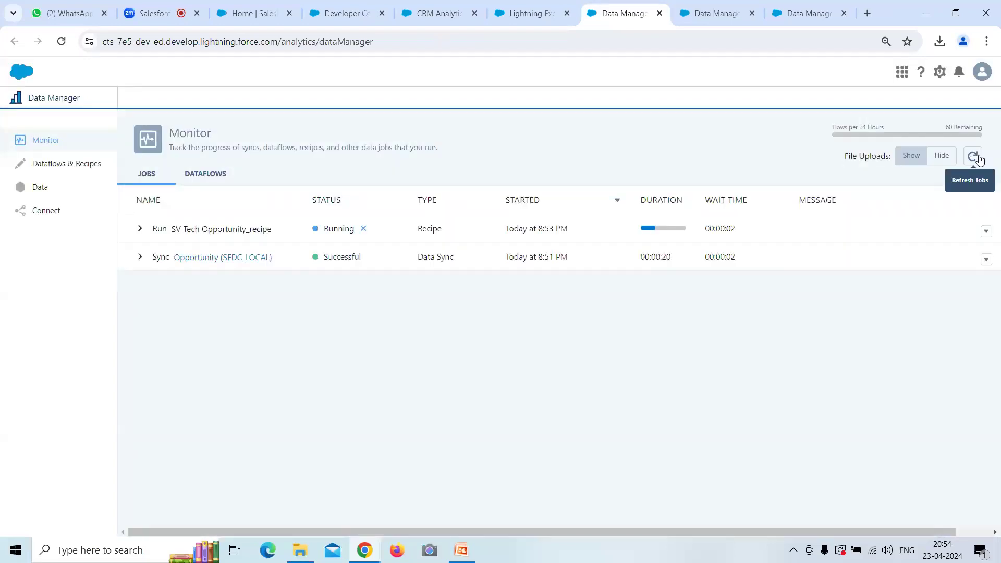
{"action": "left_click", "coordinate": [979, 159]}
- Expand the recipe run's details and keep refreshing the job list until the run ends
{"action": "left_click", "coordinate": [139, 229]}
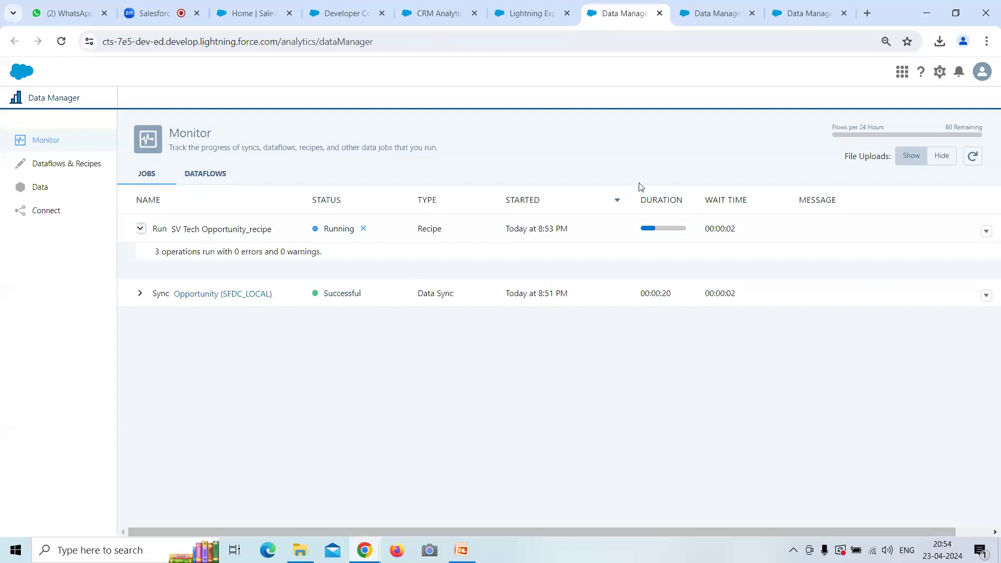
{"action": "left_click", "coordinate": [978, 159]}
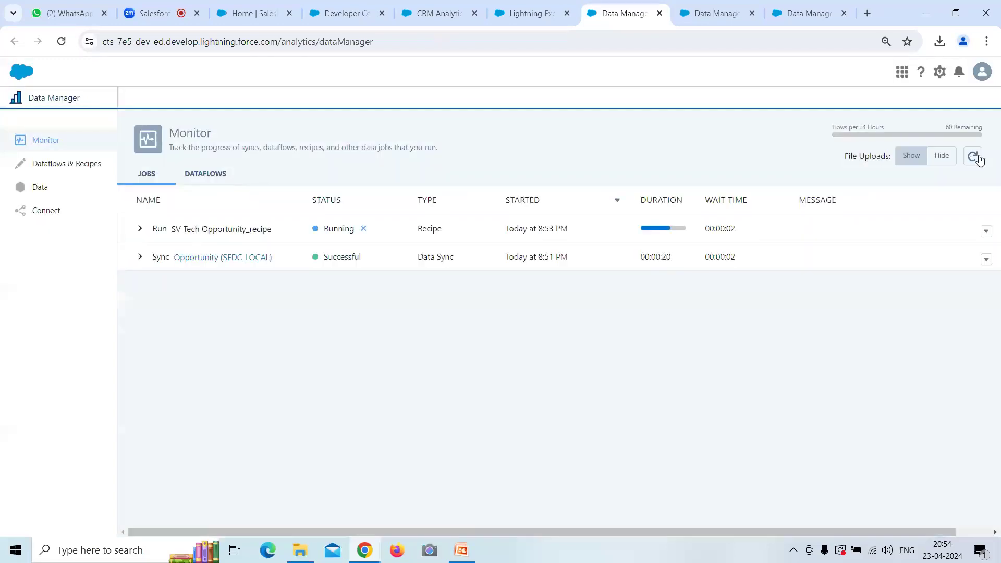
{"action": "left_click", "coordinate": [979, 158]}
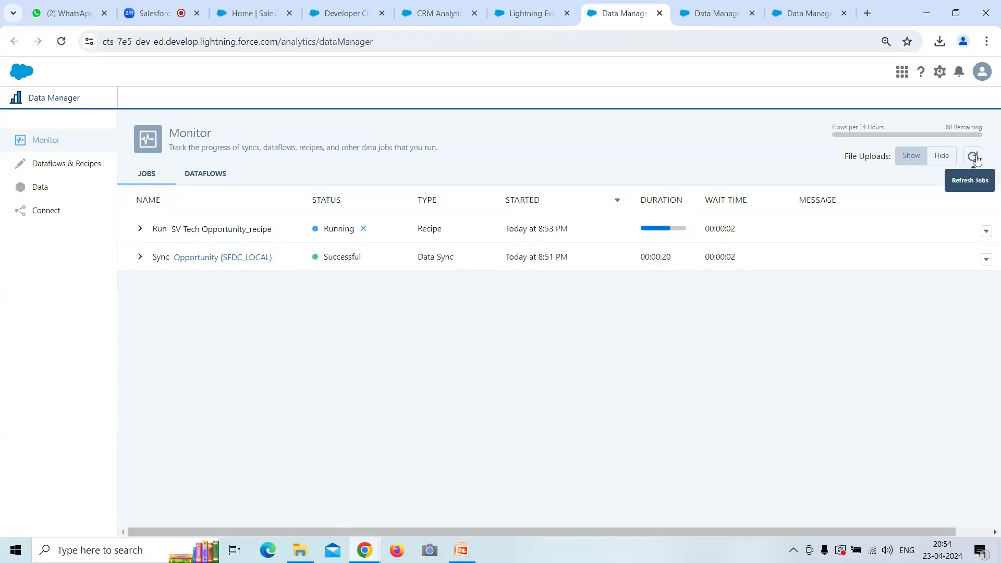
{"action": "left_click", "coordinate": [976, 159]}
{"action": "left_click", "coordinate": [974, 157]}
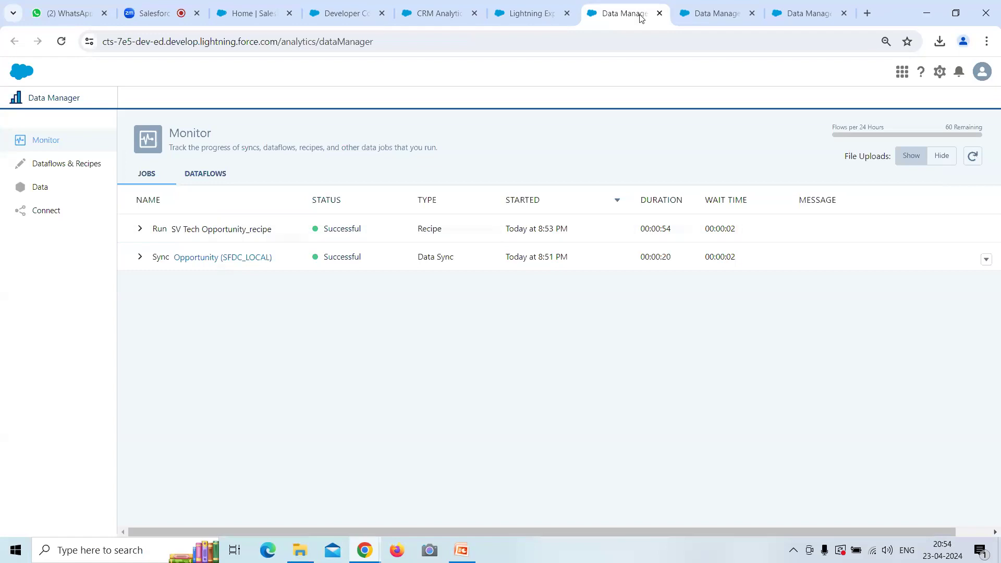
- Return to the SV Tech Opportunity recipe and copy the output node's dataset display label
{"action": "left_click", "coordinate": [712, 16]}
{"action": "scroll", "coordinate": [107, 430], "scroll_direction": "down", "scroll_amount": 3}
{"action": "scroll", "coordinate": [95, 418], "scroll_direction": "up", "scroll_amount": 3}
{"action": "left_click_drag", "start_coordinate": [95, 430], "coordinate": [11, 430]}
{"action": "key", "text": "ctrl+c"}
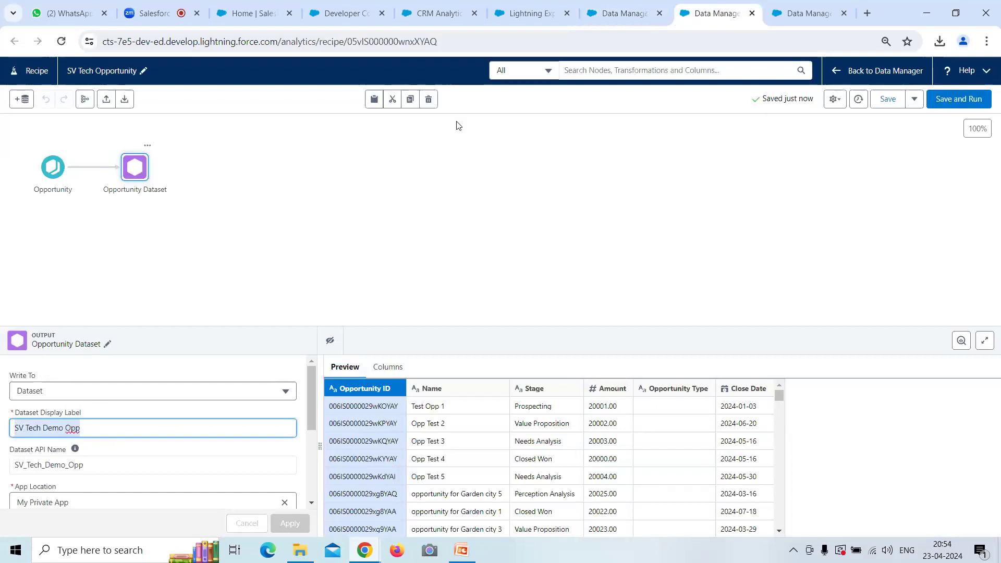
- Switch to Analytics Studio, search for SV Tech Demo Opp and open that dataset in a new lens
{"action": "left_click", "coordinate": [439, 13]}
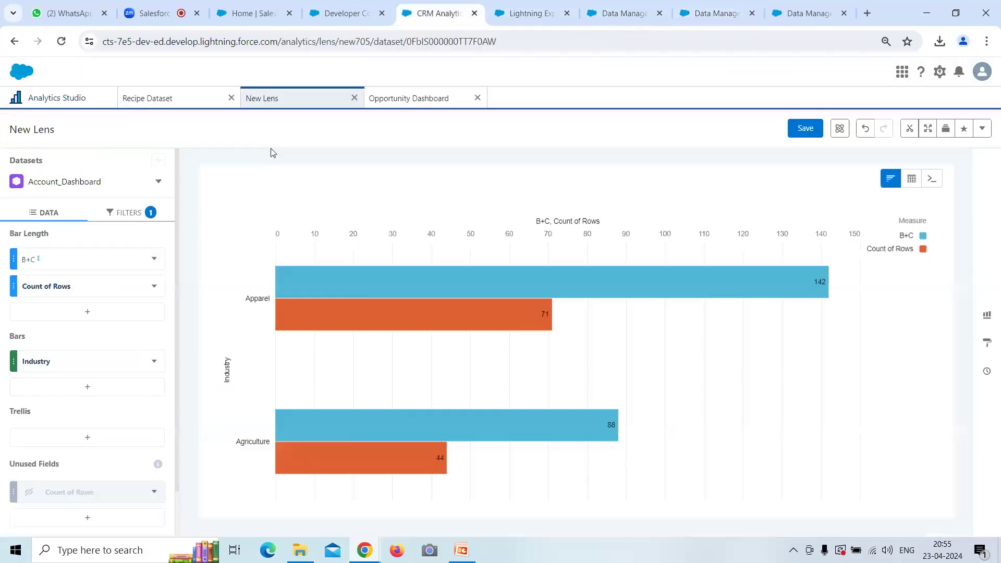
{"action": "left_click", "coordinate": [55, 98]}
{"action": "left_click", "coordinate": [265, 162]}
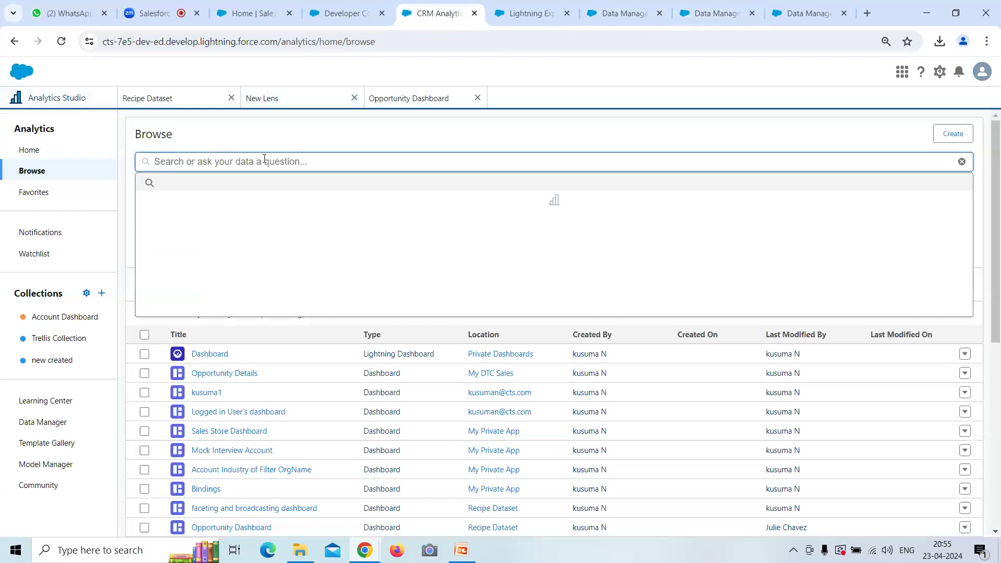
{"action": "key", "text": "ctrl+v"}
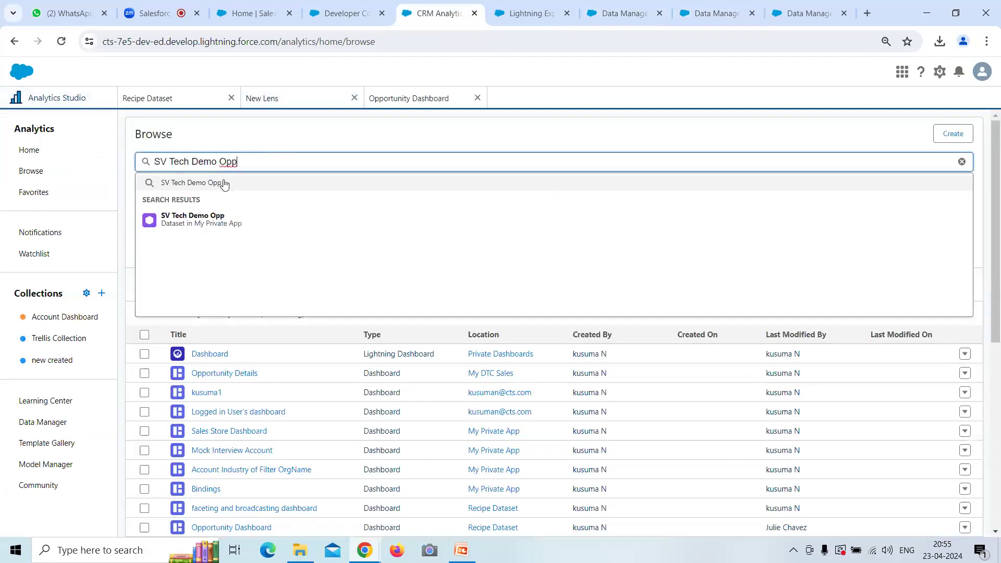
{"action": "left_click", "coordinate": [207, 218]}
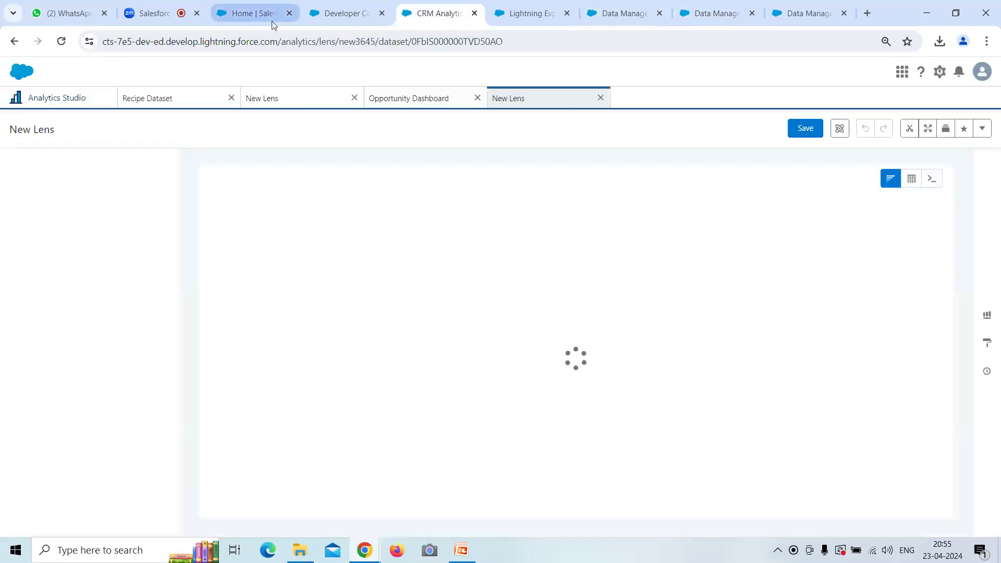
- Compare the opportunity count in Developer Console with the row count in the new lens
{"action": "left_click", "coordinate": [359, 17]}
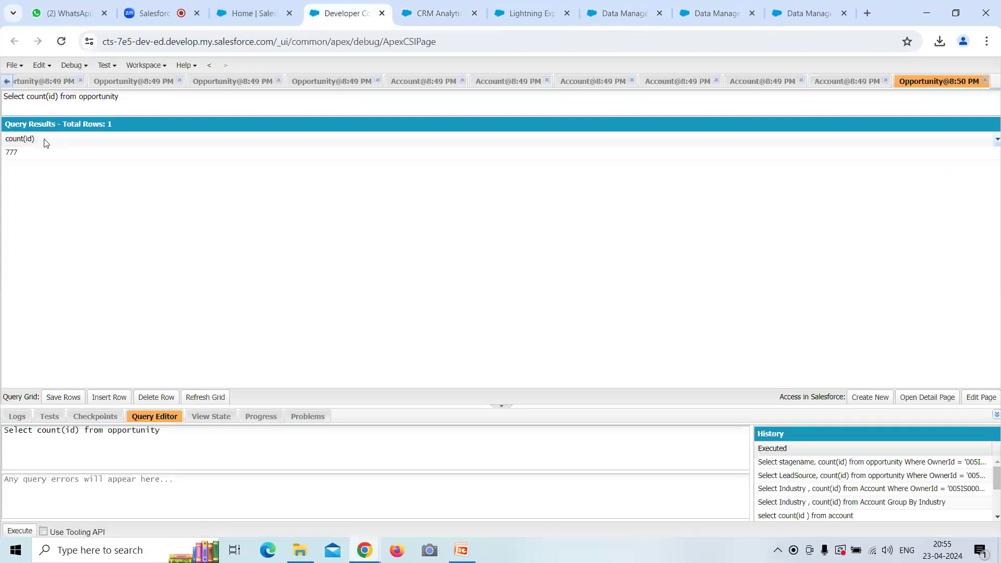
{"action": "left_click", "coordinate": [440, 13]}
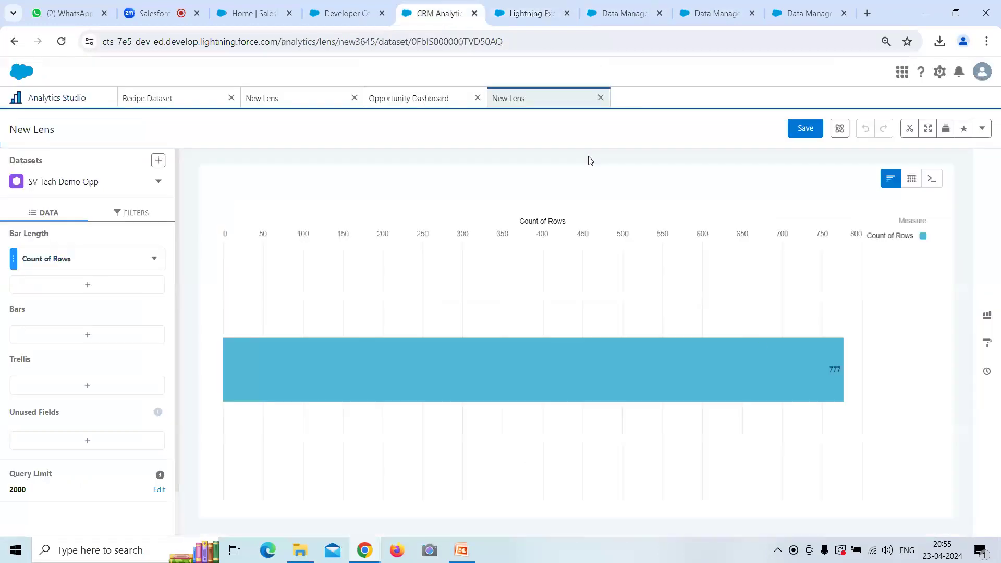
{"action": "mouse_move", "coordinate": [833, 384]}
- Group the lens bars by Stage and inspect the Closed Lost bar's row count
{"action": "left_click", "coordinate": [95, 336]}
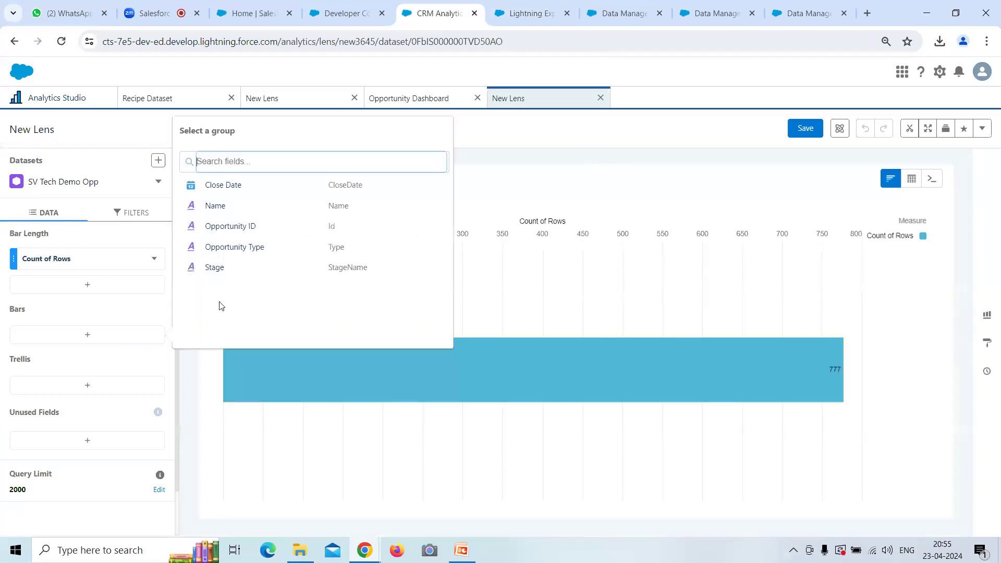
{"action": "left_click", "coordinate": [246, 267]}
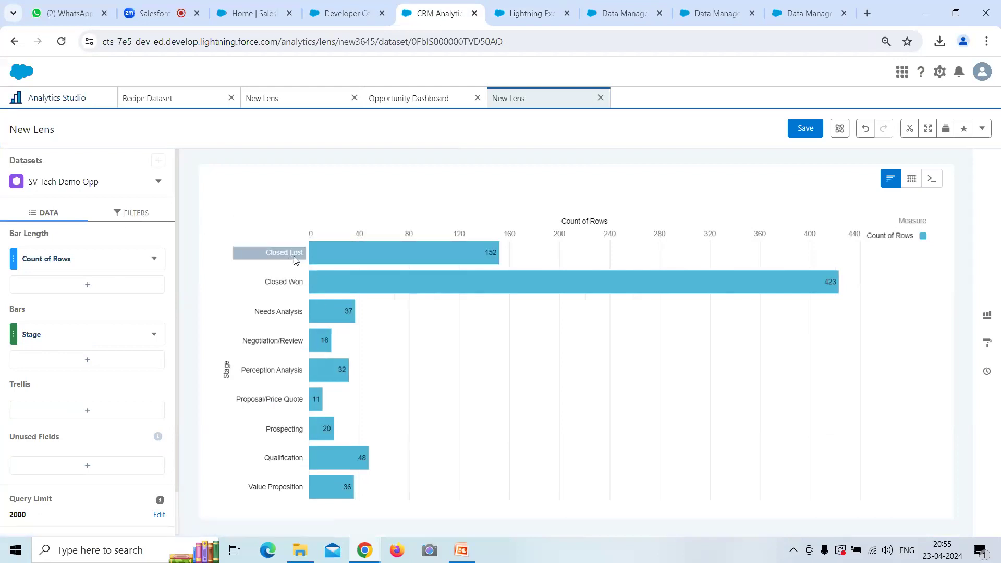
{"action": "mouse_move", "coordinate": [438, 253]}
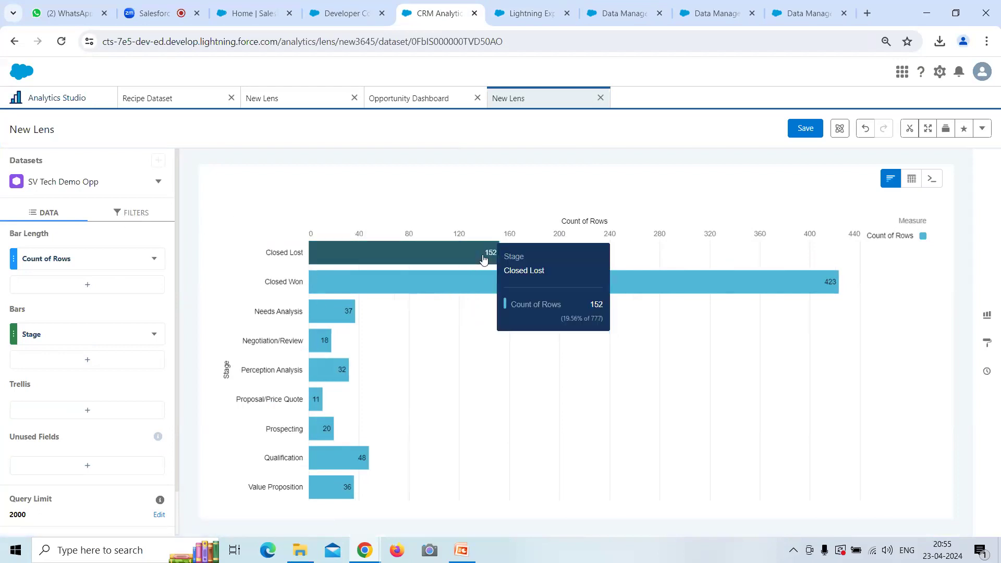
- In Developer Console, run the query Select id, stagename from opportunity where stagename = 'Closed Lost'
{"action": "left_click", "coordinate": [342, 16]}
{"action": "left_click_drag", "start_coordinate": [158, 430], "coordinate": [41, 434]}
{"action": "key", "text": "BackSpace"}
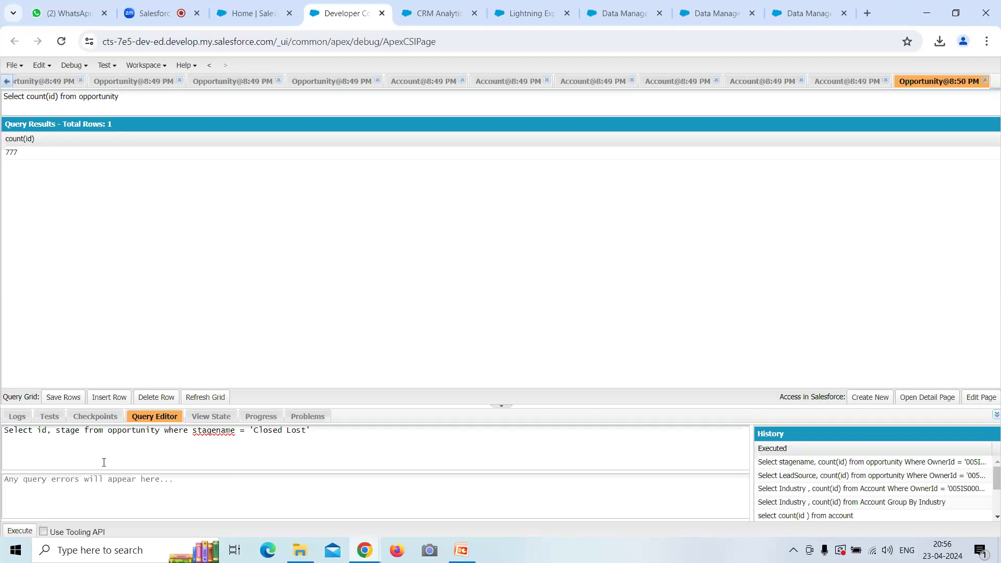
{"action": "type", "text": "name"}
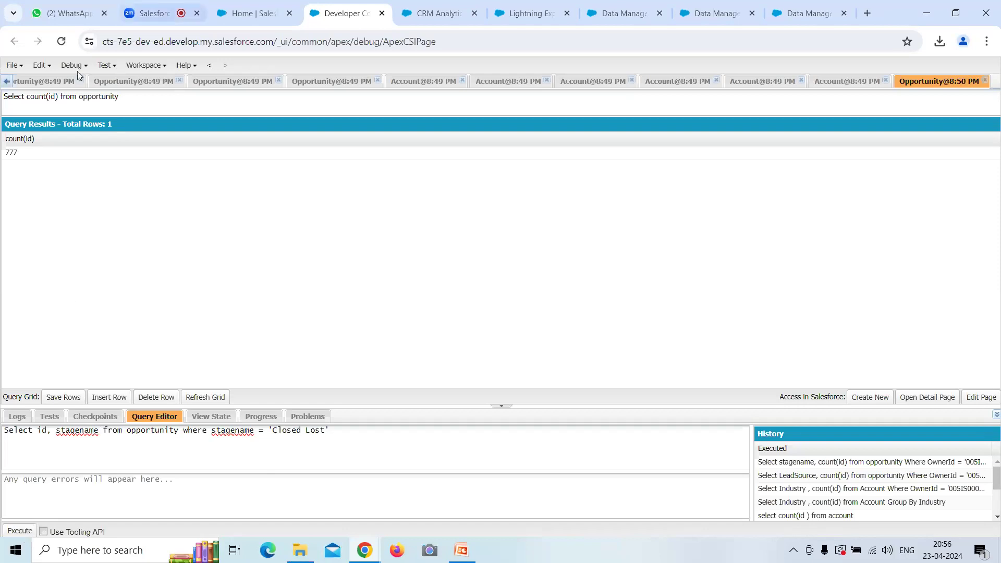
{"action": "key", "text": "ctrl+e"}
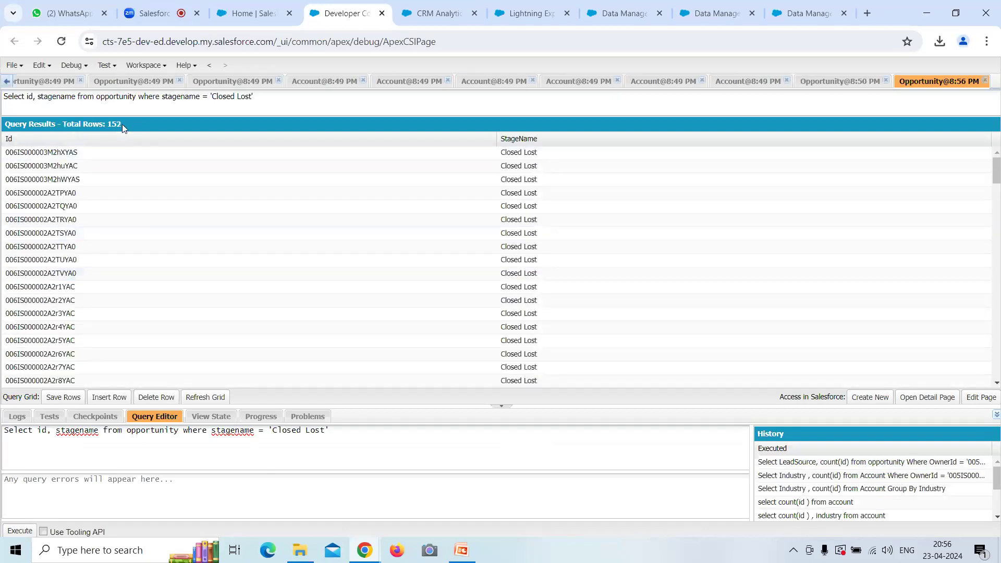
- Return to the Analytics Studio lens and add Opportunity Type as a second bar grouping beneath Stage
{"action": "left_click", "coordinate": [439, 13]}
{"action": "mouse_move", "coordinate": [474, 257]}
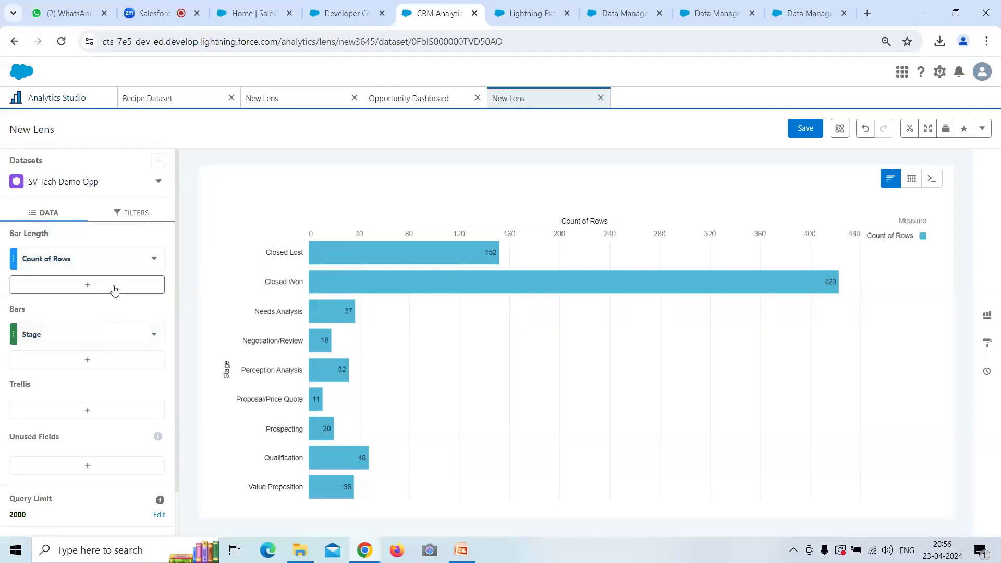
{"action": "left_click", "coordinate": [121, 362]}
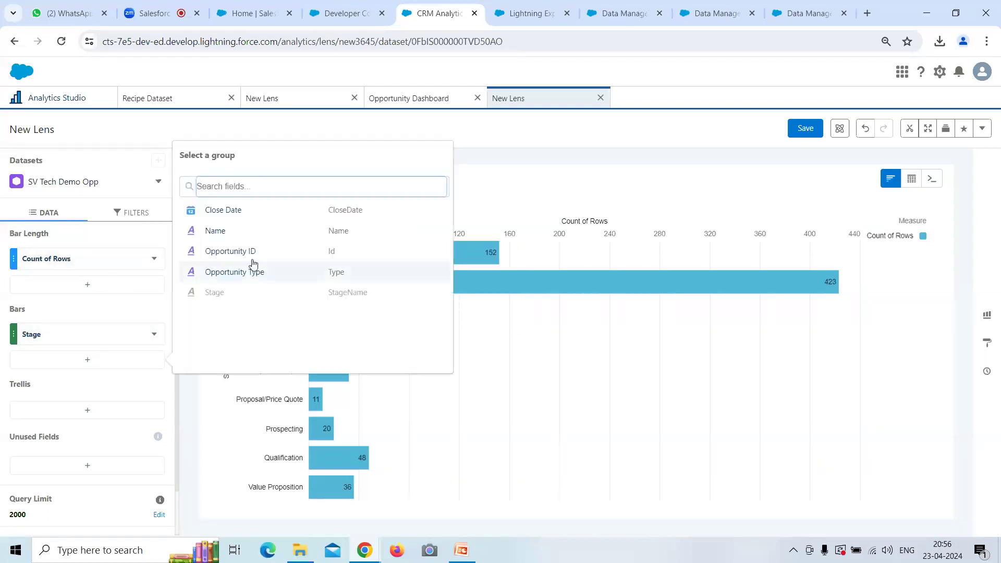
{"action": "left_click", "coordinate": [234, 272]}
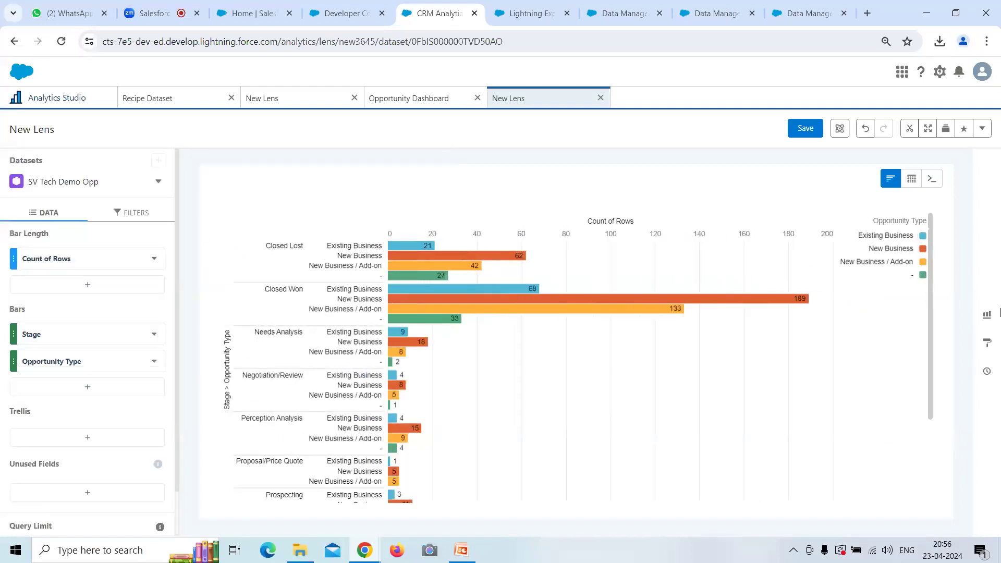
- Change the lens to a Column chart, then try the suggested heat map of Stage by Opportunity Type
{"action": "left_click", "coordinate": [986, 315]}
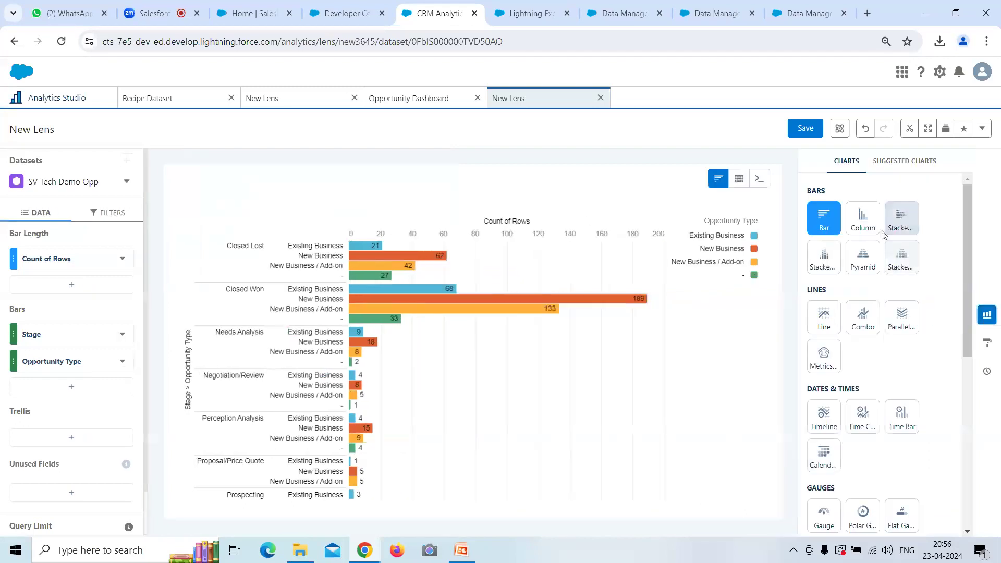
{"action": "left_click", "coordinate": [863, 219]}
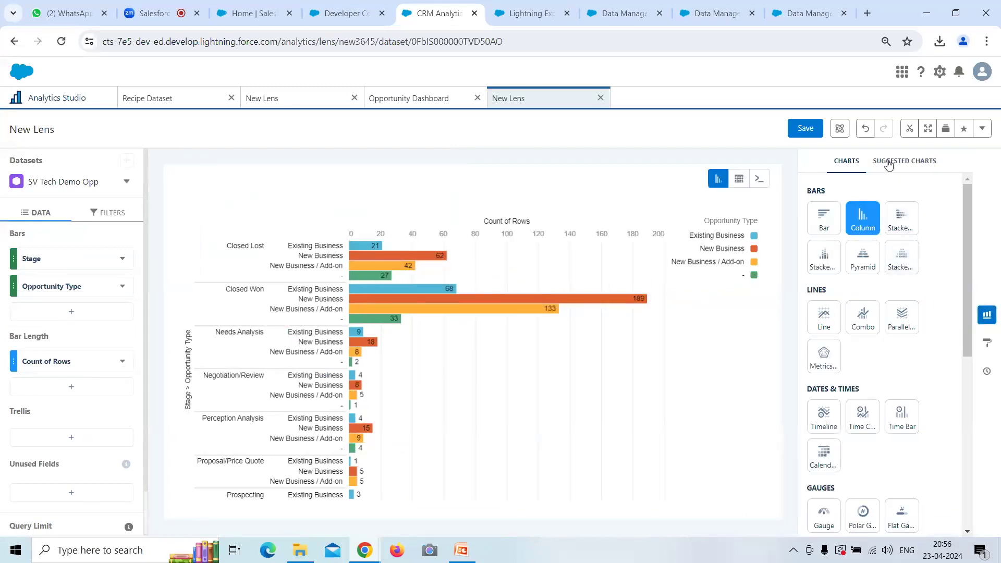
{"action": "left_click", "coordinate": [888, 162]}
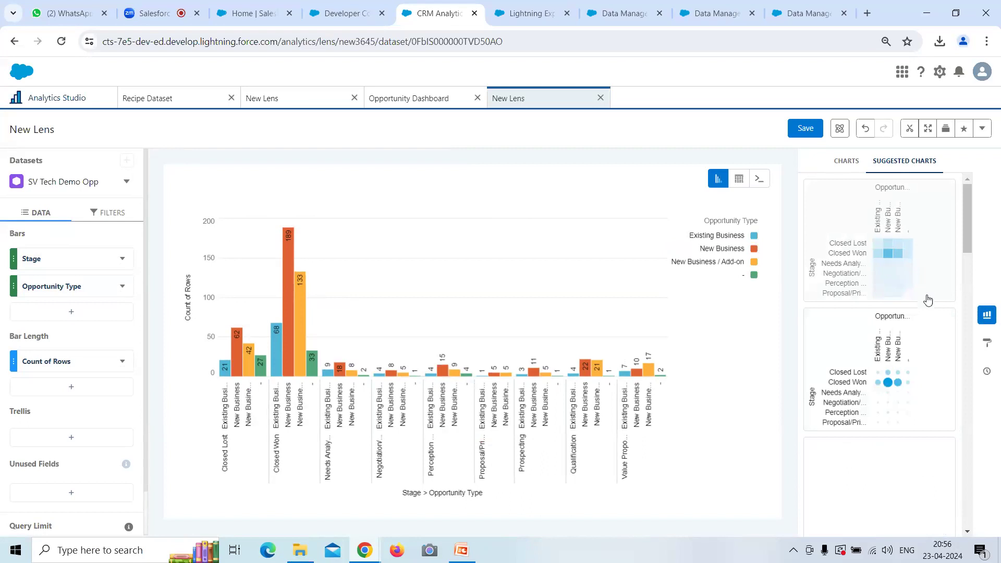
{"action": "left_click", "coordinate": [885, 259]}
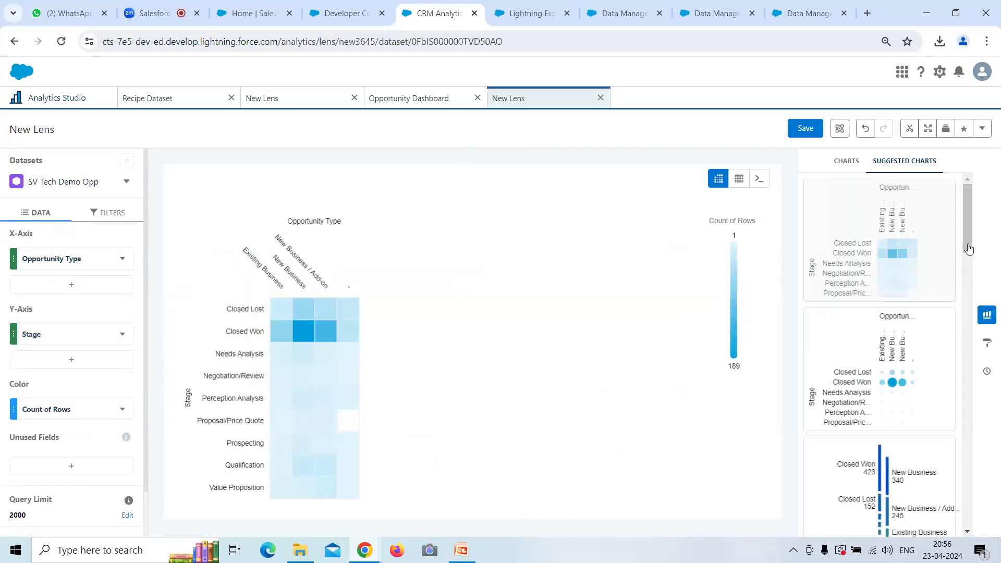
- Try the suggested stacked bar chart segmented by Opportunity Type, followed by the suggested line chart with Stage on the X-axis
{"action": "scroll", "coordinate": [967, 243], "scroll_direction": "down", "scroll_amount": 3}
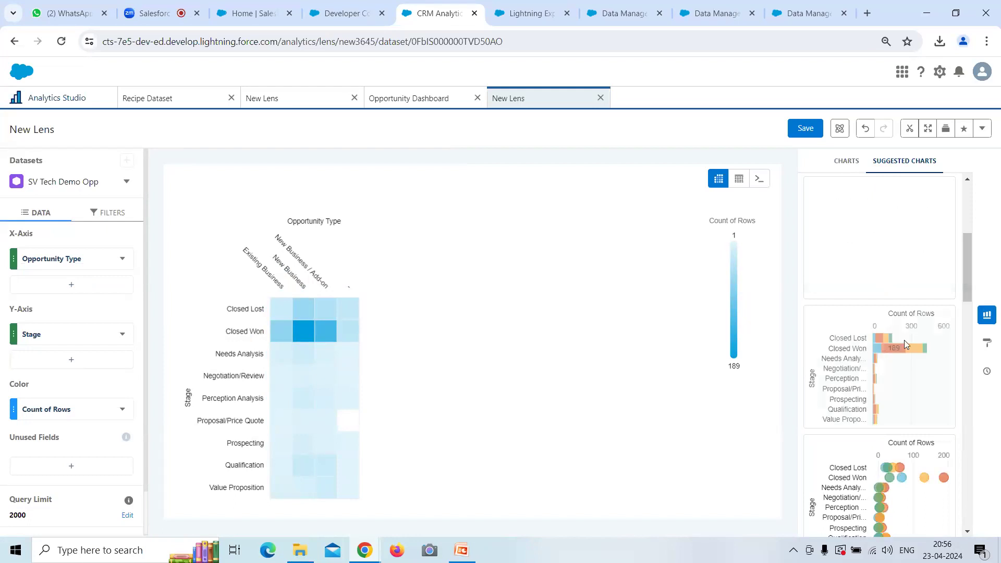
{"action": "left_click", "coordinate": [904, 340]}
{"action": "scroll", "coordinate": [949, 316], "scroll_direction": "down", "scroll_amount": 1}
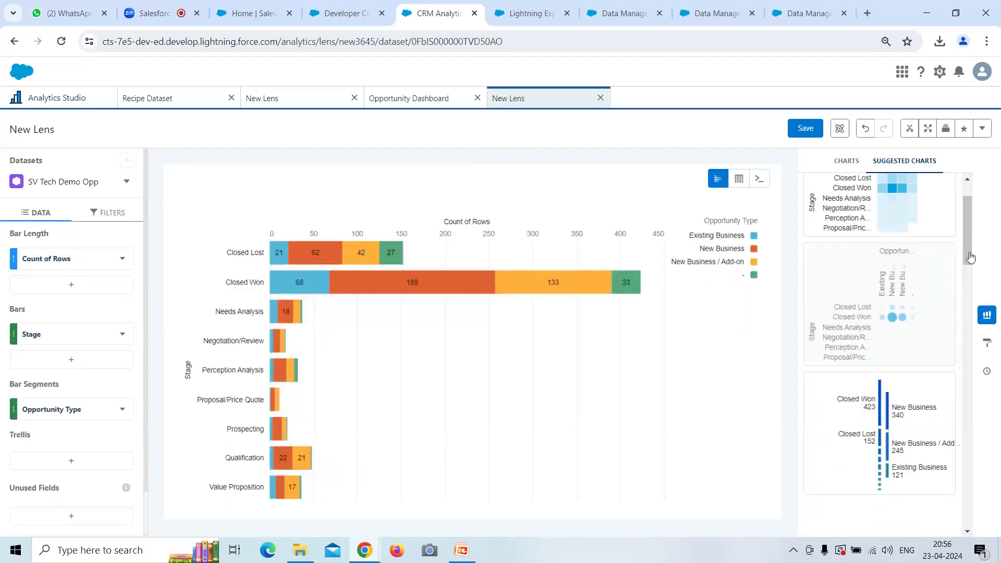
{"action": "left_click_drag", "start_coordinate": [967, 253], "coordinate": [970, 283]}
{"action": "scroll", "coordinate": [971, 286], "scroll_direction": "down", "scroll_amount": 4}
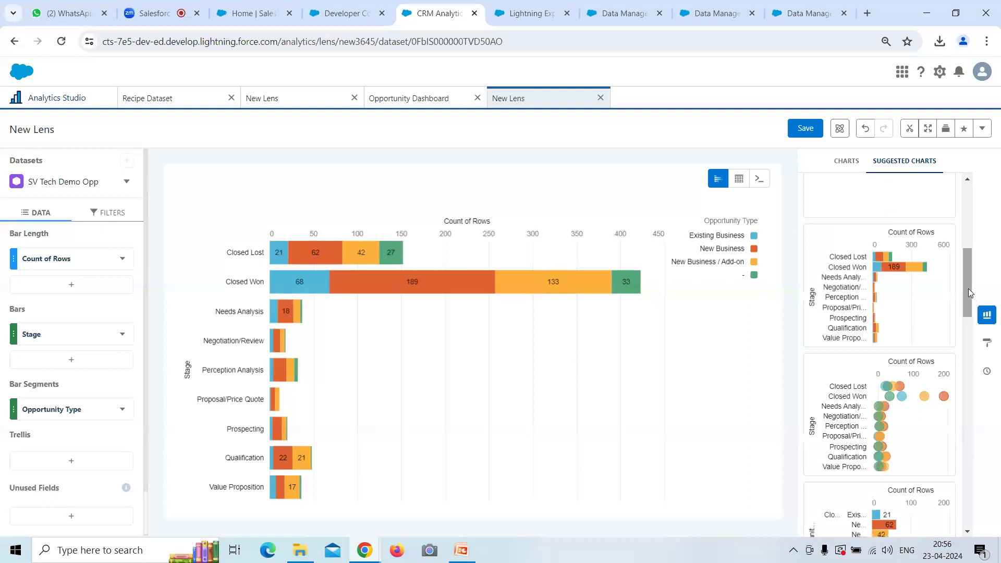
{"action": "scroll", "coordinate": [968, 288], "scroll_direction": "down", "scroll_amount": 5}
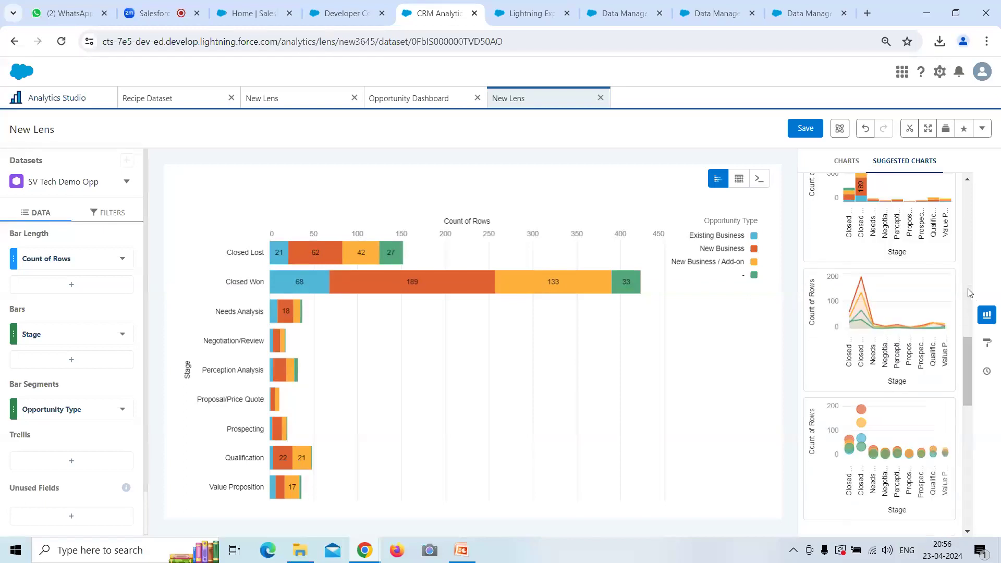
{"action": "left_click", "coordinate": [881, 245]}
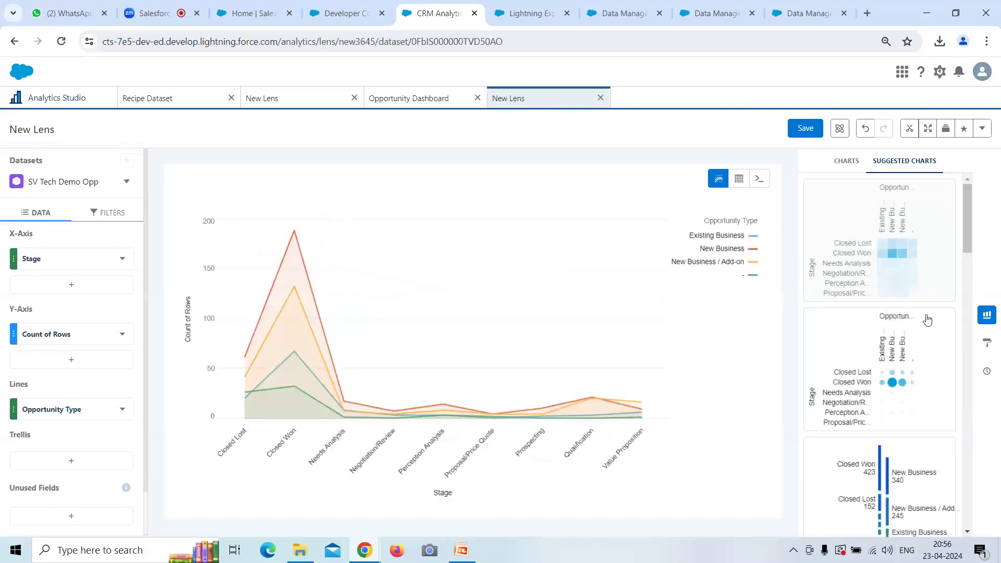
- Apply the suggested treemap chart segmented by Stage and Opportunity Type
{"action": "left_click_drag", "start_coordinate": [968, 247], "coordinate": [970, 348]}
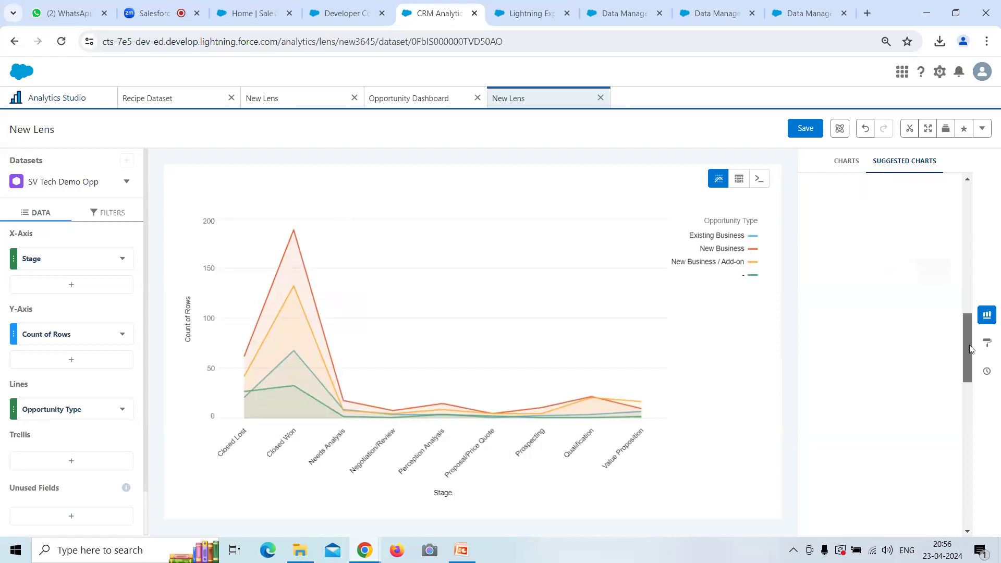
{"action": "scroll", "coordinate": [968, 346], "scroll_direction": "down", "scroll_amount": 10}
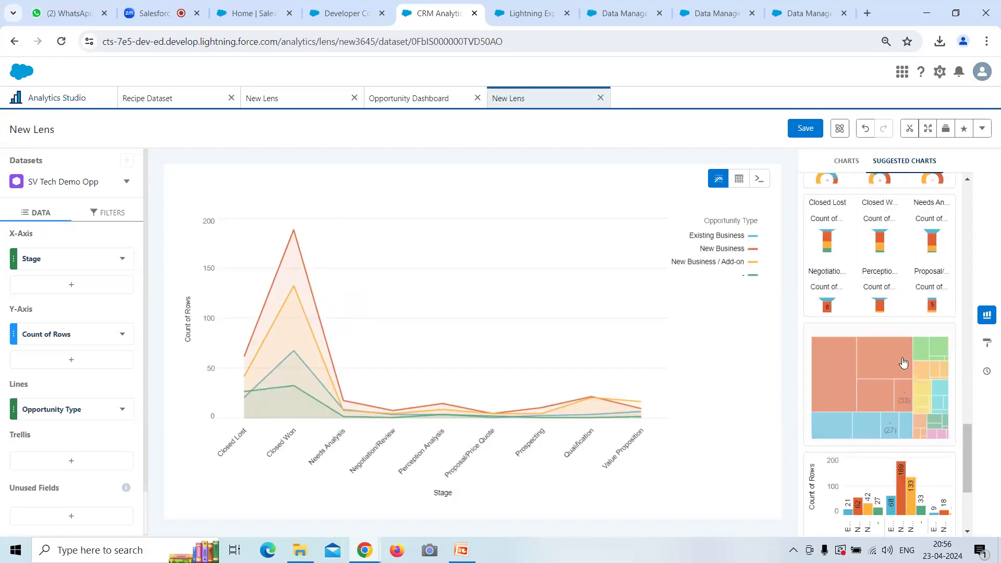
{"action": "left_click", "coordinate": [904, 363]}
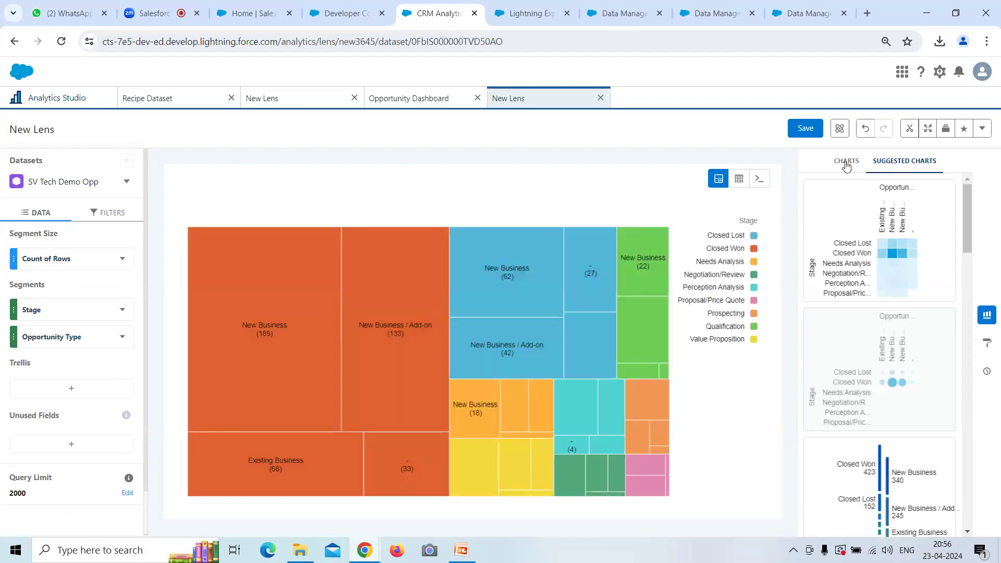
- Review the full gallery of available chart types, from bars and lines to grids, maps and pipelines
{"action": "left_click", "coordinate": [846, 162]}
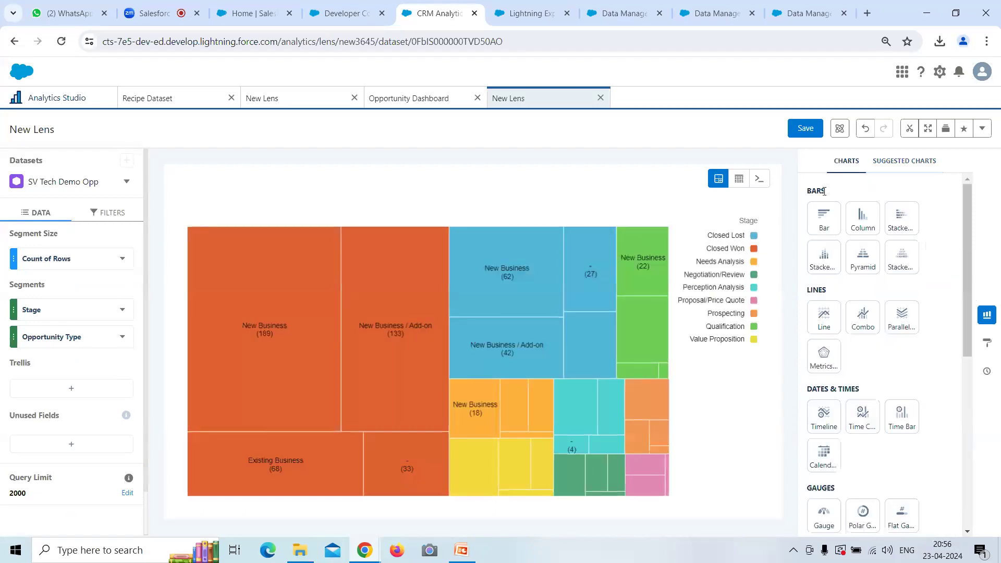
{"action": "scroll", "coordinate": [851, 264], "scroll_direction": "down", "scroll_amount": 4}
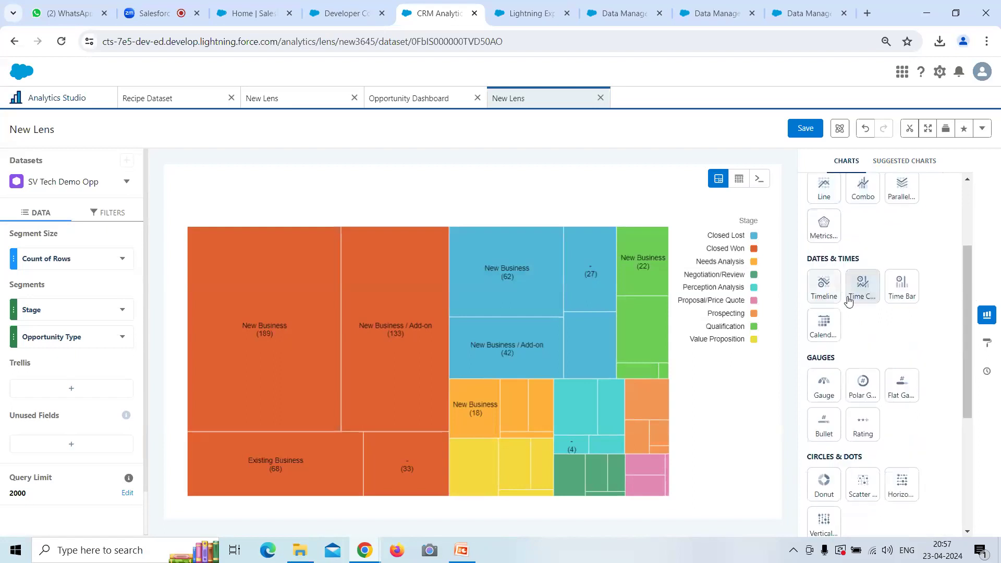
{"action": "scroll", "coordinate": [860, 300], "scroll_direction": "down", "scroll_amount": 3}
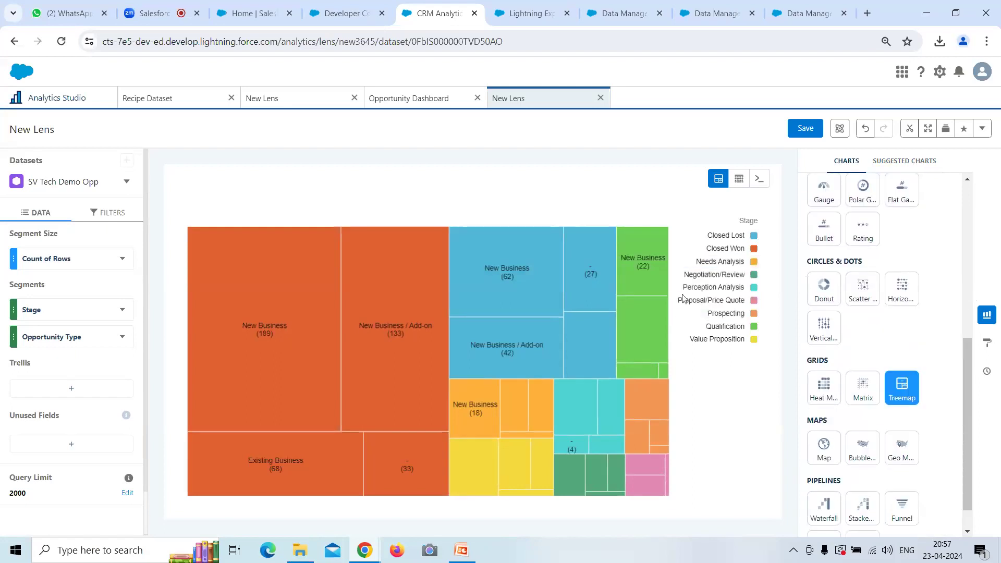
{"action": "scroll", "coordinate": [885, 313], "scroll_direction": "down", "scroll_amount": 1}
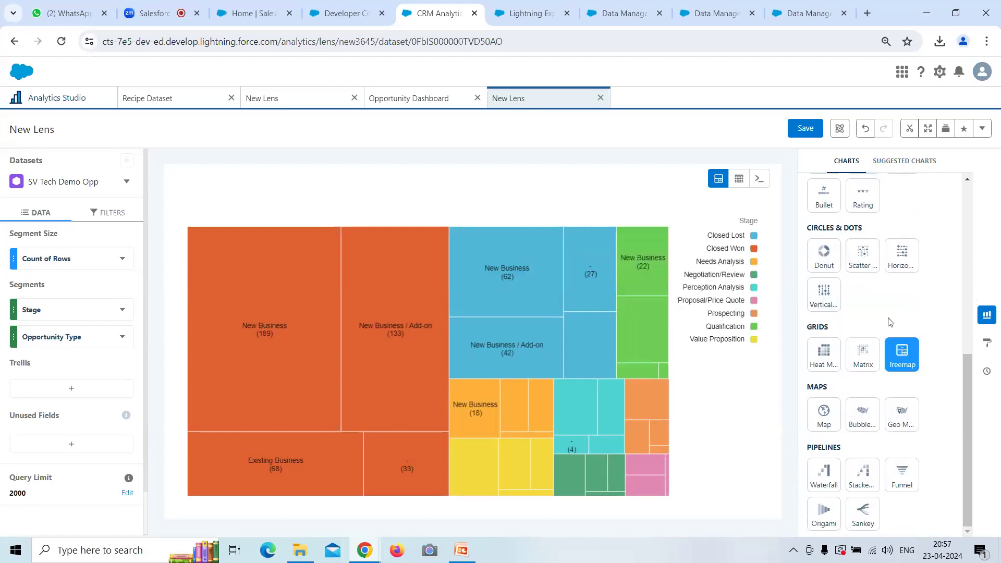
{"action": "scroll", "coordinate": [867, 337], "scroll_direction": "up", "scroll_amount": 2}
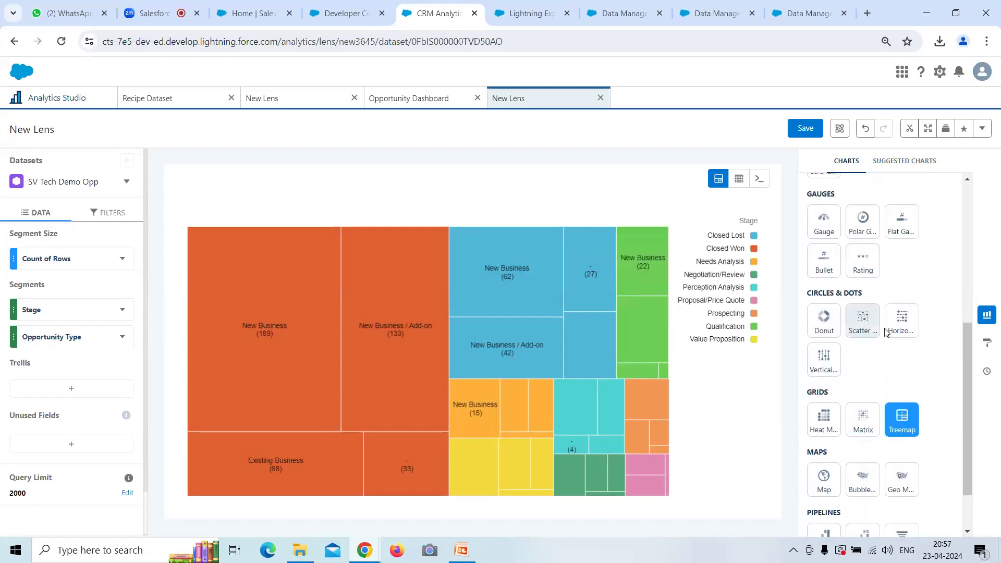
{"action": "scroll", "coordinate": [888, 310], "scroll_direction": "up", "scroll_amount": 4}
{"action": "scroll", "coordinate": [892, 307], "scroll_direction": "up", "scroll_amount": 4}
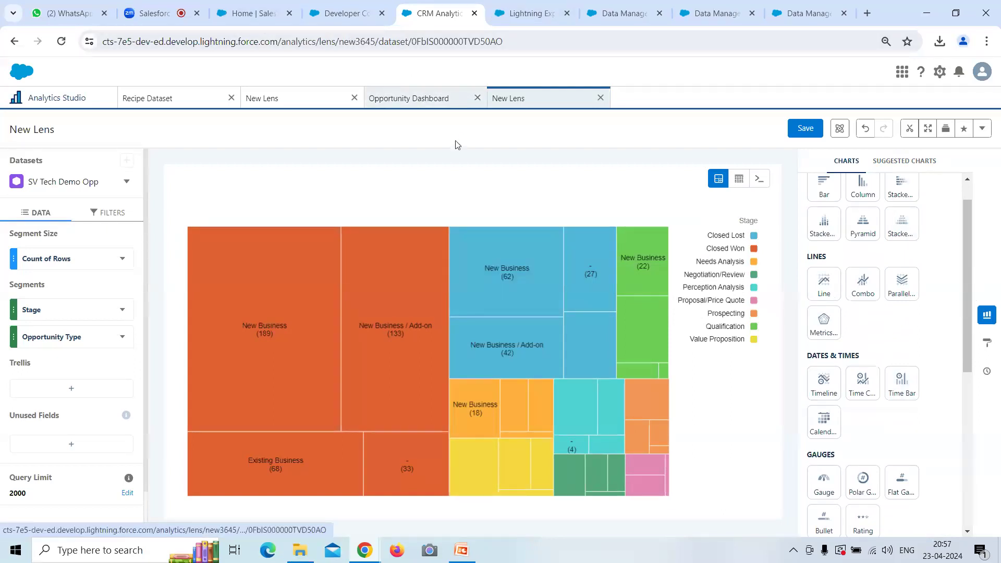
- View Data Manager's Connect page and the node types available between Opportunity and Opportunity Dataset in the SV Tech Opportunity recipe
{"action": "left_click", "coordinate": [808, 14]}
{"action": "left_click", "coordinate": [717, 15]}
{"action": "left_click", "coordinate": [623, 13]}
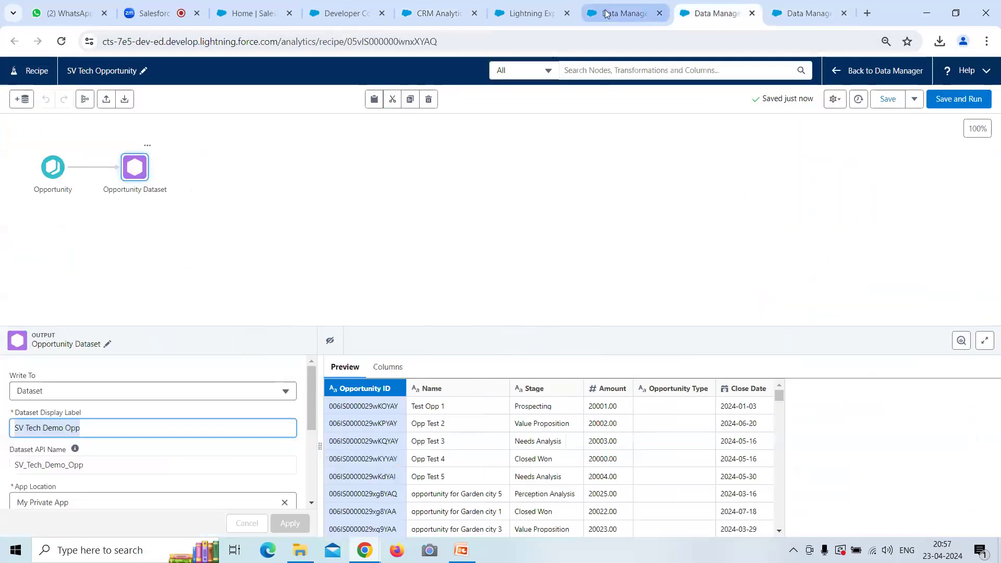
{"action": "left_click", "coordinate": [64, 214]}
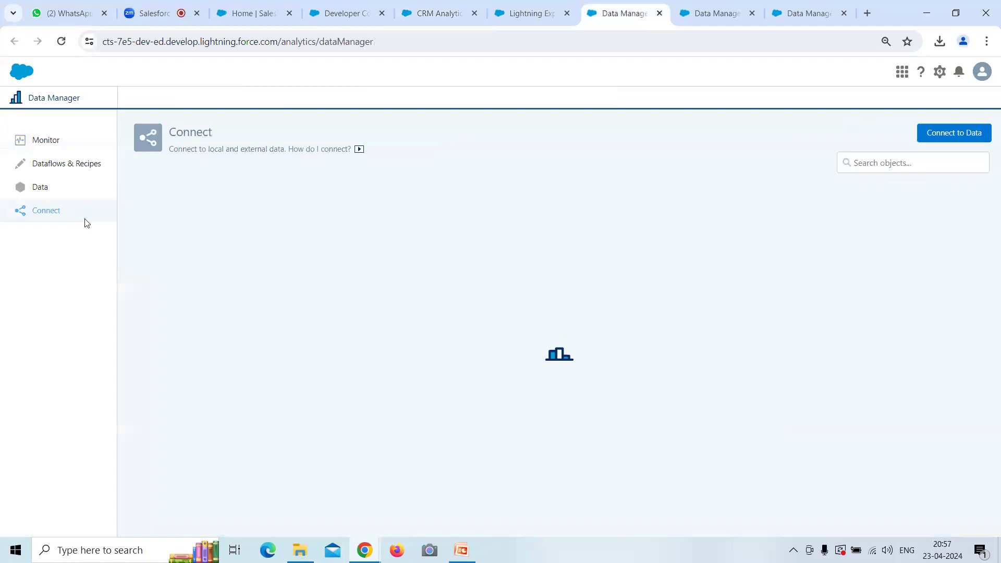
{"action": "left_click", "coordinate": [683, 9]}
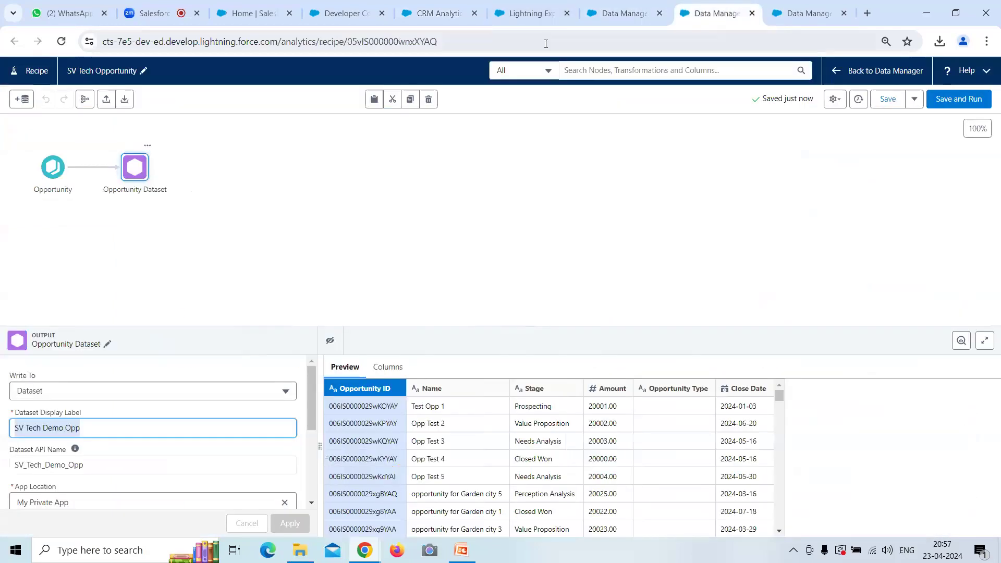
{"action": "left_click", "coordinate": [90, 167]}
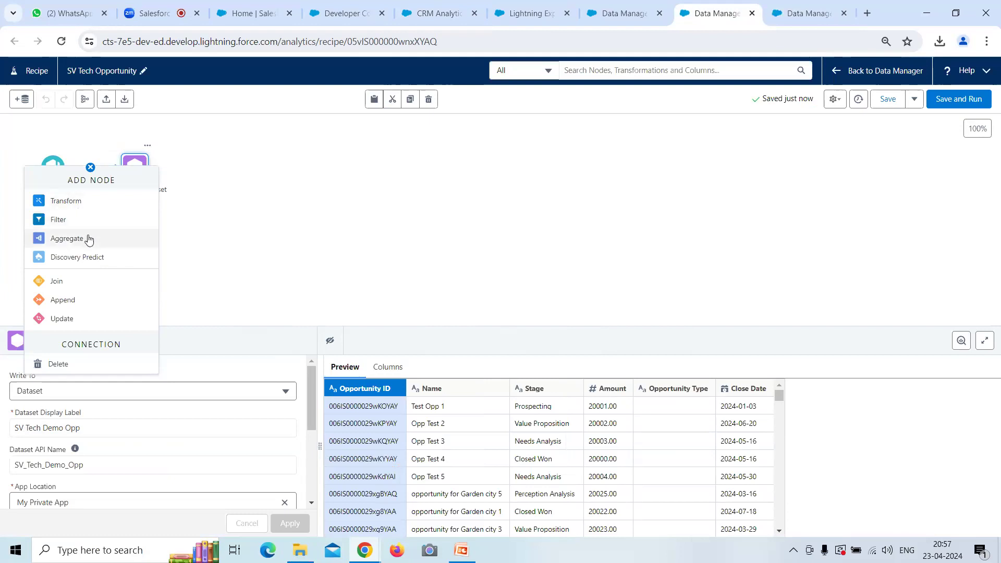
- Return to the Analytics Studio lens and set the treemap's segment size to Sum of Amount
{"action": "left_click", "coordinate": [467, 13]}
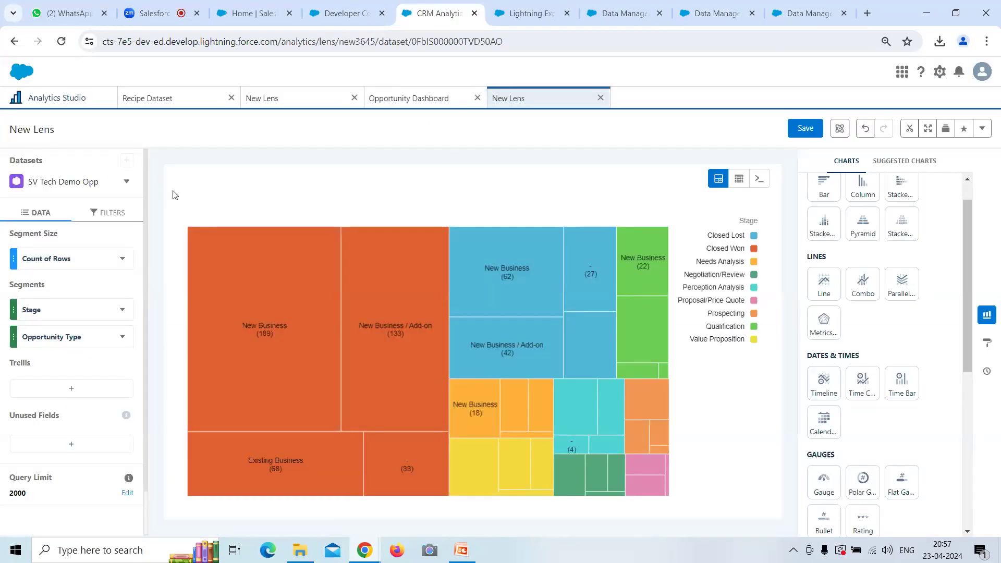
{"action": "left_click", "coordinate": [52, 268]}
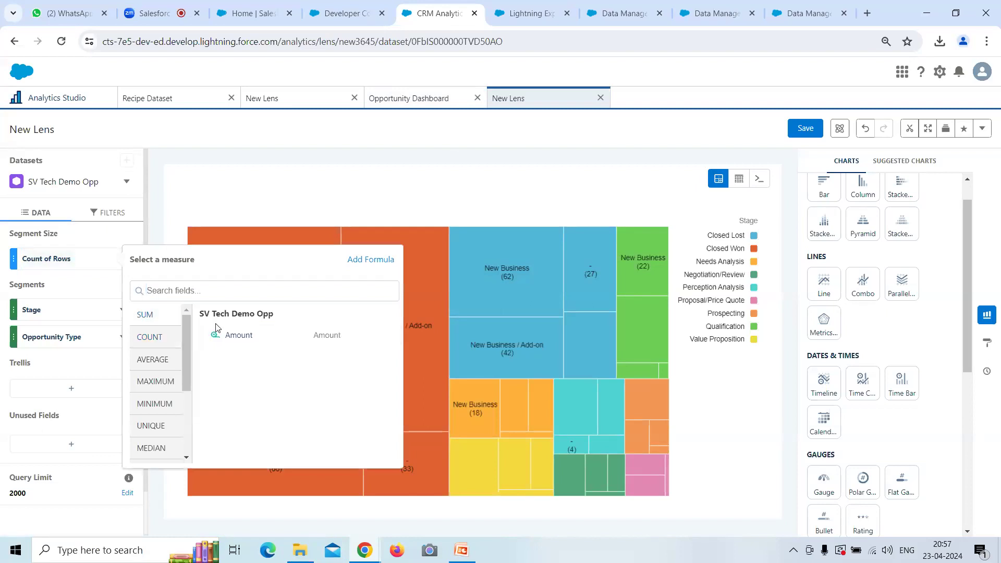
{"action": "left_click", "coordinate": [218, 333]}
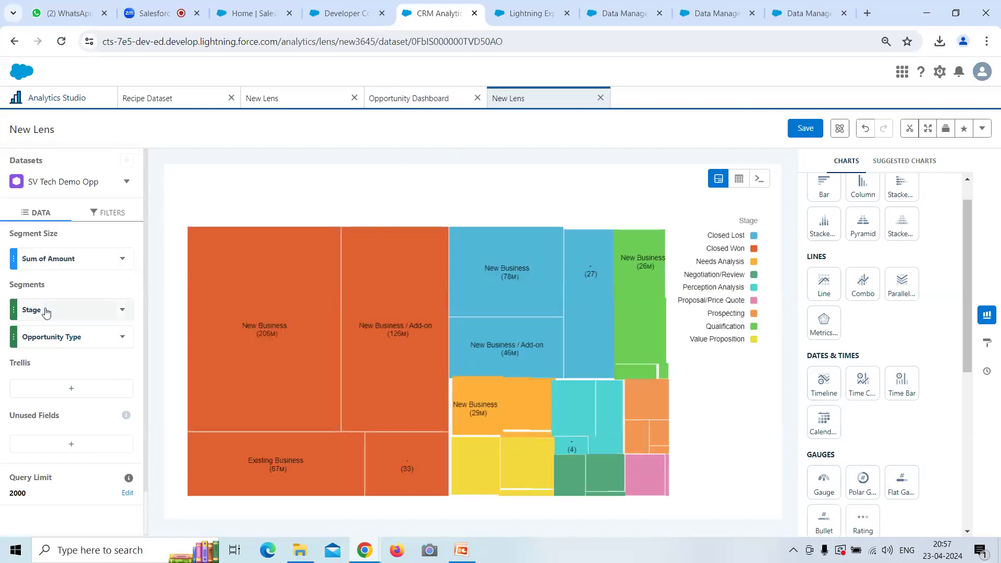
- Try inserting a Join node between Opportunity and Opportunity Dataset in the SV Tech Opportunity recipe, then cancel the input data selection
{"action": "left_click", "coordinate": [715, 15]}
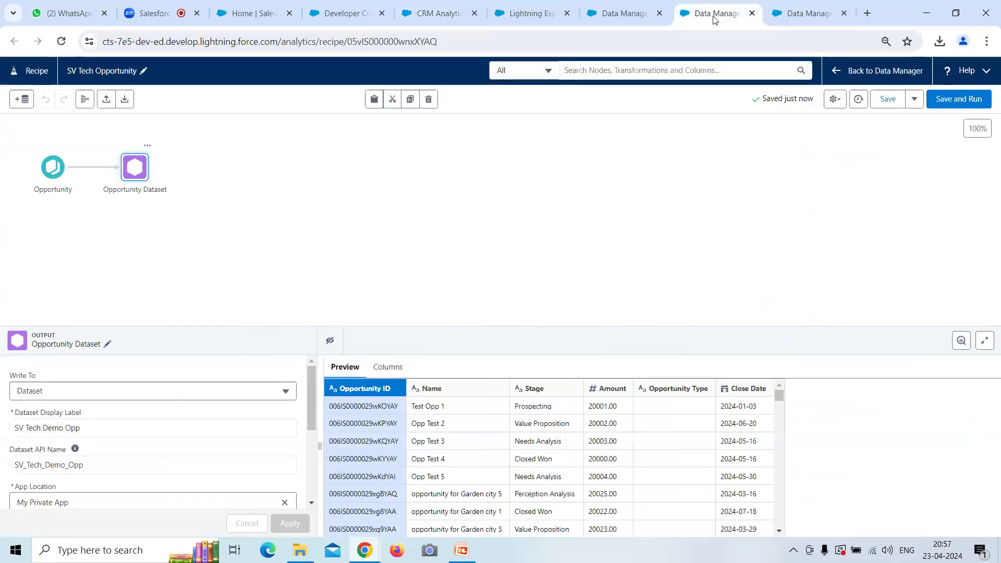
{"action": "left_click", "coordinate": [92, 167]}
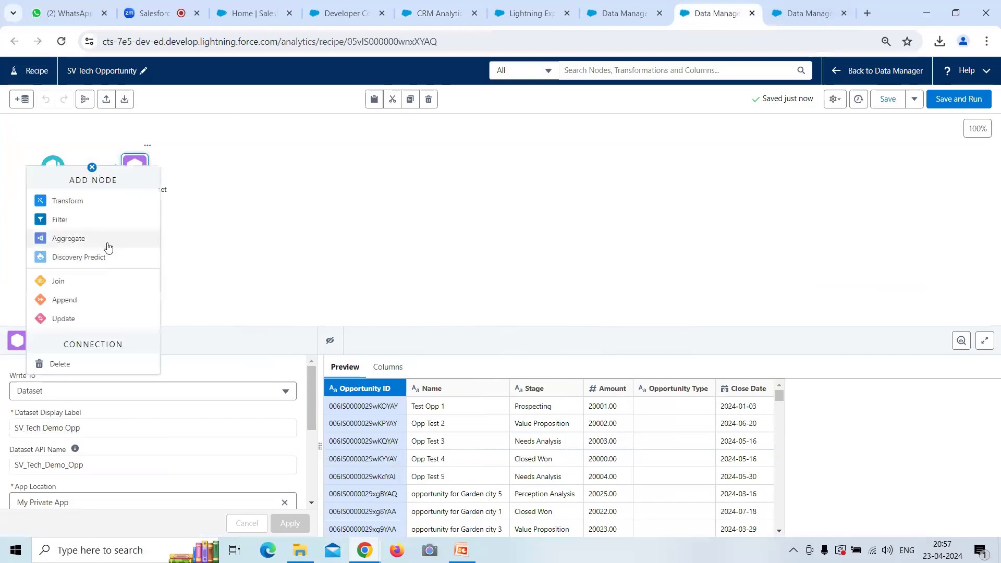
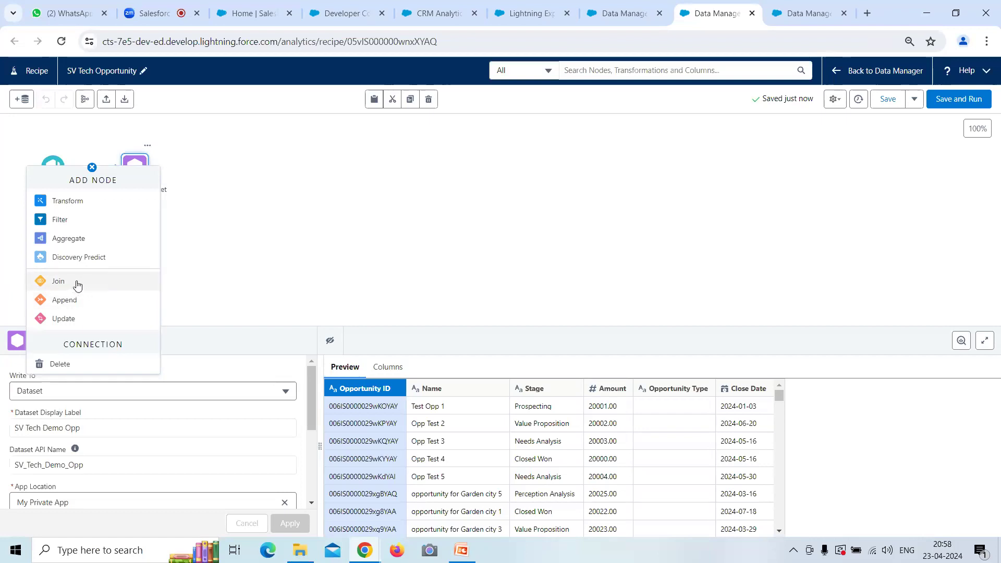
{"action": "left_click", "coordinate": [77, 286]}
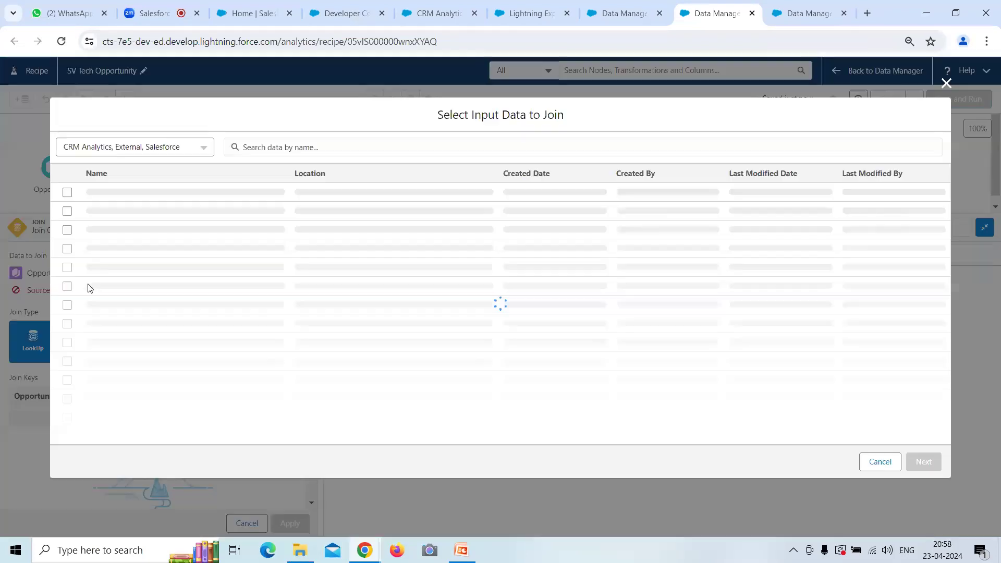
{"action": "left_click", "coordinate": [946, 83]}
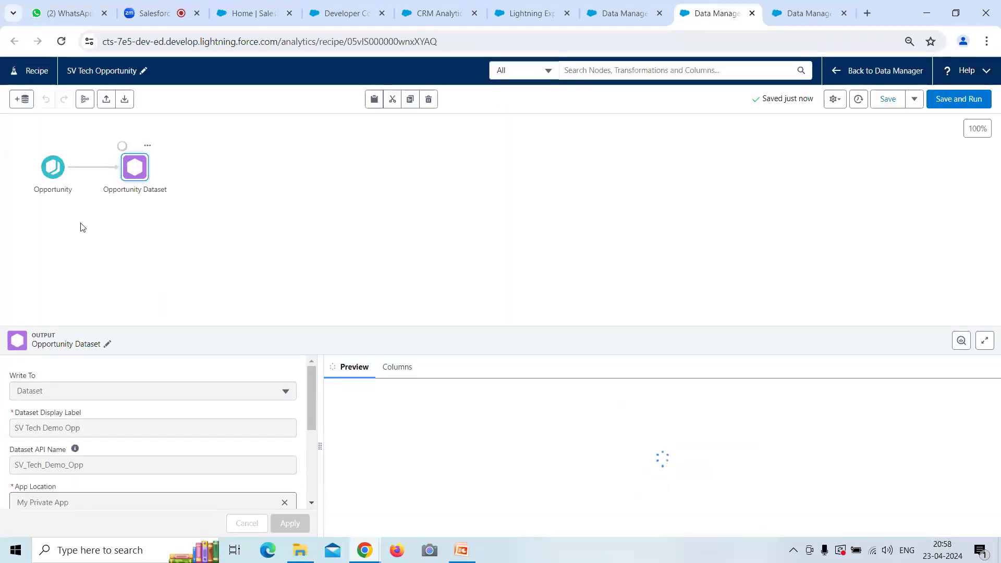
- Deselect the output node and view the branch options available from the Opportunity input node
{"action": "left_click", "coordinate": [81, 227]}
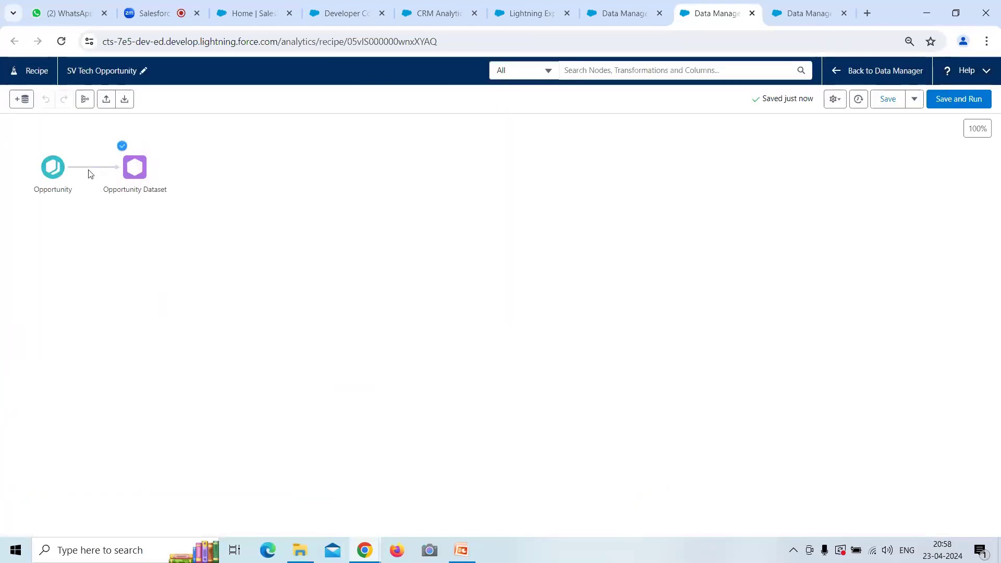
{"action": "left_click", "coordinate": [72, 169]}
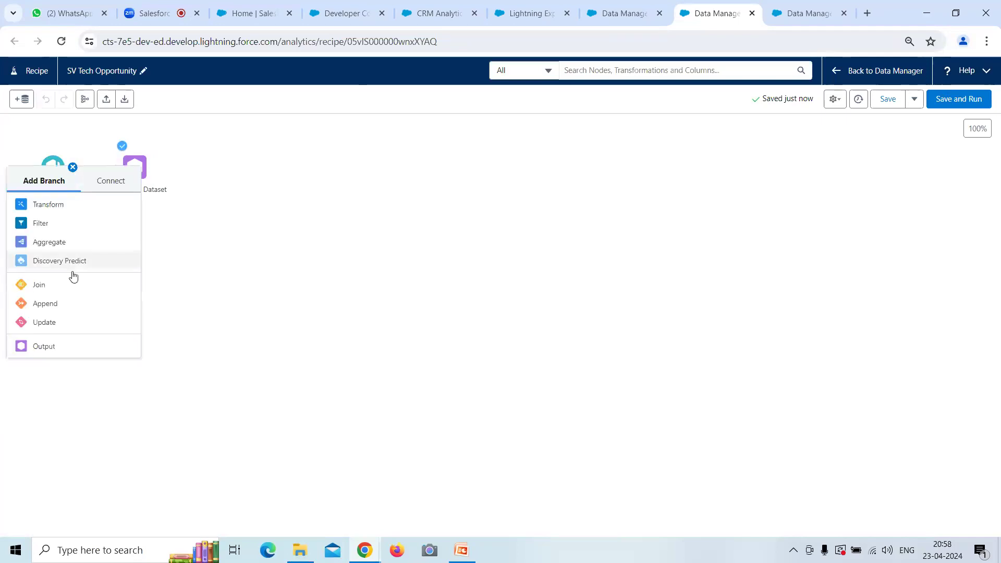
{"action": "left_click", "coordinate": [84, 199]}
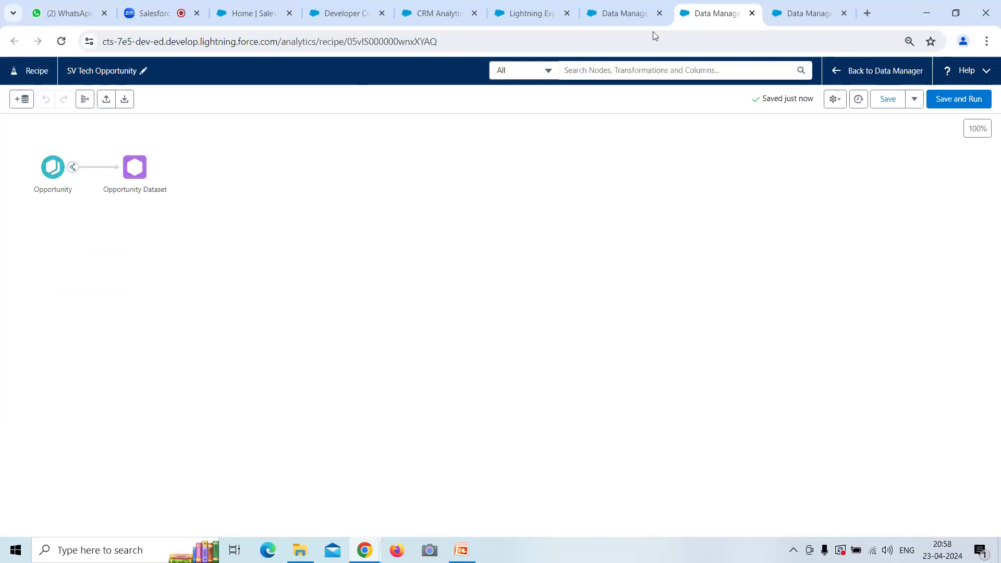
- Check the connected objects in Data Manager, then go back to the treemap lens in Analytics Studio
{"action": "left_click", "coordinate": [626, 17]}
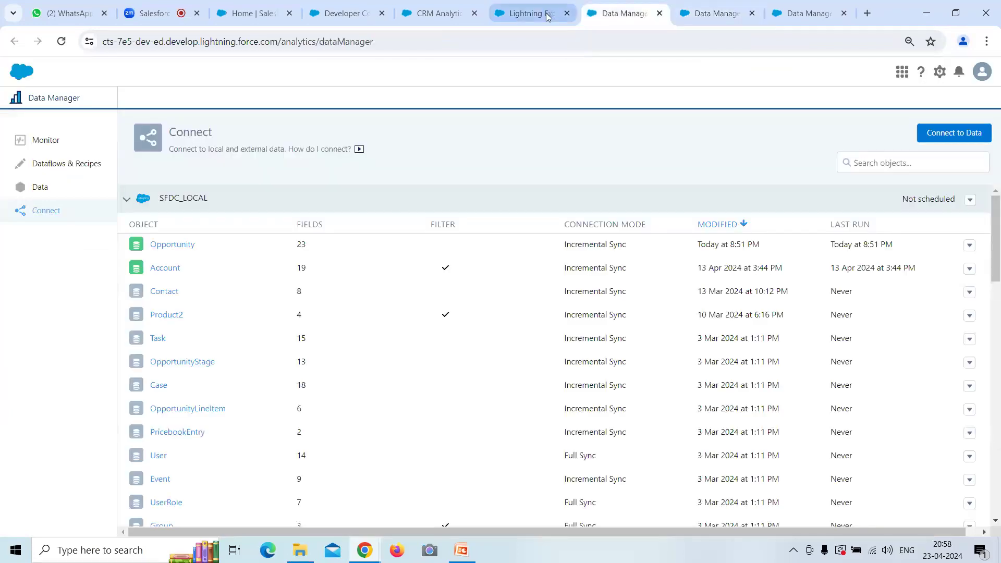
{"action": "left_click", "coordinate": [516, 15]}
{"action": "left_click", "coordinate": [440, 14]}
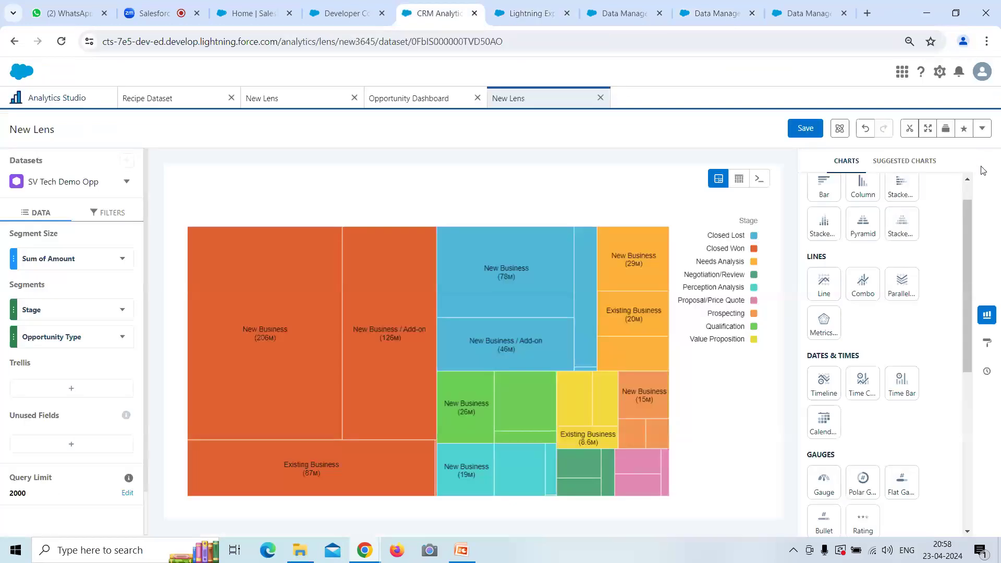
- Try showing the lens data as a values table, then undo the change to get back to the treemap
{"action": "mouse_move", "coordinate": [739, 180]}
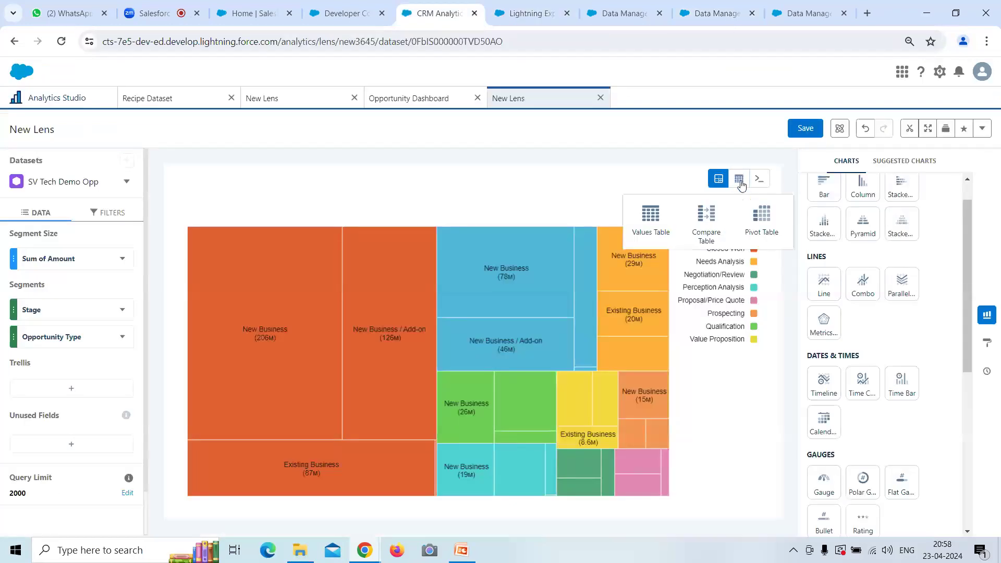
{"action": "left_click", "coordinate": [651, 216]}
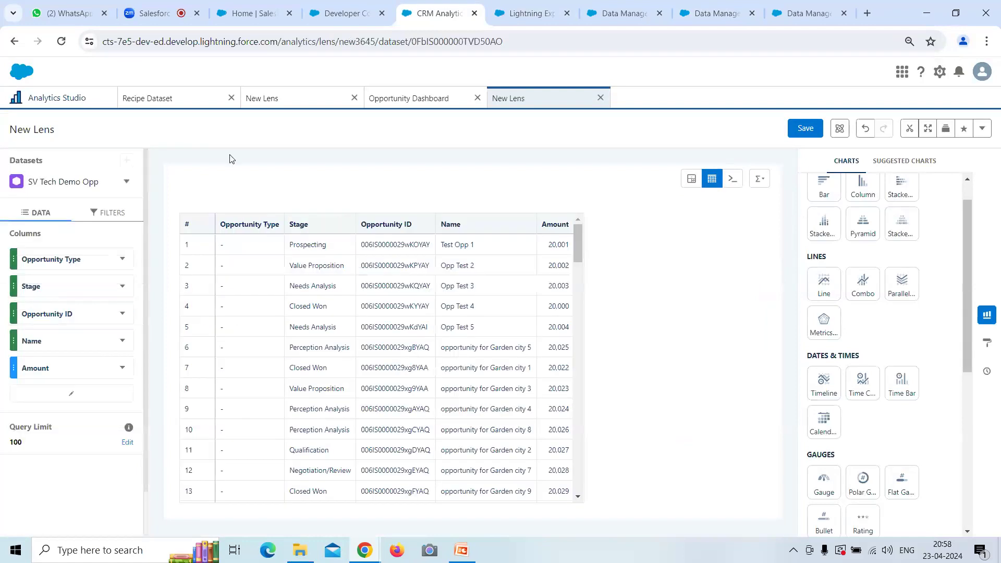
{"action": "left_click", "coordinate": [123, 260]}
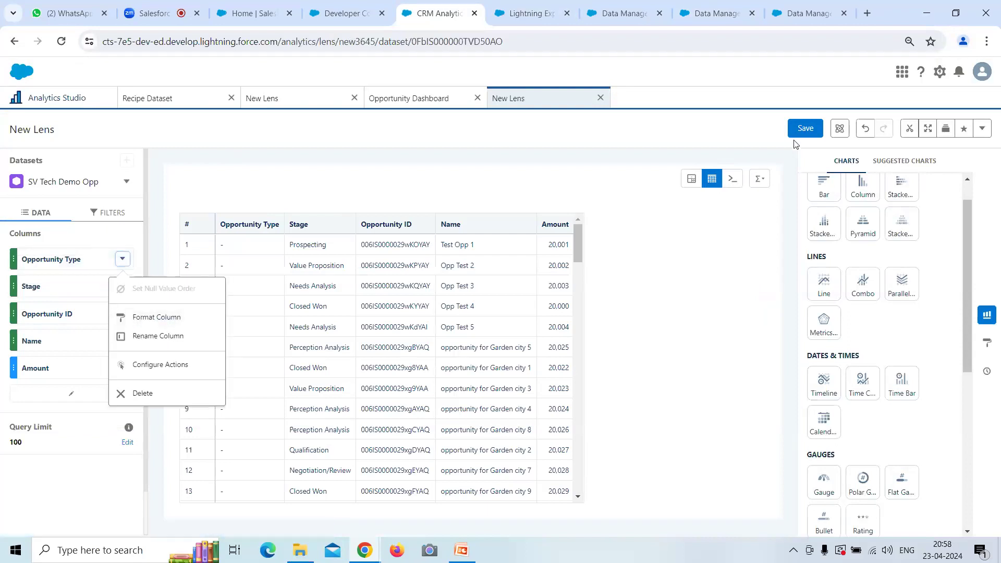
{"action": "left_click", "coordinate": [865, 128]}
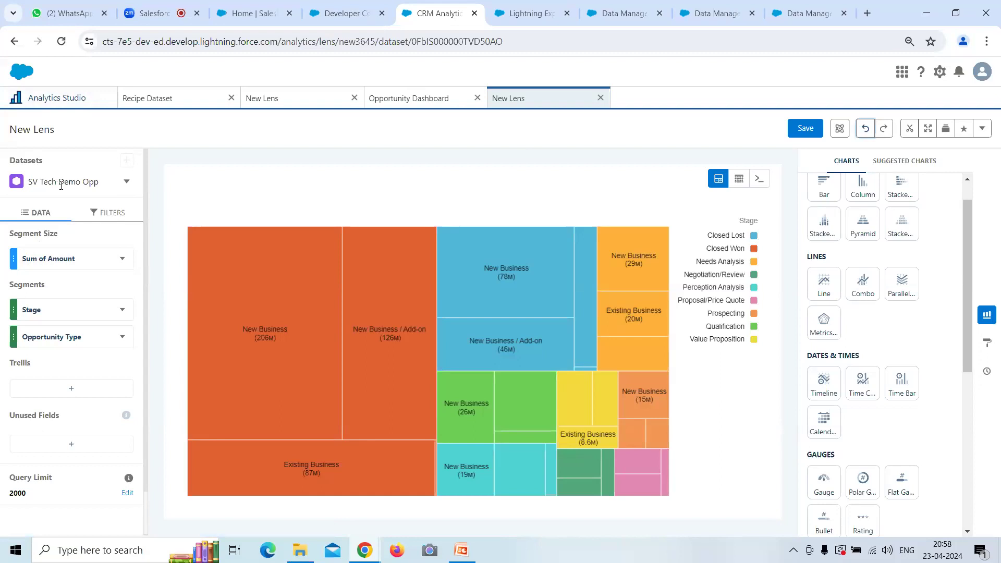
- Create a blank analytics dashboard from the Analytics Studio home
{"action": "left_click", "coordinate": [74, 98]}
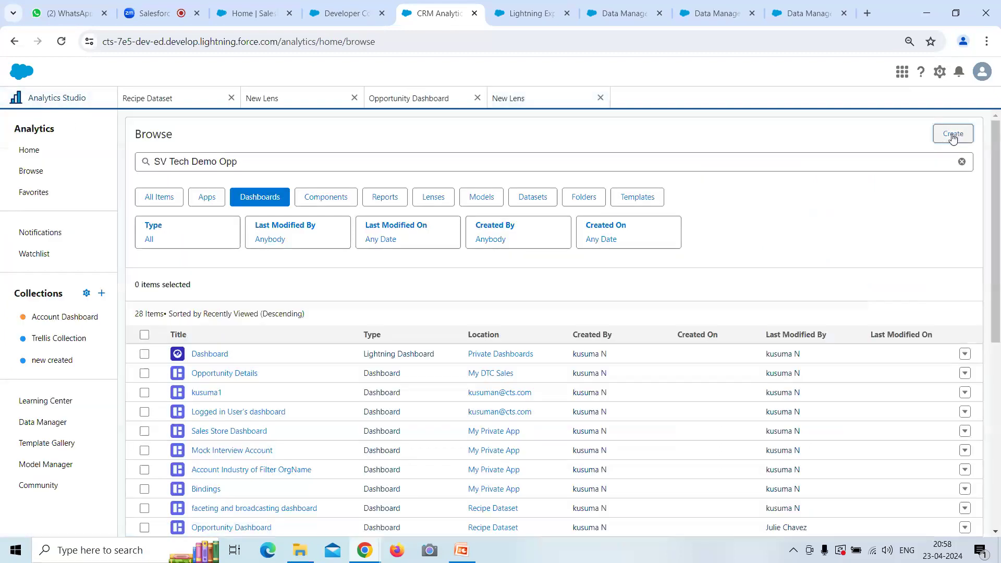
{"action": "left_click", "coordinate": [952, 134]}
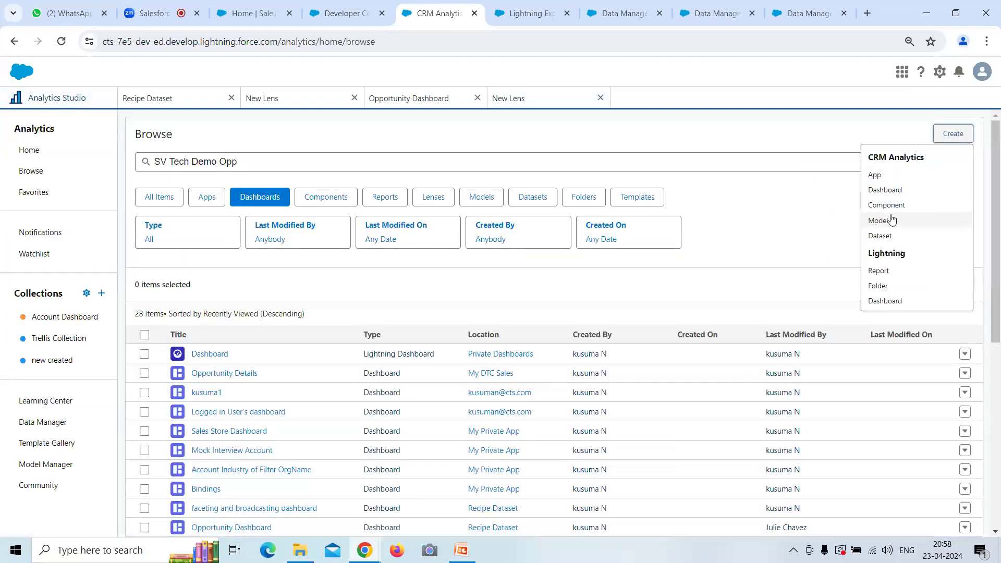
{"action": "left_click", "coordinate": [892, 190]}
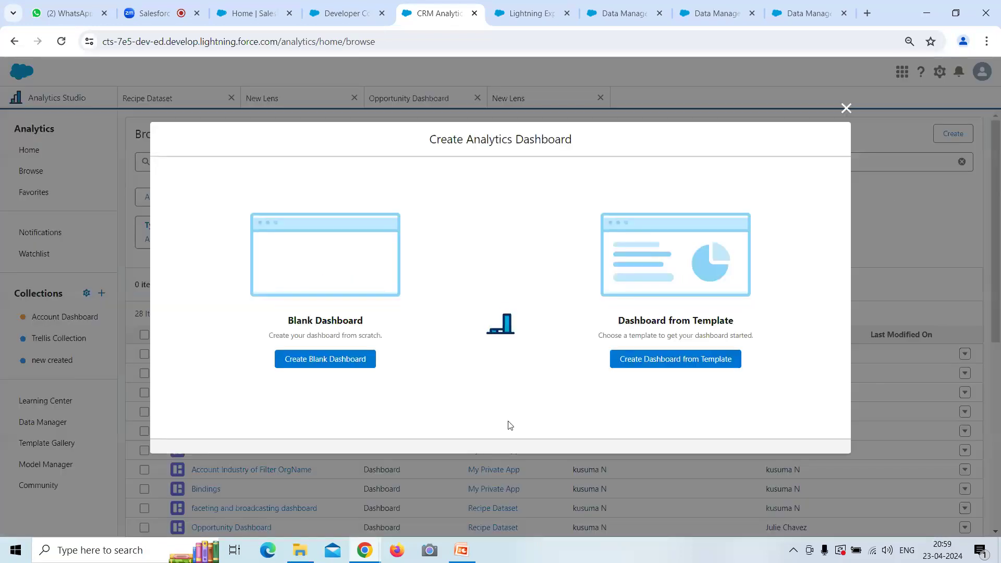
{"action": "left_click", "coordinate": [334, 363]}
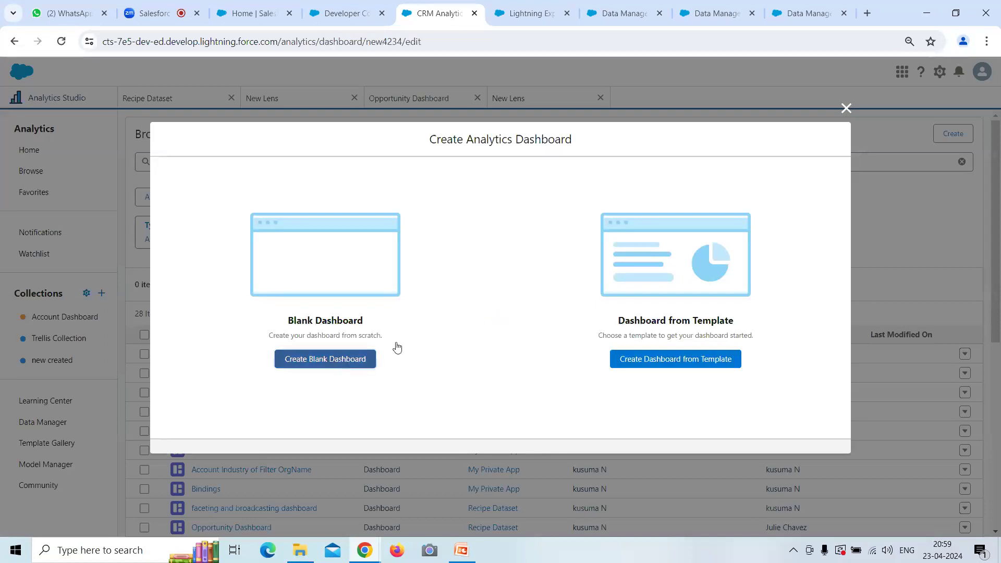
- Add a full-width text widget in the dashboard's top row with the centred title "SV TECH Opportunity Dashboard"
{"action": "left_click_drag", "start_coordinate": [28, 240], "coordinate": [74, 187]}
{"action": "left_click_drag", "start_coordinate": [303, 189], "coordinate": [751, 188]}
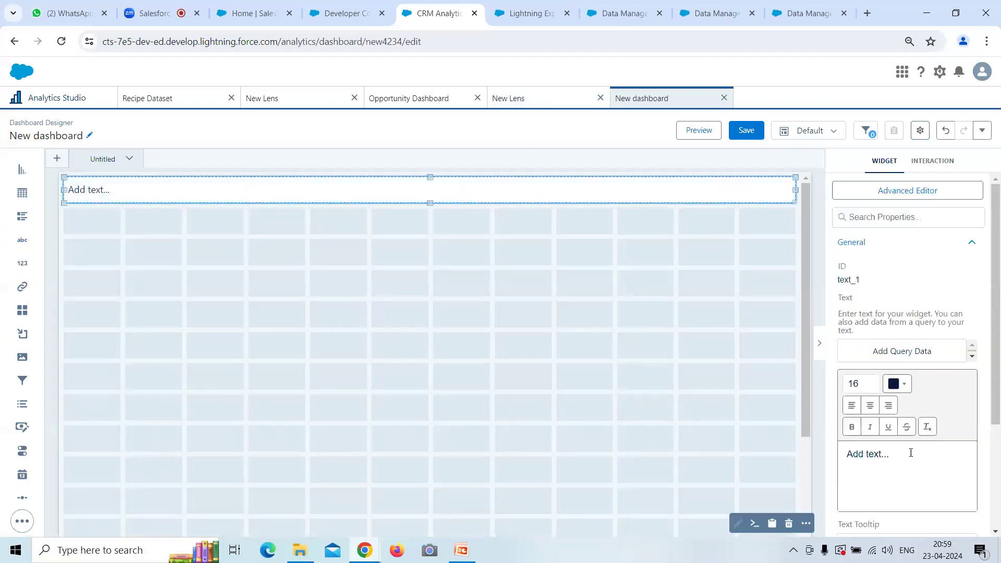
{"action": "left_click_drag", "start_coordinate": [910, 453], "coordinate": [839, 451]}
{"action": "type", "text": "SV TEch"}
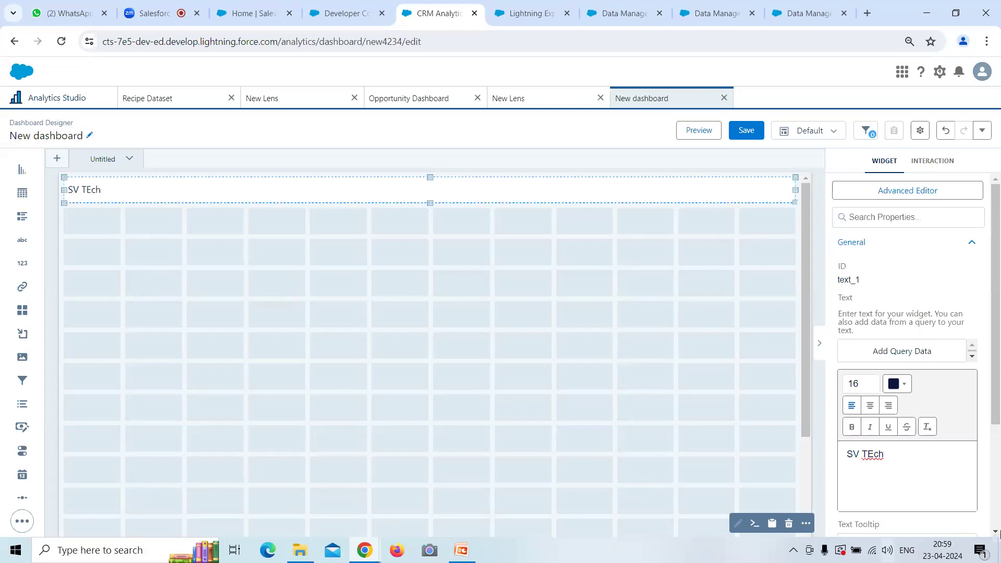
{"action": "left_click", "coordinate": [906, 455]}
{"action": "key", "text": "BackSpace"}
{"action": "key", "text": "BackSpace"}
{"action": "type", "text": "CH Opportunity Dashboard"}
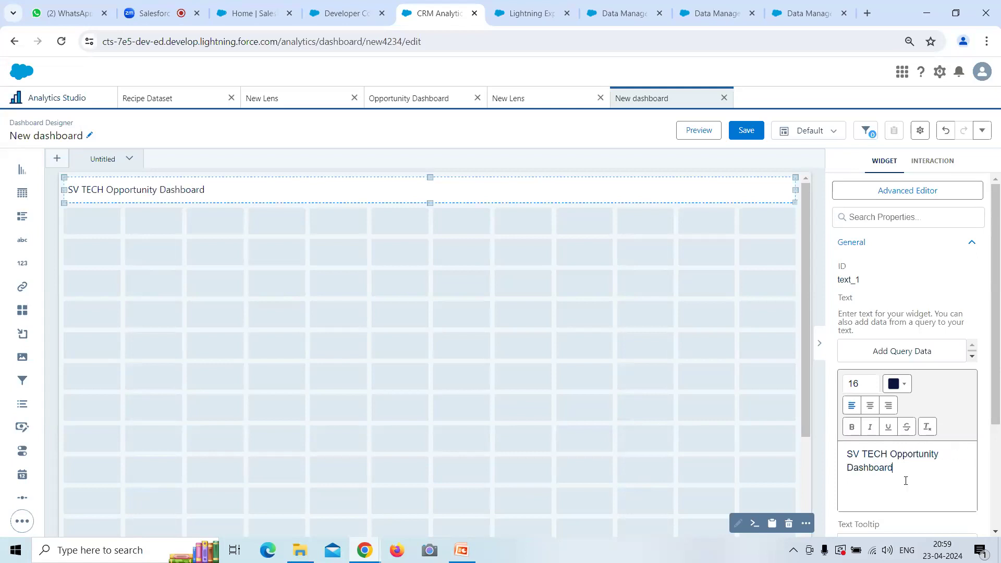
{"action": "left_click", "coordinate": [869, 405]}
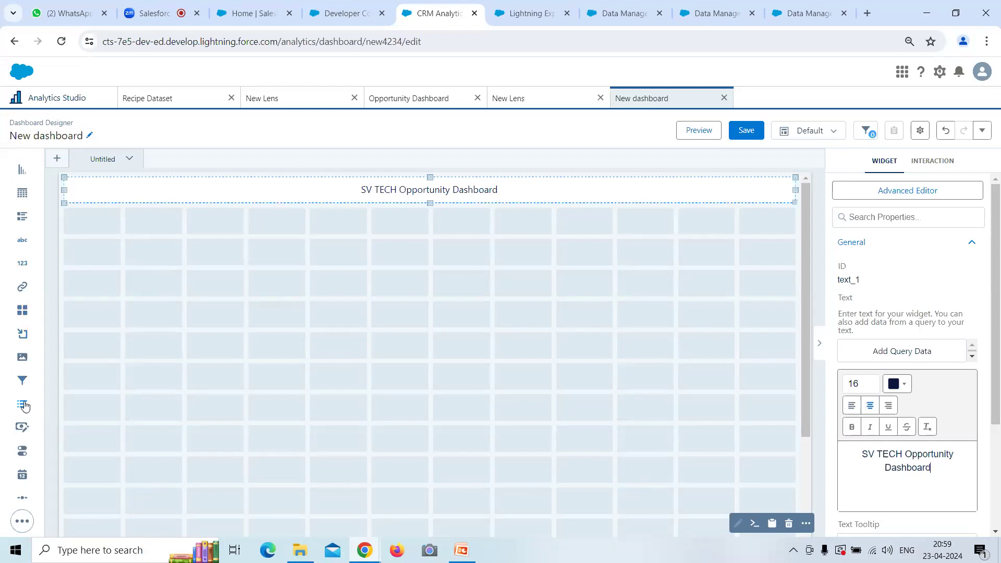
- Place two filter widgets side by side below the title, each spanning half of the dashboard's width
{"action": "left_click_drag", "start_coordinate": [23, 404], "coordinate": [364, 223]}
{"action": "left_click", "coordinate": [80, 413]}
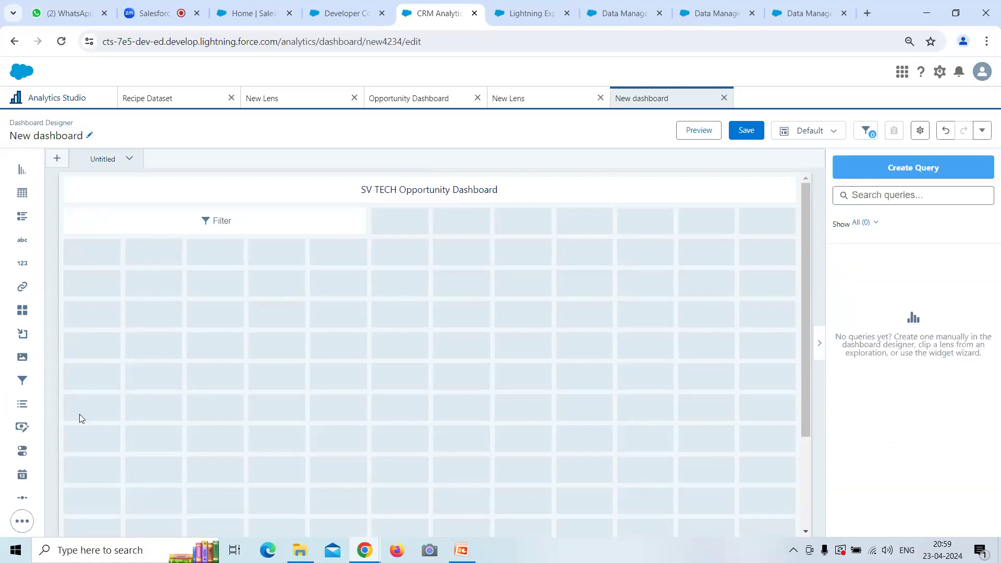
{"action": "left_click_drag", "start_coordinate": [23, 404], "coordinate": [794, 220]}
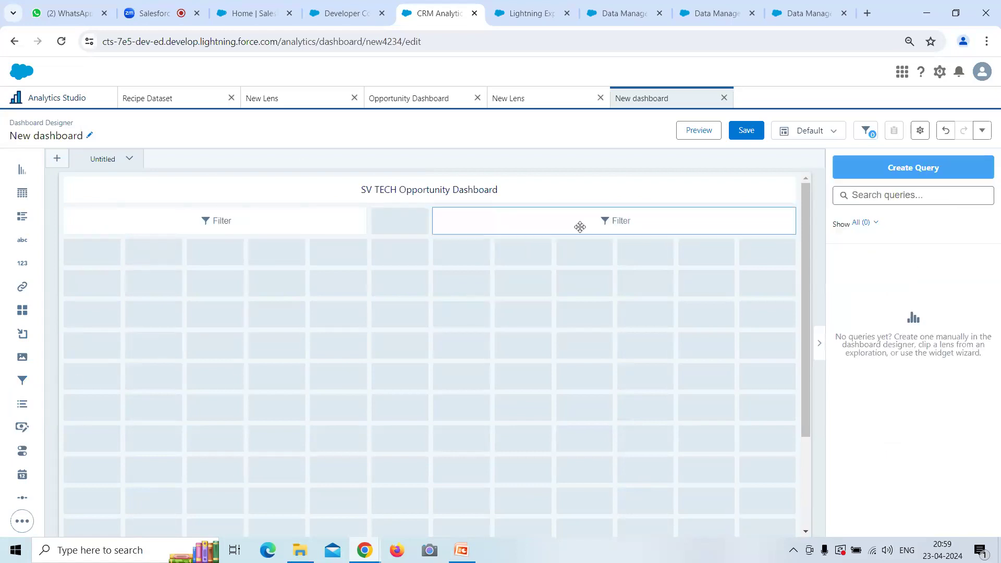
{"action": "left_click", "coordinate": [360, 220]}
{"action": "left_click_drag", "start_coordinate": [360, 220], "coordinate": [402, 220]}
{"action": "left_click", "coordinate": [245, 224]}
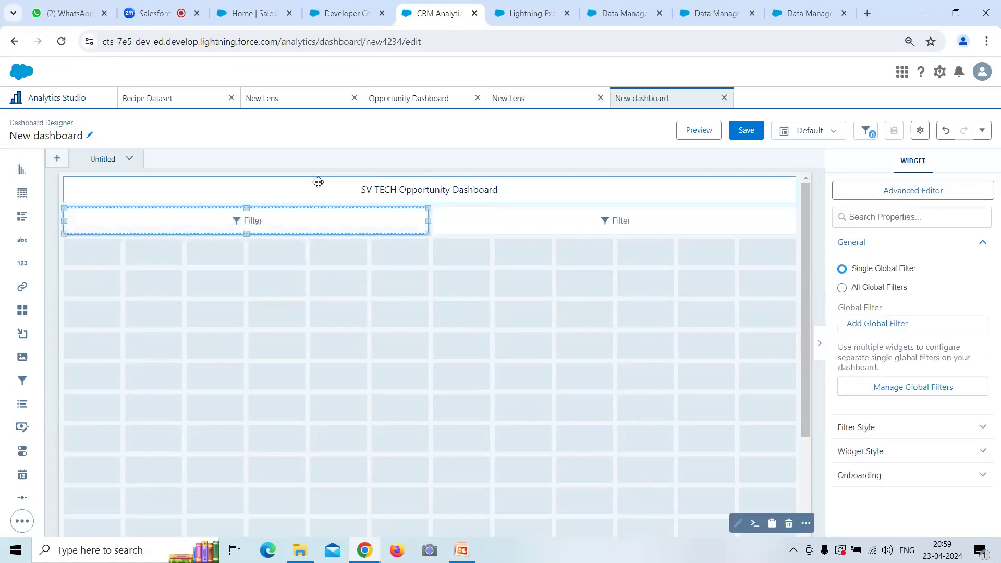
{"action": "left_click", "coordinate": [697, 132]}
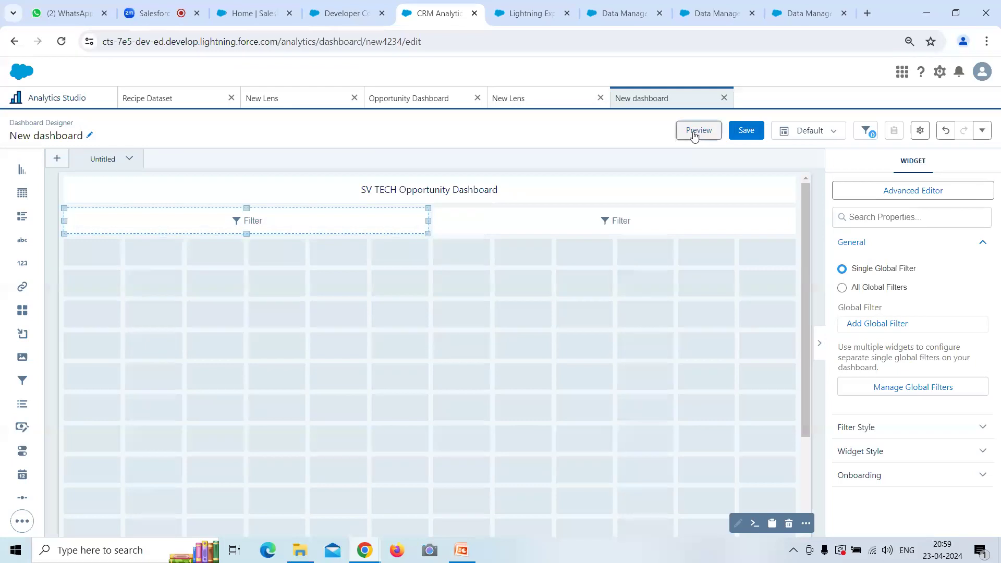
{"action": "left_click", "coordinate": [842, 130]}
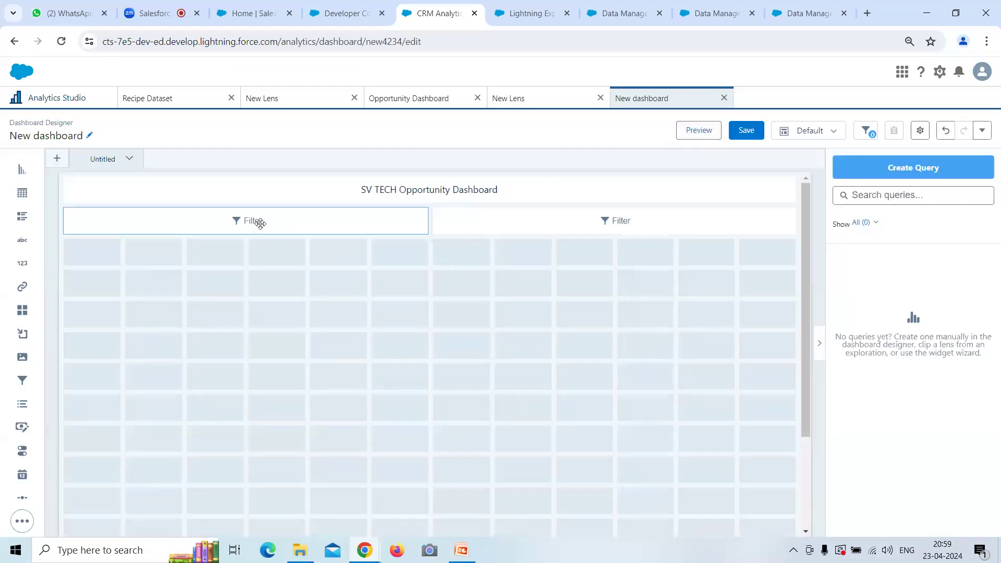
{"action": "left_click", "coordinate": [545, 226]}
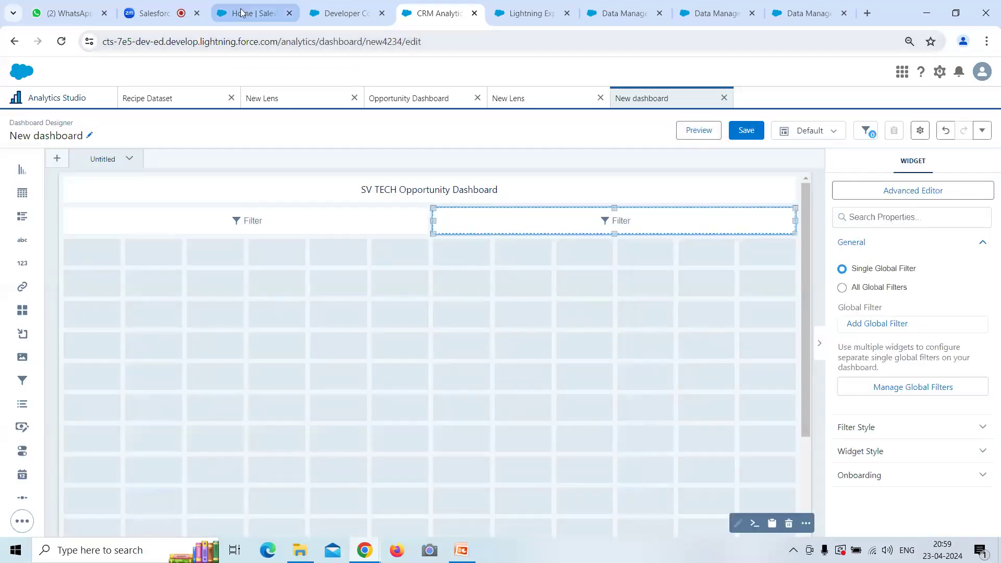
{"action": "left_click_drag", "start_coordinate": [262, 223], "coordinate": [245, 221]}
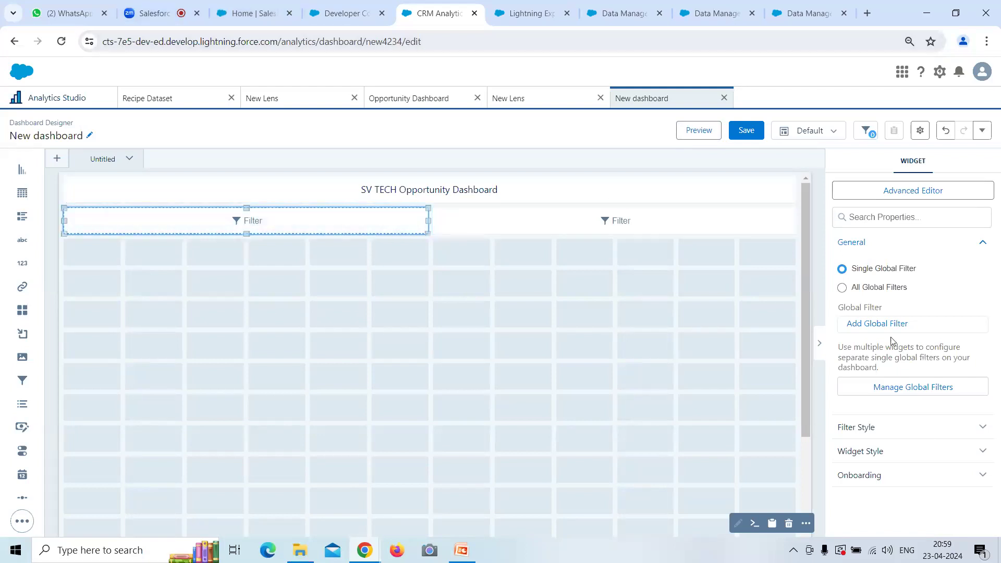
{"action": "left_click", "coordinate": [542, 217]}
{"action": "left_click", "coordinate": [629, 221]}
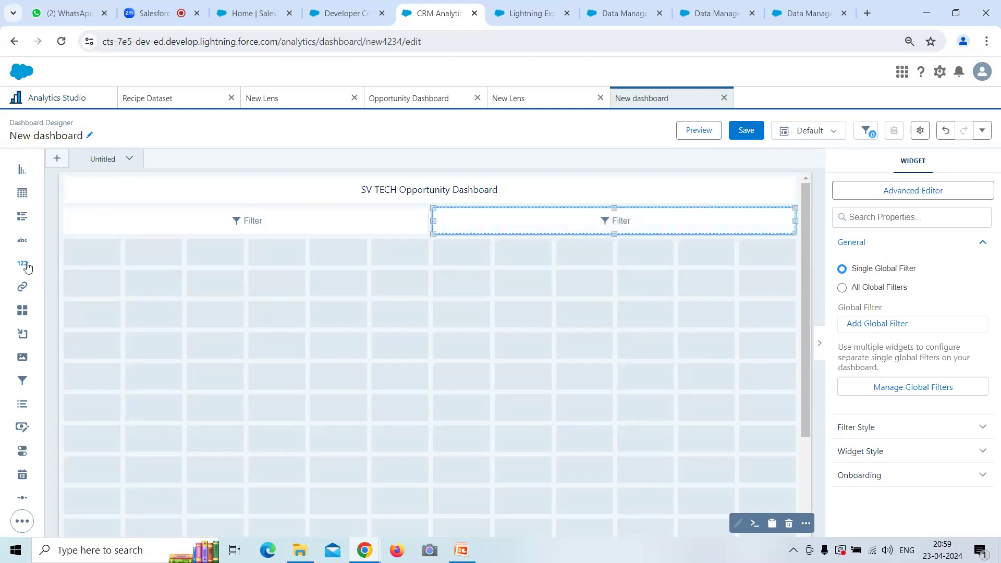
- Delete both filter widgets and place a list widget over the first two columns of the row below the title
{"action": "left_click", "coordinate": [250, 220]}
{"action": "key", "text": "Delete"}
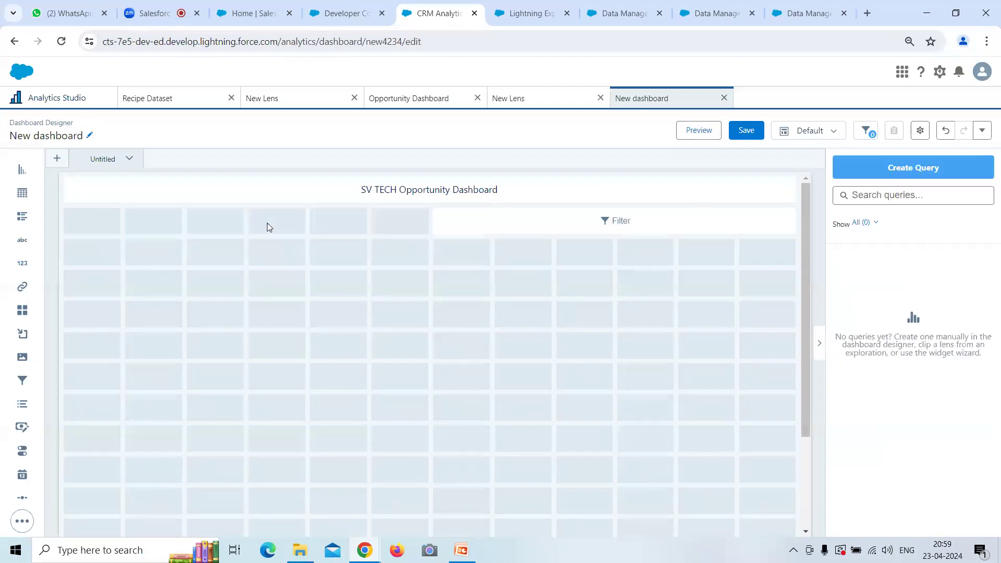
{"action": "left_click", "coordinate": [488, 227]}
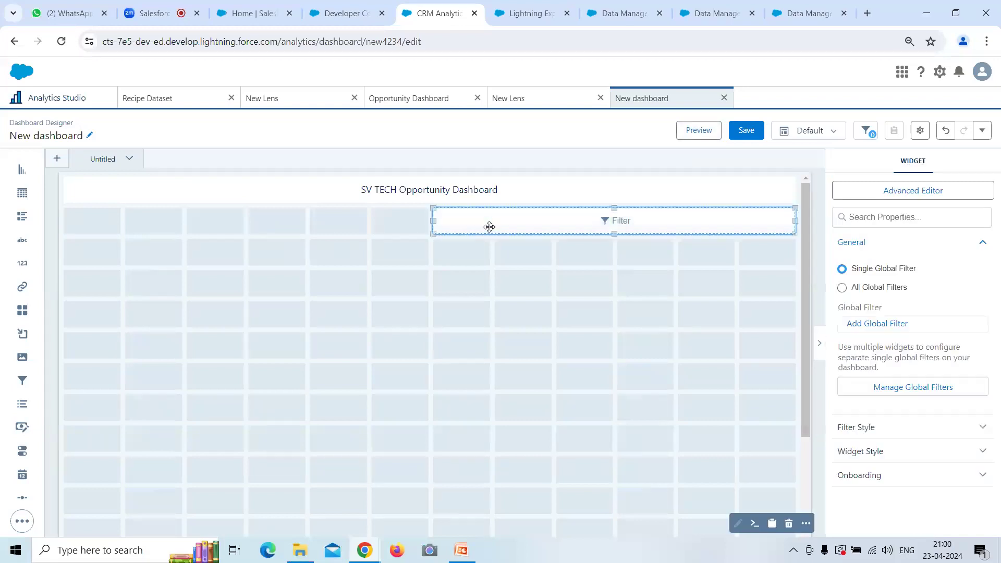
{"action": "key", "text": "Delete"}
{"action": "left_click_drag", "start_coordinate": [21, 404], "coordinate": [128, 224]}
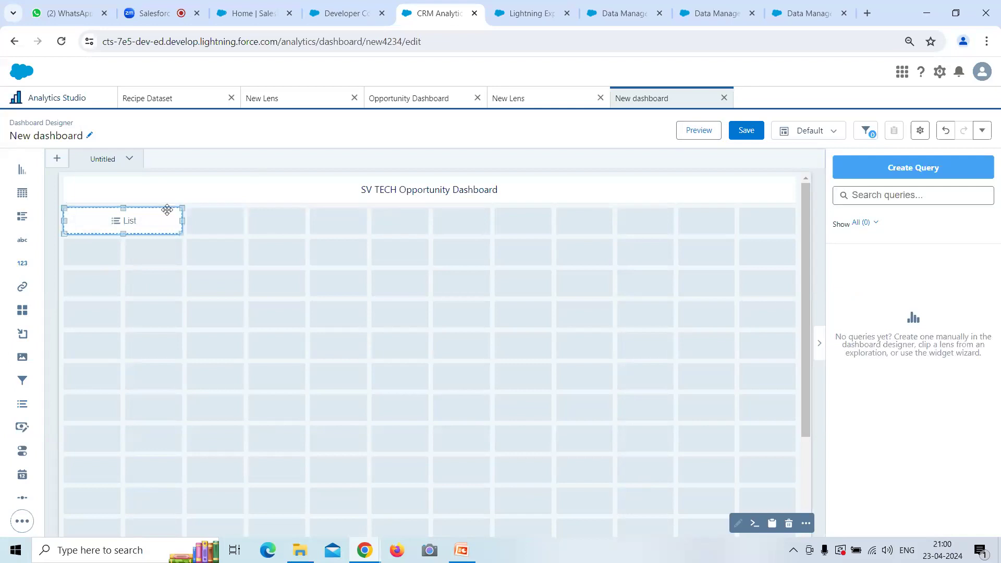
- Create a query on the SV Tech Demo Opp dataset with Count of Rows grouped by Stage
{"action": "left_click", "coordinate": [915, 166]}
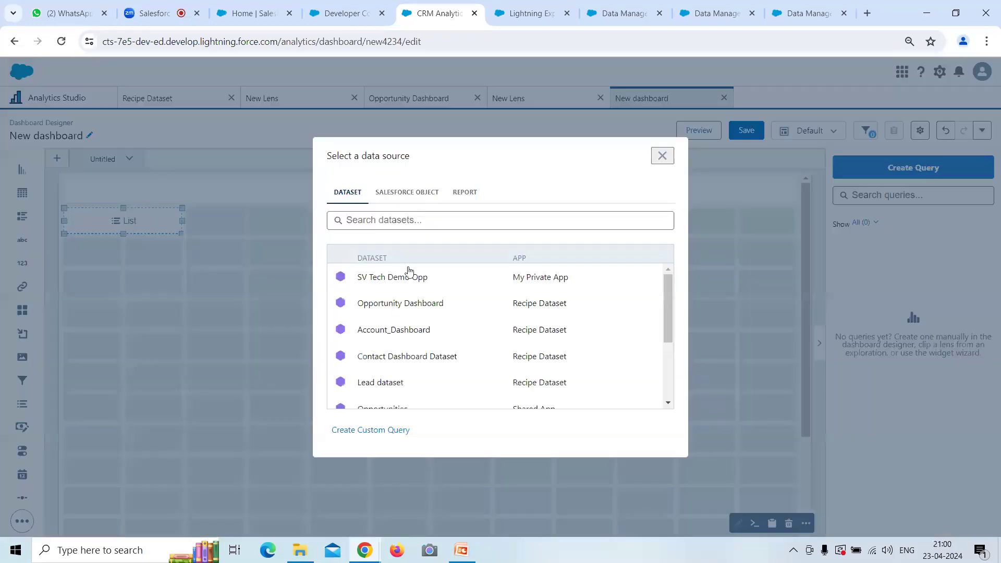
{"action": "left_click", "coordinate": [458, 281]}
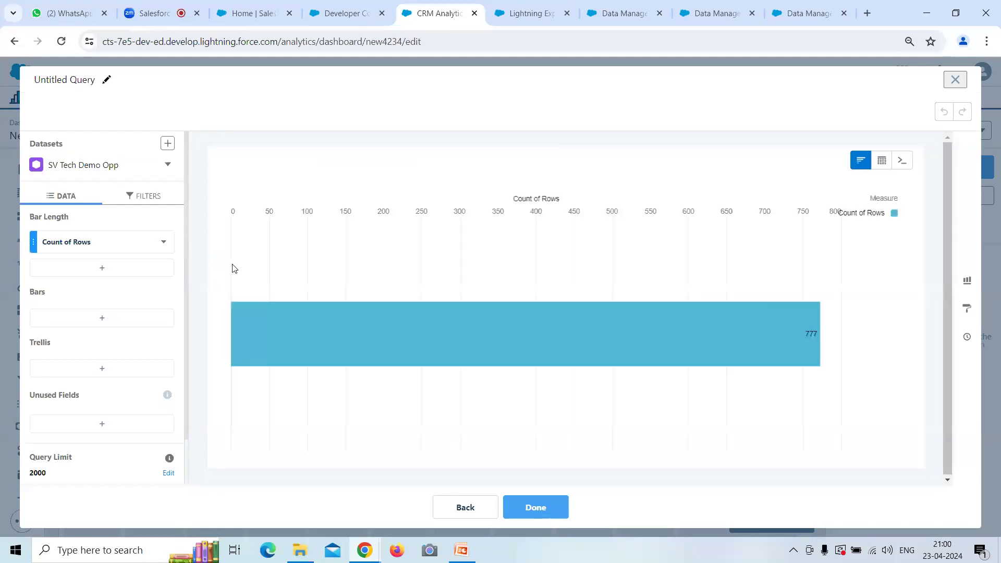
{"action": "left_click", "coordinate": [105, 318]}
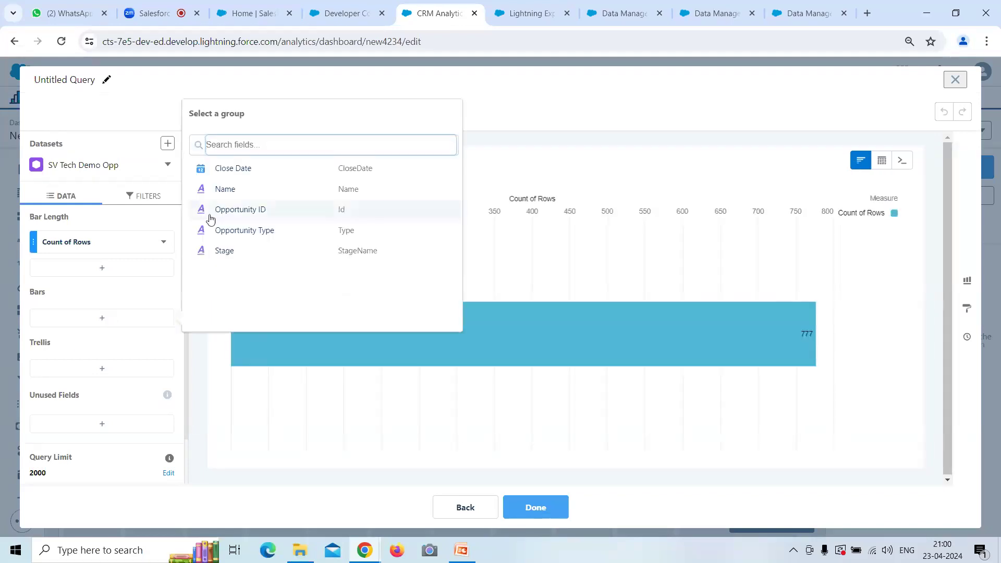
{"action": "left_click", "coordinate": [233, 250]}
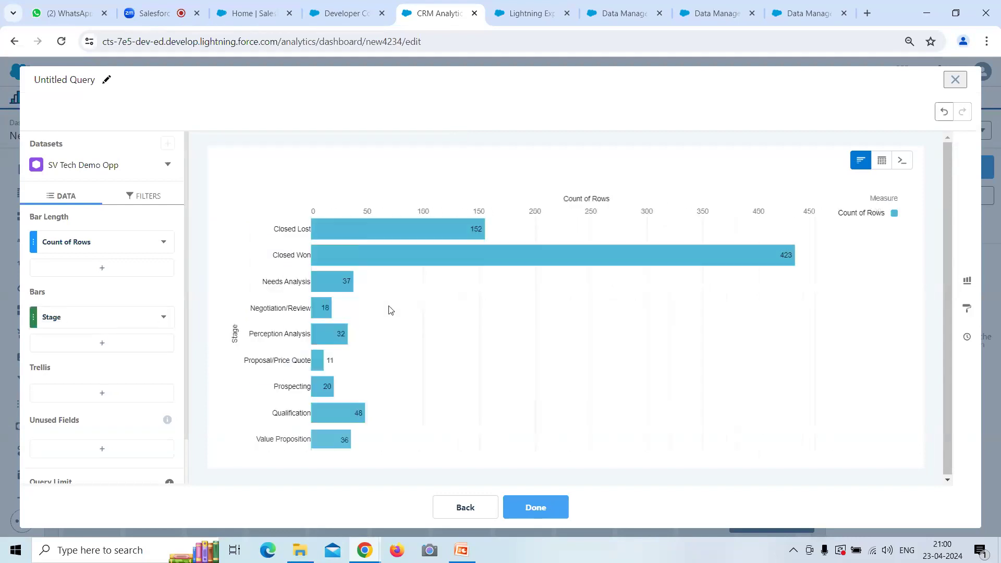
- Sort the query's Count of Rows in descending order and finish the query
{"action": "left_click", "coordinate": [164, 241]}
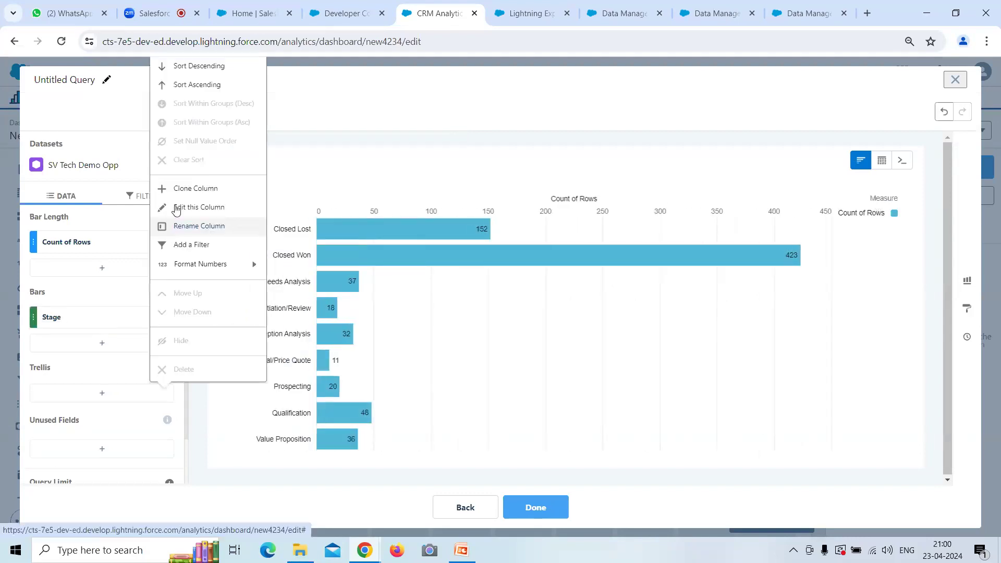
{"action": "left_click", "coordinate": [148, 293]}
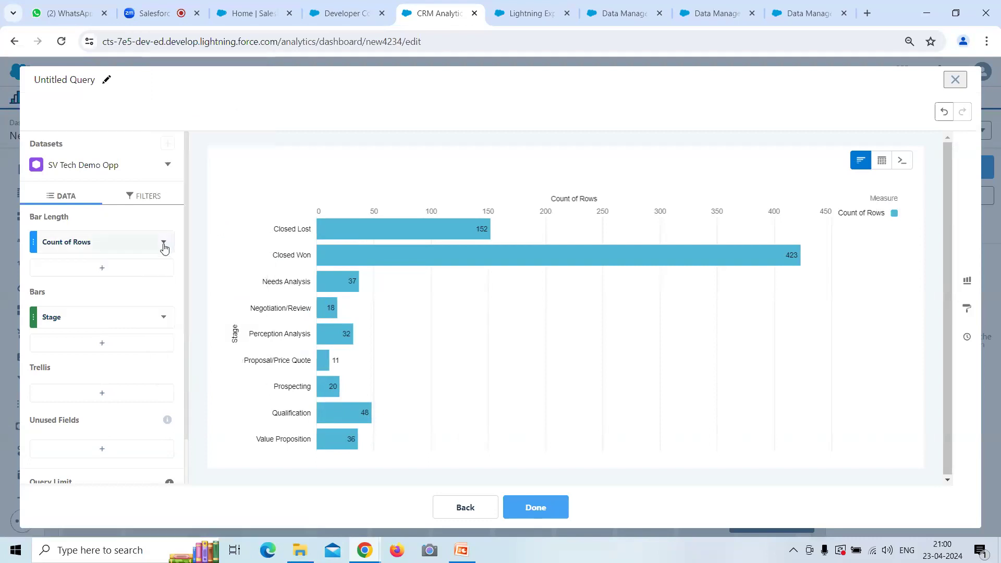
{"action": "left_click", "coordinate": [164, 245]}
{"action": "left_click", "coordinate": [211, 66]}
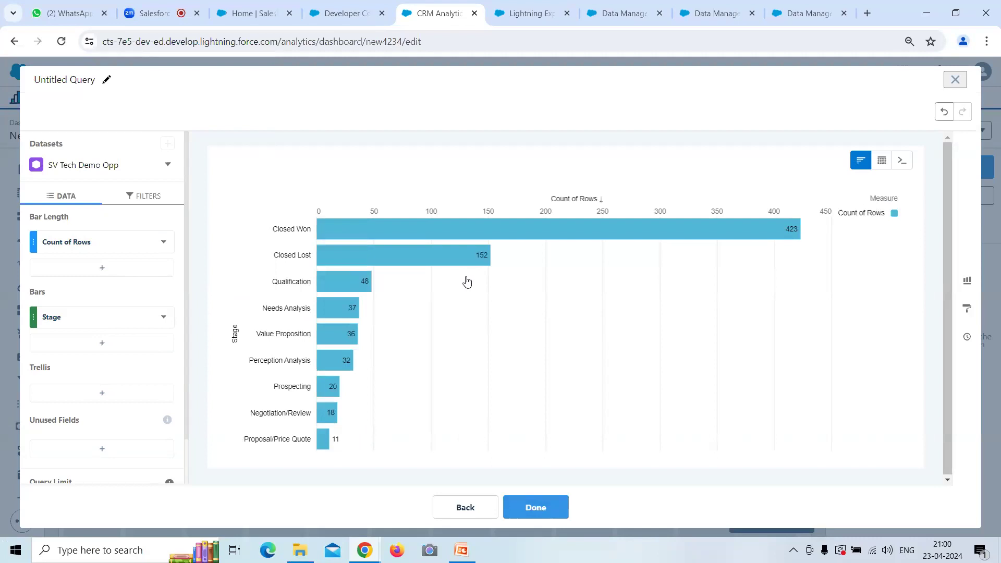
{"action": "left_click", "coordinate": [547, 507]}
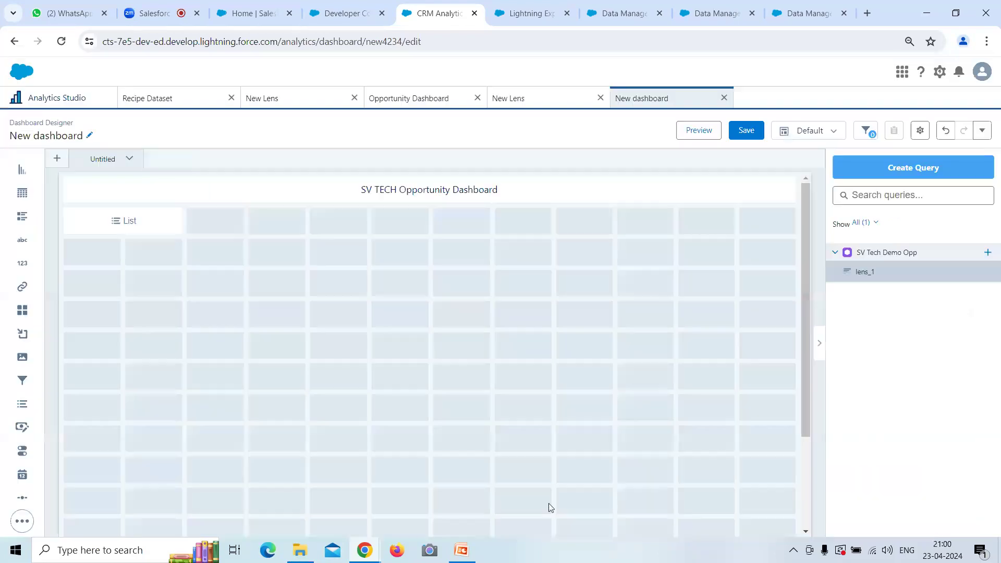
- Place the lens_1 query as a chart below the list widget and enlarge it to six columns by five rows
{"action": "left_click_drag", "start_coordinate": [872, 275], "coordinate": [262, 317]}
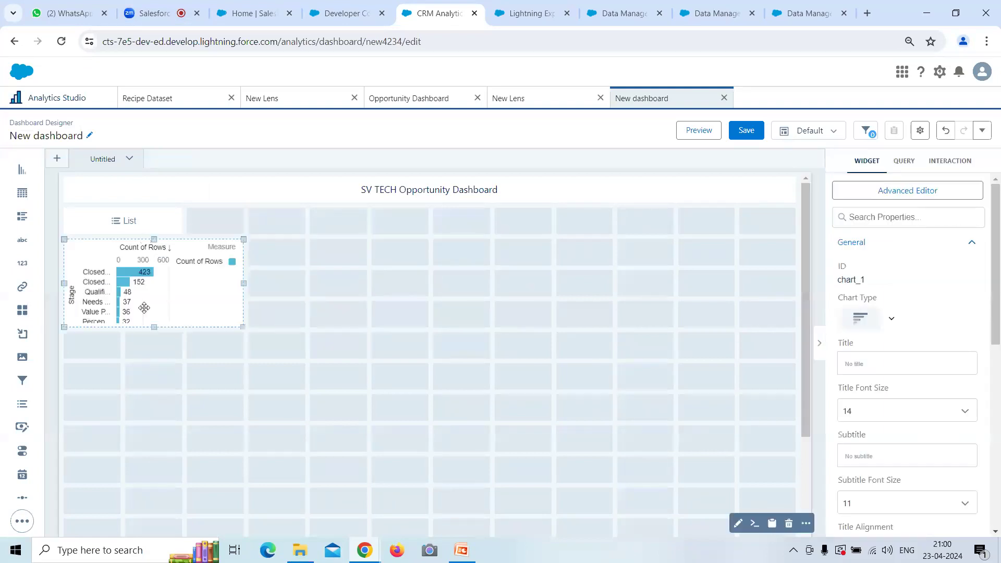
{"action": "left_click_drag", "start_coordinate": [155, 327], "coordinate": [154, 367]}
{"action": "left_click", "coordinate": [225, 313]}
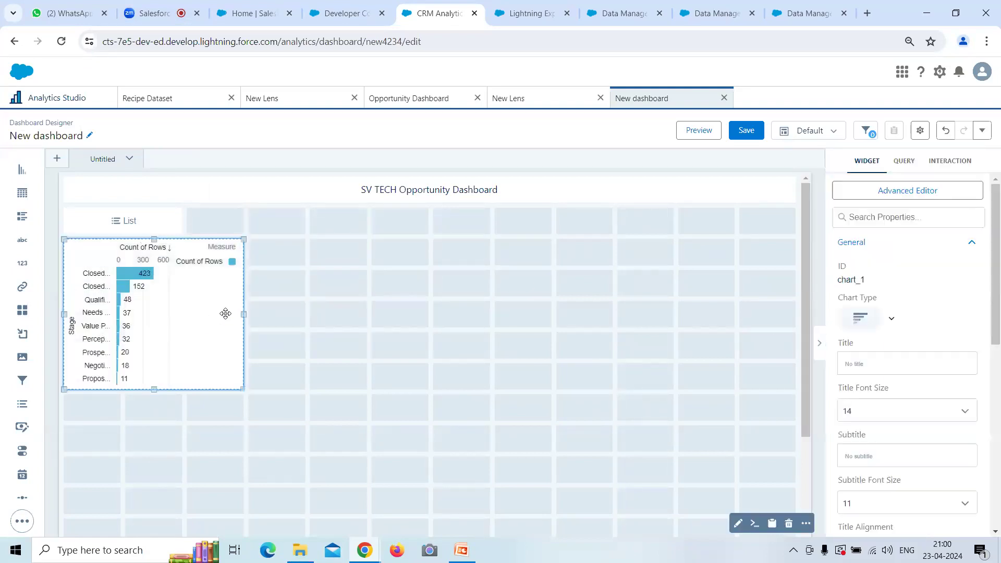
{"action": "left_click_drag", "start_coordinate": [245, 312], "coordinate": [405, 313]}
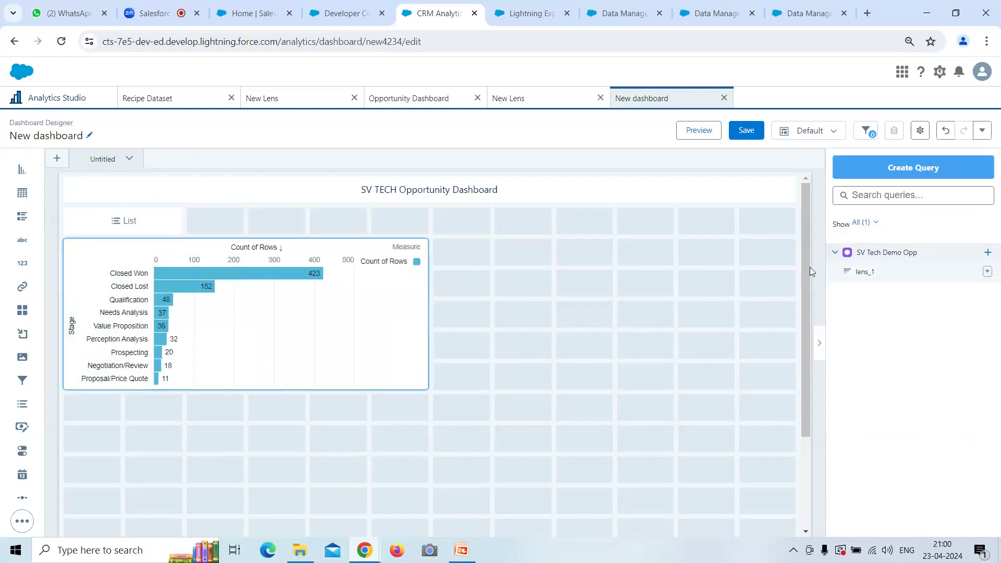
- Create a query on the SV Tech Demo Opp dataset with Count of Rows grouped by Opportunity Type
{"action": "left_click", "coordinate": [986, 253]}
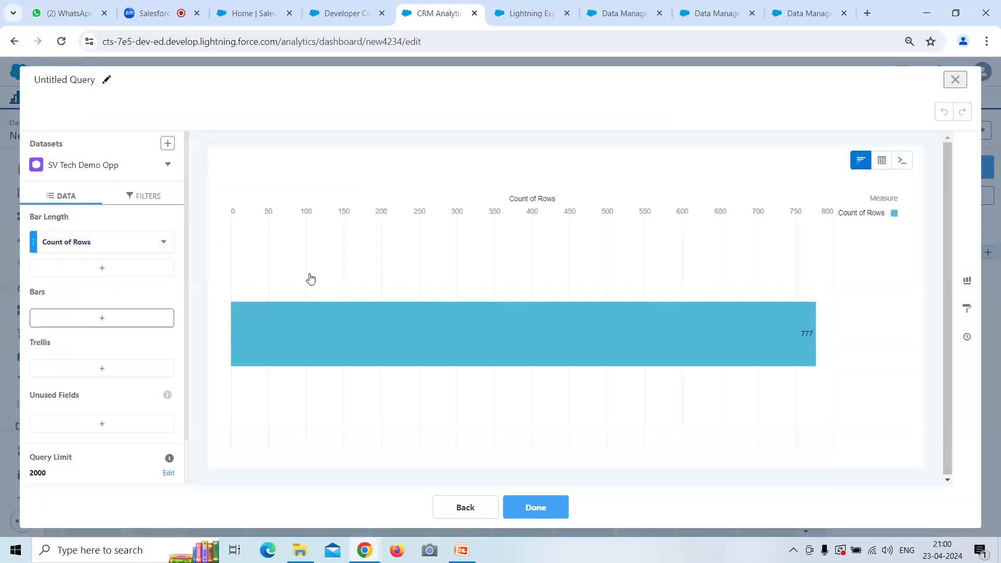
{"action": "left_click", "coordinate": [102, 323]}
{"action": "left_click", "coordinate": [239, 196]}
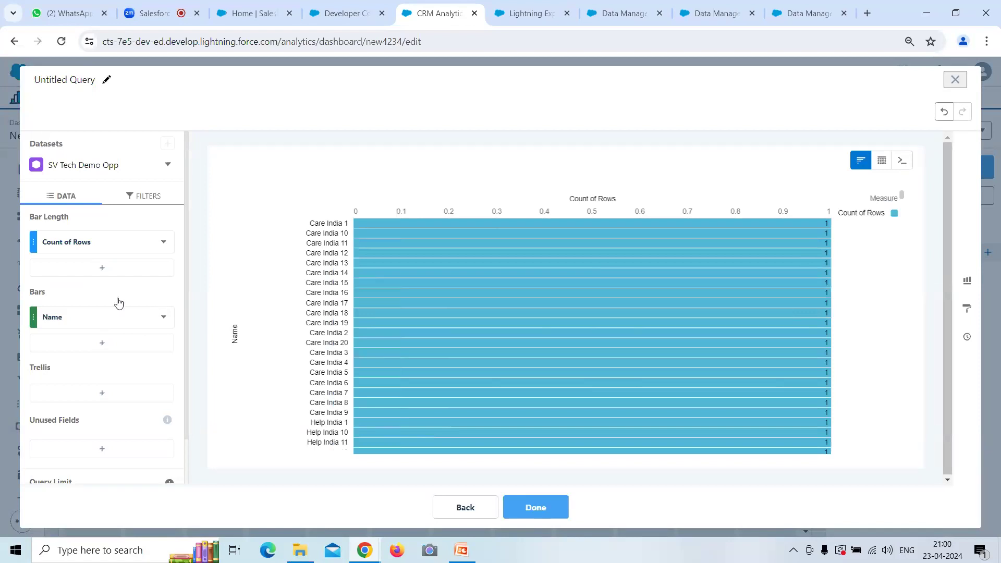
{"action": "left_click", "coordinate": [105, 317]}
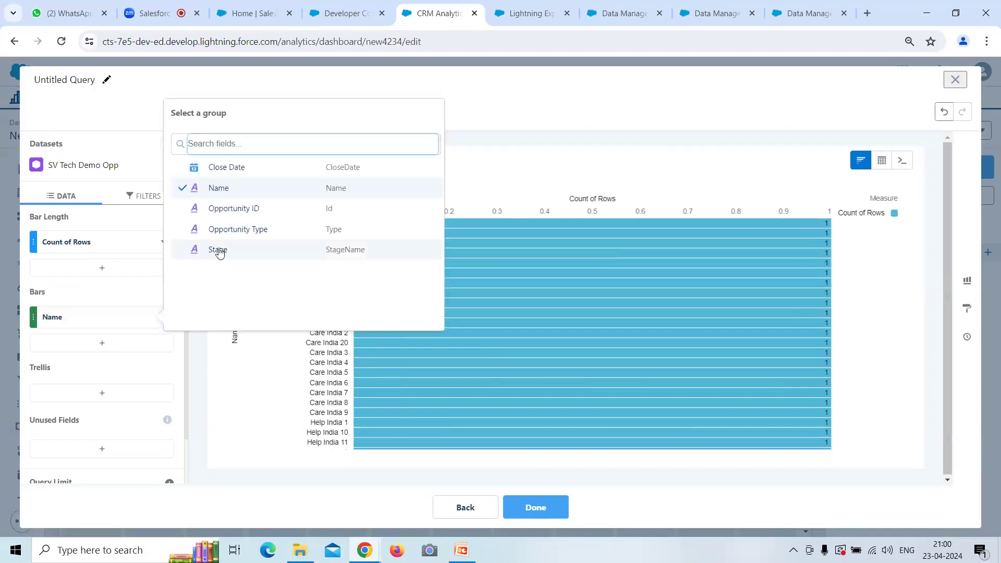
{"action": "left_click", "coordinate": [239, 229]}
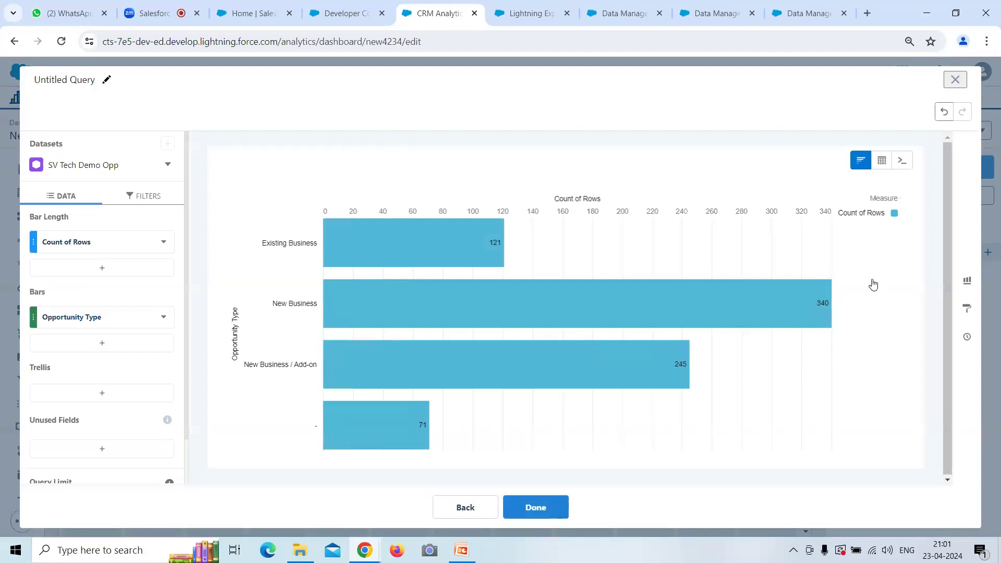
{"action": "left_click", "coordinate": [535, 507]}
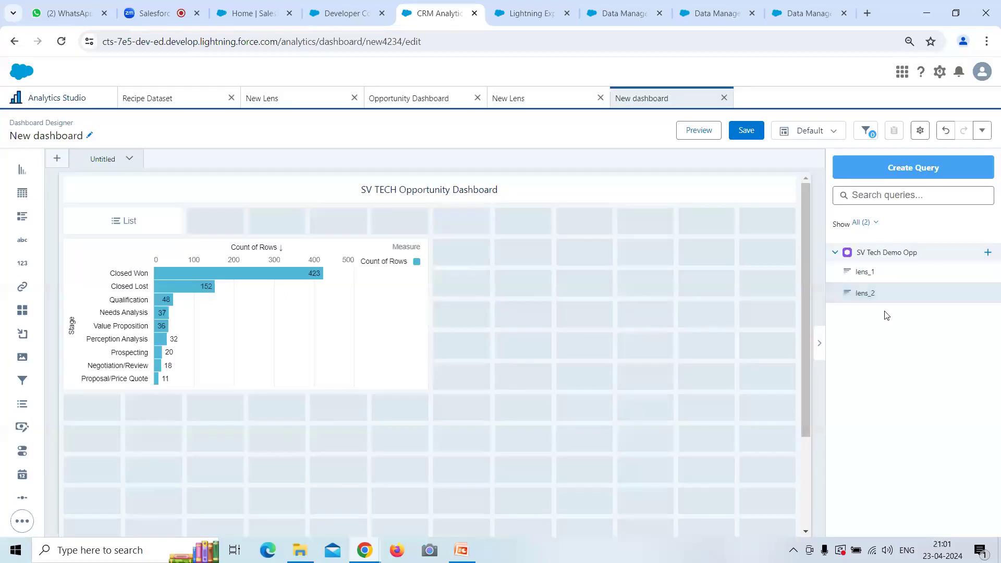
- Place the lens_2 query as a five-row-high chart beside the Stage chart and apply the lens_1 query to the list widget
{"action": "left_click_drag", "start_coordinate": [880, 292], "coordinate": [766, 284]}
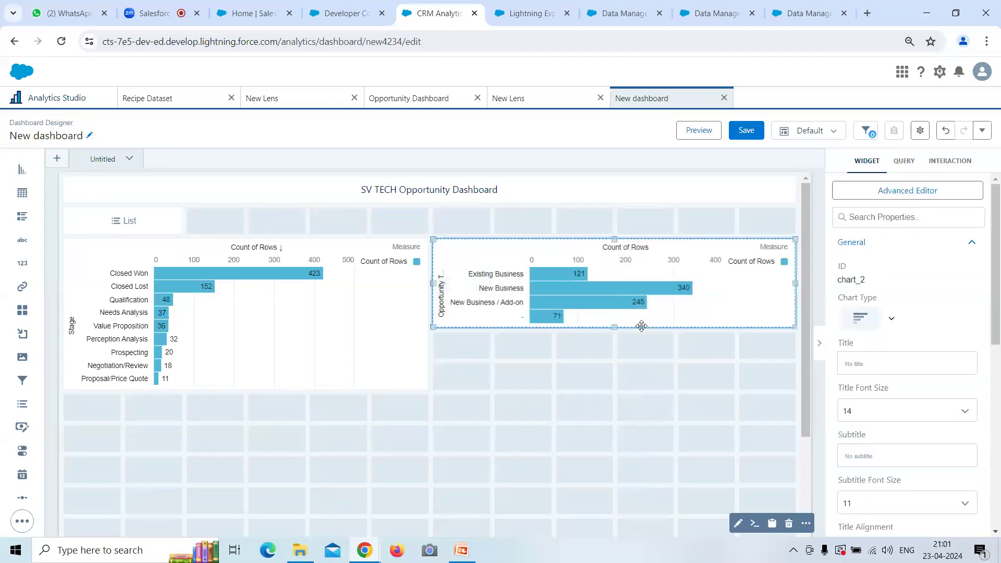
{"action": "left_click_drag", "start_coordinate": [614, 326], "coordinate": [627, 379]}
{"action": "left_click", "coordinate": [138, 223]}
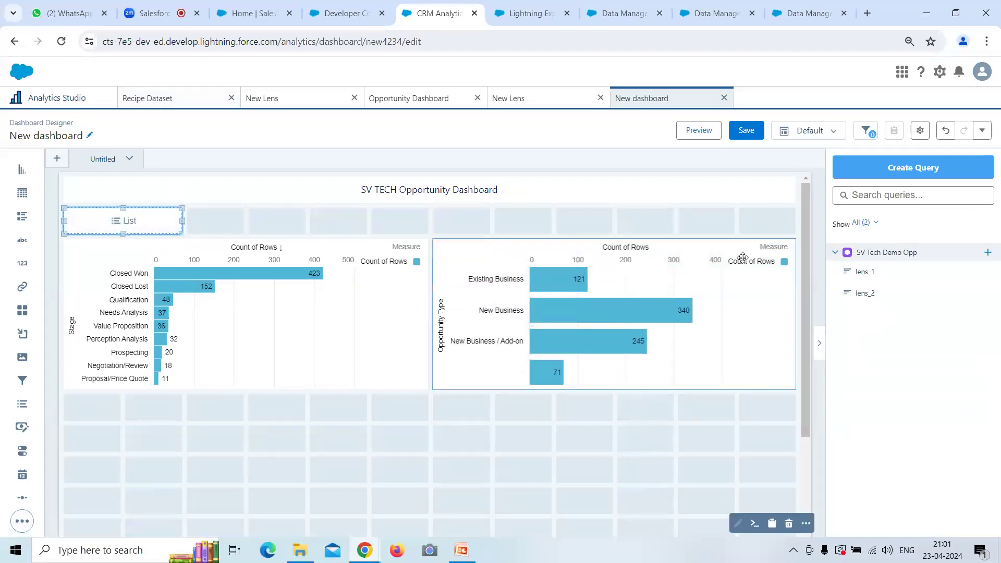
{"action": "left_click_drag", "start_coordinate": [862, 272], "coordinate": [154, 223]}
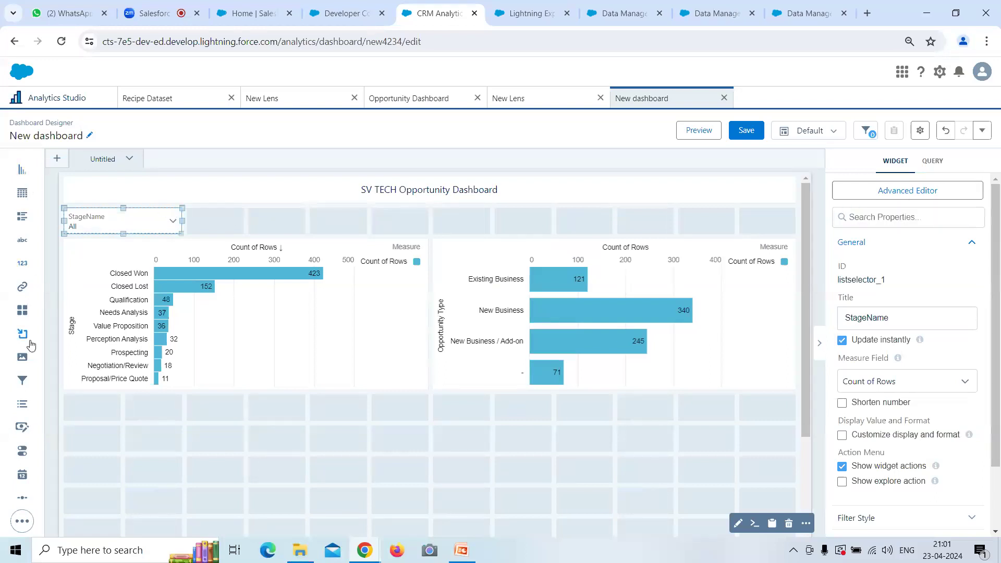
- Add a second list widget in the filter row for the lens_2 query and widen both list widgets to six columns each
{"action": "left_click_drag", "start_coordinate": [77, 398], "coordinate": [736, 221]}
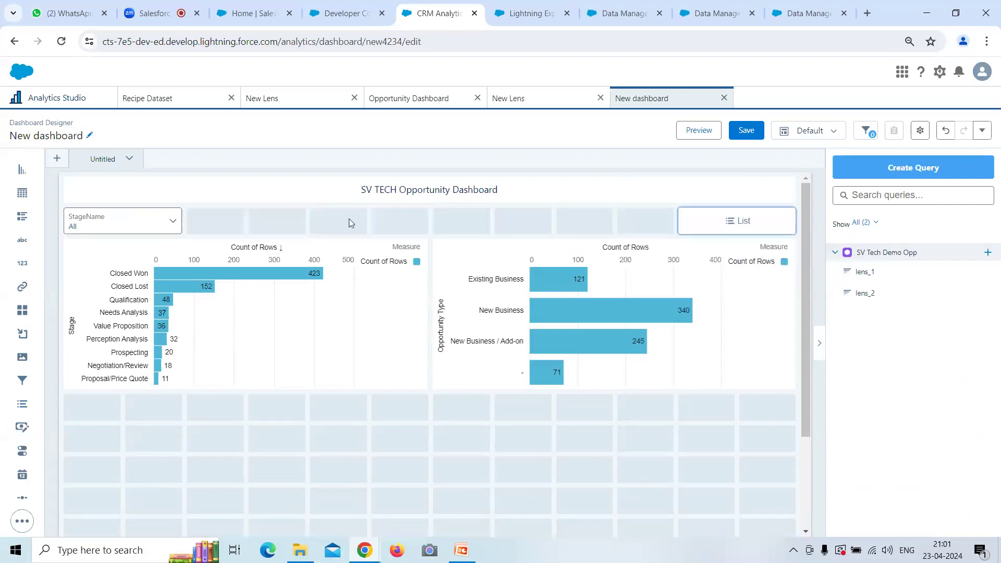
{"action": "left_click", "coordinate": [174, 218]}
{"action": "left_click_drag", "start_coordinate": [182, 220], "coordinate": [428, 223]}
{"action": "left_click_drag", "start_coordinate": [679, 221], "coordinate": [457, 220]}
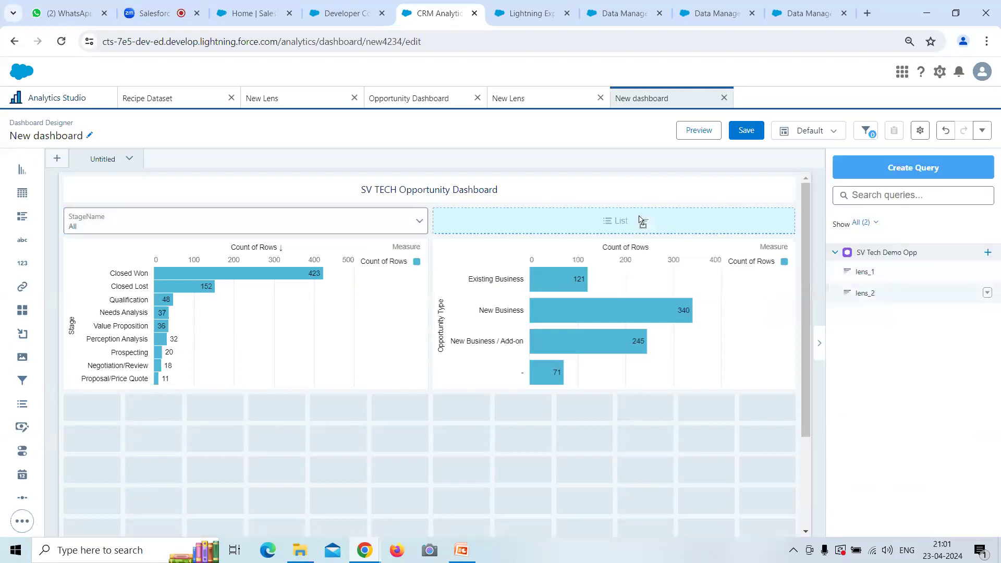
- Preview the dashboard, test the StageName filter with Closed Won, and reset the filter
{"action": "left_click", "coordinate": [694, 135]}
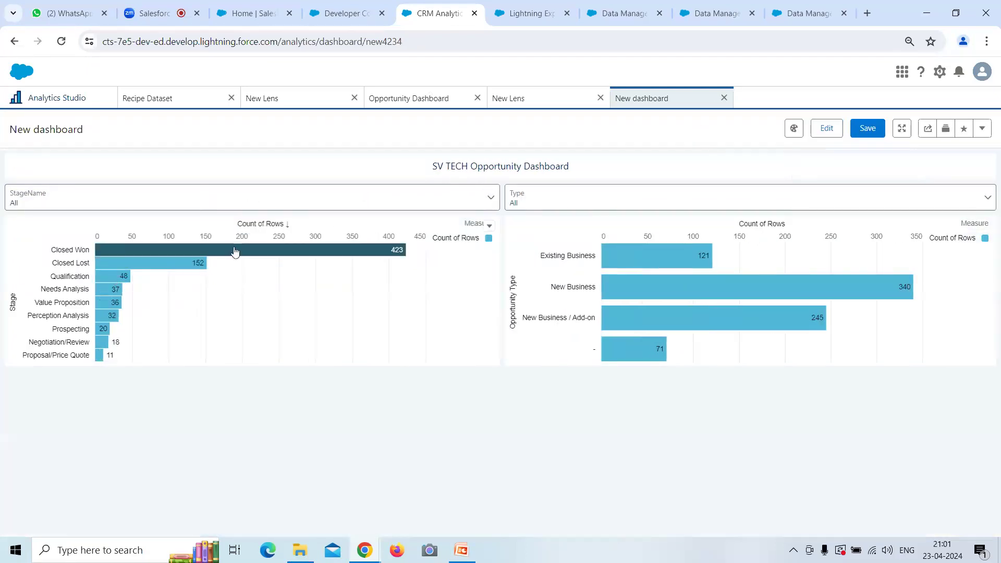
{"action": "left_click", "coordinate": [205, 204]}
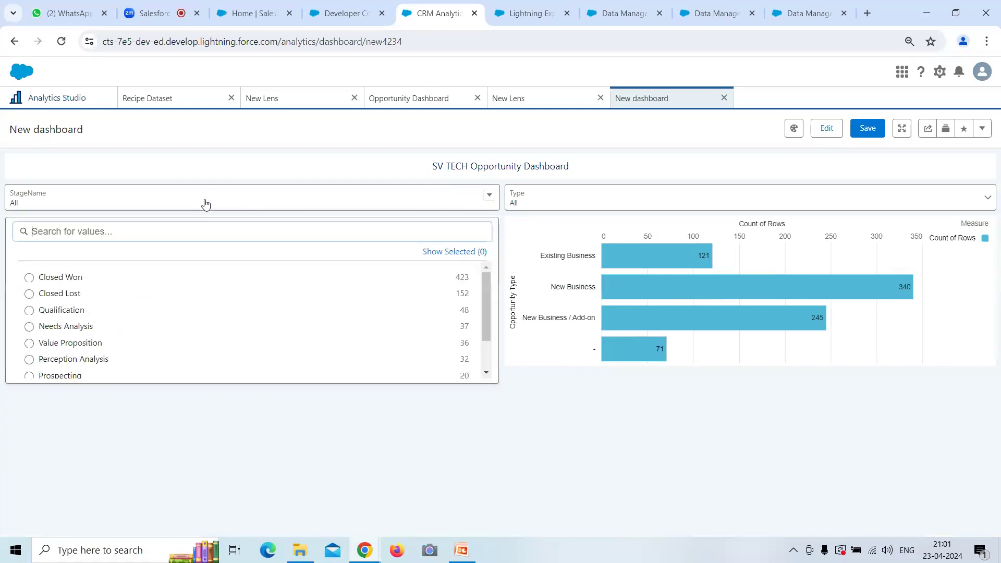
{"action": "left_click", "coordinate": [73, 276]}
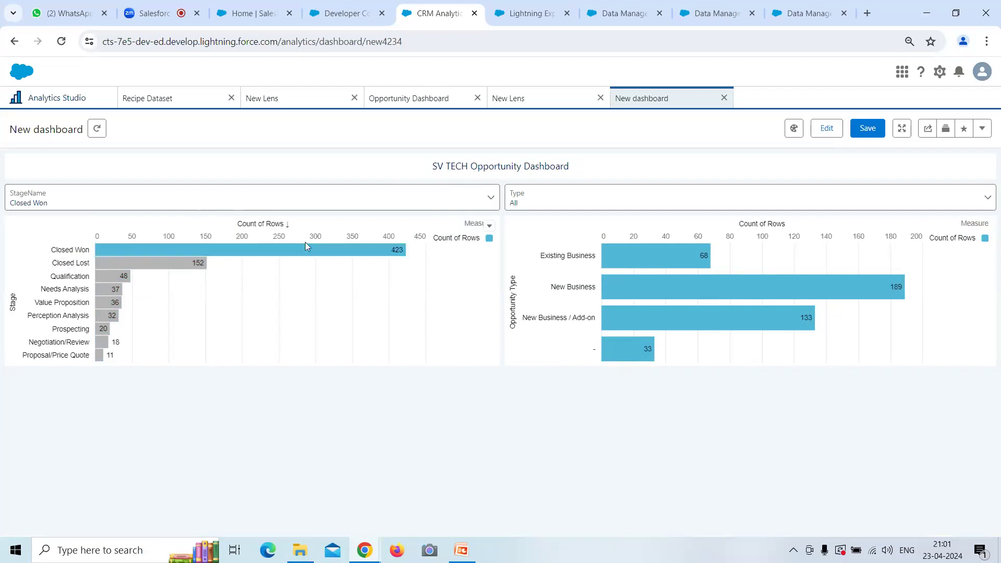
{"action": "mouse_move", "coordinate": [399, 258]}
{"action": "left_click", "coordinate": [98, 129]}
- Test the Type filter with Existing Business and return to editing the dashboard
{"action": "left_click", "coordinate": [536, 203]}
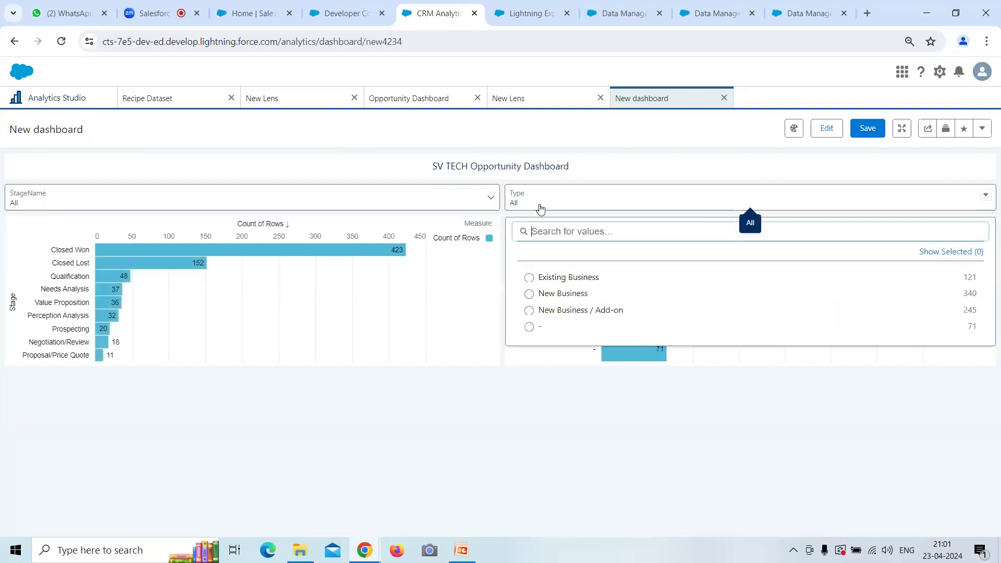
{"action": "left_click", "coordinate": [570, 278]}
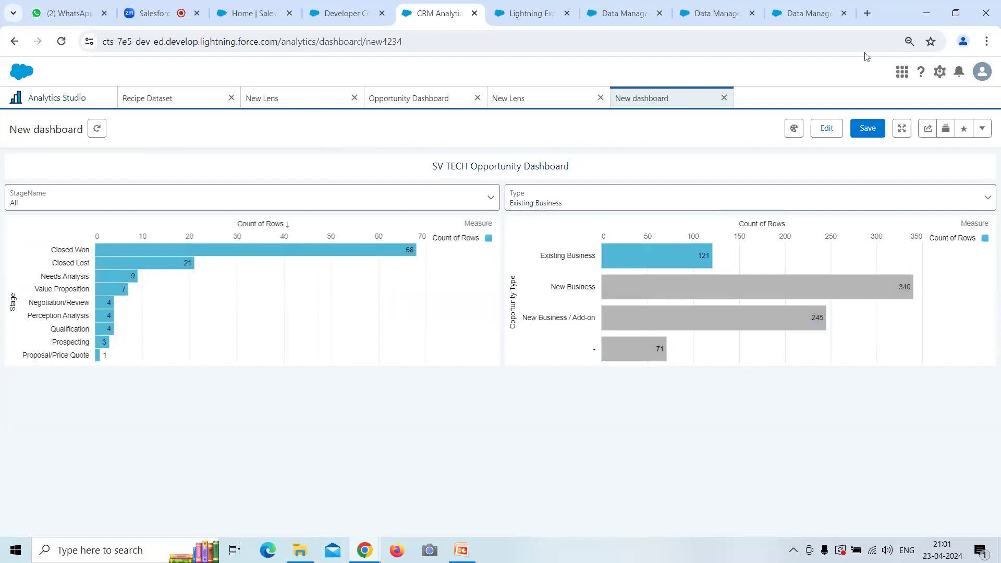
{"action": "mouse_move", "coordinate": [412, 258]}
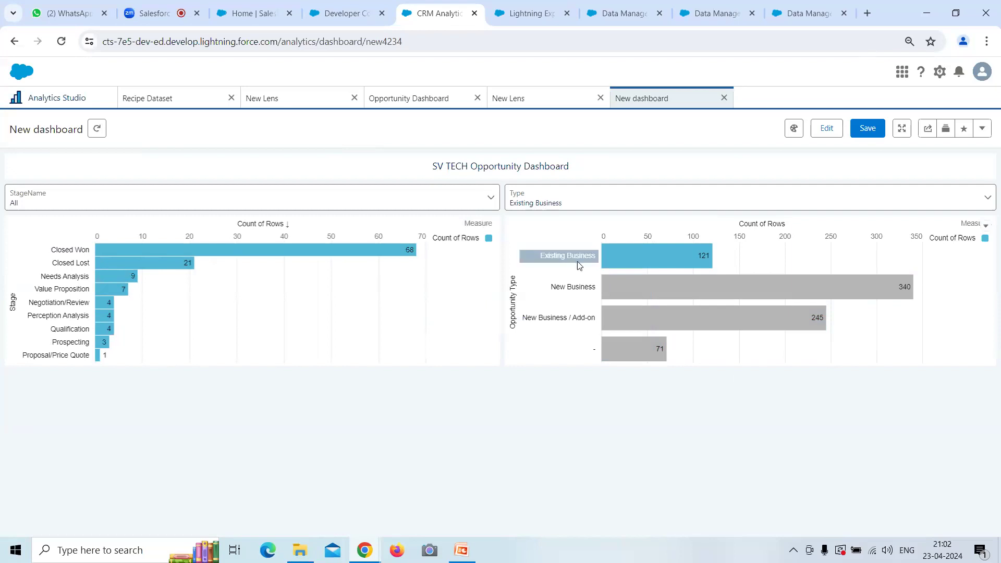
{"action": "left_click", "coordinate": [819, 130]}
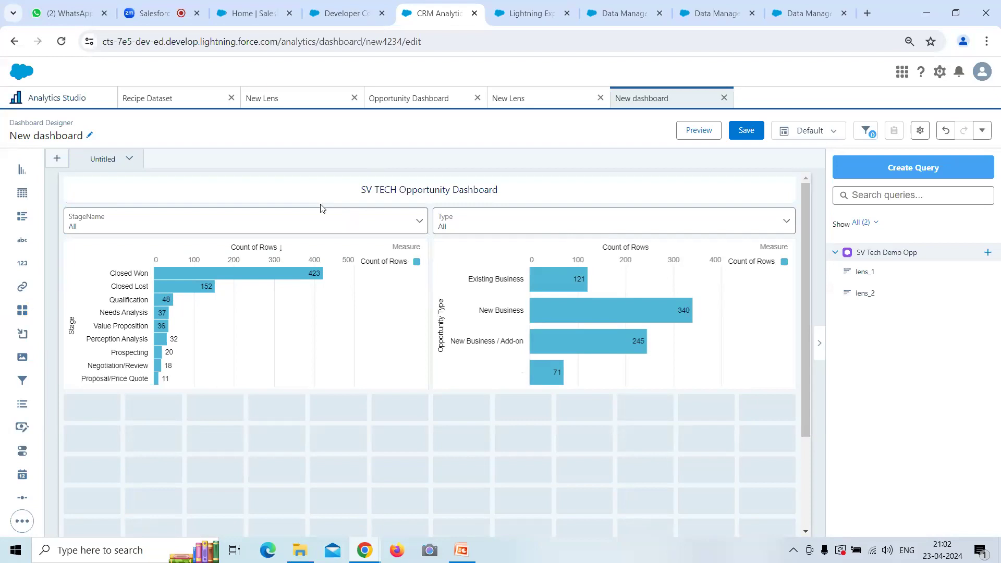
- Review the Opportunity Dashboard's filters, charts and number widget as a layout reference
{"action": "scroll", "coordinate": [436, 266], "scroll_direction": "down", "scroll_amount": 1}
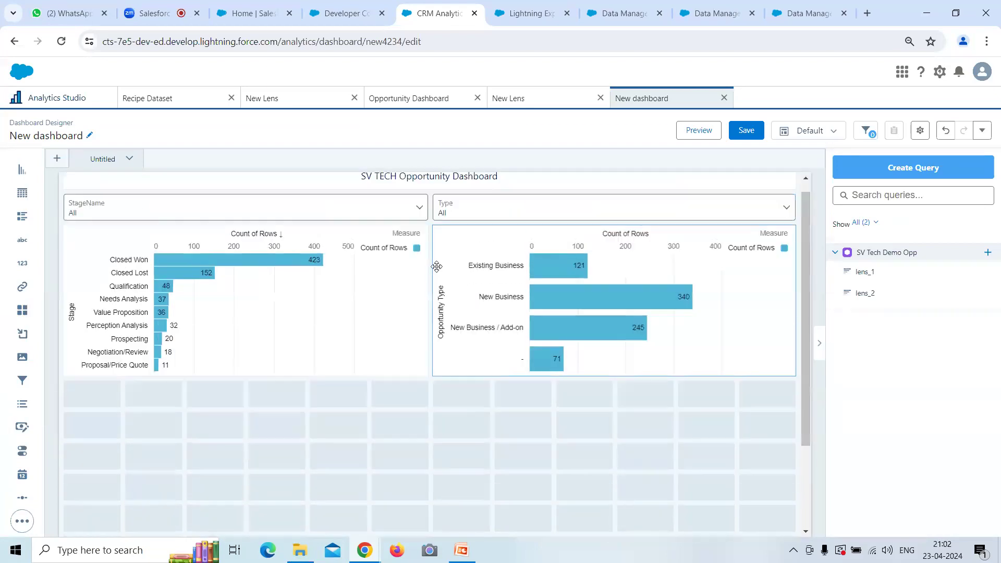
{"action": "left_click", "coordinate": [414, 99]}
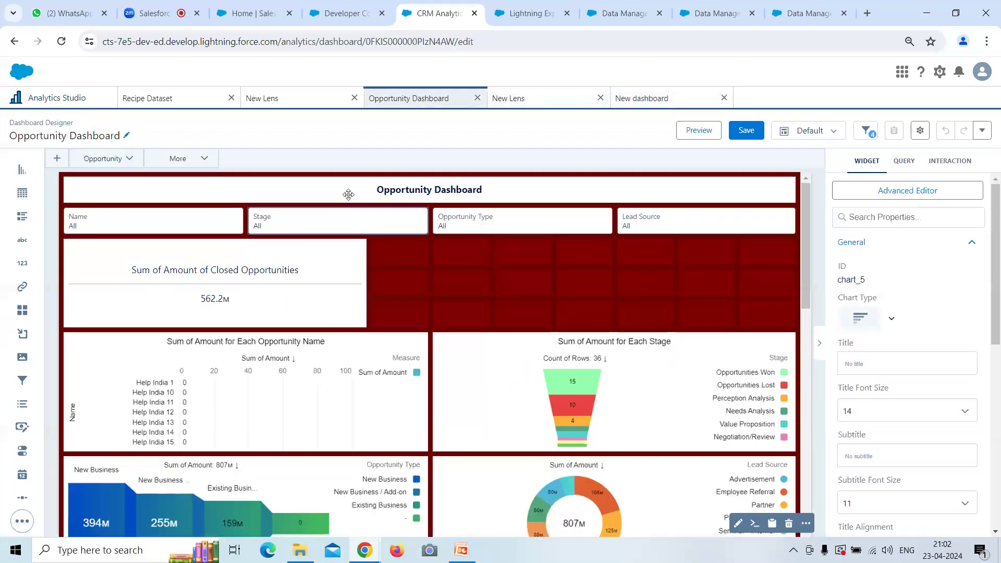
{"action": "scroll", "coordinate": [485, 308], "scroll_direction": "down", "scroll_amount": 8}
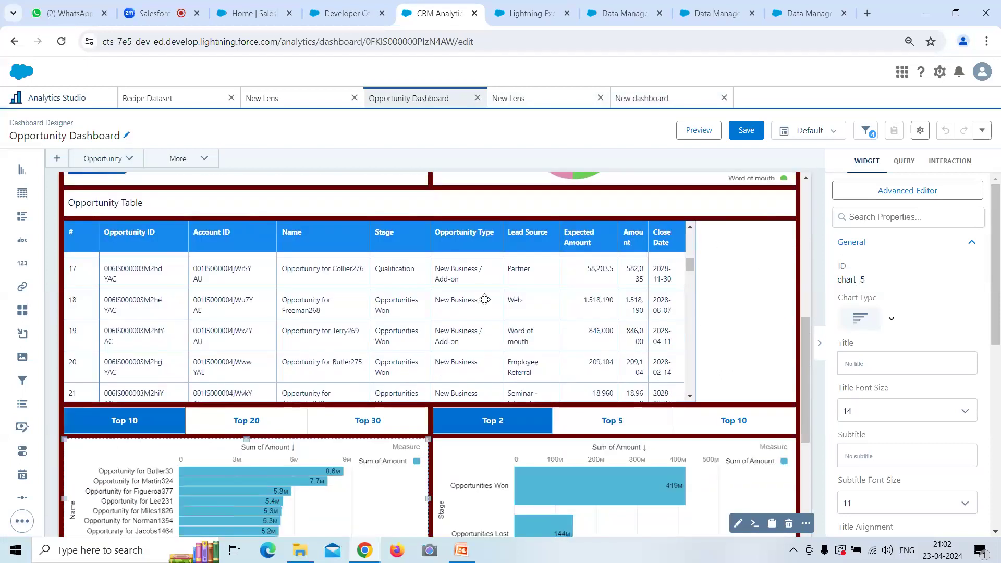
{"action": "scroll", "coordinate": [485, 298], "scroll_direction": "down", "scroll_amount": 5}
{"action": "scroll", "coordinate": [485, 298], "scroll_direction": "up", "scroll_amount": 8}
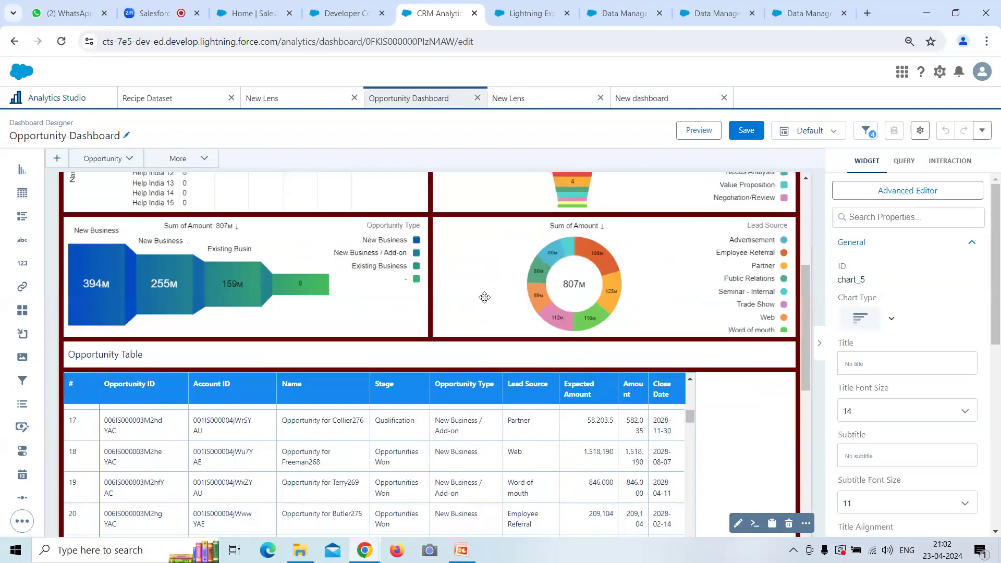
{"action": "scroll", "coordinate": [484, 297], "scroll_direction": "up", "scroll_amount": 3}
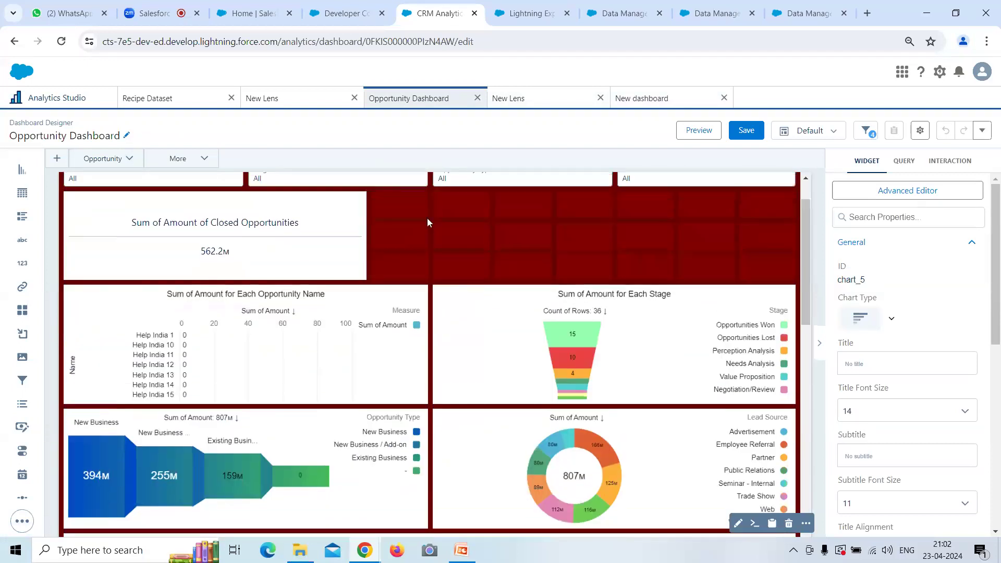
- In the new dashboard, move the Stage and Opportunity Type charts down two rows below the list widgets
{"action": "left_click", "coordinate": [670, 99]}
{"action": "left_click_drag", "start_coordinate": [392, 244], "coordinate": [404, 329]}
{"action": "left_click_drag", "start_coordinate": [494, 328], "coordinate": [496, 374]}
{"action": "left_click_drag", "start_coordinate": [390, 361], "coordinate": [392, 330]}
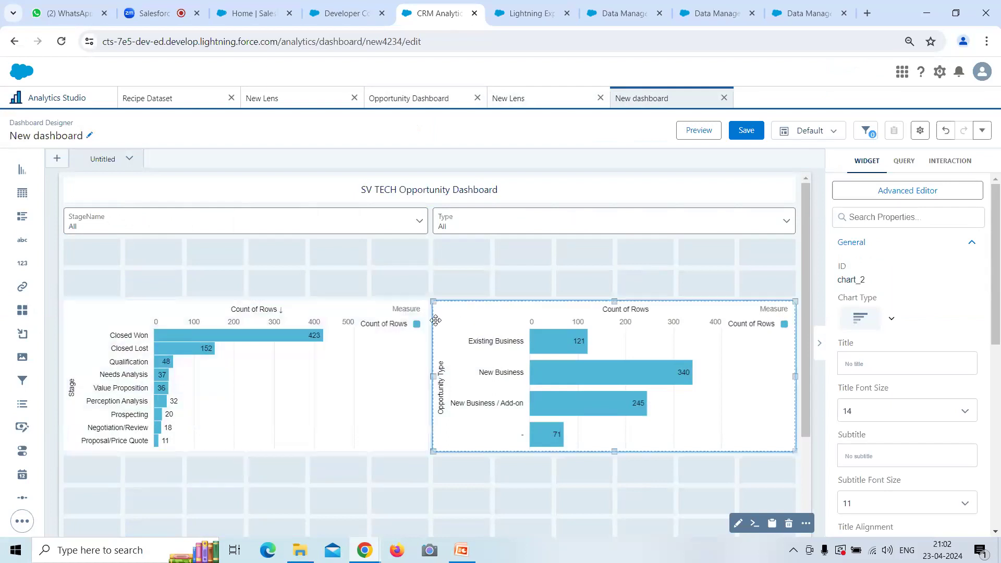
- Add two number widgets side by side between the list widgets and the charts, each six columns by two rows
{"action": "left_click_drag", "start_coordinate": [24, 264], "coordinate": [426, 263]}
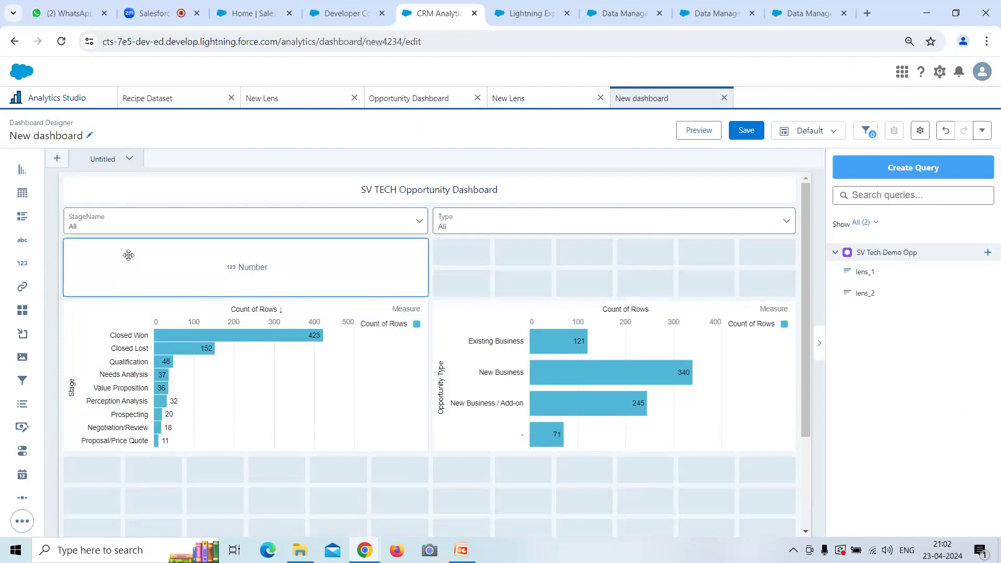
{"action": "left_click_drag", "start_coordinate": [23, 263], "coordinate": [467, 267]}
{"action": "left_click_drag", "start_coordinate": [544, 266], "coordinate": [755, 263]}
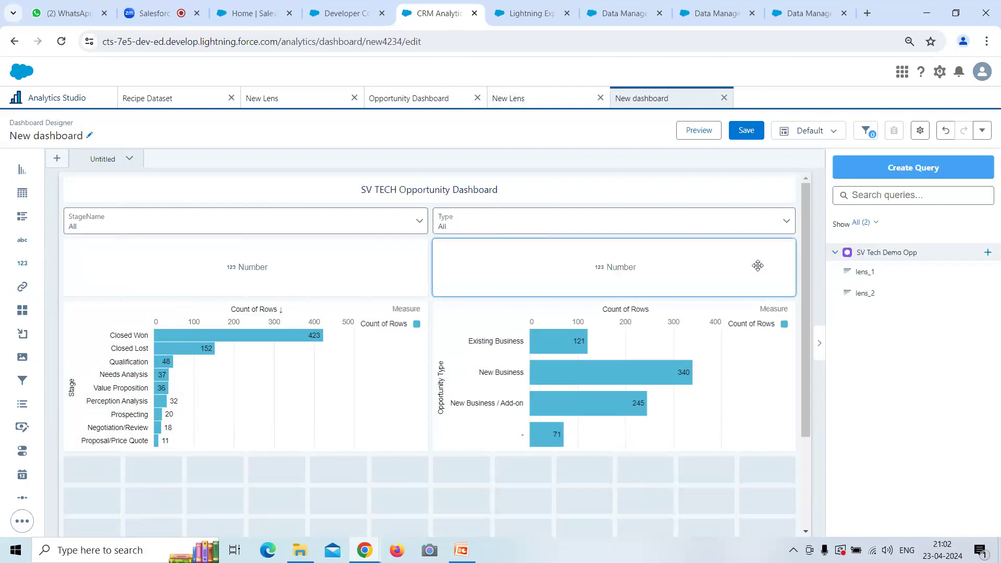
- Create a Count of Rows query on the SV Tech Demo Opp dataset and apply it to the first number widget
{"action": "left_click", "coordinate": [356, 274]}
{"action": "left_click", "coordinate": [925, 172]}
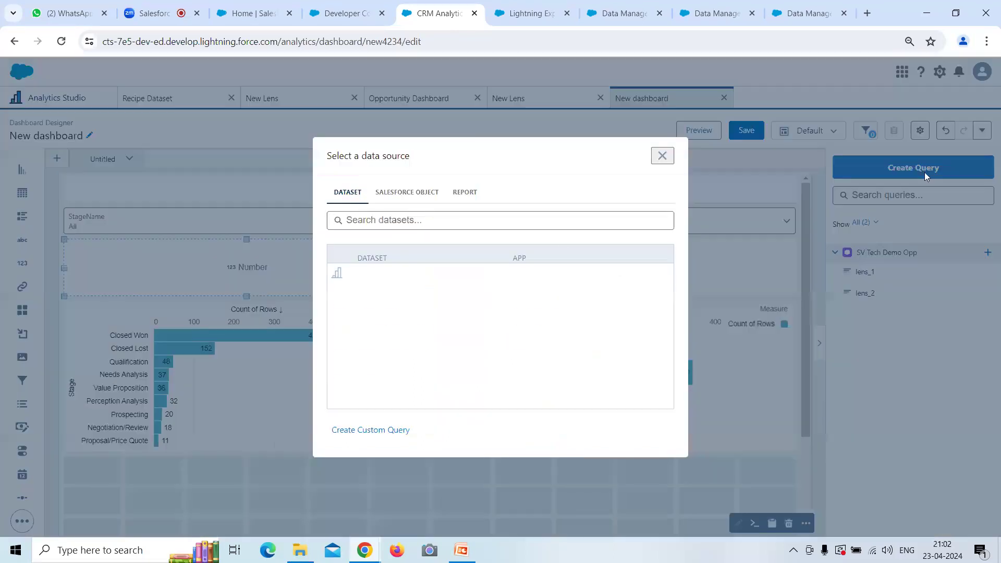
{"action": "left_click", "coordinate": [438, 276]}
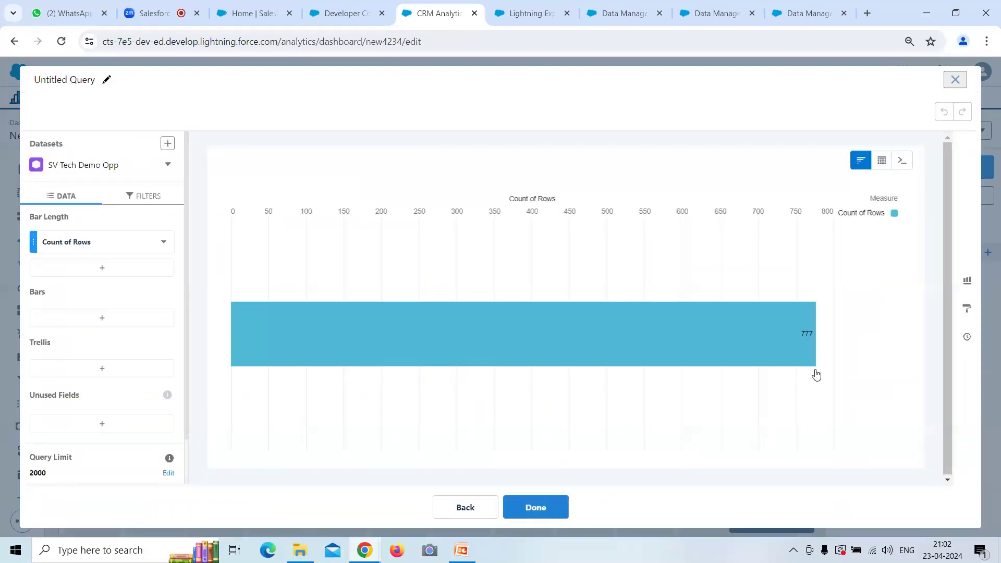
{"action": "left_click", "coordinate": [546, 508]}
{"action": "left_click_drag", "start_coordinate": [862, 313], "coordinate": [297, 265]}
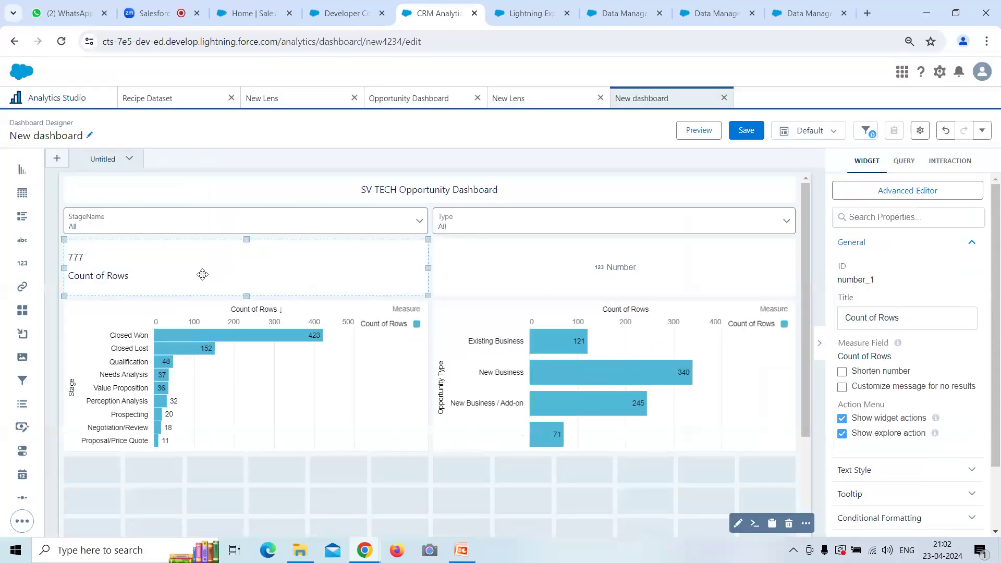
{"action": "left_click", "coordinate": [394, 487]}
- Create a Sum of Amount query on the SV Tech Demo Opp dataset and apply it to the second number widget
{"action": "left_click", "coordinate": [906, 168]}
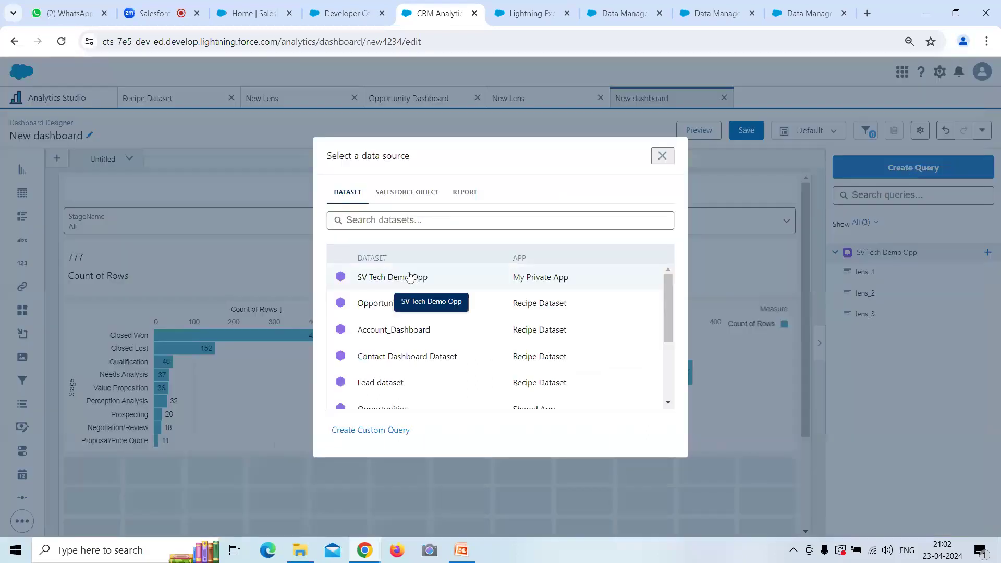
{"action": "left_click", "coordinate": [410, 276]}
{"action": "left_click", "coordinate": [85, 243]}
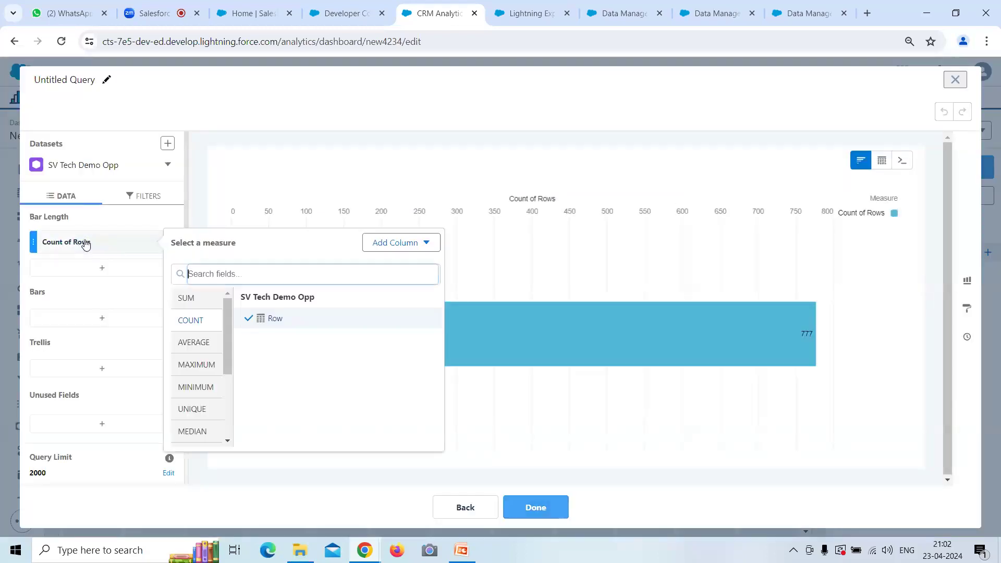
{"action": "left_click", "coordinate": [191, 299]}
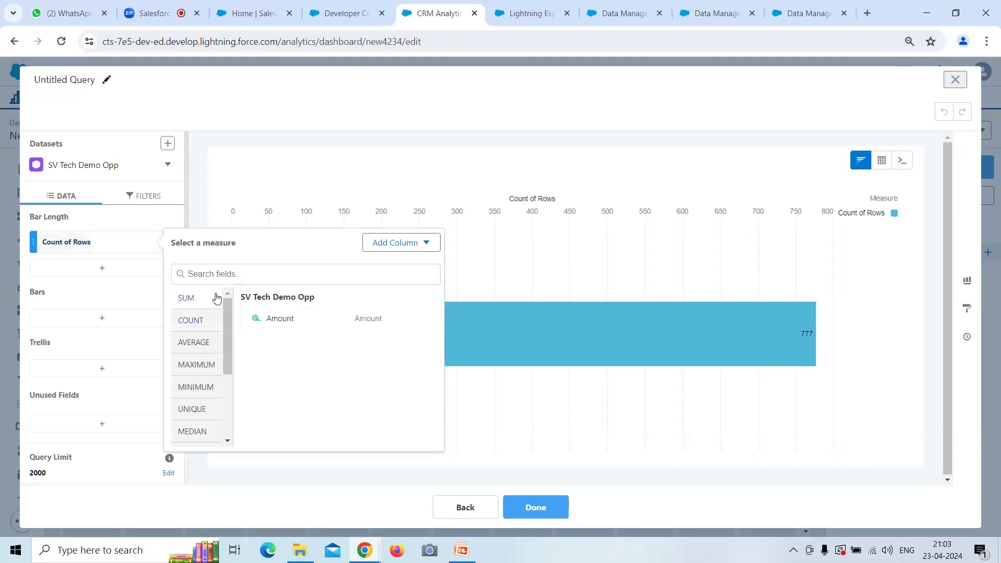
{"action": "left_click", "coordinate": [299, 319]}
{"action": "left_click", "coordinate": [556, 508]}
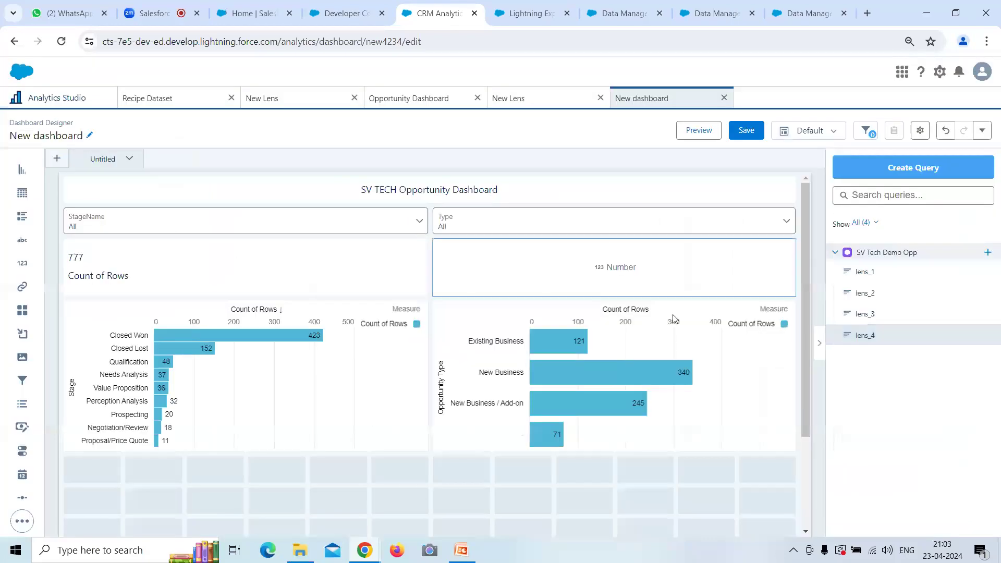
{"action": "left_click_drag", "start_coordinate": [858, 336], "coordinate": [672, 260]}
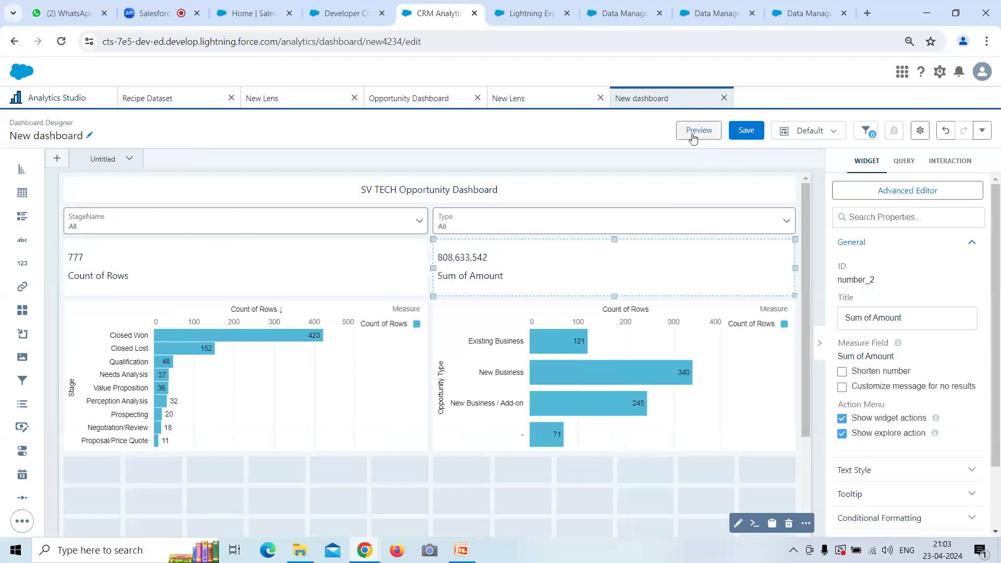
- Preview the dashboard and filter StageName by Closed Won to check the number widgets and charts
{"action": "left_click", "coordinate": [691, 135]}
{"action": "left_click", "coordinate": [178, 203]}
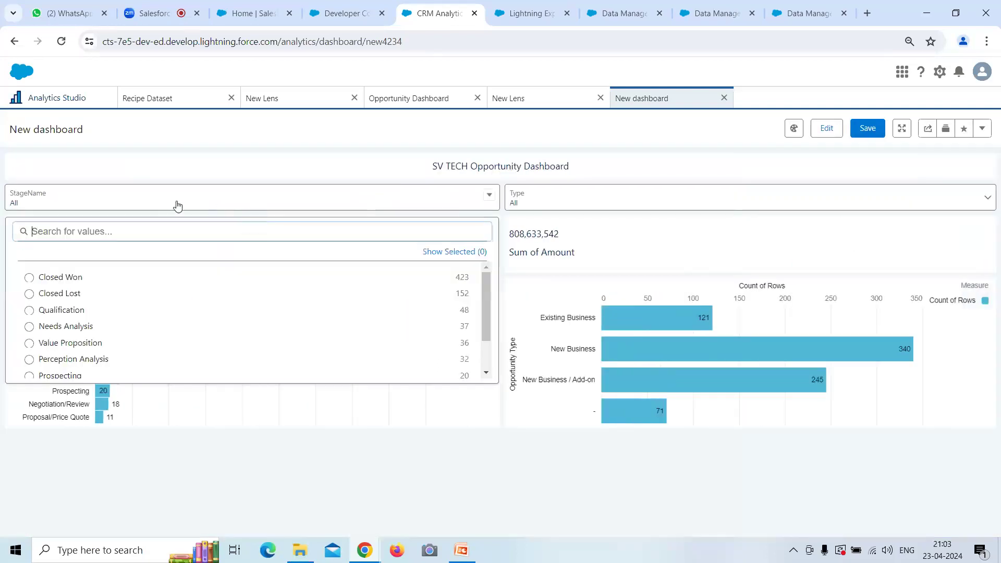
{"action": "left_click", "coordinate": [50, 276]}
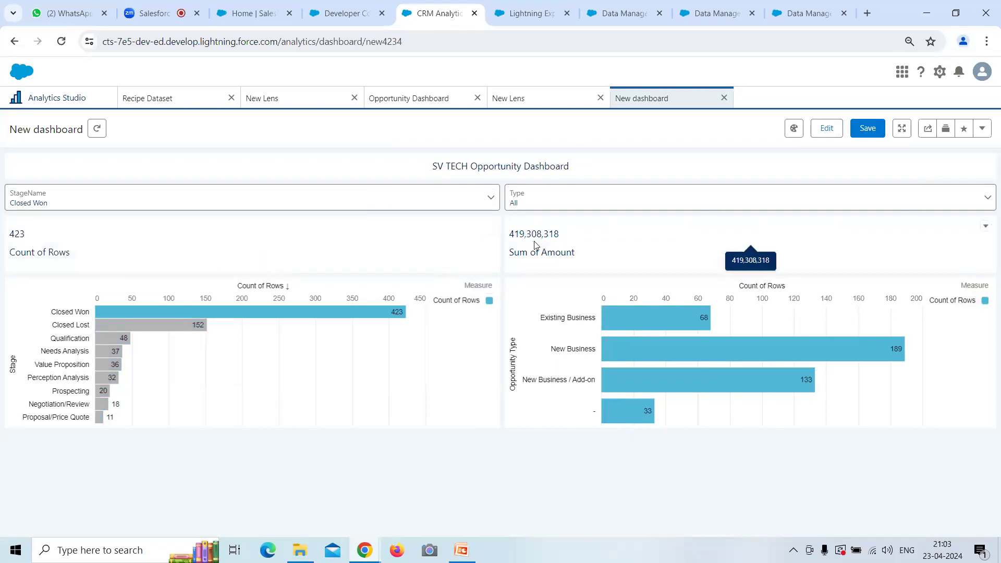
- Filter the dashboard's StageName by Closed Lost to check the number widgets and charts
{"action": "left_click", "coordinate": [308, 197]}
{"action": "left_click", "coordinate": [46, 293]}
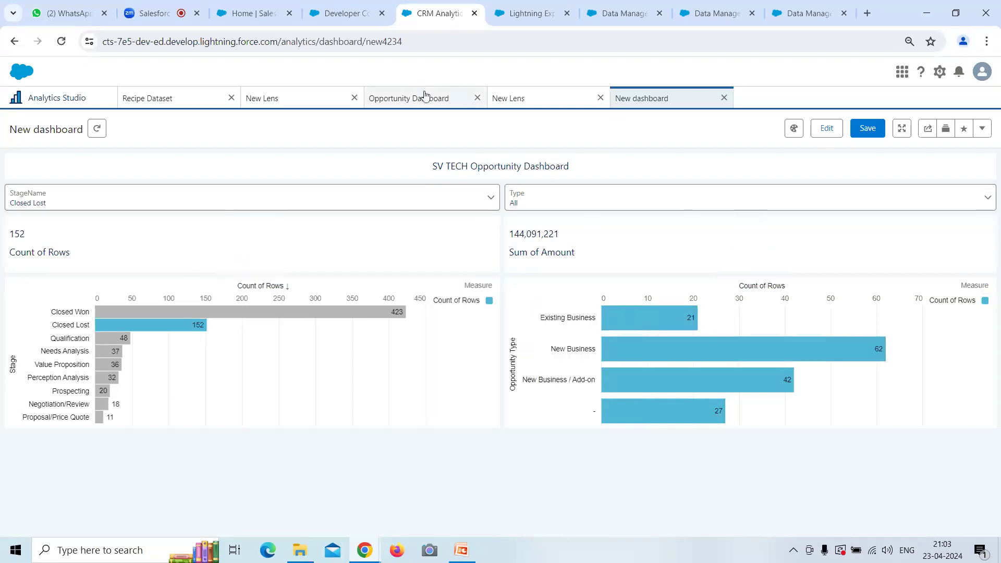
- Review the connected SFDC_LOCAL objects in Data Manager and the SV Tech Opportunity recipe, ending back on the new dashboard
{"action": "left_click", "coordinate": [707, 13]}
{"action": "left_click", "coordinate": [809, 13]}
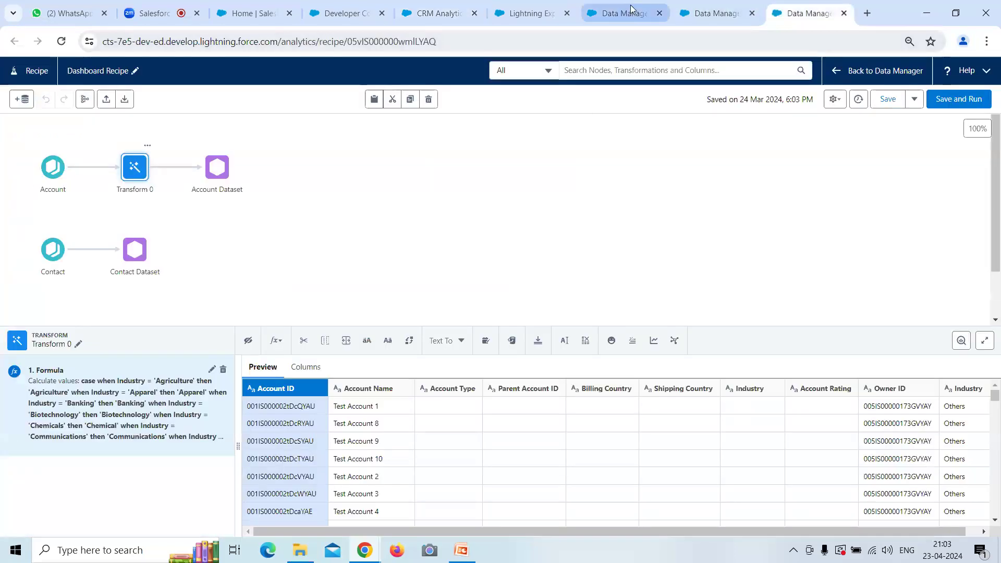
{"action": "left_click", "coordinate": [631, 10]}
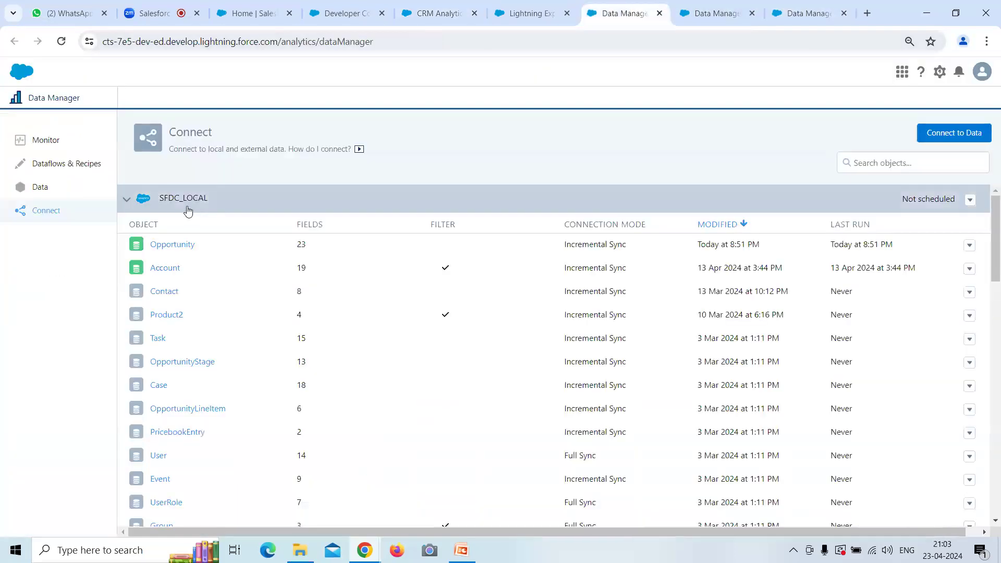
{"action": "left_click", "coordinate": [707, 16]}
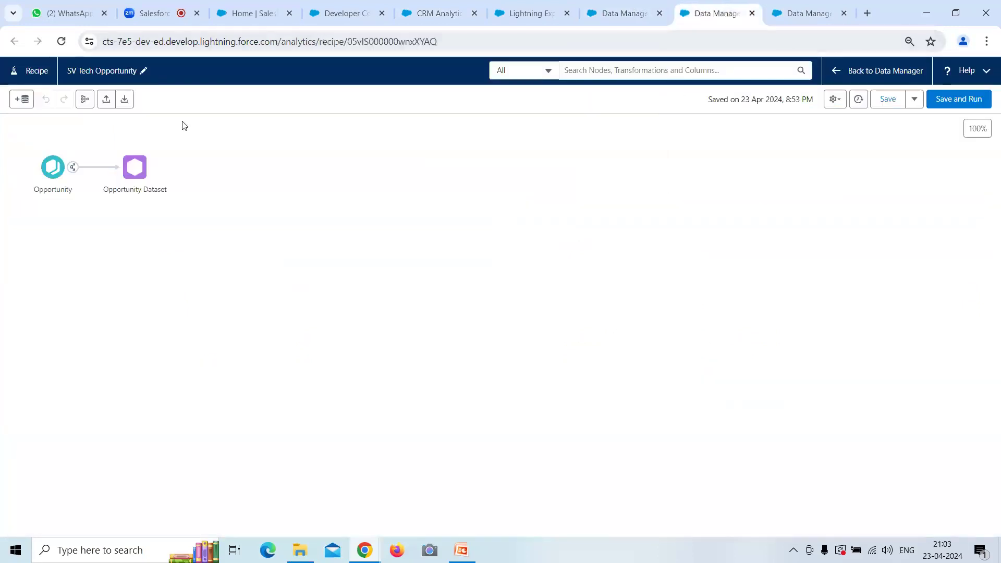
{"action": "left_click", "coordinate": [442, 19]}
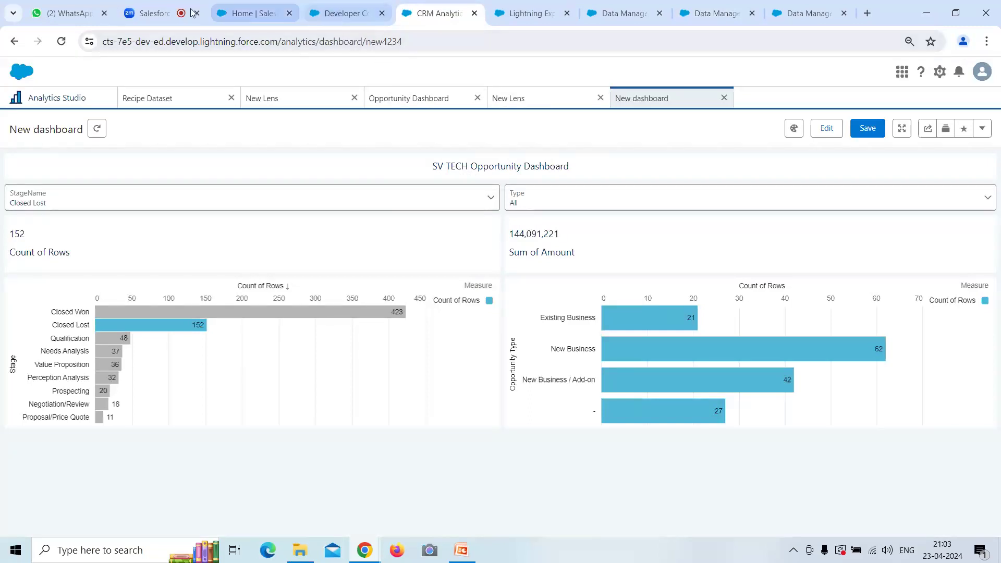
- Switch to the Zoom meeting and read the direct message in the chat about coding requirements for the course
{"action": "left_click", "coordinate": [157, 13]}
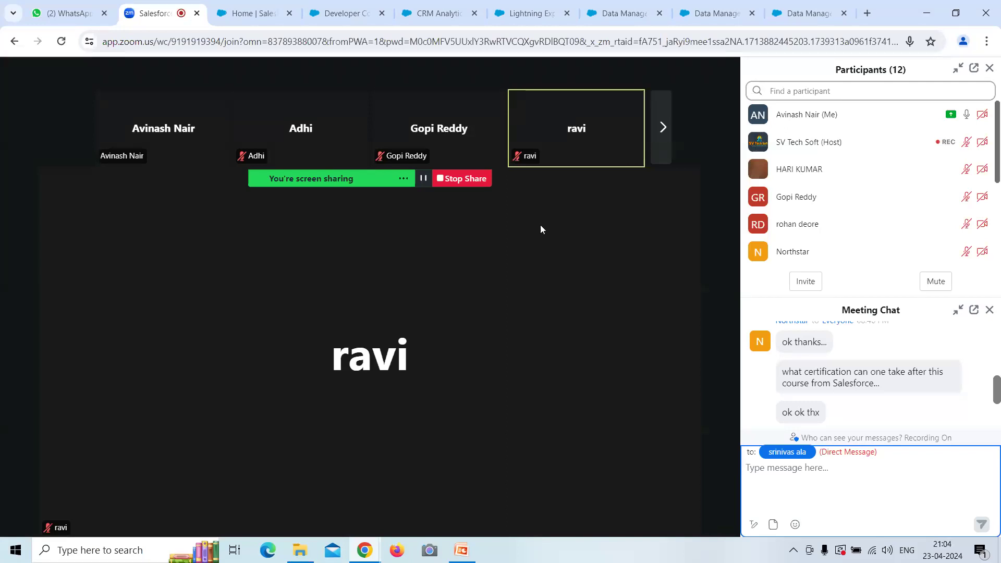
{"action": "scroll", "coordinate": [857, 370], "scroll_direction": "down", "scroll_amount": 2}
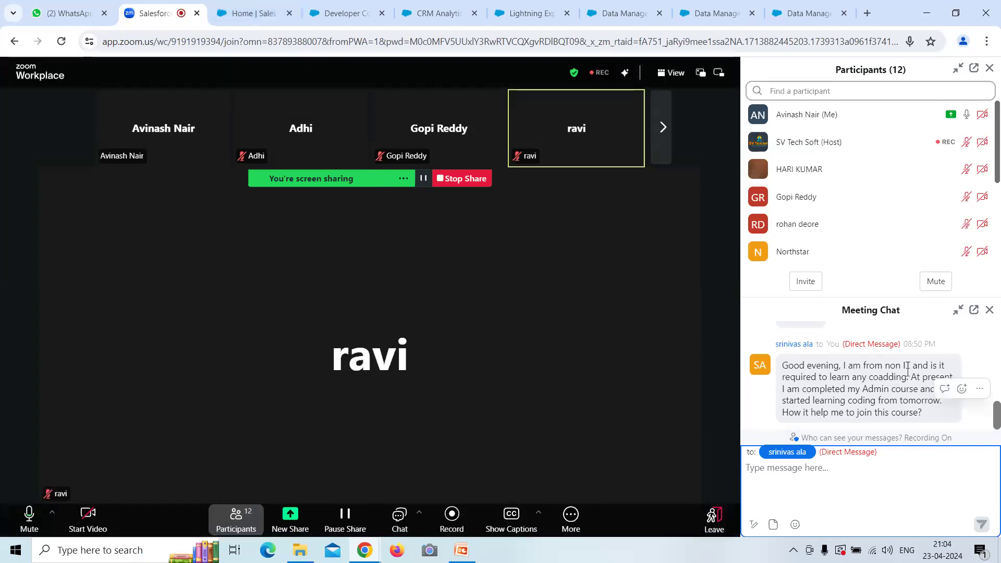
- Switch to the Salesforce Setup page, search the apps for "Sa" and open the Sales app
{"action": "left_click", "coordinate": [251, 13]}
{"action": "left_click", "coordinate": [20, 99]}
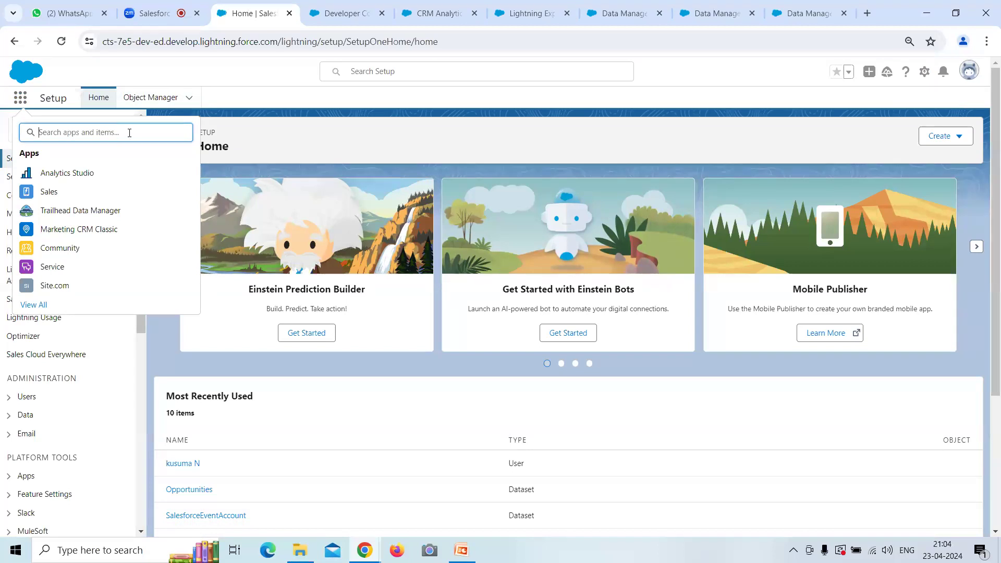
{"action": "type", "text": "Sa"}
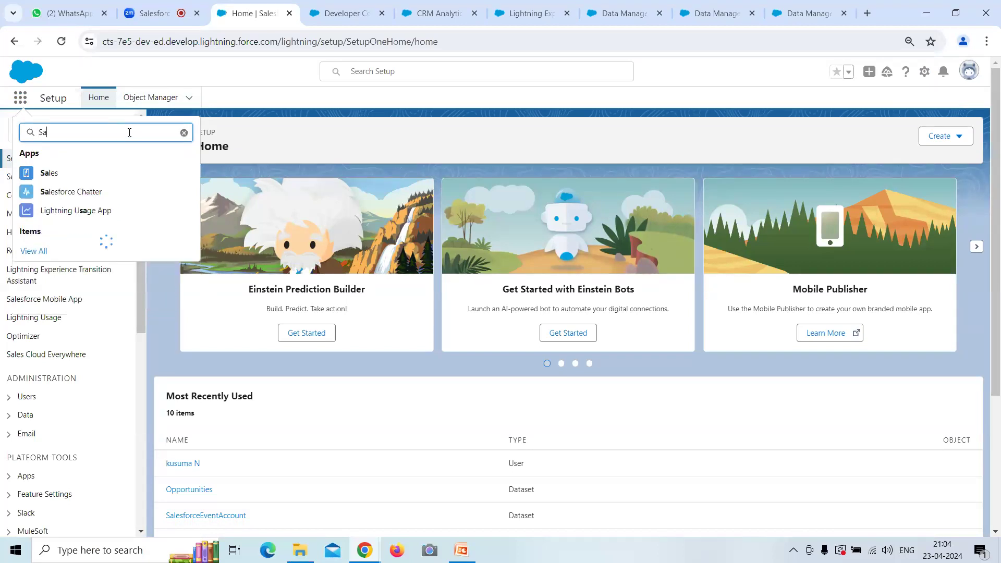
{"action": "left_click", "coordinate": [102, 191]}
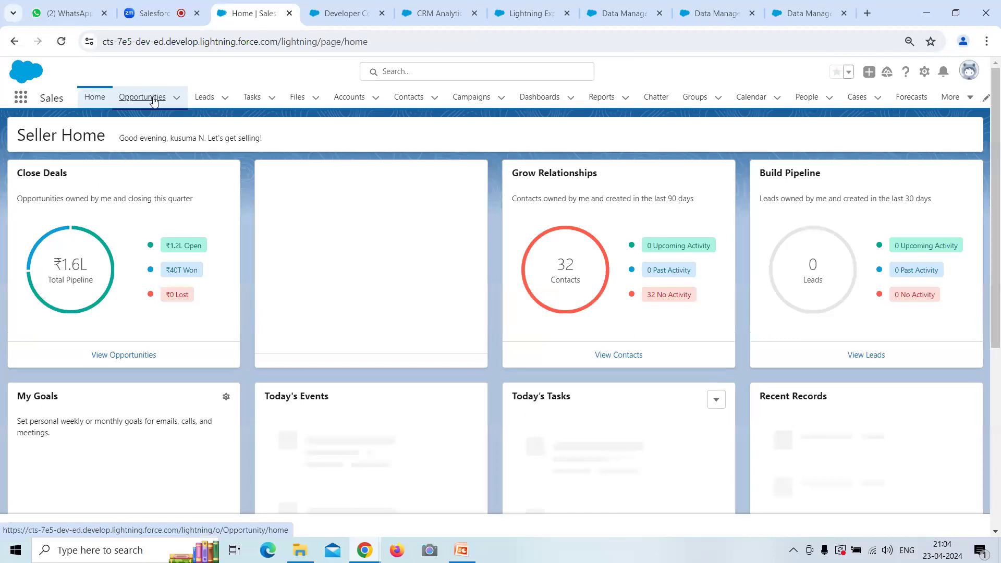
- Look through the Sales app's standard objects, including the Accounts, Contacts and Leads lists
{"action": "left_click", "coordinate": [154, 100]}
{"action": "left_click", "coordinate": [349, 100]}
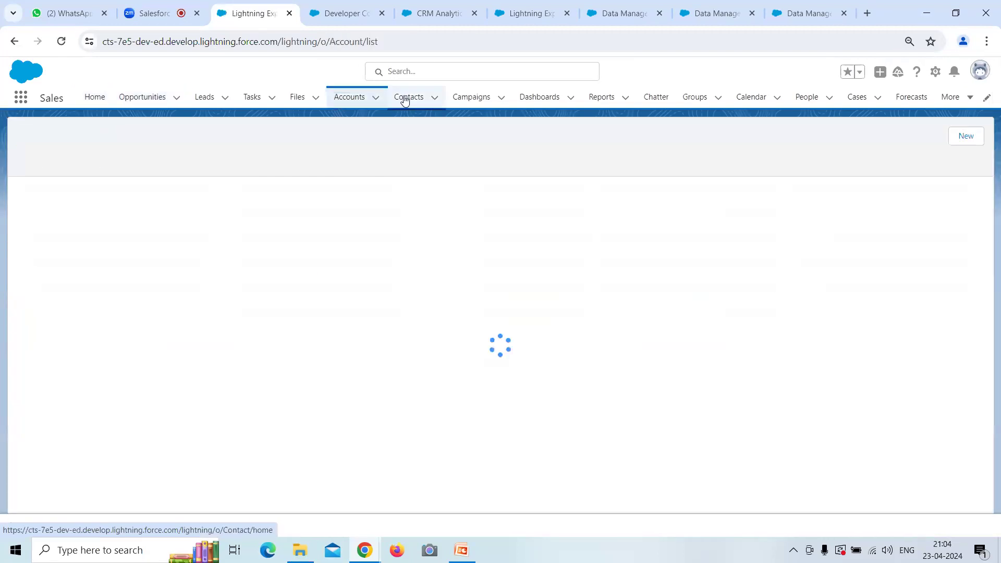
{"action": "left_click", "coordinate": [405, 104]}
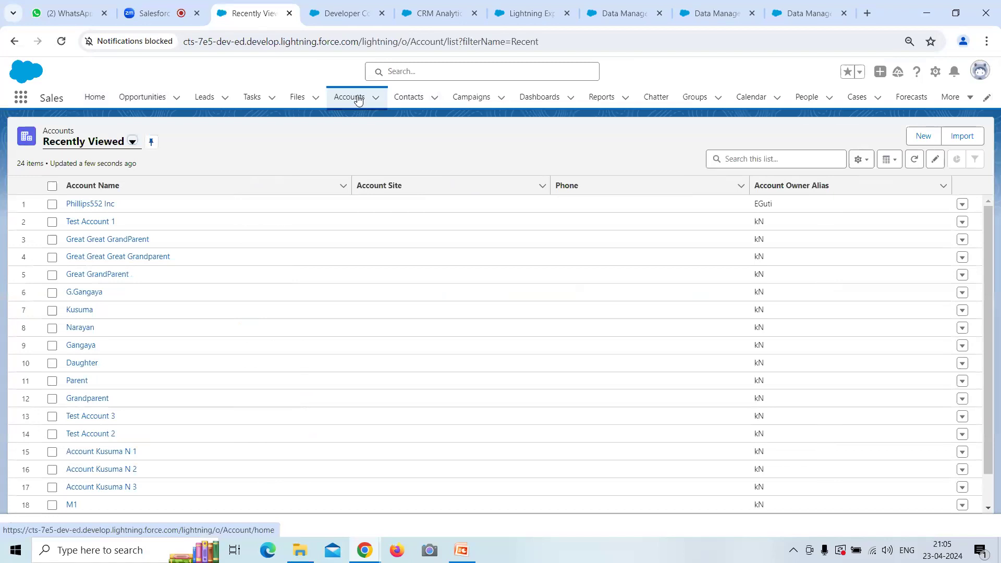
{"action": "left_click", "coordinate": [402, 103]}
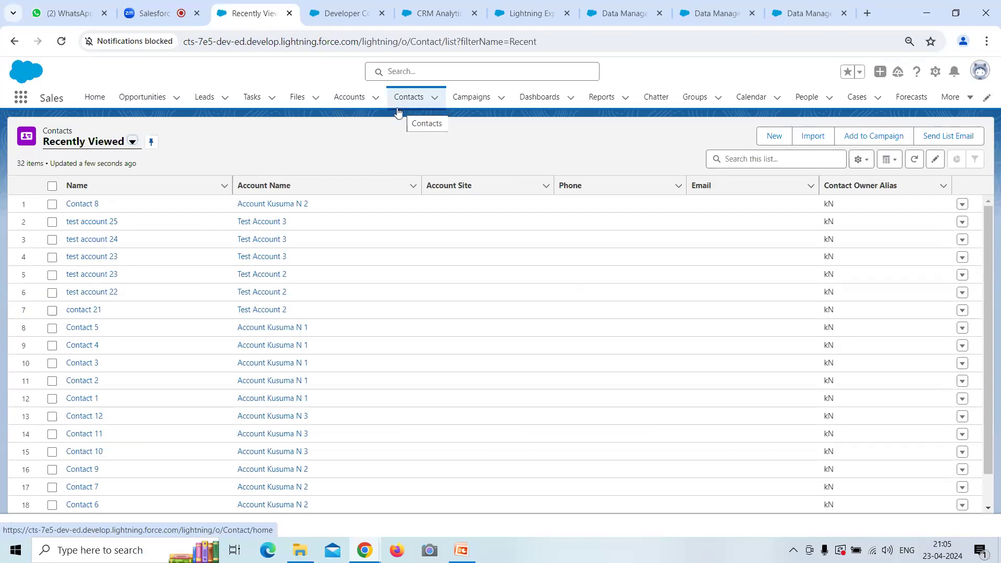
{"action": "left_click", "coordinate": [205, 96]}
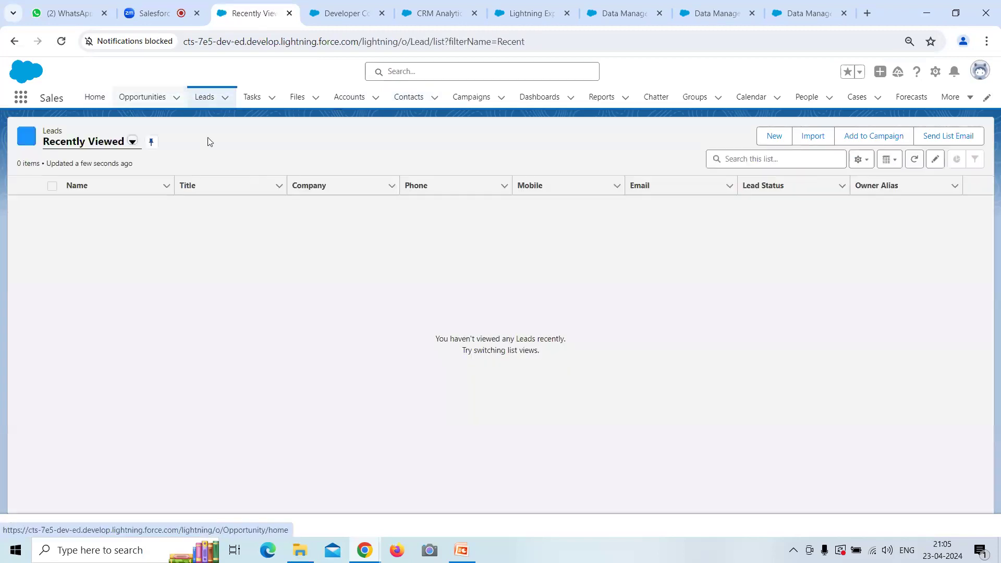
- Reread the non-IT participant's question in the Zoom chat and show the Closed Lost opportunity query in the Developer Console
{"action": "left_click", "coordinate": [157, 13]}
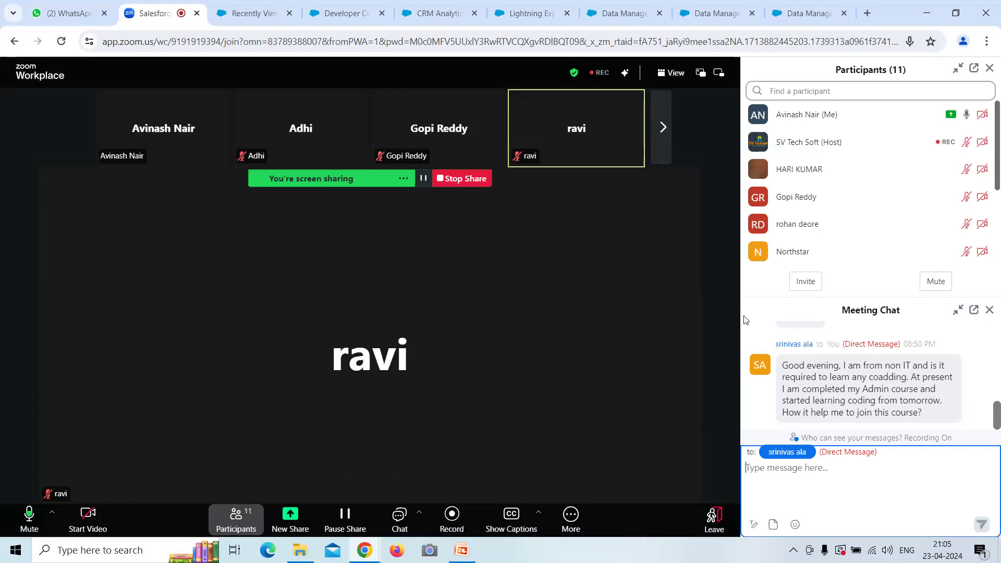
{"action": "scroll", "coordinate": [744, 319], "scroll_direction": "up", "scroll_amount": 1}
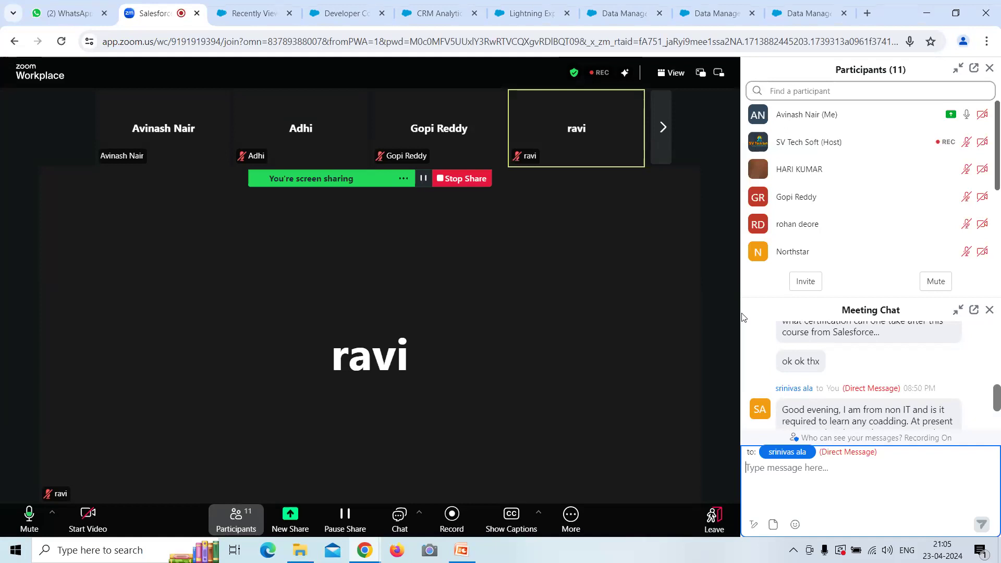
{"action": "scroll", "coordinate": [875, 375], "scroll_direction": "down", "scroll_amount": 2}
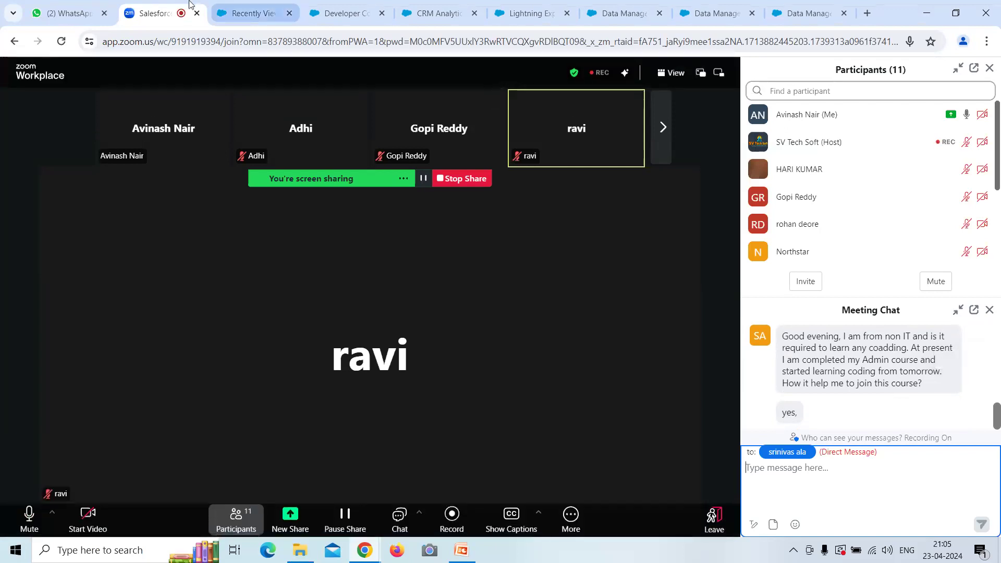
{"action": "left_click", "coordinate": [333, 13]}
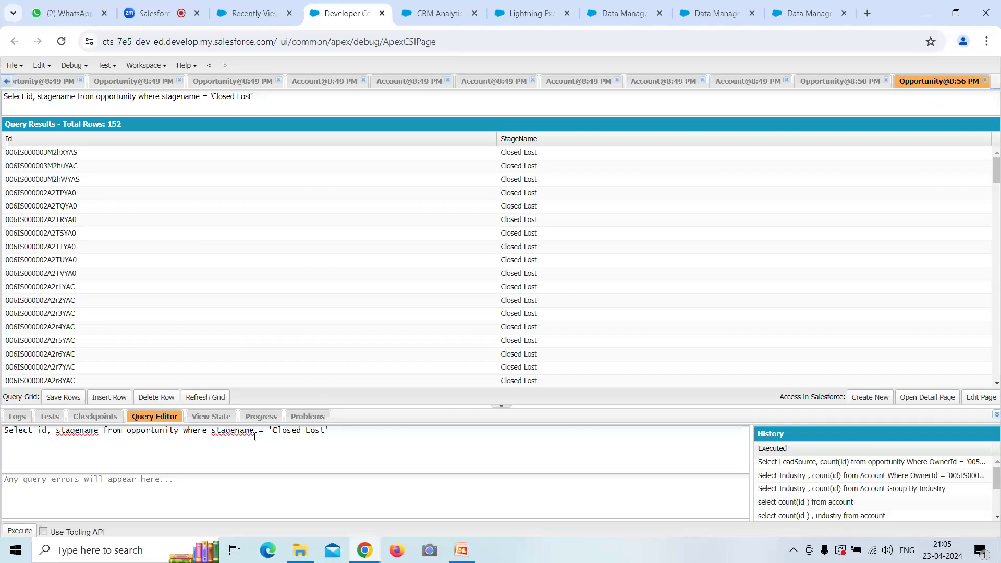
- Return to the Zoom meeting and read the chat questions about certification, course duration and Tableau CRM coverage
{"action": "left_click", "coordinate": [151, 13]}
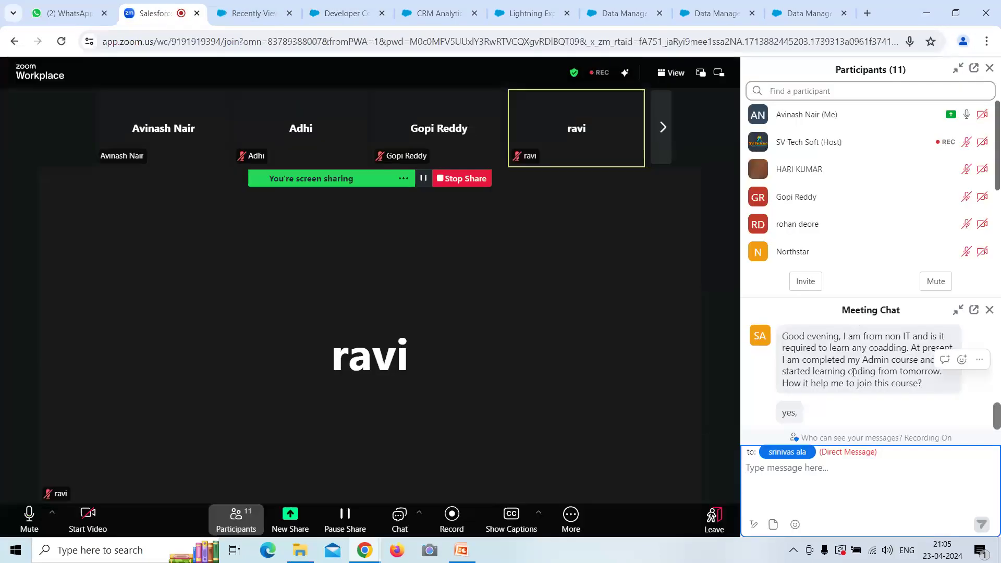
{"action": "scroll", "coordinate": [842, 374], "scroll_direction": "up", "scroll_amount": 2}
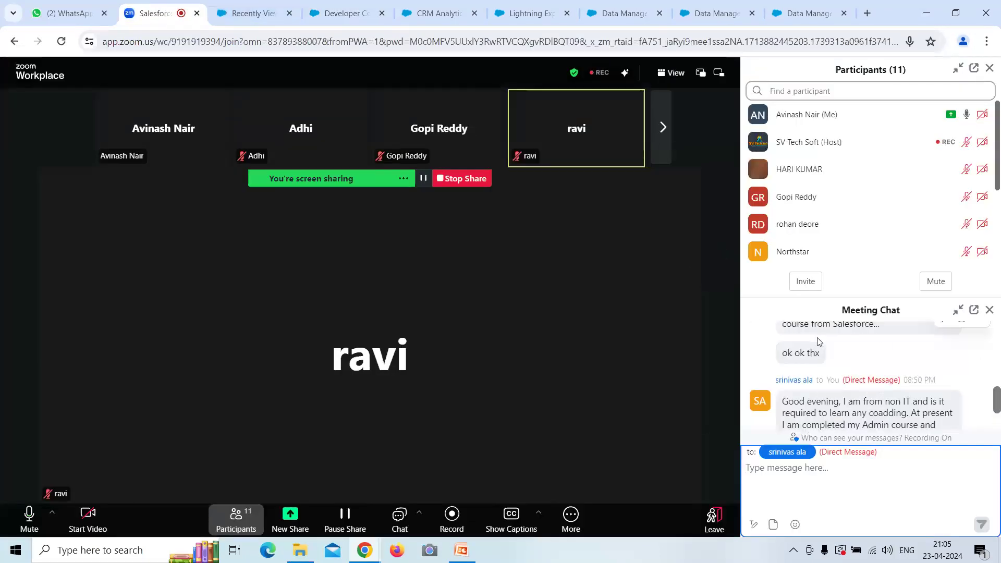
{"action": "scroll", "coordinate": [818, 337], "scroll_direction": "up", "scroll_amount": 3}
{"action": "scroll", "coordinate": [849, 344], "scroll_direction": "down", "scroll_amount": 4}
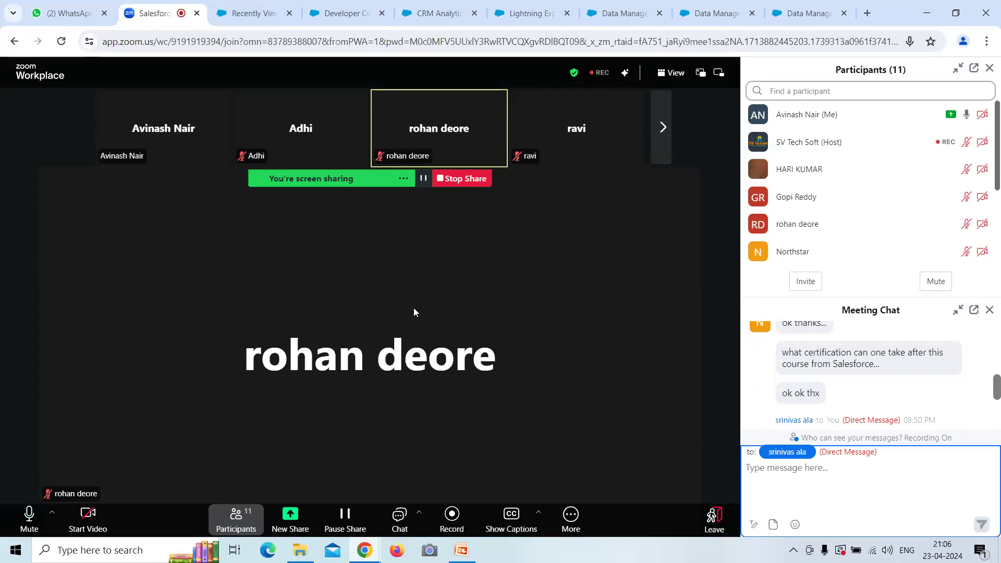
{"action": "scroll", "coordinate": [866, 396], "scroll_direction": "down", "scroll_amount": 3}
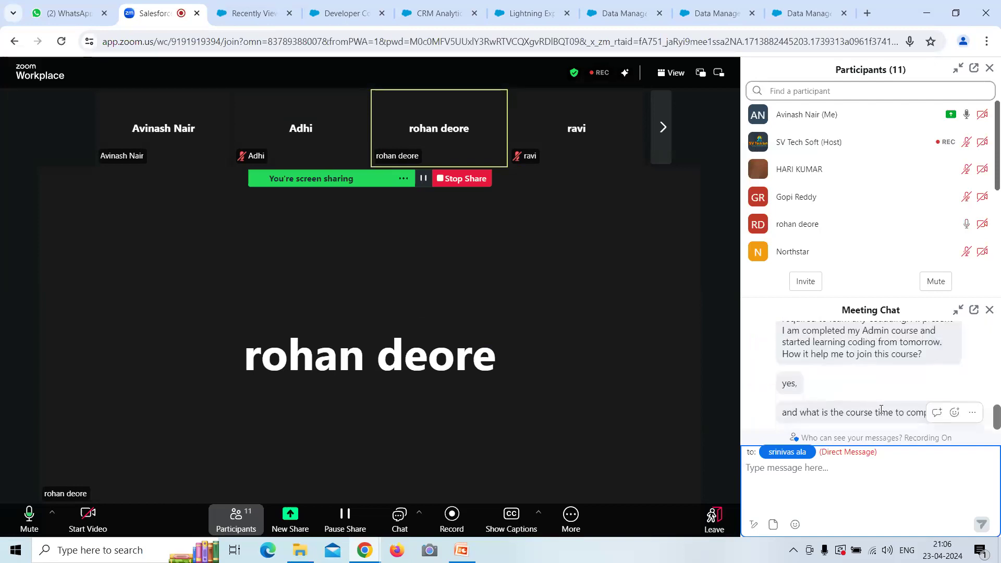
{"action": "scroll", "coordinate": [886, 408], "scroll_direction": "up", "scroll_amount": 2}
{"action": "scroll", "coordinate": [896, 405], "scroll_direction": "down", "scroll_amount": 3}
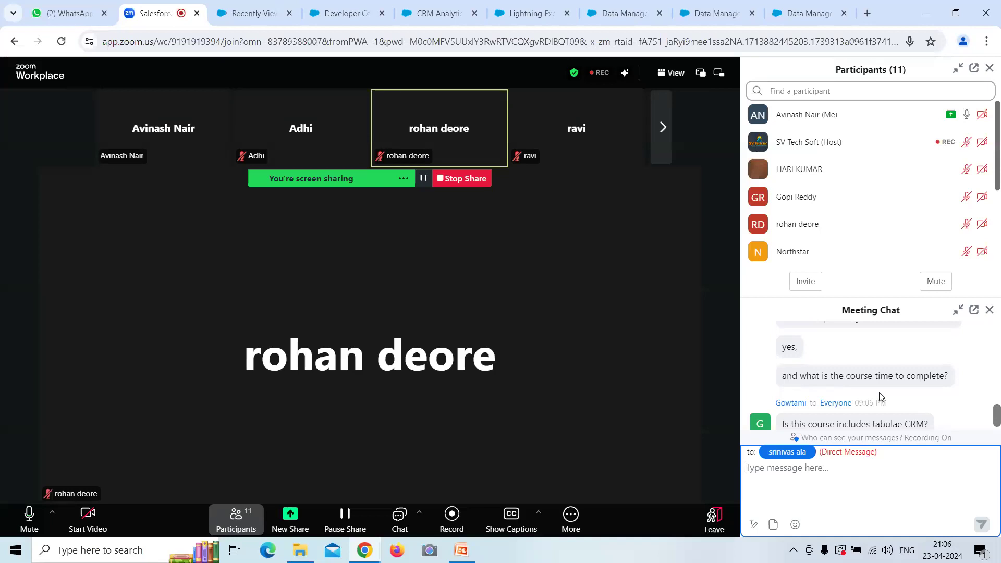
{"action": "scroll", "coordinate": [854, 392], "scroll_direction": "down", "scroll_amount": 1}
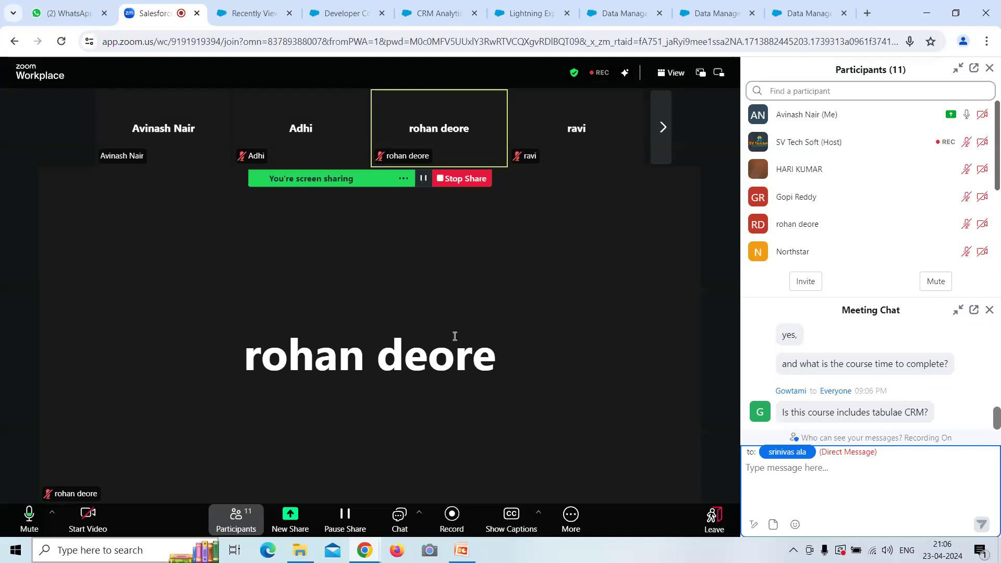
- Switch to the CRM Analytics PowerPoint deck, show the Salesforce Journey in Strategic Acquisition slide, and return to the Zoom meeting
{"action": "left_click", "coordinate": [461, 550]}
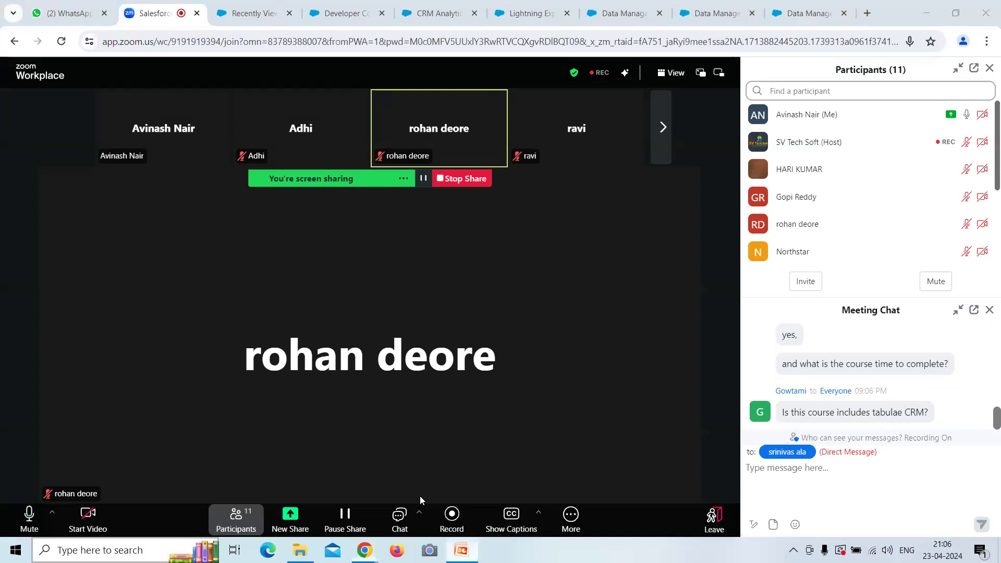
{"action": "scroll", "coordinate": [77, 352], "scroll_direction": "down", "scroll_amount": 10}
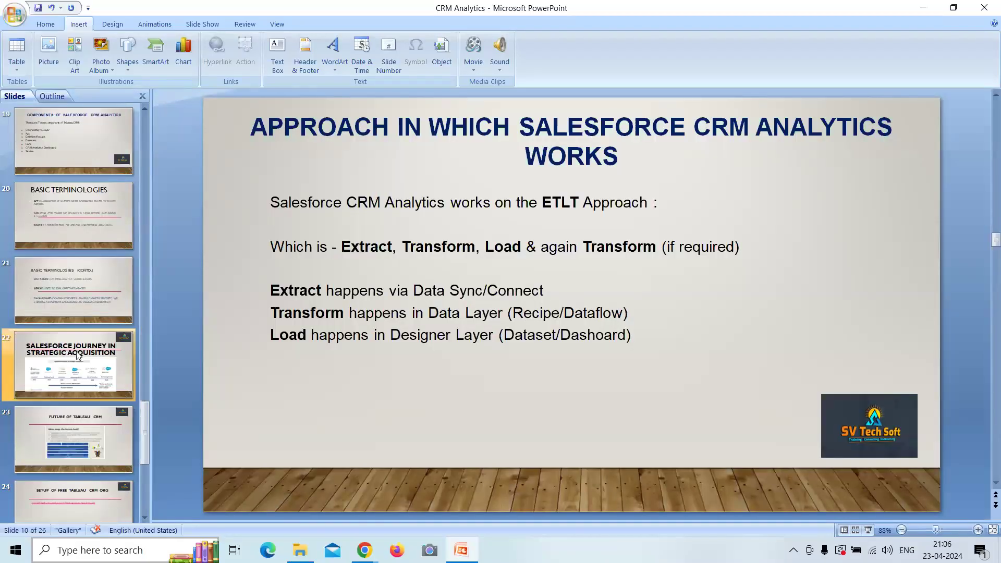
{"action": "left_click", "coordinate": [80, 364]}
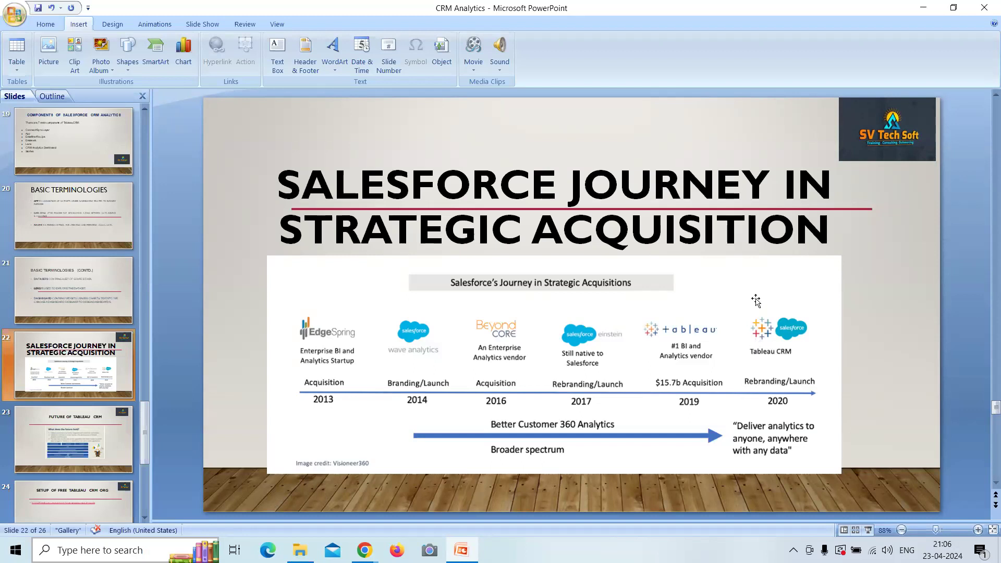
{"action": "left_click", "coordinate": [922, 7]}
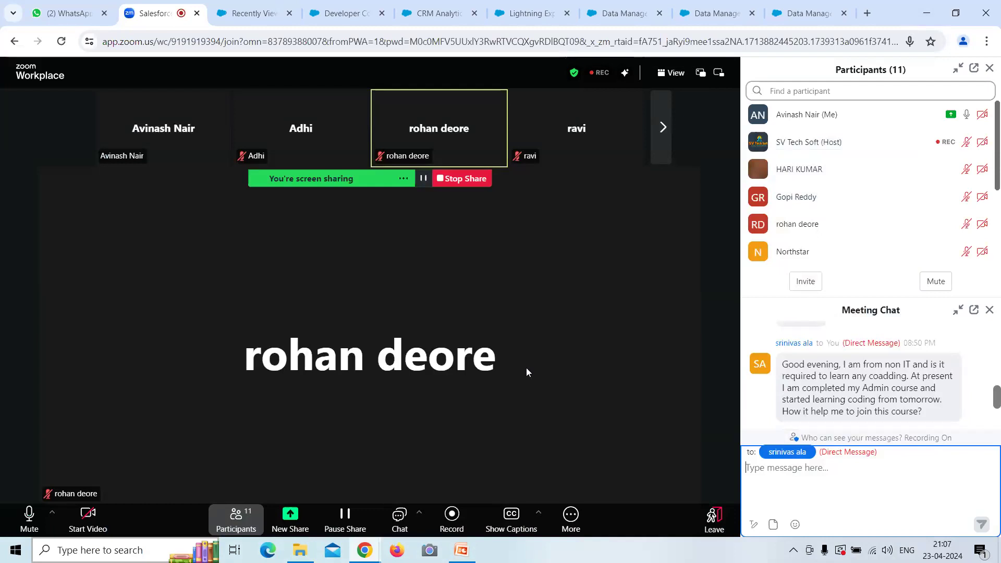
- Reread the chat question about Tableau CRM and view the shared course content and enrolment links
{"action": "scroll", "coordinate": [862, 387], "scroll_direction": "down", "scroll_amount": 5}
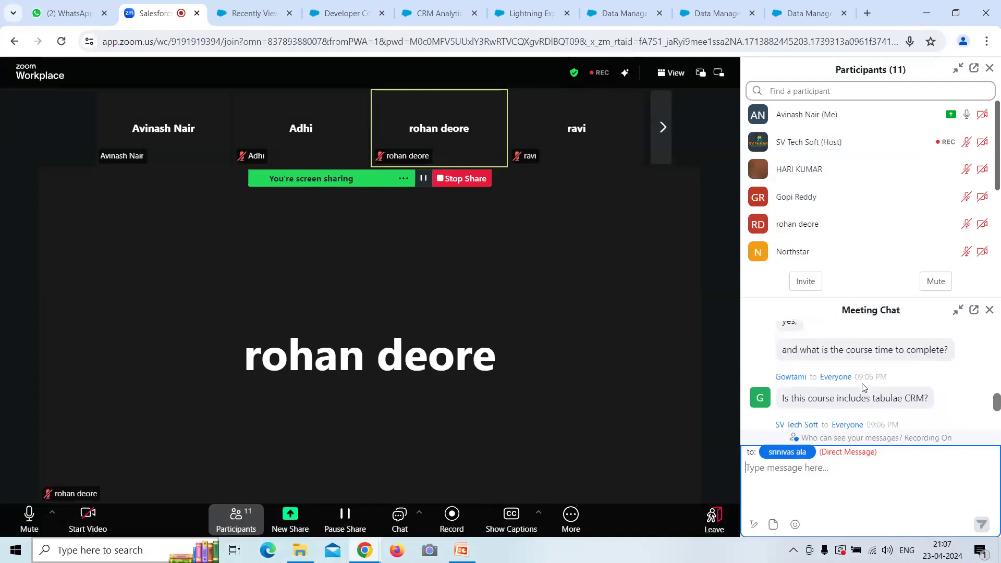
{"action": "scroll", "coordinate": [855, 389], "scroll_direction": "down", "scroll_amount": 3}
{"action": "scroll", "coordinate": [852, 389], "scroll_direction": "up", "scroll_amount": 3}
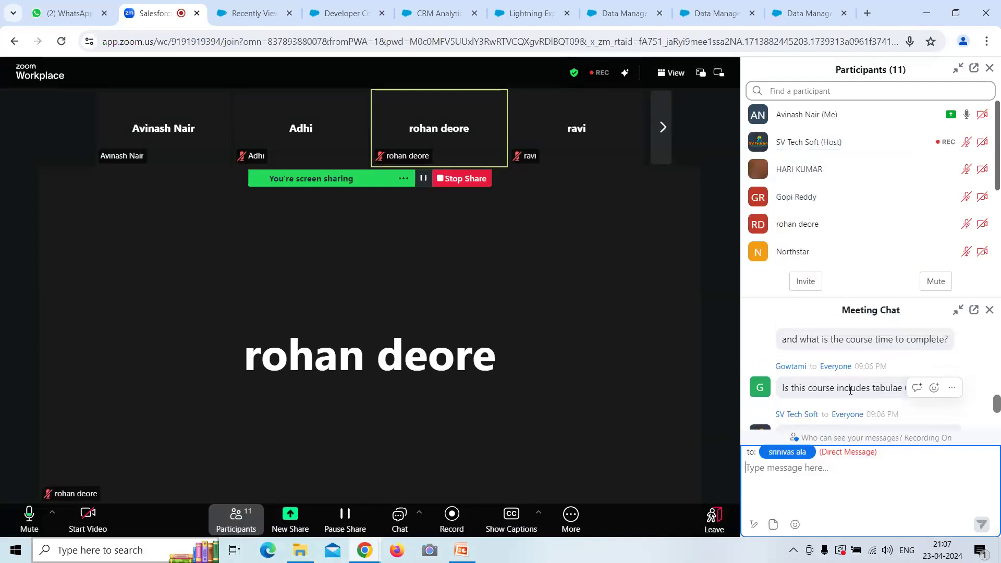
{"action": "left_click_drag", "start_coordinate": [878, 388], "coordinate": [898, 387]}
{"action": "scroll", "coordinate": [873, 385], "scroll_direction": "down", "scroll_amount": 2}
{"action": "scroll", "coordinate": [876, 383], "scroll_direction": "down", "scroll_amount": 1}
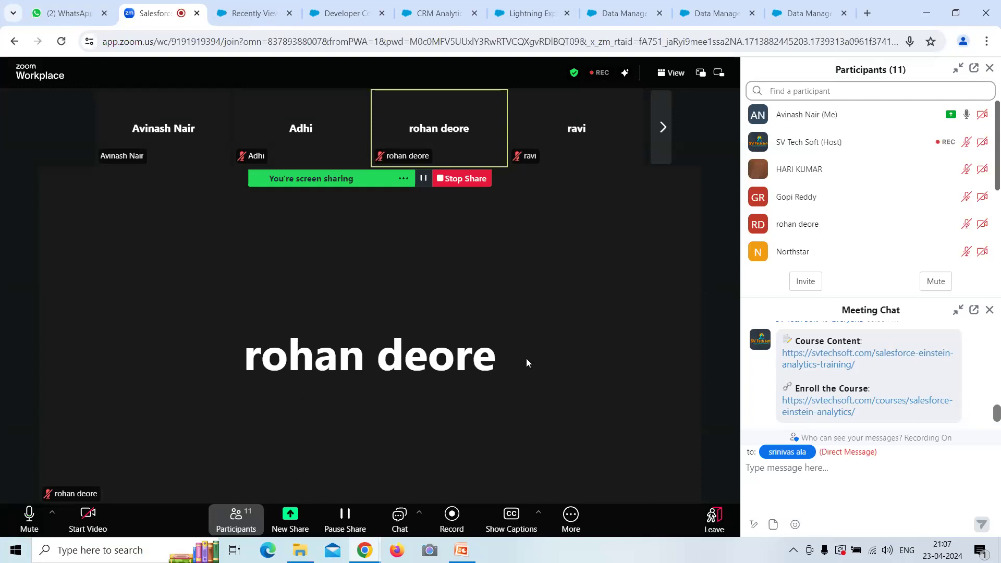
- Read the newest chat questions about other class timings and the AI component of the course
{"action": "scroll", "coordinate": [868, 344], "scroll_direction": "down", "scroll_amount": 1}
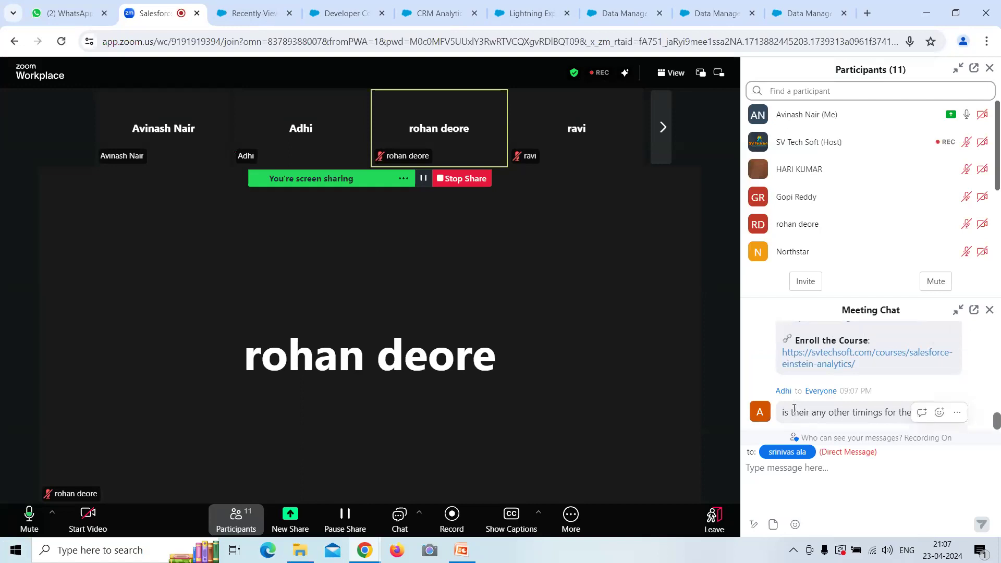
{"action": "scroll", "coordinate": [793, 408], "scroll_direction": "up", "scroll_amount": 4}
{"action": "scroll", "coordinate": [832, 383], "scroll_direction": "down", "scroll_amount": 3}
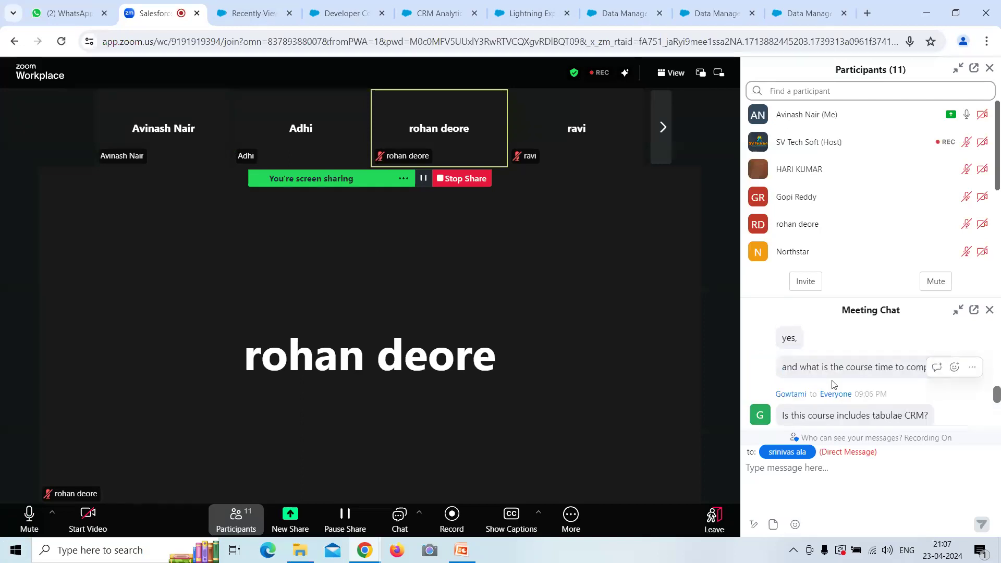
{"action": "scroll", "coordinate": [833, 383], "scroll_direction": "down", "scroll_amount": 3}
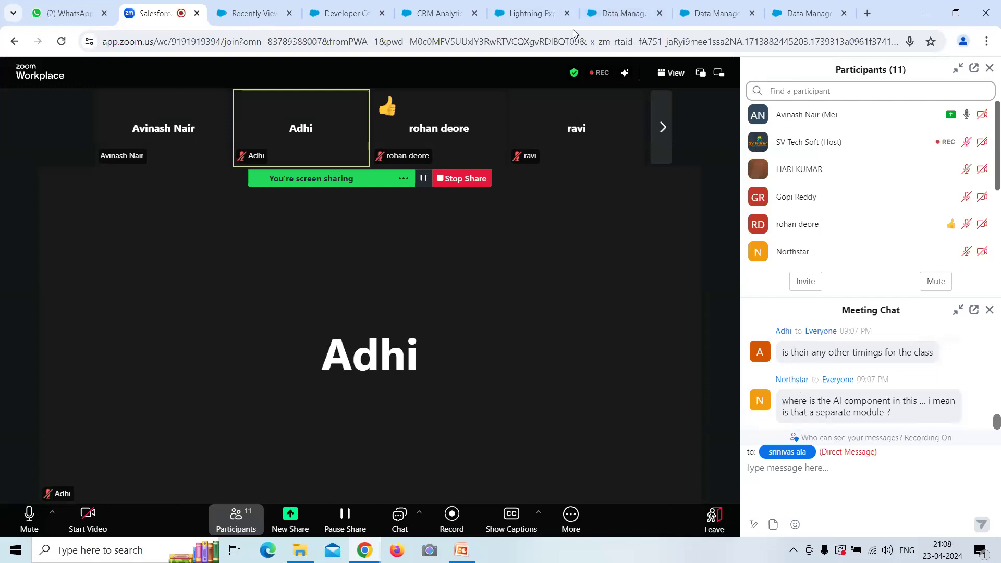
- Switch from the Zoom meeting to Analytics Studio and start creating a new model from the second opportunity lens
{"action": "left_click", "coordinate": [620, 13]}
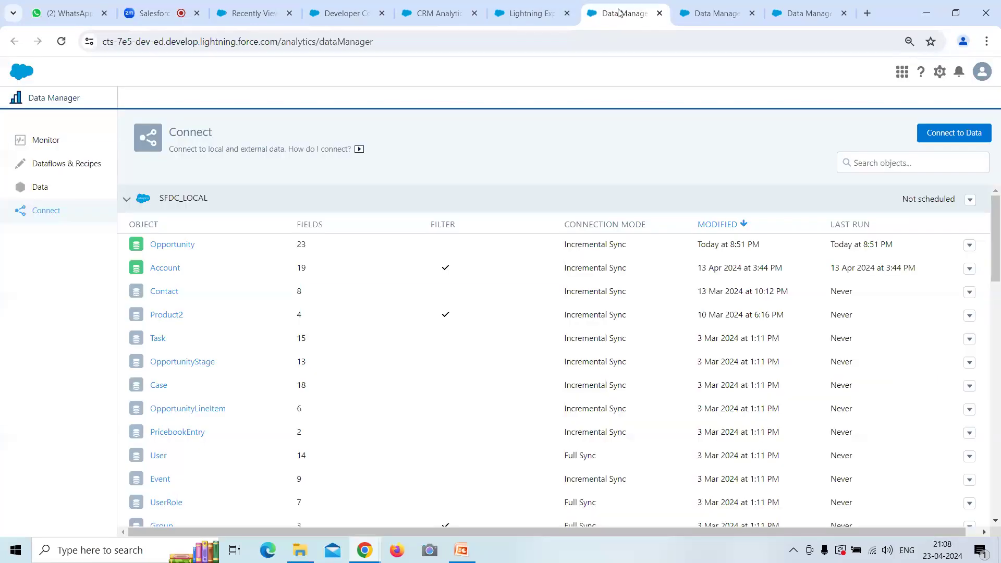
{"action": "left_click", "coordinate": [537, 15]}
{"action": "left_click", "coordinate": [439, 14]}
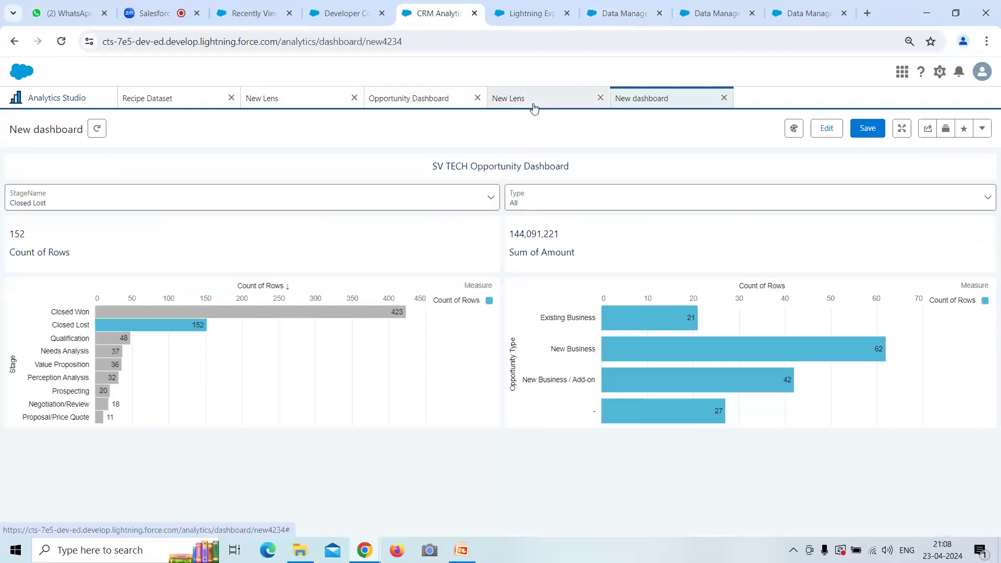
{"action": "left_click", "coordinate": [533, 104]}
{"action": "left_click", "coordinate": [838, 131]}
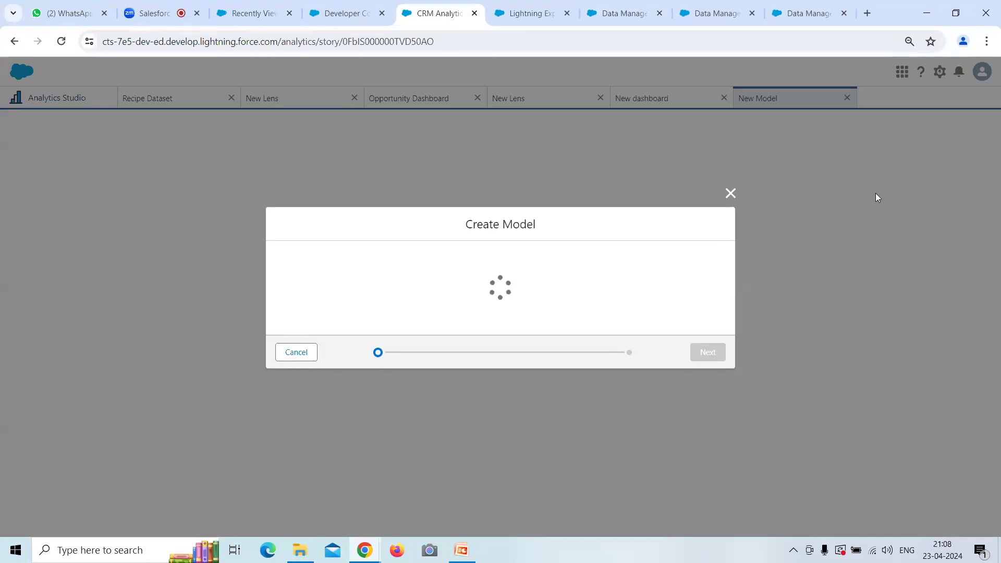
- Create the SV Tech Demo Opp model predicting Occurrences, saved in My Private App, with automated column selection
{"action": "left_click", "coordinate": [346, 269]}
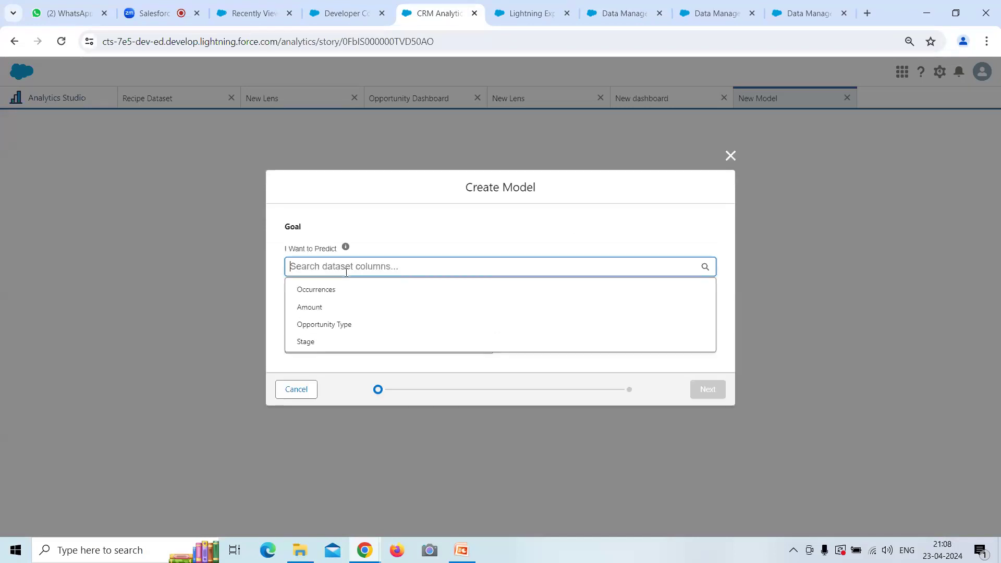
{"action": "left_click", "coordinate": [344, 291]}
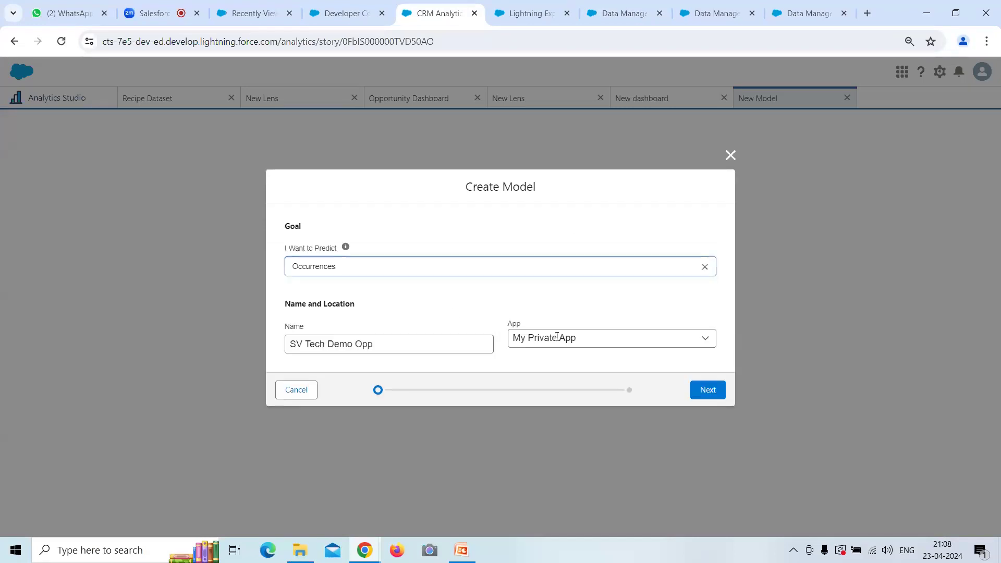
{"action": "left_click", "coordinate": [594, 337]}
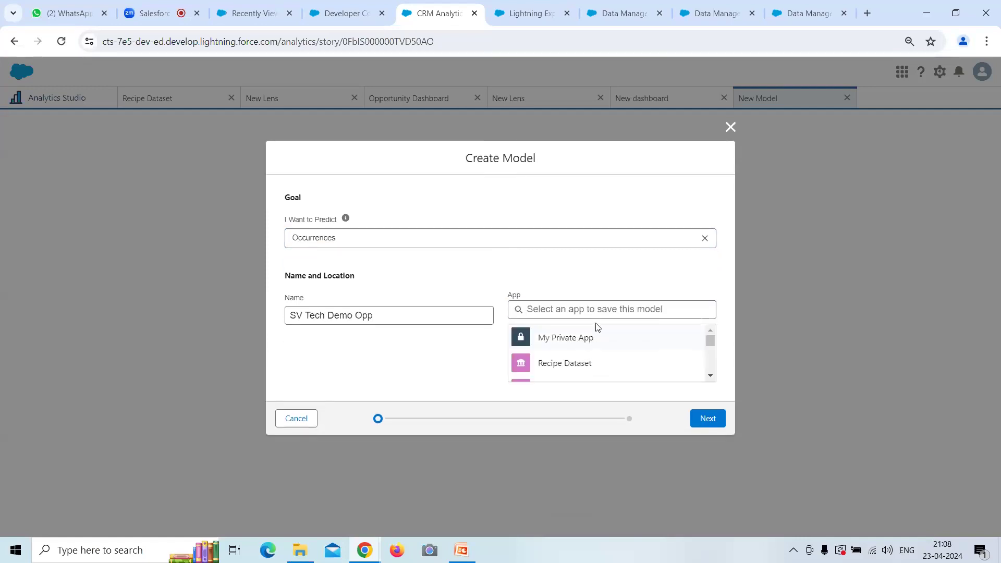
{"action": "left_click", "coordinate": [583, 339]}
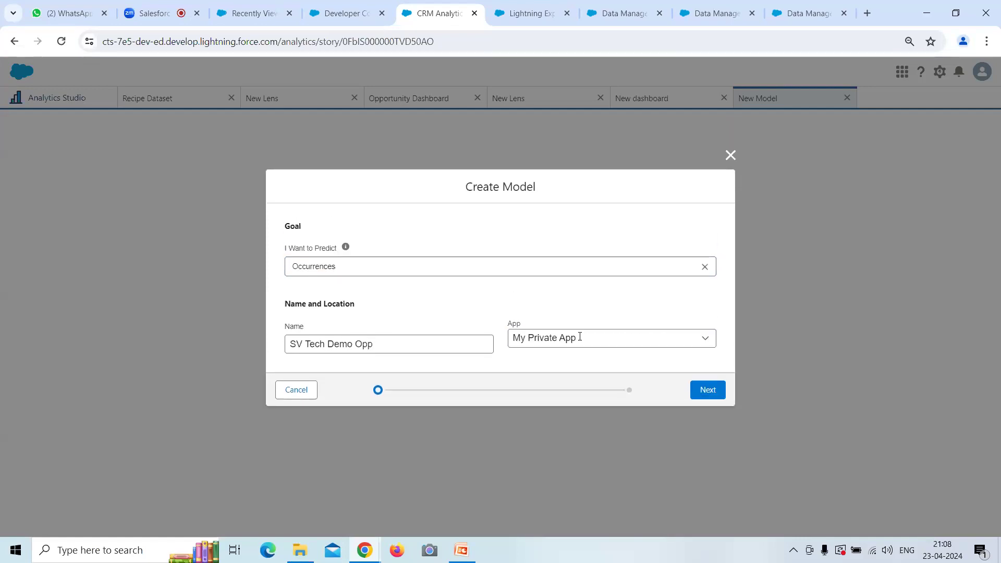
{"action": "left_click", "coordinate": [707, 391]}
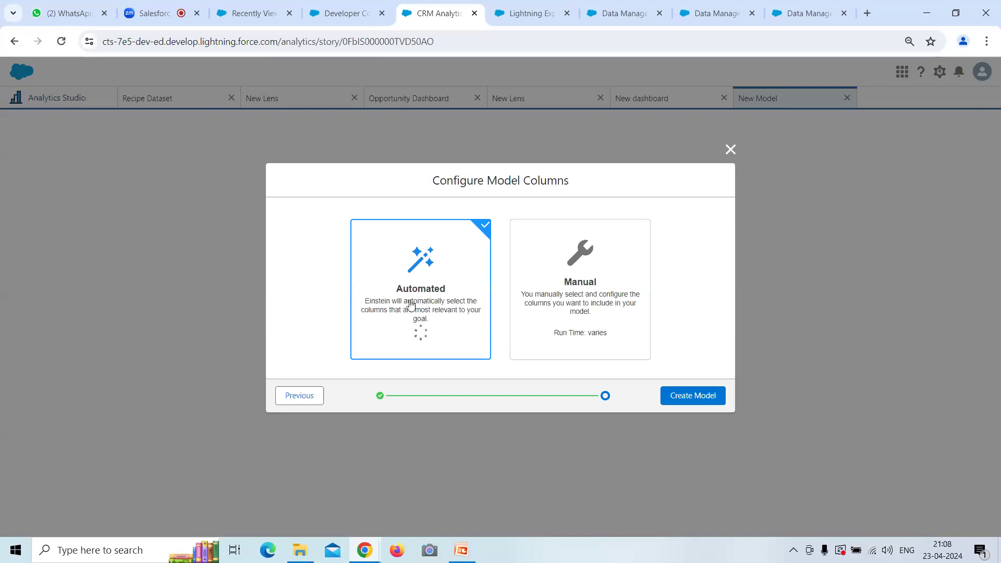
{"action": "left_click", "coordinate": [710, 399]}
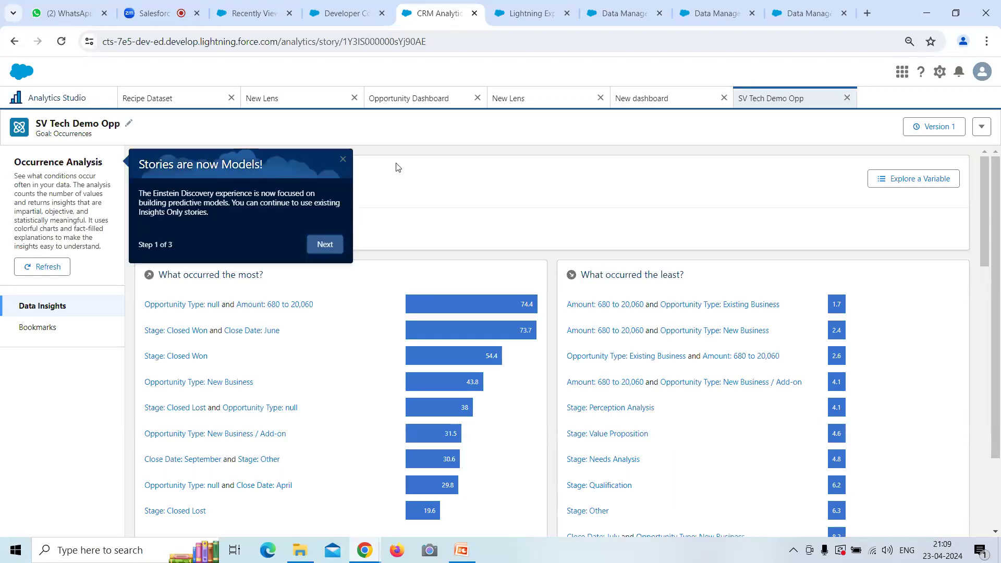
- Go through the three-part introduction to models and dismiss it
{"action": "left_click", "coordinate": [334, 245]}
{"action": "left_click", "coordinate": [330, 286]}
{"action": "left_click", "coordinate": [324, 369]}
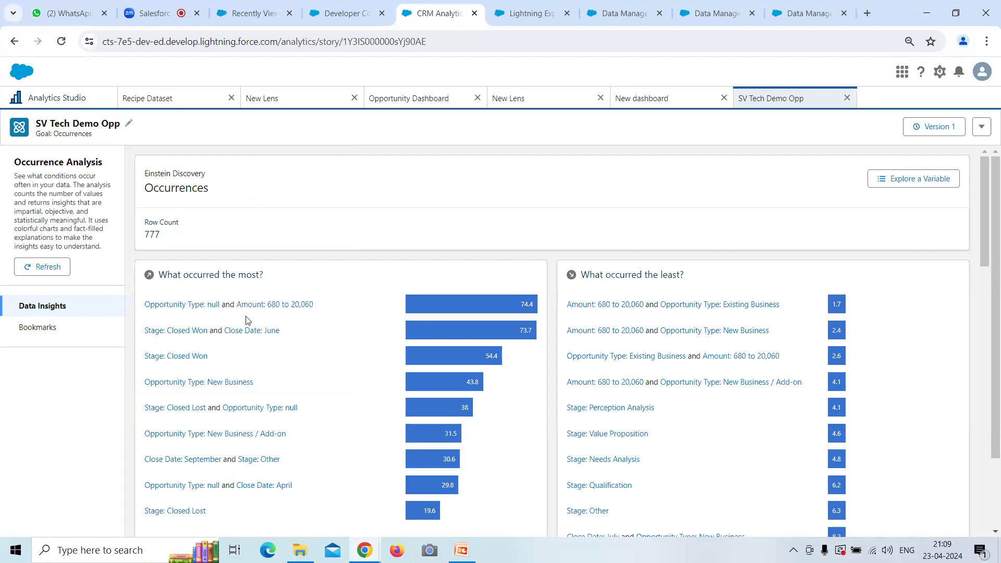
- Examine the SV Tech Demo Opp occurrence analysis, including the most and least frequent conditions and all top insight charts
{"action": "scroll", "coordinate": [263, 307], "scroll_direction": "down", "scroll_amount": 1}
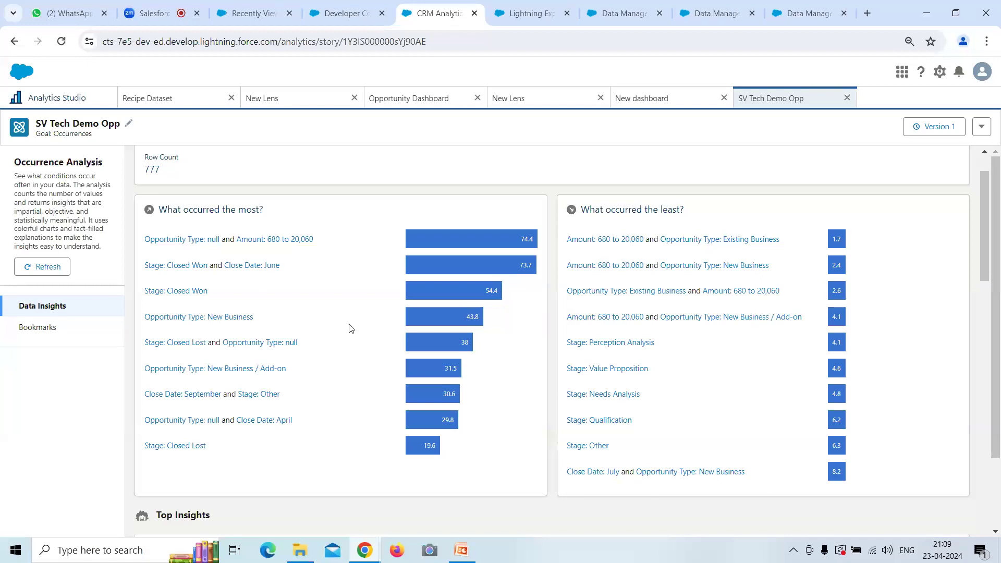
{"action": "scroll", "coordinate": [348, 326], "scroll_direction": "down", "scroll_amount": 4}
{"action": "scroll", "coordinate": [370, 308], "scroll_direction": "down", "scroll_amount": 2}
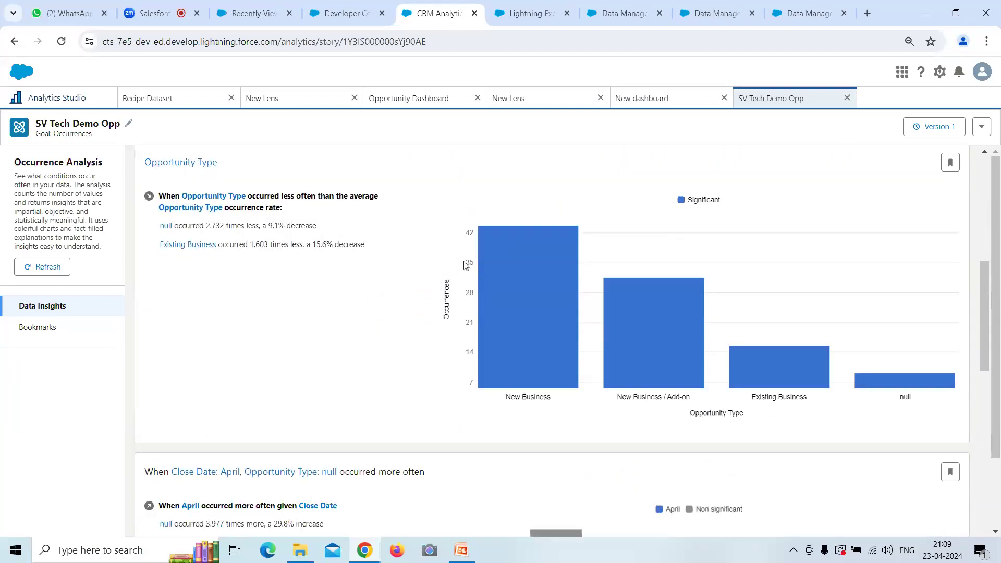
{"action": "scroll", "coordinate": [610, 304], "scroll_direction": "down", "scroll_amount": 3}
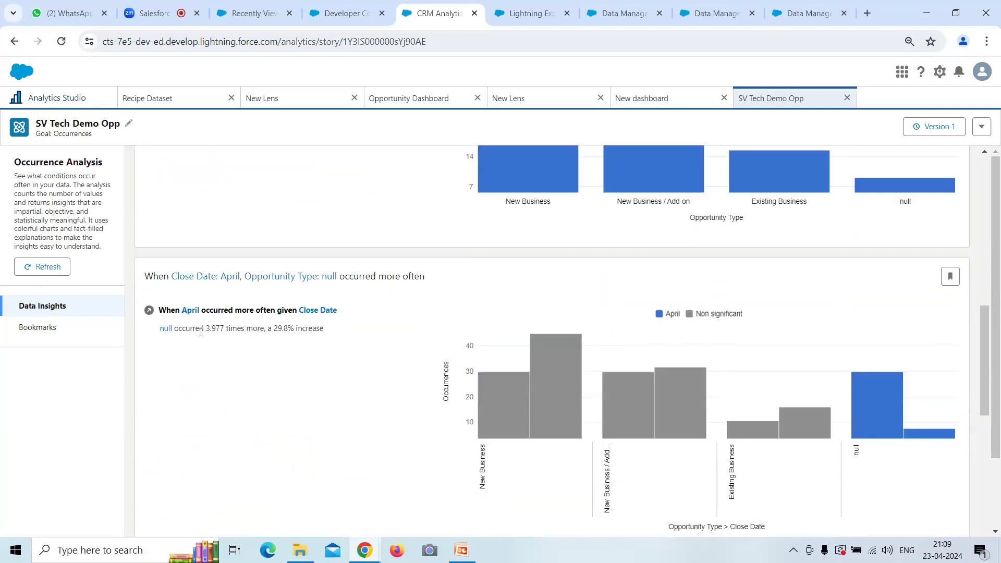
{"action": "scroll", "coordinate": [531, 313], "scroll_direction": "down", "scroll_amount": 5}
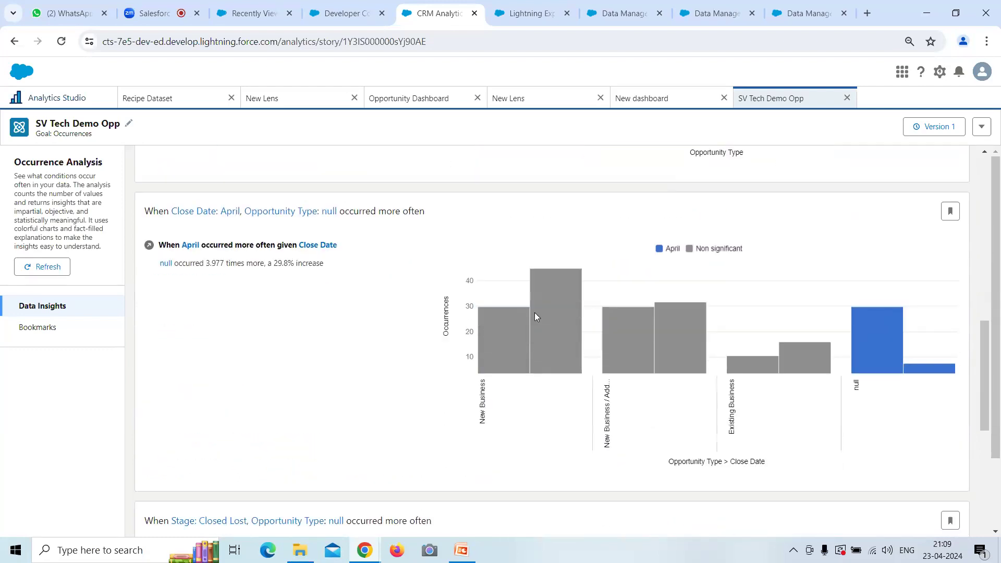
{"action": "scroll", "coordinate": [528, 314], "scroll_direction": "down", "scroll_amount": 11}
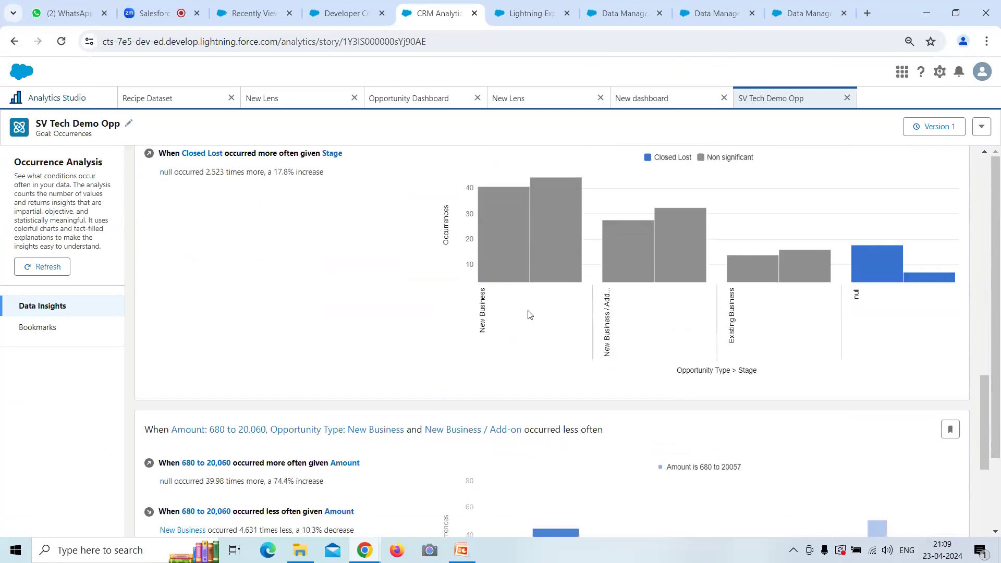
{"action": "scroll", "coordinate": [529, 315], "scroll_direction": "down", "scroll_amount": 5}
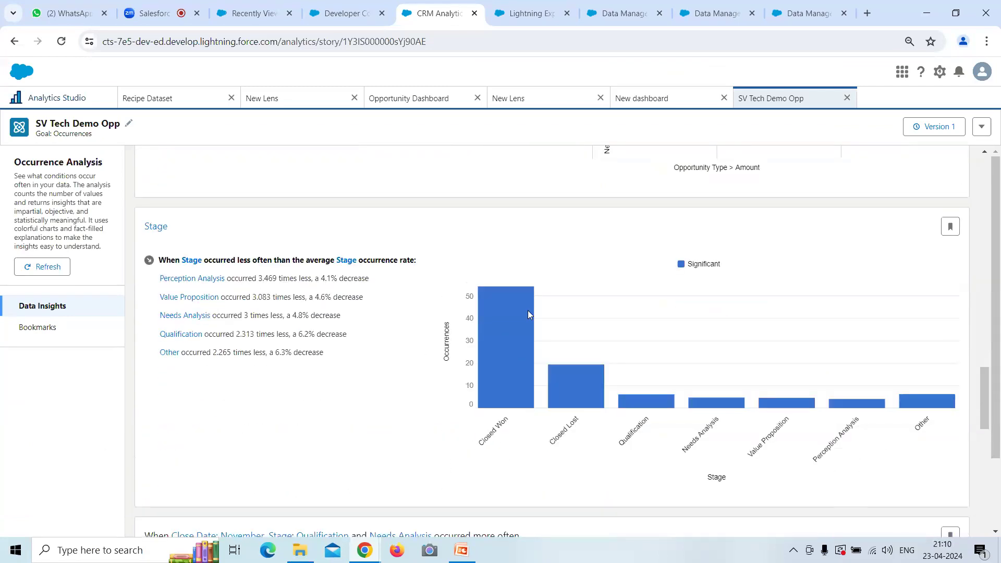
{"action": "scroll", "coordinate": [516, 312], "scroll_direction": "down", "scroll_amount": 11}
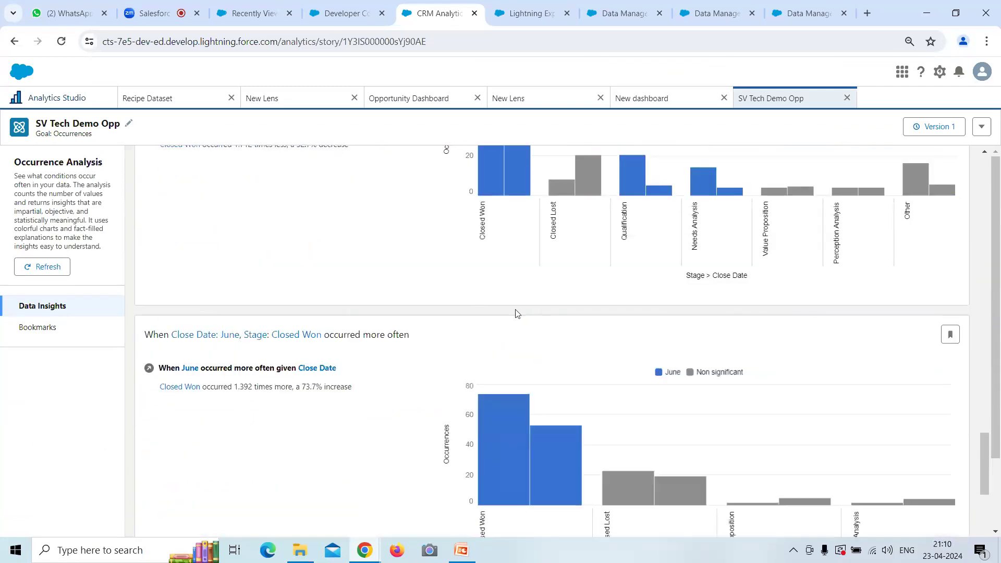
{"action": "scroll", "coordinate": [516, 313], "scroll_direction": "down", "scroll_amount": 9}
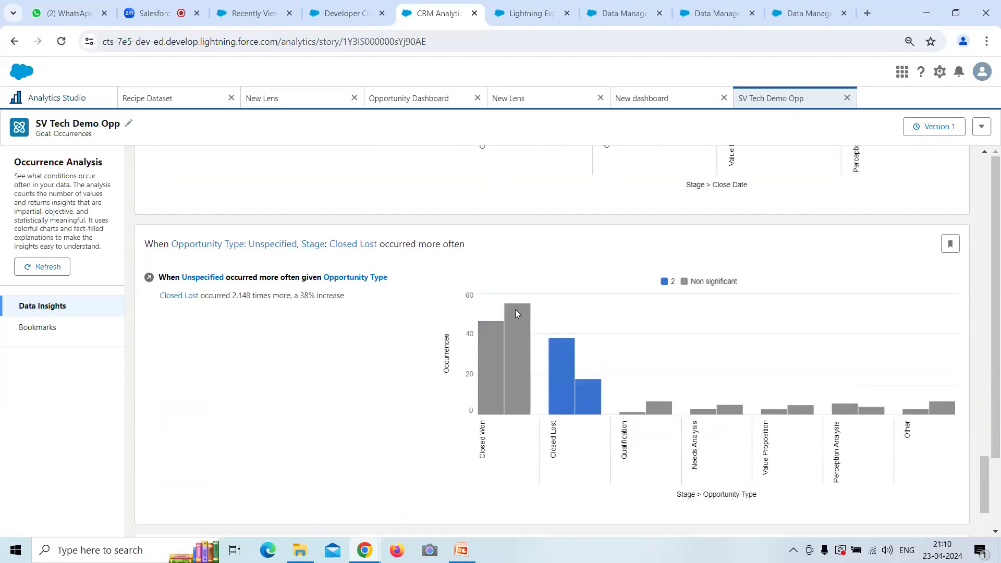
{"action": "scroll", "coordinate": [516, 314], "scroll_direction": "down", "scroll_amount": 8}
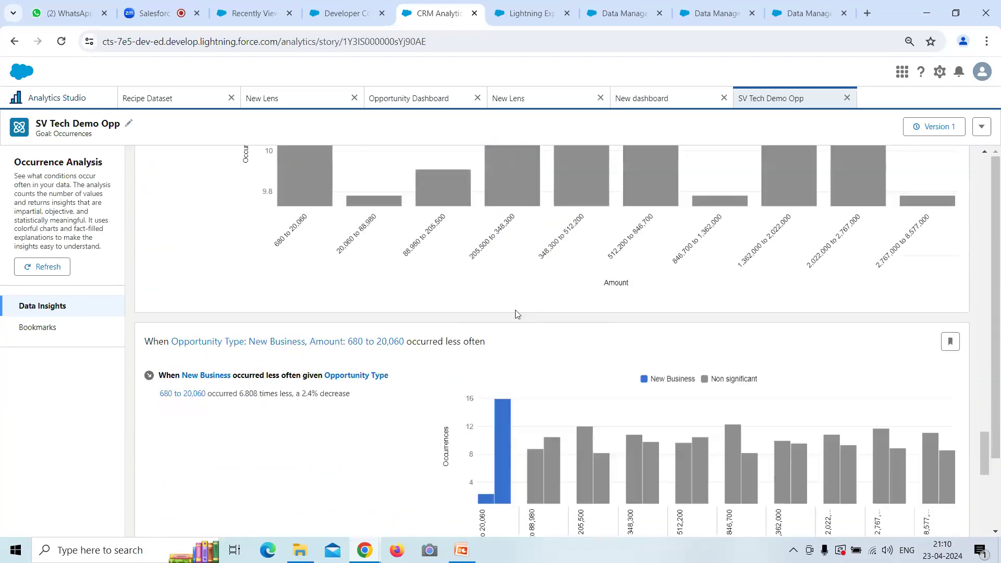
{"action": "scroll", "coordinate": [516, 313], "scroll_direction": "down", "scroll_amount": 8}
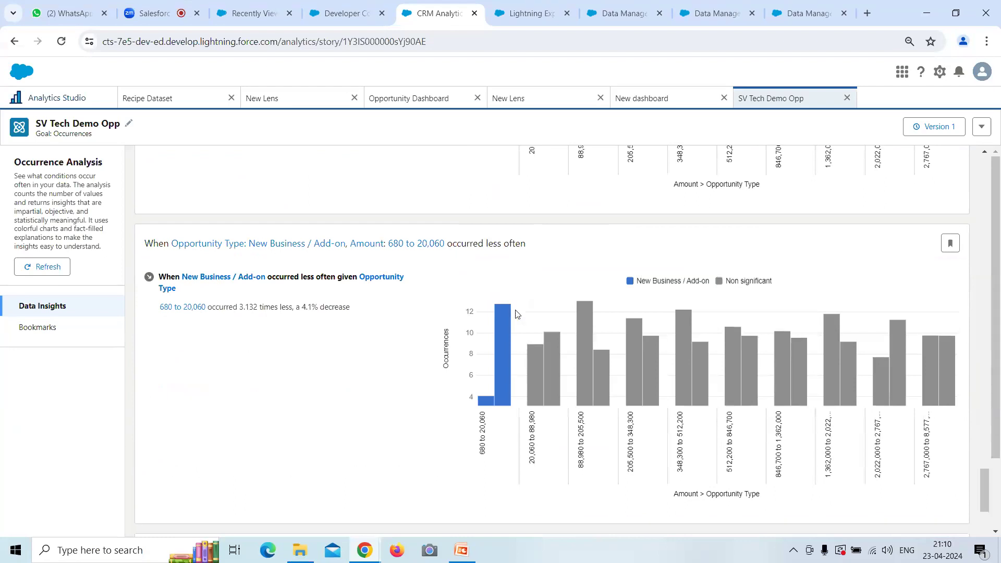
{"action": "scroll", "coordinate": [514, 313], "scroll_direction": "down", "scroll_amount": 10}
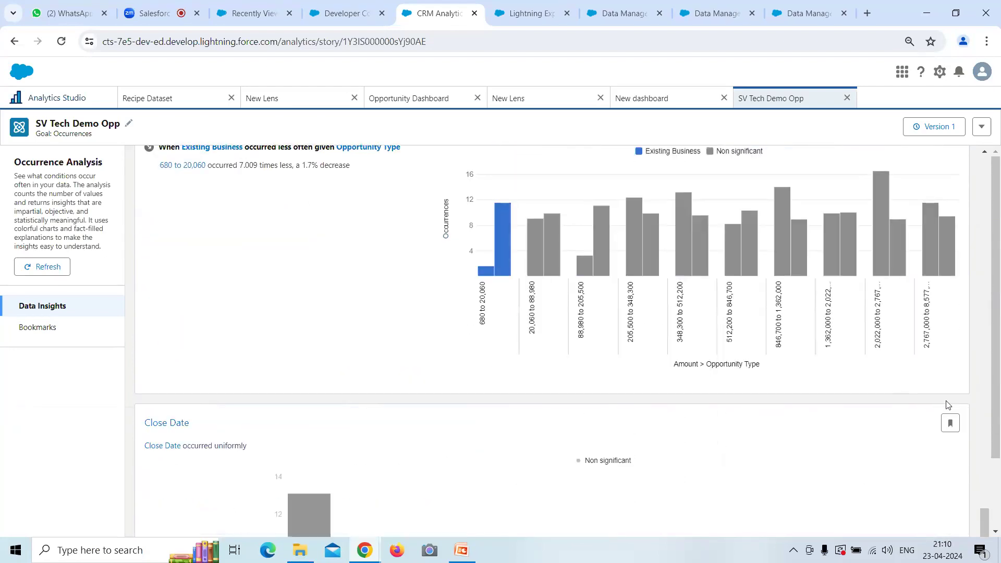
{"action": "scroll", "coordinate": [977, 440], "scroll_direction": "down", "scroll_amount": 10}
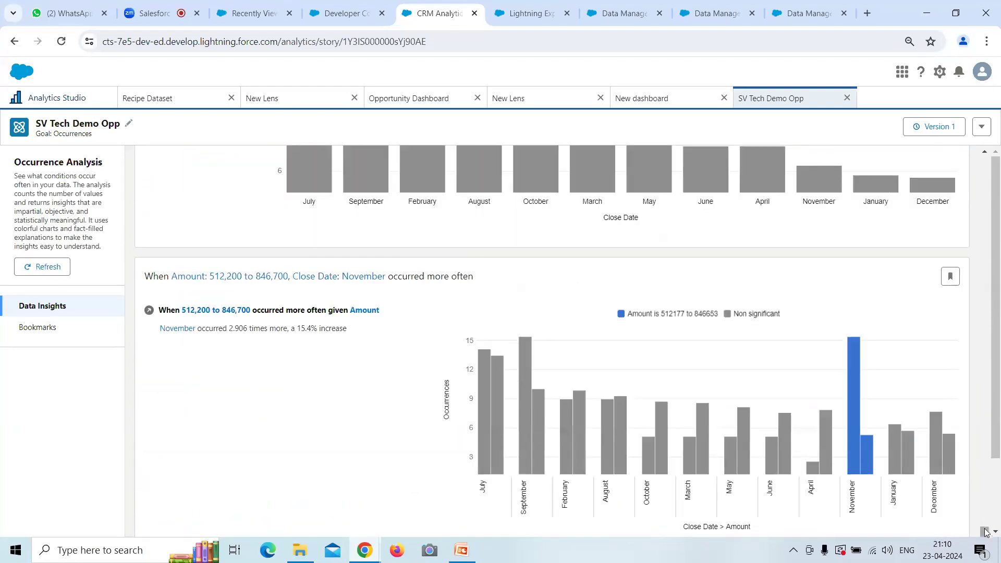
{"action": "left_click_drag", "start_coordinate": [957, 210], "coordinate": [957, 150]}
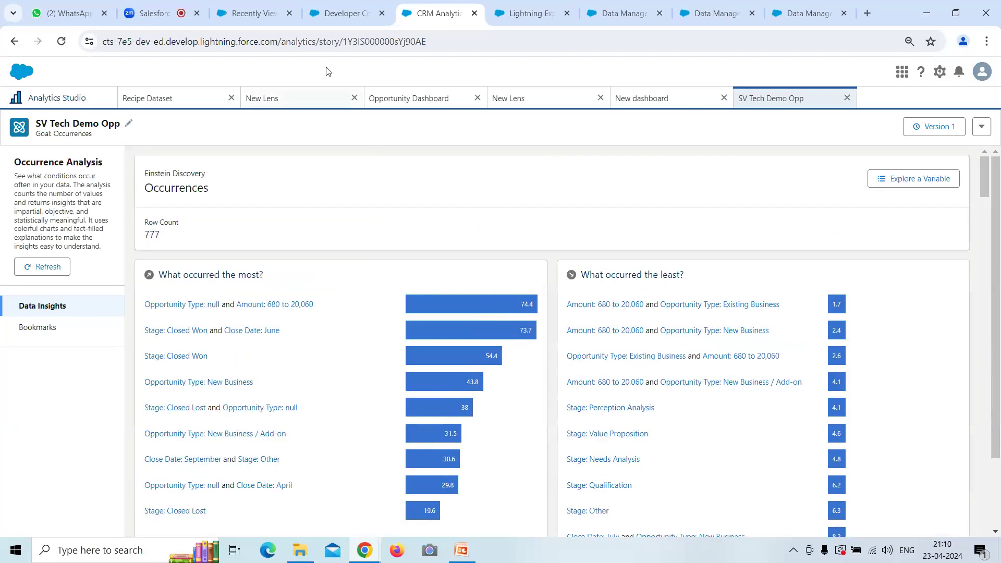
- Show the Three Layers of Salesforce CRM Analytics slide in the PowerPoint deck and return to the model's occurrence analysis
{"action": "left_click", "coordinate": [459, 554]}
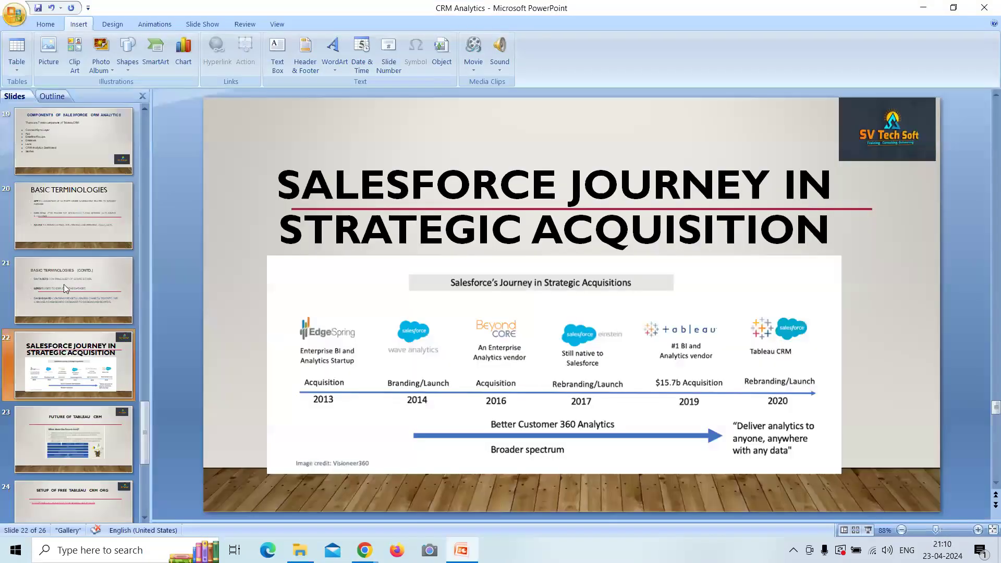
{"action": "scroll", "coordinate": [74, 261], "scroll_direction": "up", "scroll_amount": 1}
{"action": "left_click", "coordinate": [70, 205]}
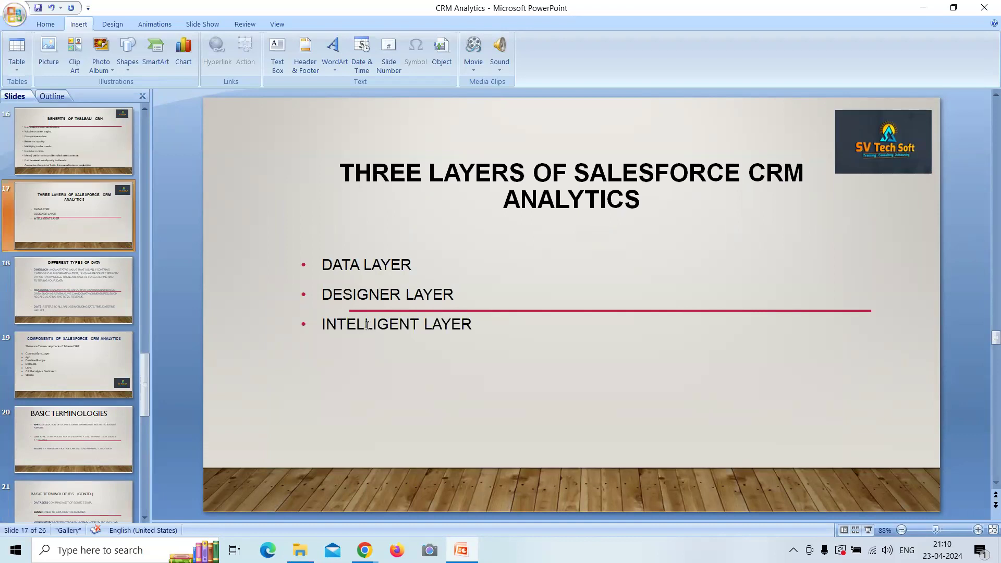
{"action": "left_click", "coordinate": [928, 10]}
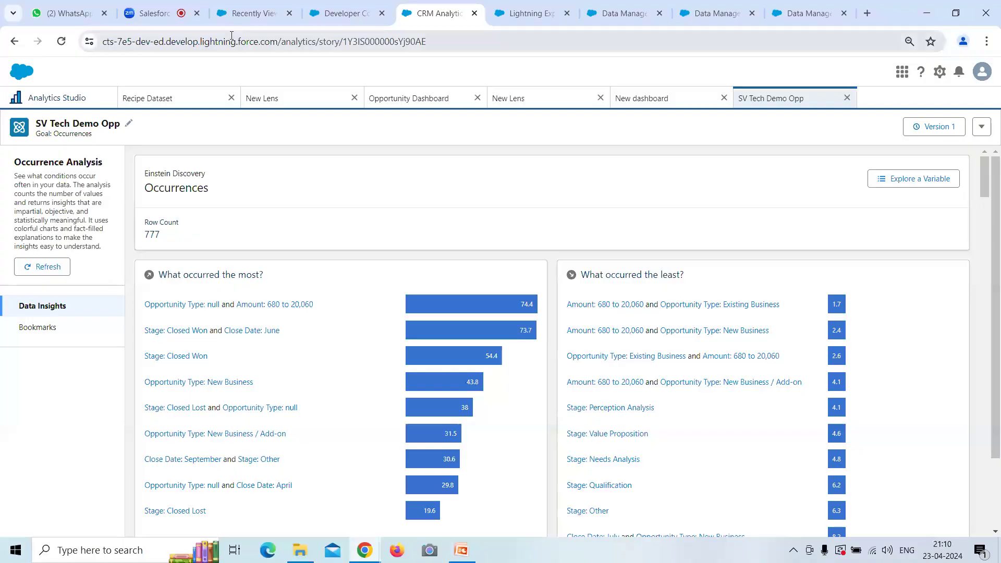
- Check the Zoom meeting, revisit the three-layers slide in PowerPoint, and go back to the SV Tech Demo Opp model
{"action": "left_click", "coordinate": [149, 17]}
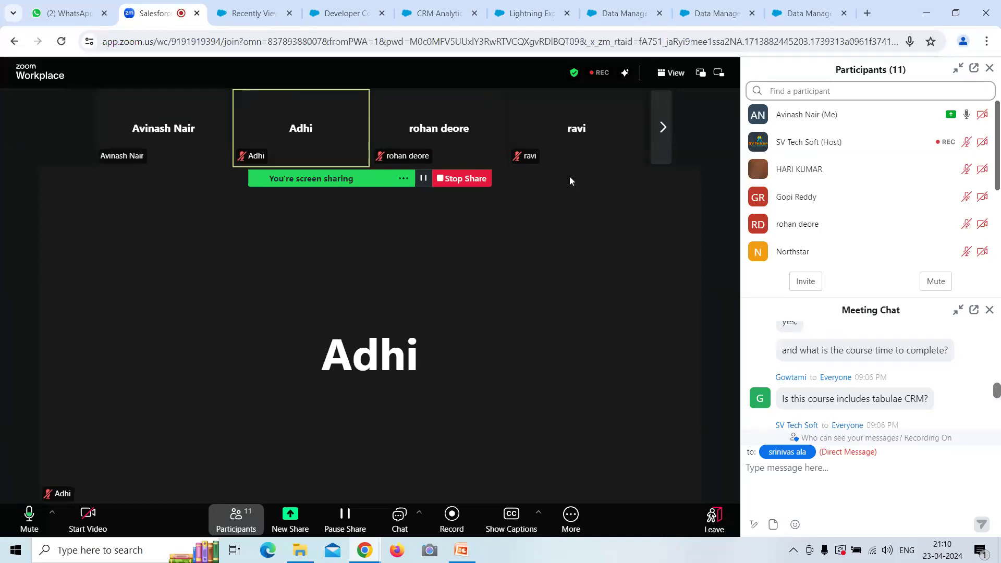
{"action": "left_click", "coordinate": [432, 13]}
{"action": "left_click", "coordinate": [460, 549]}
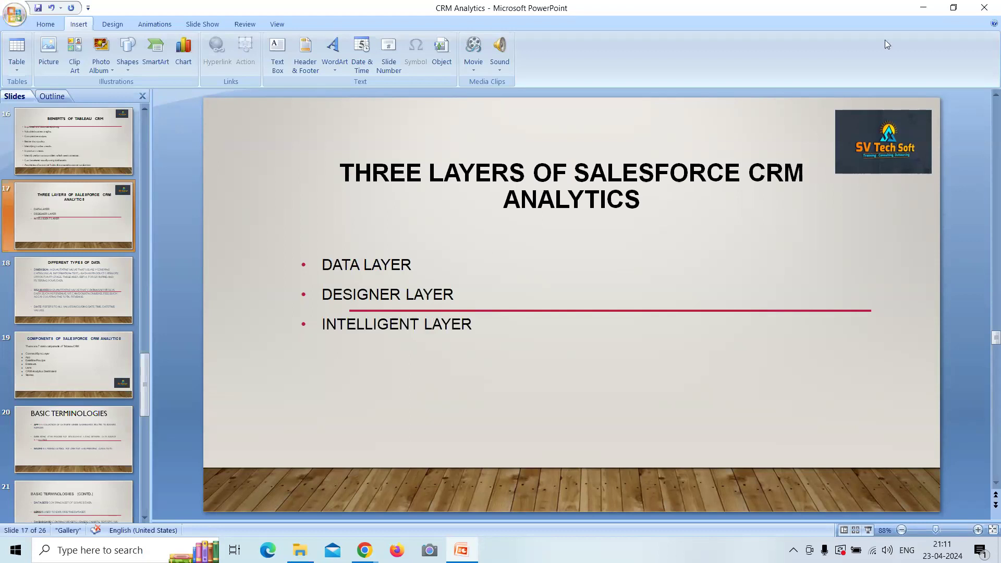
{"action": "left_click", "coordinate": [926, 7]}
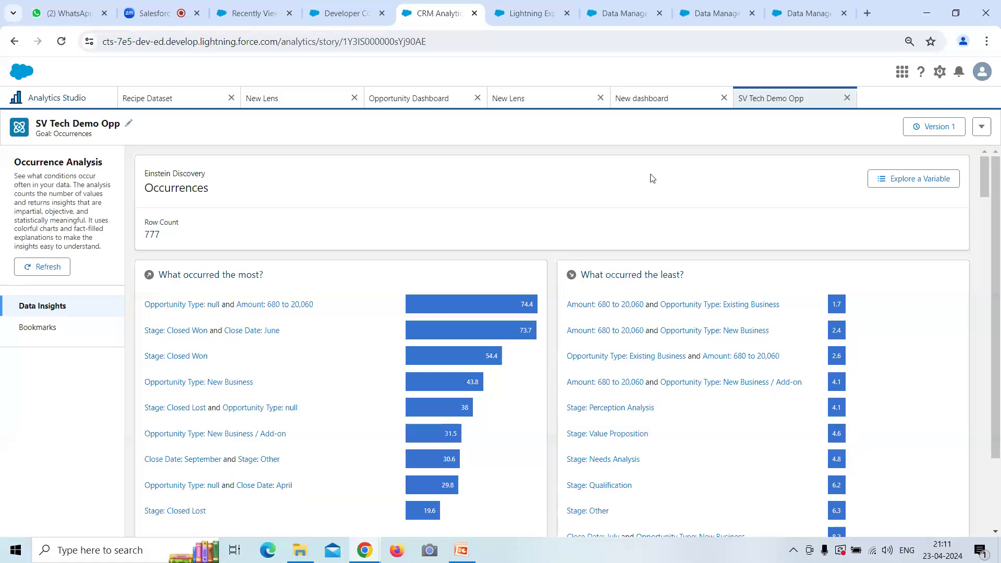
- Return to the Zoom meeting and read the chat messages about job help, class timings and the AI component
{"action": "left_click", "coordinate": [157, 13]}
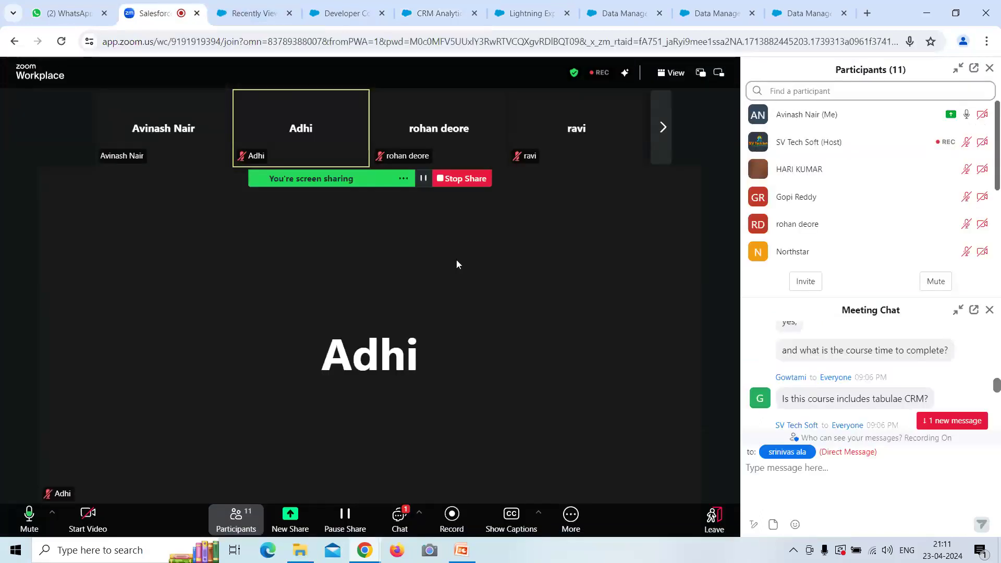
{"action": "scroll", "coordinate": [886, 339], "scroll_direction": "down", "scroll_amount": 5}
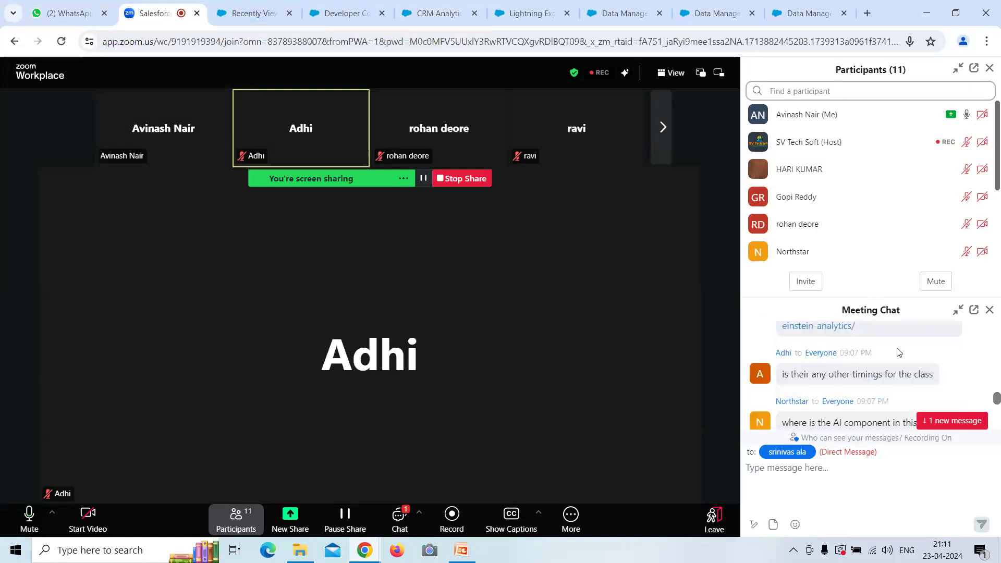
{"action": "scroll", "coordinate": [897, 352], "scroll_direction": "down", "scroll_amount": 6}
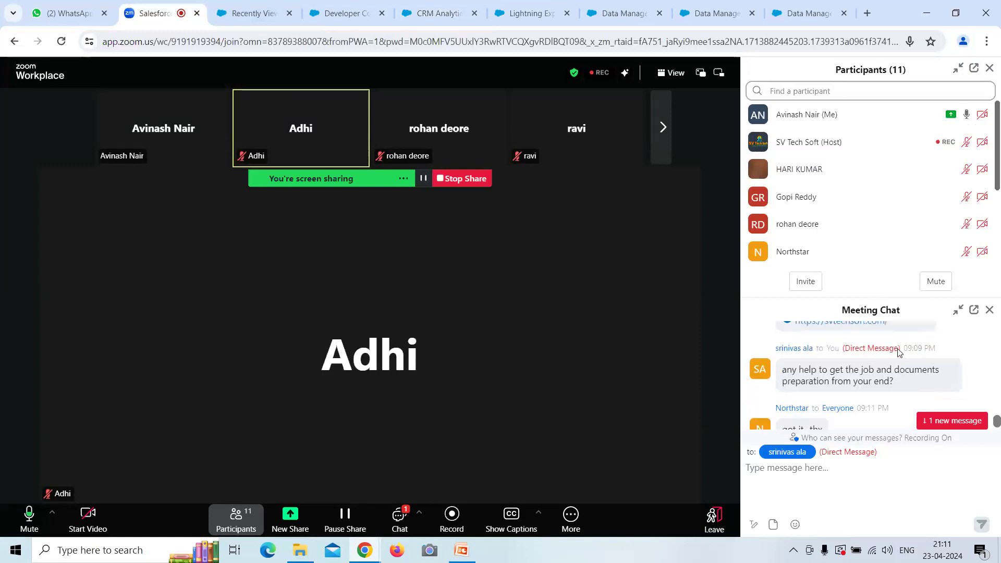
{"action": "scroll", "coordinate": [898, 359], "scroll_direction": "up", "scroll_amount": 3}
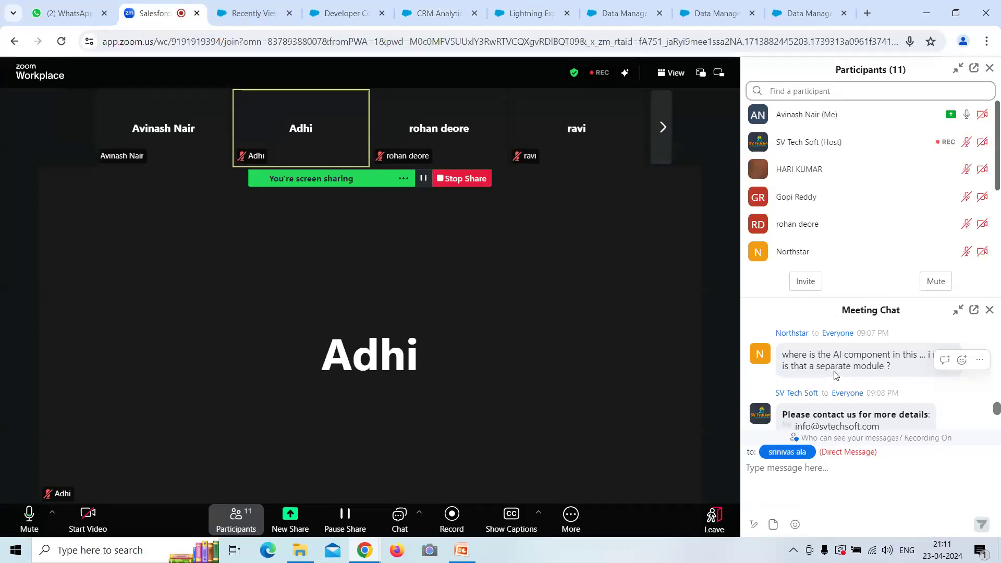
{"action": "scroll", "coordinate": [839, 372], "scroll_direction": "up", "scroll_amount": 4}
{"action": "scroll", "coordinate": [840, 371], "scroll_direction": "down", "scroll_amount": 5}
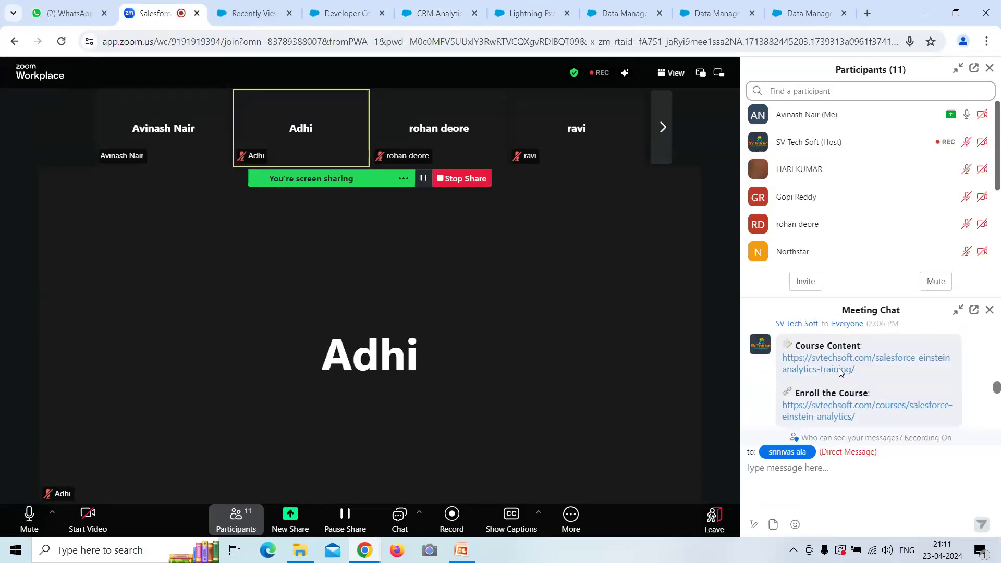
{"action": "scroll", "coordinate": [847, 383], "scroll_direction": "down", "scroll_amount": 5}
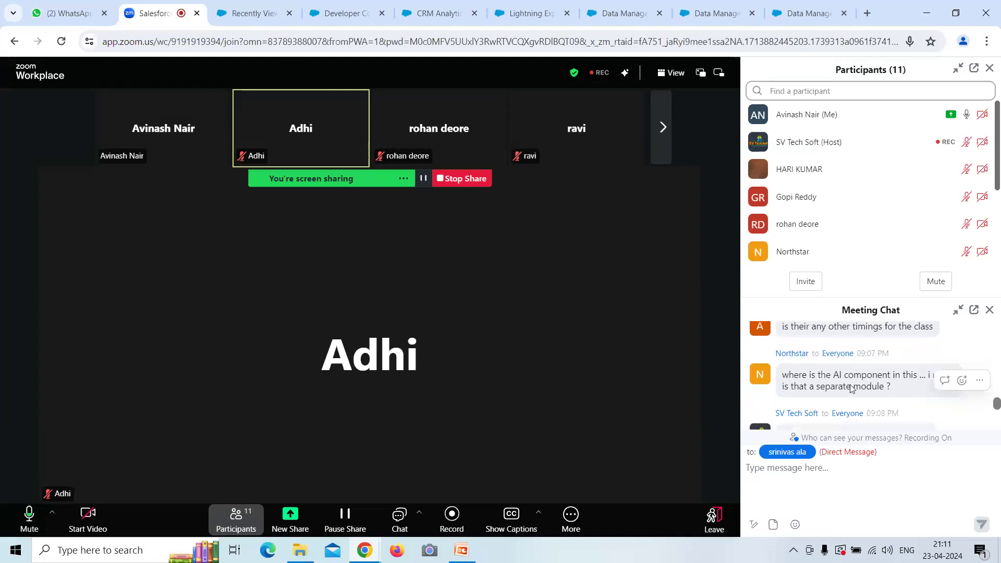
- Review the meeting chat from the posted course content and enrollment links to the most recent participant messages
{"action": "scroll", "coordinate": [850, 386], "scroll_direction": "down", "scroll_amount": 1}
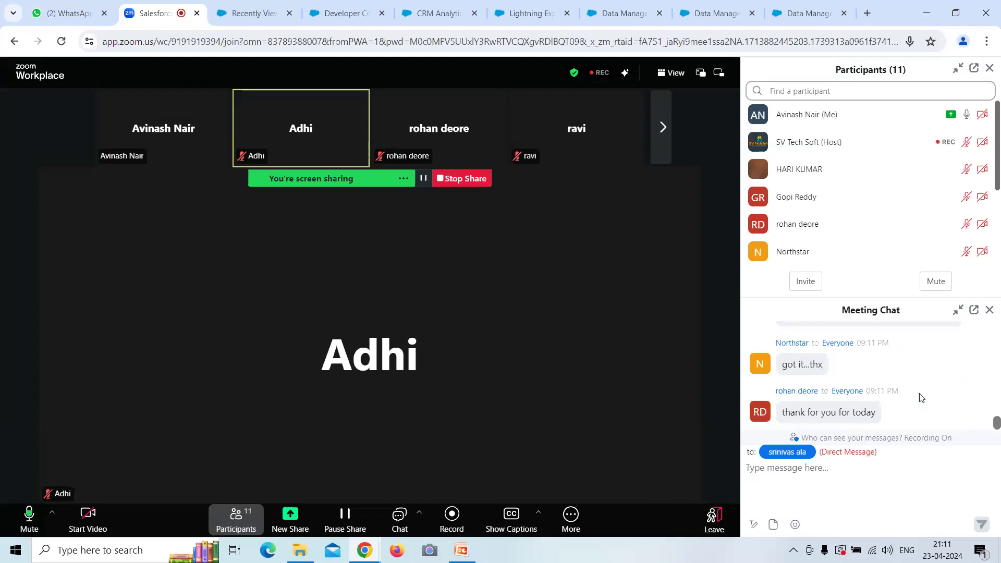
{"action": "scroll", "coordinate": [920, 397], "scroll_direction": "up", "scroll_amount": 5}
{"action": "scroll", "coordinate": [974, 379], "scroll_direction": "down", "scroll_amount": 1}
{"action": "left_click_drag", "start_coordinate": [991, 378], "coordinate": [998, 431]}
{"action": "scroll", "coordinate": [946, 391], "scroll_direction": "up", "scroll_amount": 5}
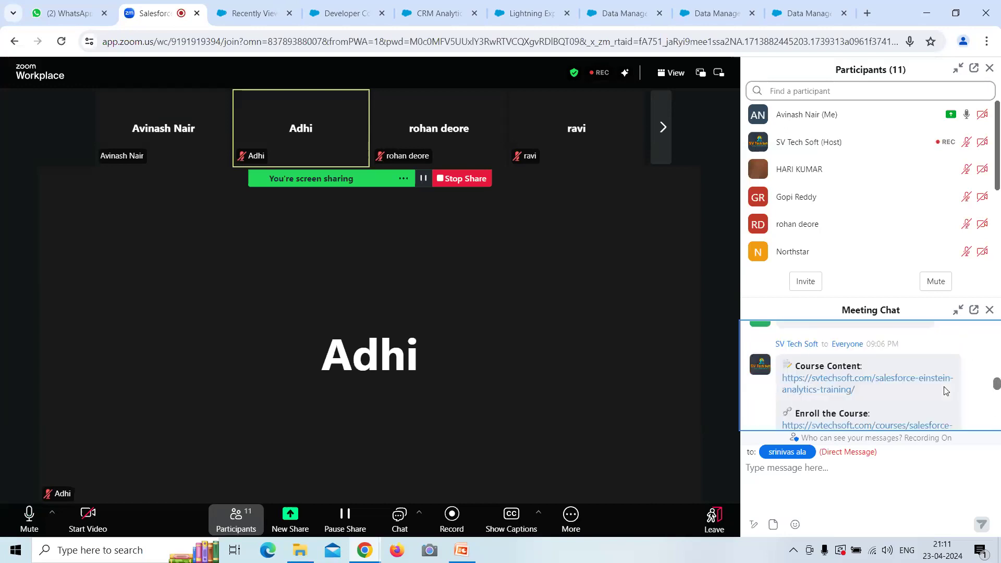
{"action": "scroll", "coordinate": [946, 391], "scroll_direction": "down", "scroll_amount": 3}
{"action": "scroll", "coordinate": [945, 391], "scroll_direction": "down", "scroll_amount": 5}
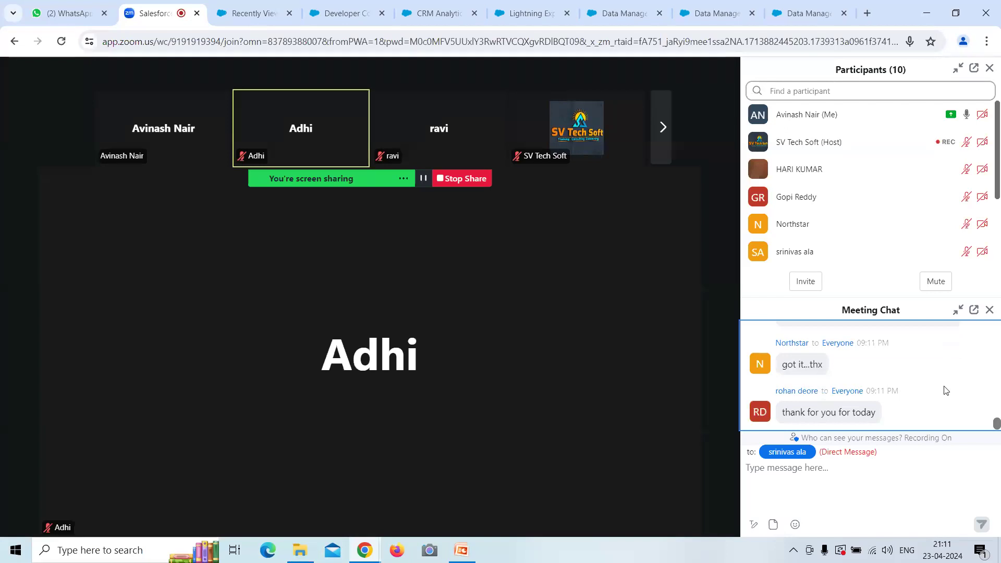
{"action": "mouse_move", "coordinate": [708, 250]}
{"action": "mouse_move", "coordinate": [915, 363]}
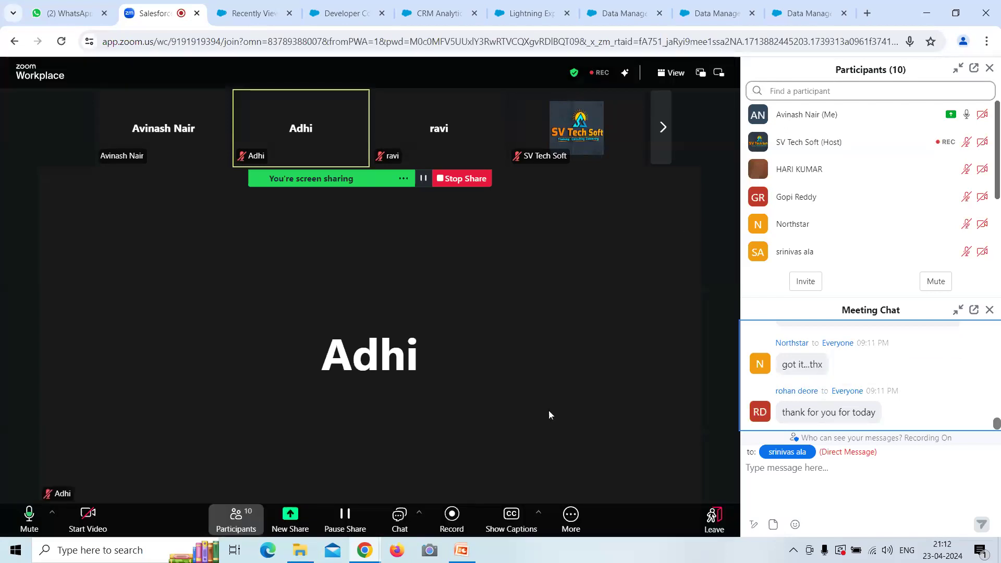
- Reopen the meeting chat, read the newest messages at its end, and end the screen share
{"action": "left_click", "coordinate": [405, 516]}
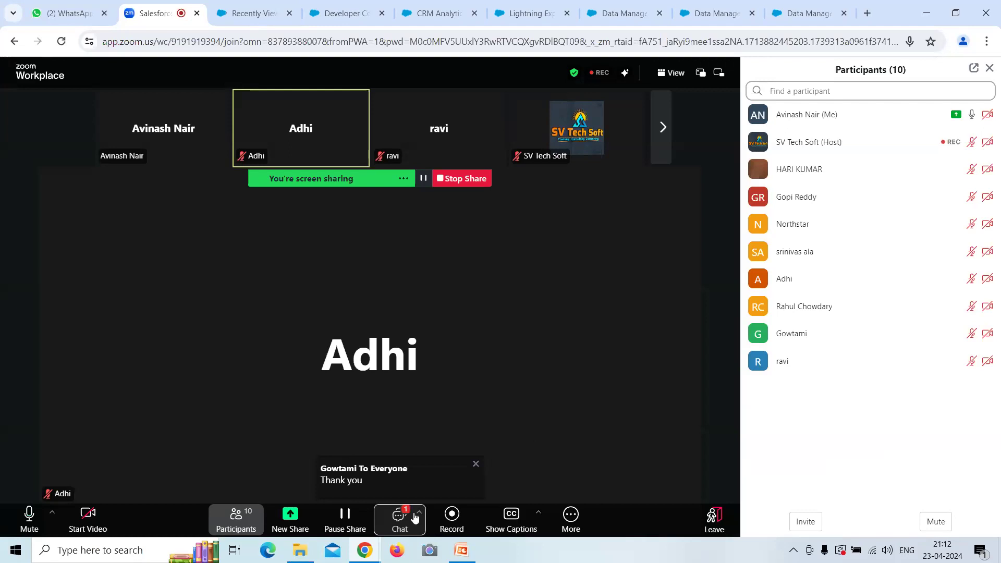
{"action": "left_click", "coordinate": [447, 480]}
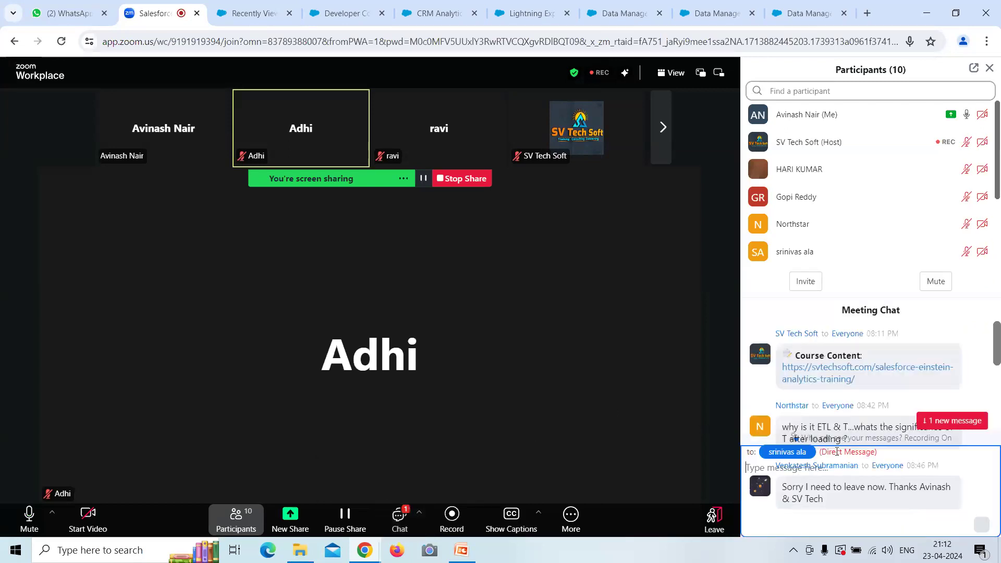
{"action": "scroll", "coordinate": [941, 371], "scroll_direction": "up", "scroll_amount": 5}
{"action": "left_click_drag", "start_coordinate": [996, 382], "coordinate": [998, 422]}
{"action": "scroll", "coordinate": [851, 398], "scroll_direction": "up", "scroll_amount": 2}
{"action": "scroll", "coordinate": [824, 390], "scroll_direction": "down", "scroll_amount": 3}
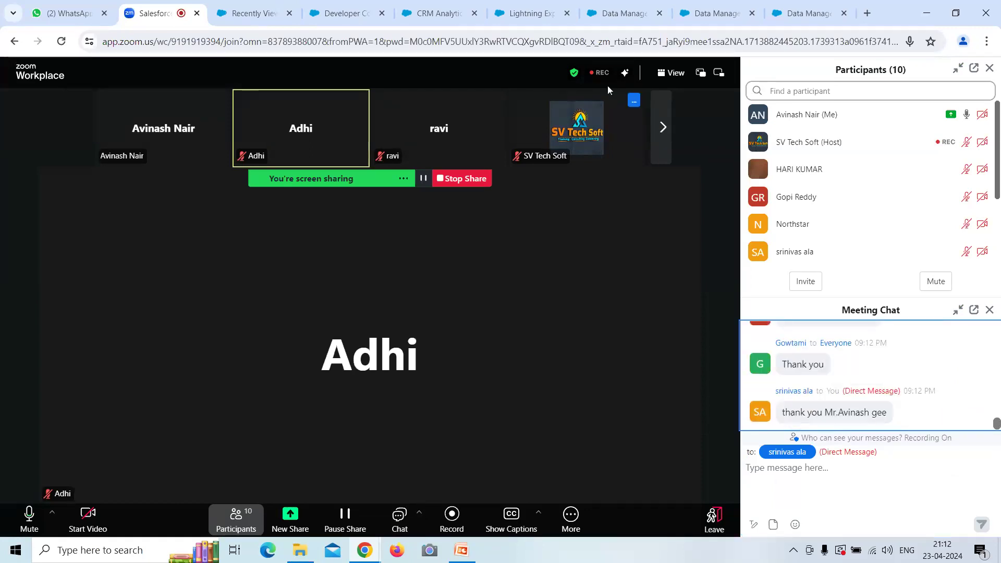
{"action": "left_click", "coordinate": [290, 520]}
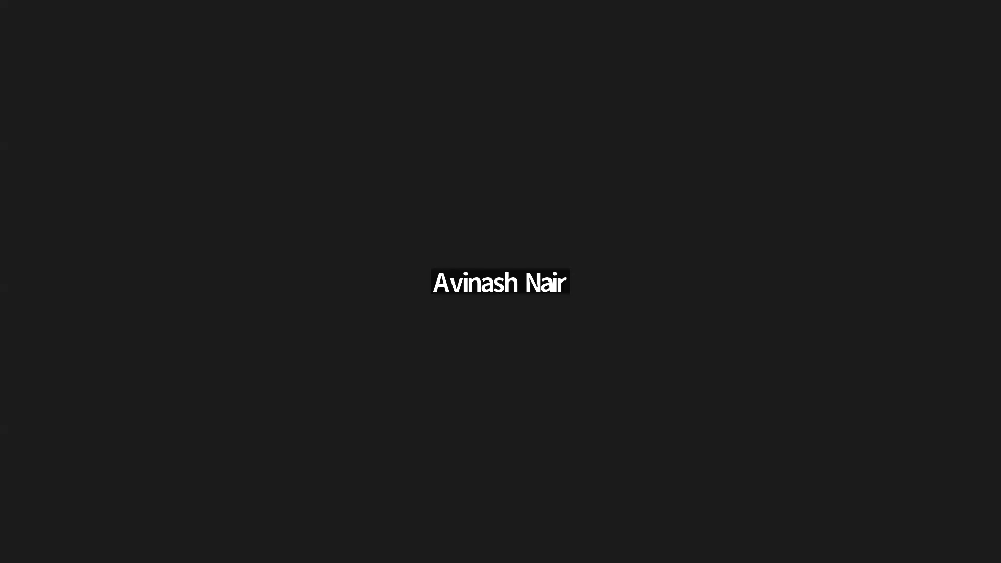